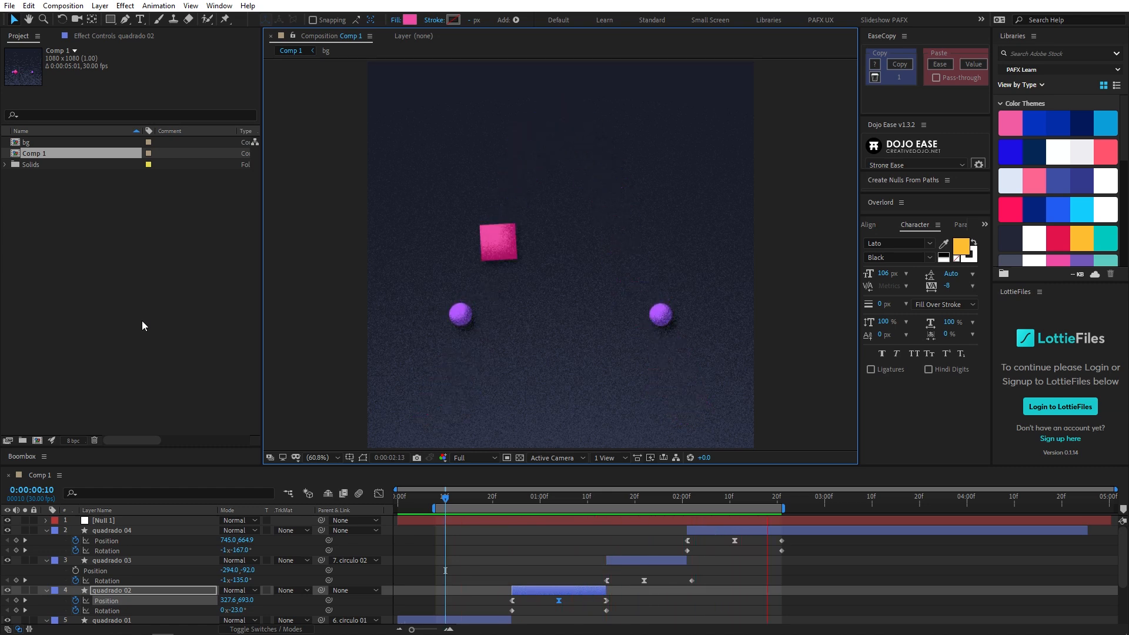
# - Open the recent project Desafio 07 - Jogando o Quadrado pra Cima.aep without keeping the current project open
pyautogui.click(9, 5)
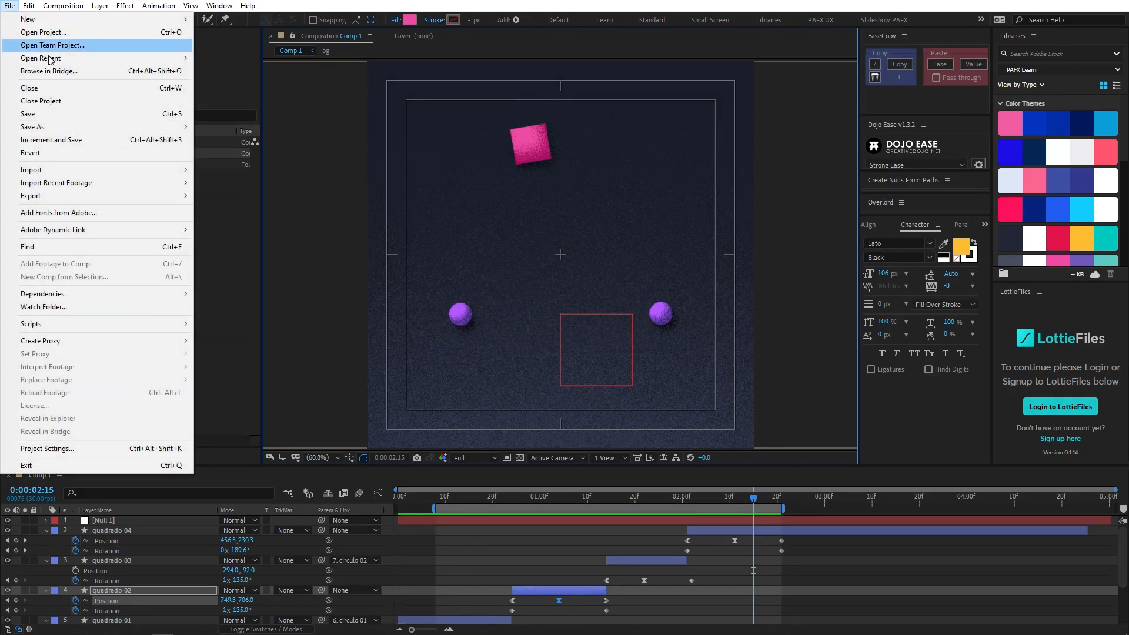
pyautogui.moveTo(59, 62)
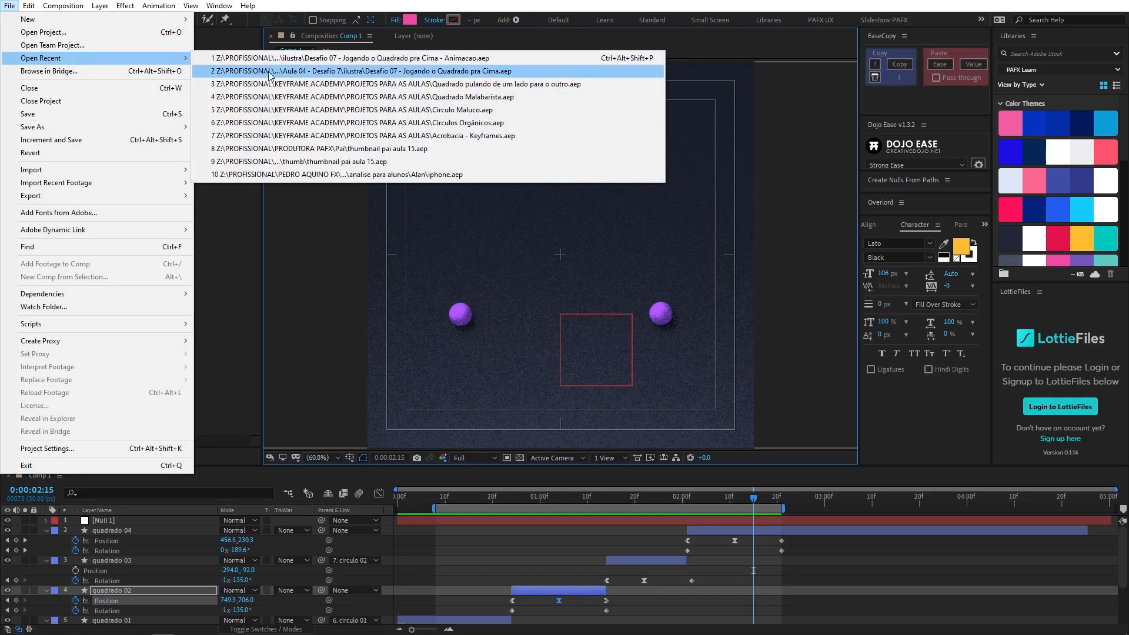
pyautogui.click(265, 71)
pyautogui.click(609, 331)
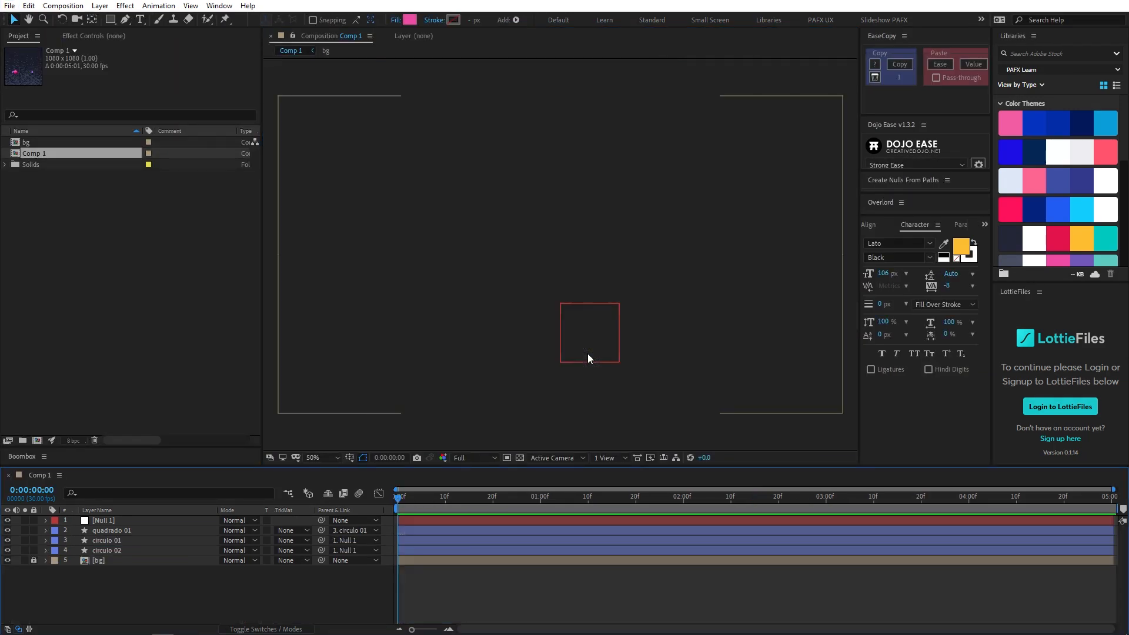
# - Delete the Null 1 layer and select the quadrado 01 layer
pyautogui.click(429, 518)
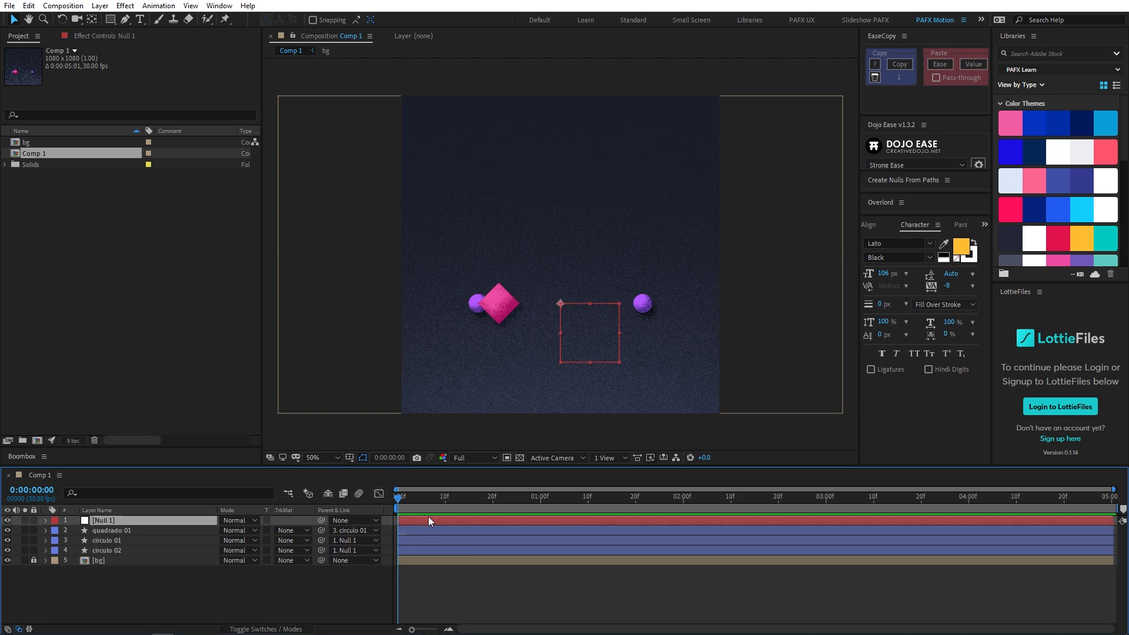
pyautogui.press('Delete')
pyautogui.click(207, 520)
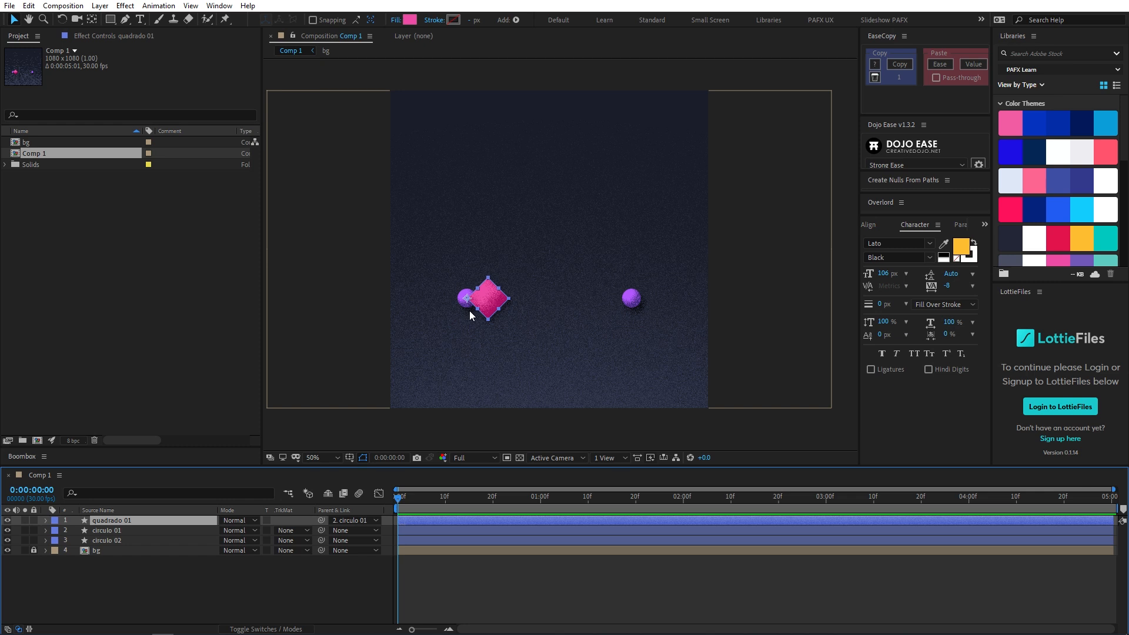
pyautogui.click(489, 305)
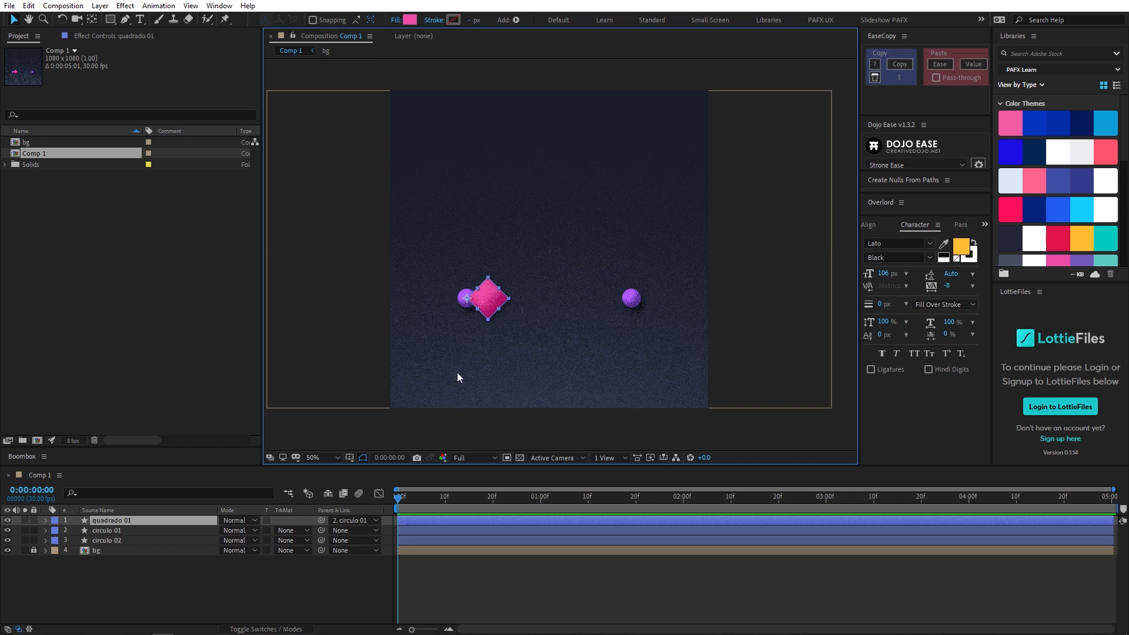
# - Add a Rotation keyframe to the quadrado 01 layer at 0:00:01:00
pyautogui.click(544, 498)
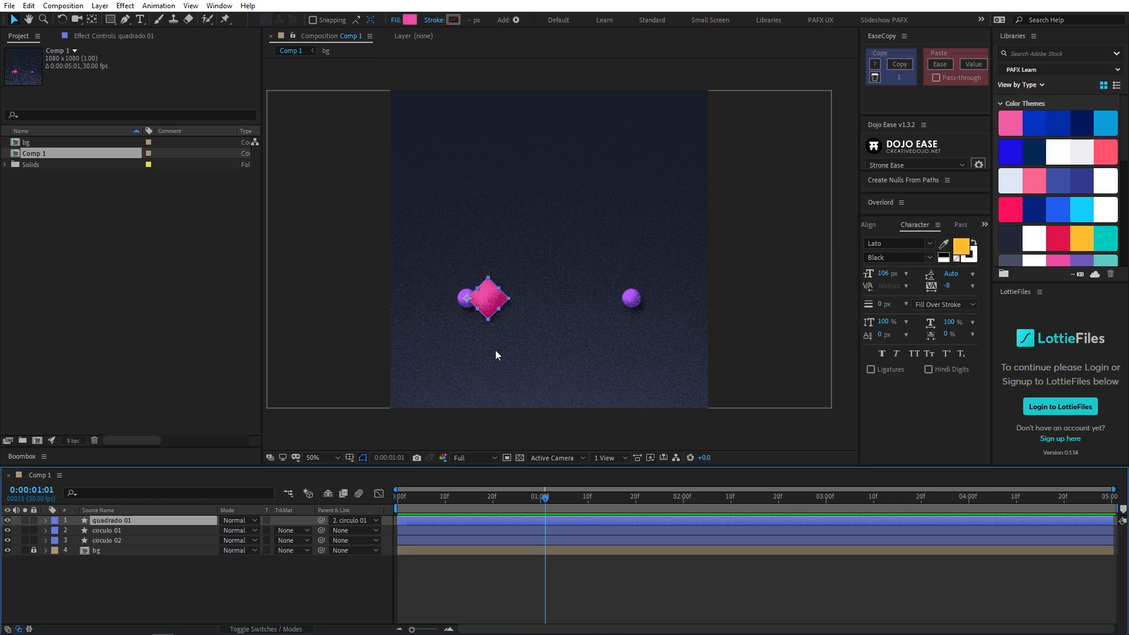
pyautogui.scroll(1, 495, 351)
pyautogui.press('space')
pyautogui.moveTo(507, 348); pyautogui.dragTo(592, 317)
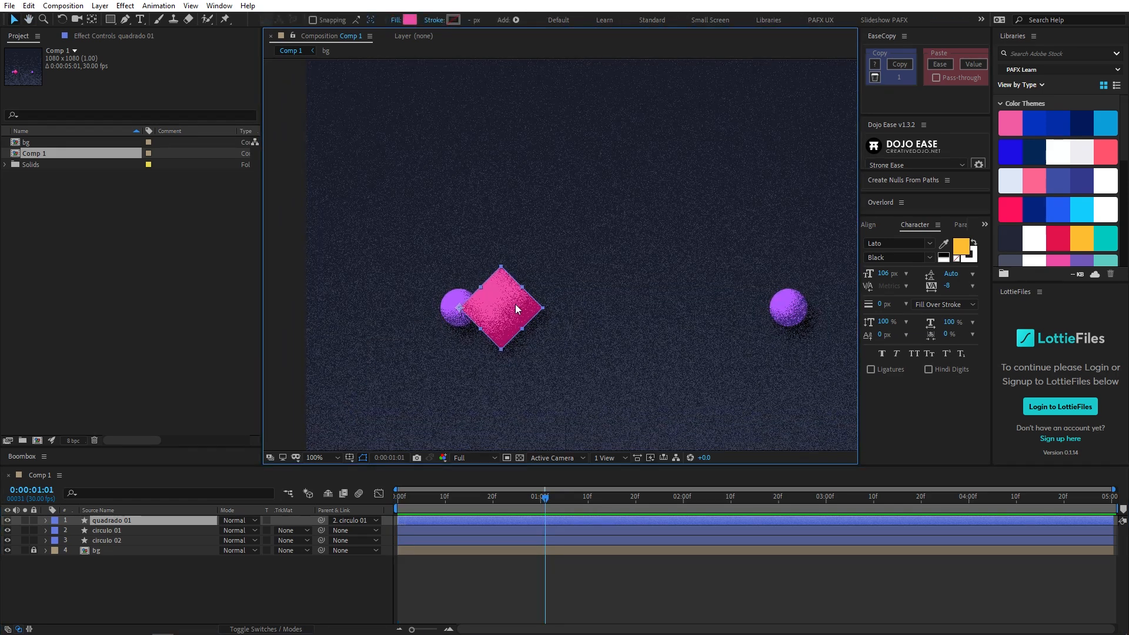
pyautogui.moveTo(509, 307); pyautogui.dragTo(517, 303)
pyautogui.click(535, 498)
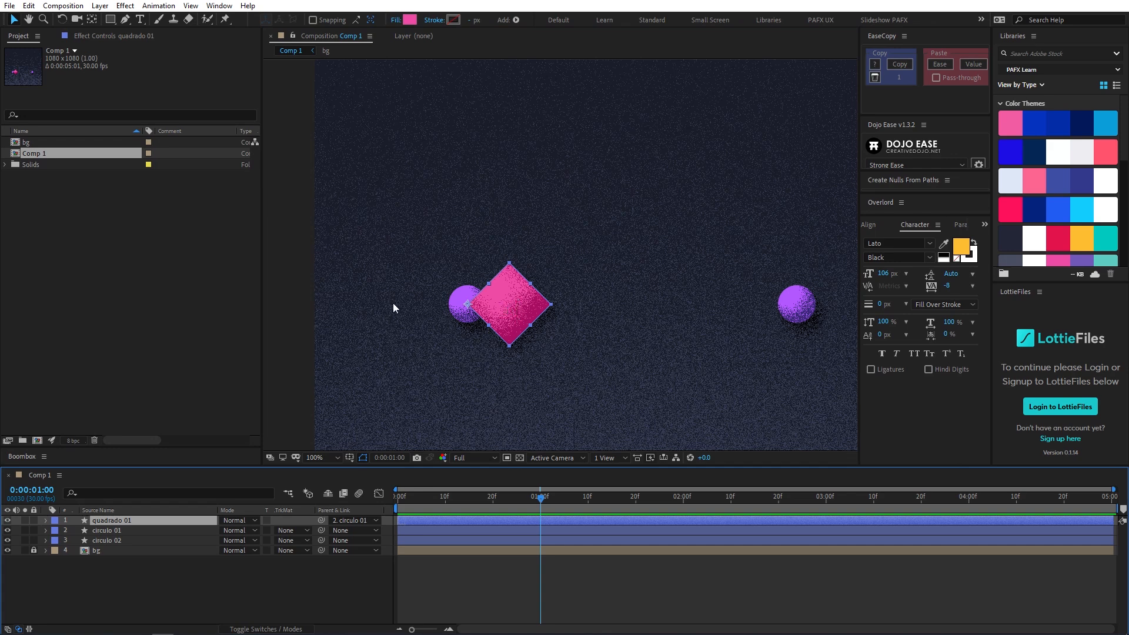
pyautogui.press('r')
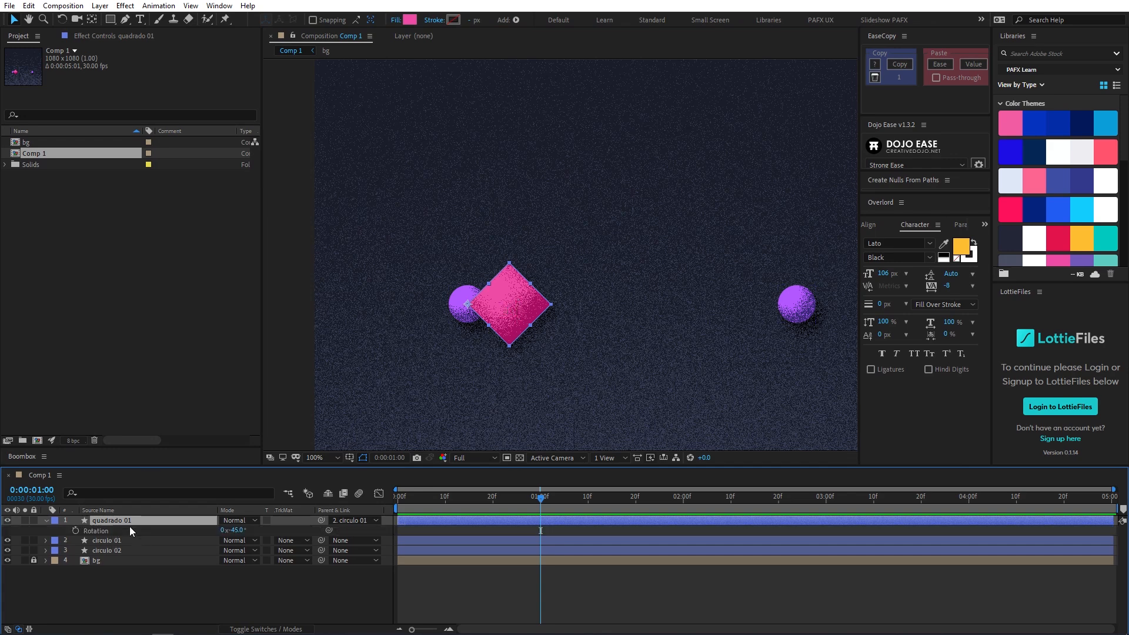
pyautogui.click(76, 531)
# - Ten frames further on, at 0:00:01:10, set the Rotation of quadrado 01 to 126°
pyautogui.hotkey('shift', 'pagedown')
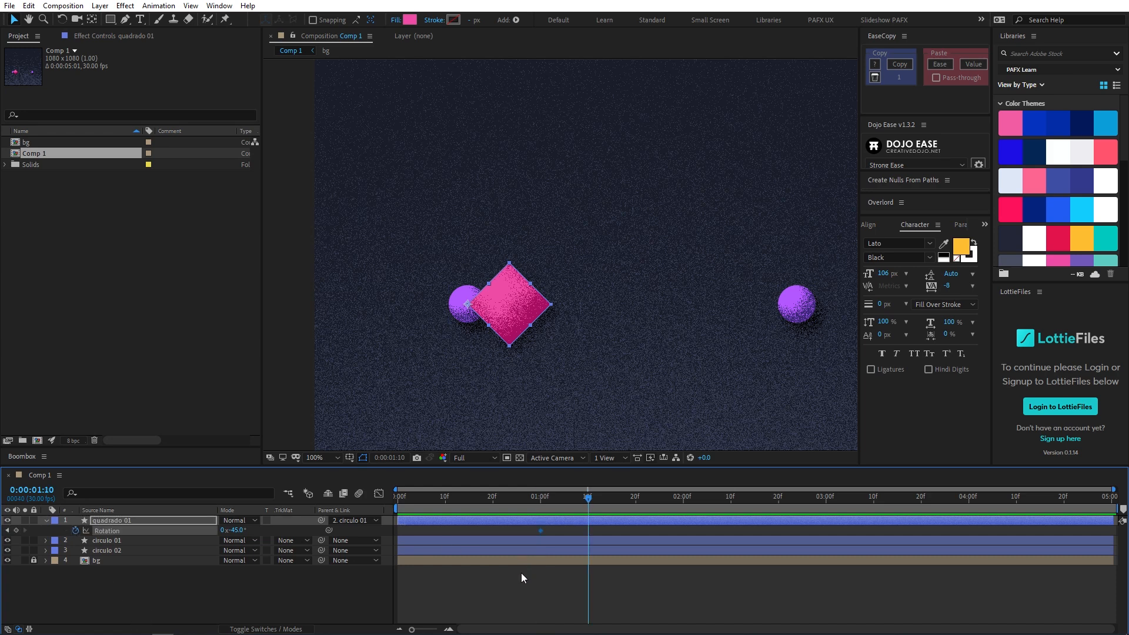
pyautogui.moveTo(234, 531); pyautogui.dragTo(328, 529)
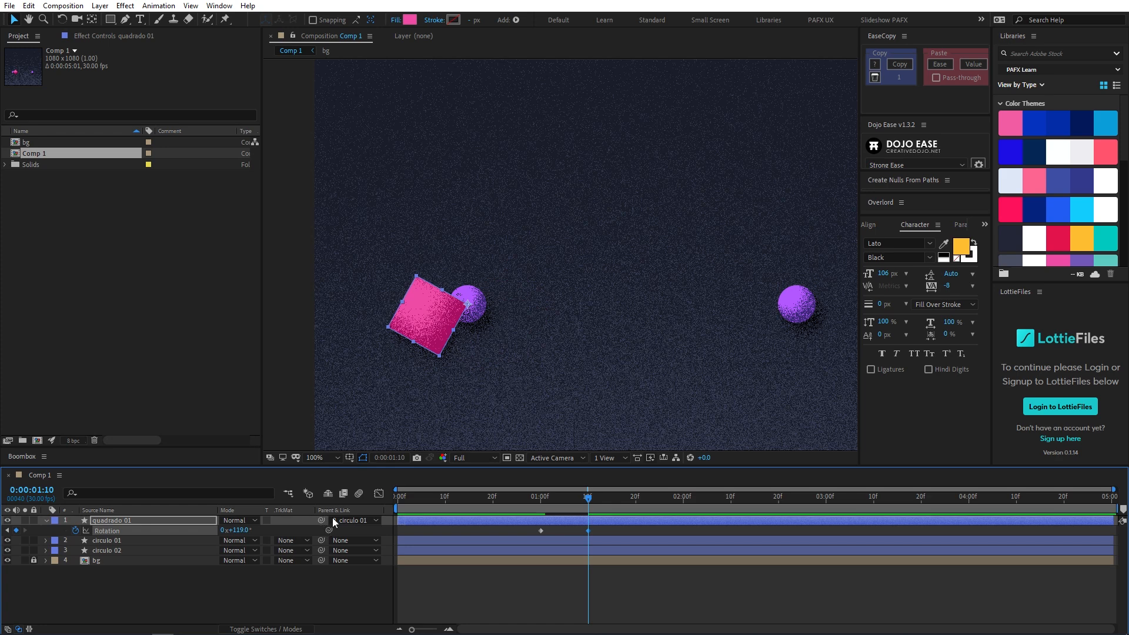
pyautogui.moveTo(234, 530); pyautogui.dragTo(237, 530)
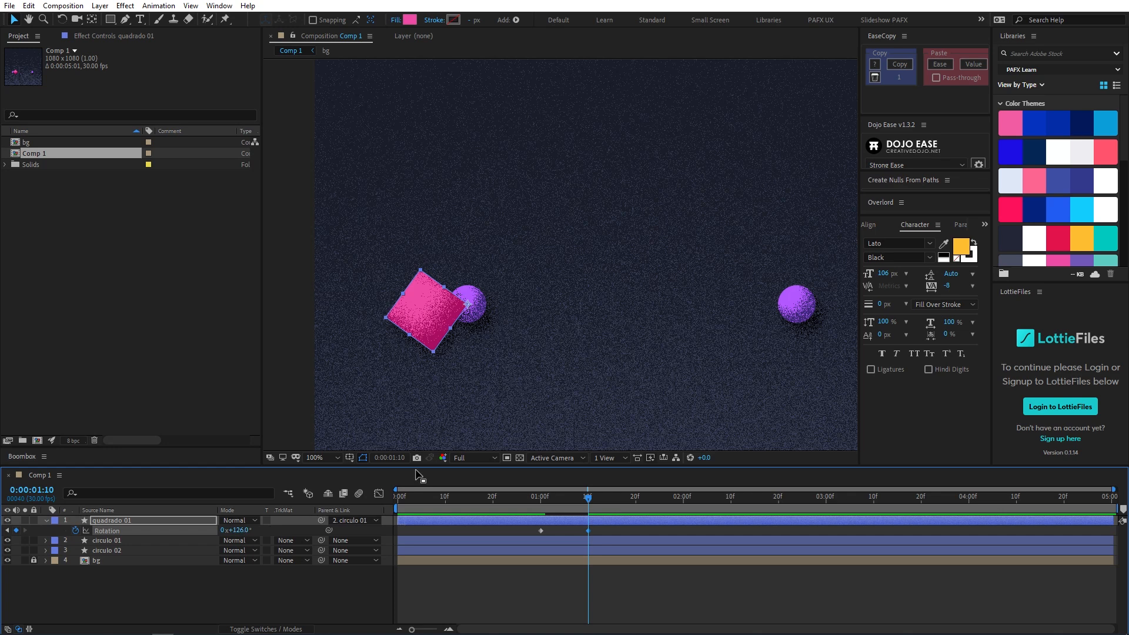
# - Copy the first Rotation keyframe of quadrado 01 and paste it at 0:00:01:20
pyautogui.moveTo(540, 500); pyautogui.dragTo(588, 504)
pyautogui.hotkey('shift', 'pagedown')
pyautogui.moveTo(527, 528); pyautogui.dragTo(550, 537)
pyautogui.hotkey('ctrl', 'c')
pyautogui.hotkey('ctrl', 'v')
# - Set the work area from 0:00:00:14 to about 0:00:02:06 and preview the rotation
pyautogui.moveTo(689, 503); pyautogui.dragTo(688, 489)
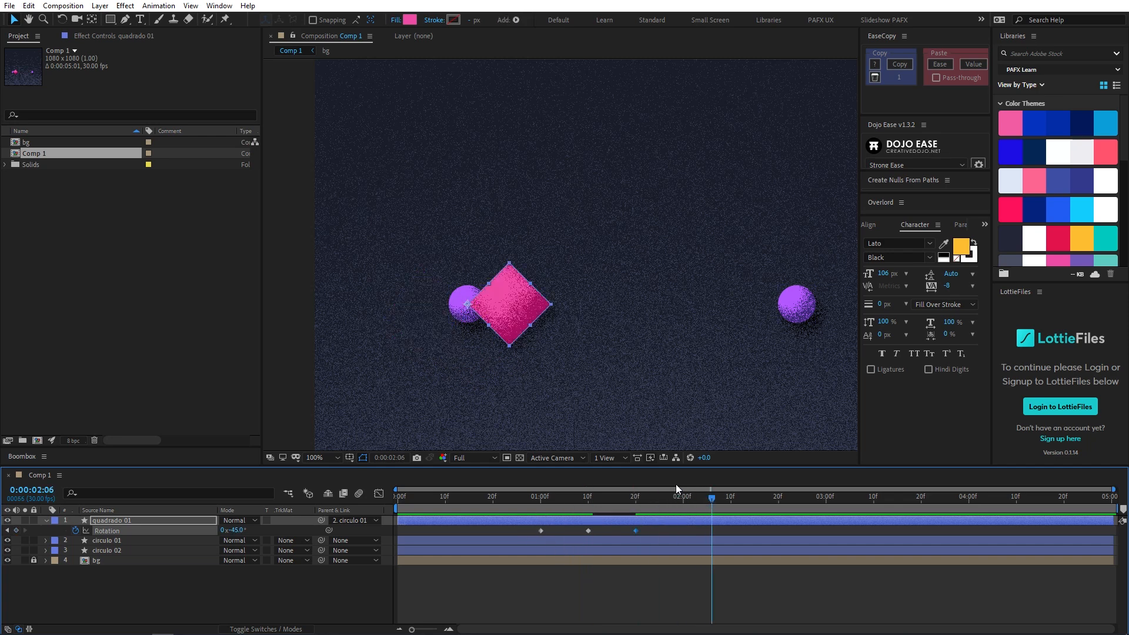
pyautogui.press('n')
pyautogui.click(465, 503)
pyautogui.press('b')
pyautogui.press('space')
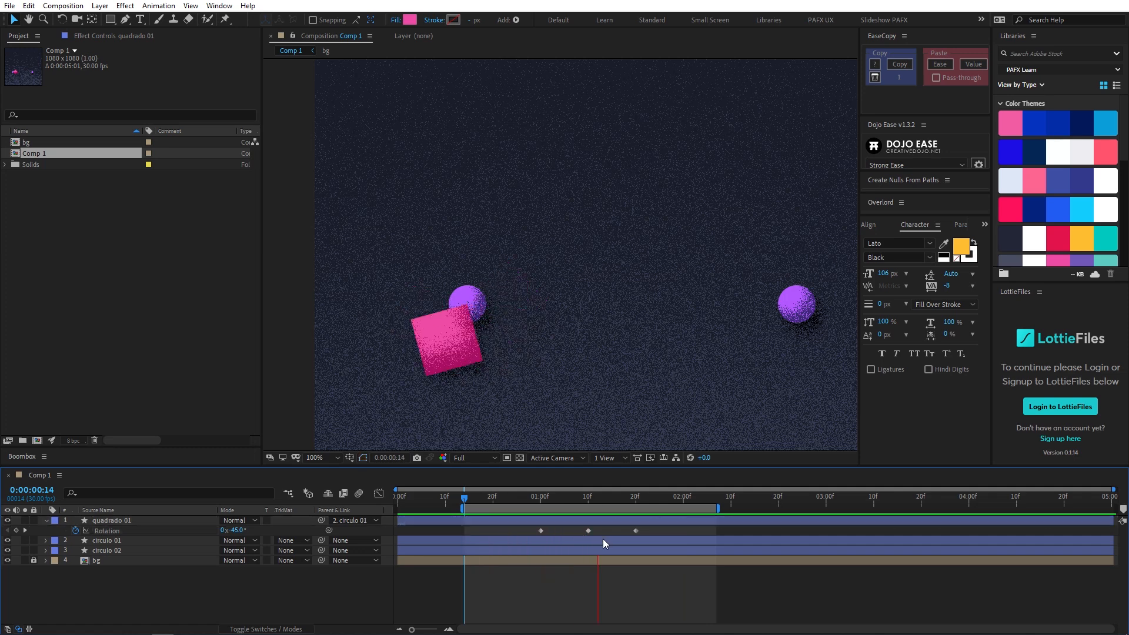
# - Apply Easy Ease to the middle Rotation keyframe at 0:00:01:10 and preview the motion
pyautogui.moveTo(576, 527); pyautogui.dragTo(596, 535)
pyautogui.moveTo(535, 496); pyautogui.dragTo(611, 510)
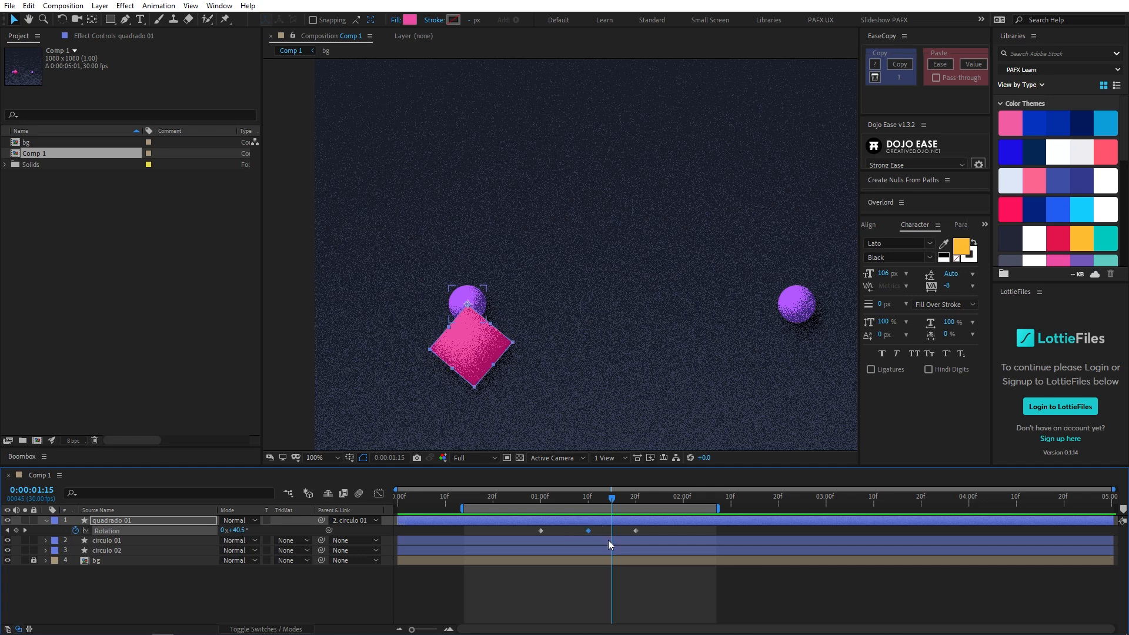
pyautogui.press('F9')
pyautogui.click(513, 499)
pyautogui.press('space')
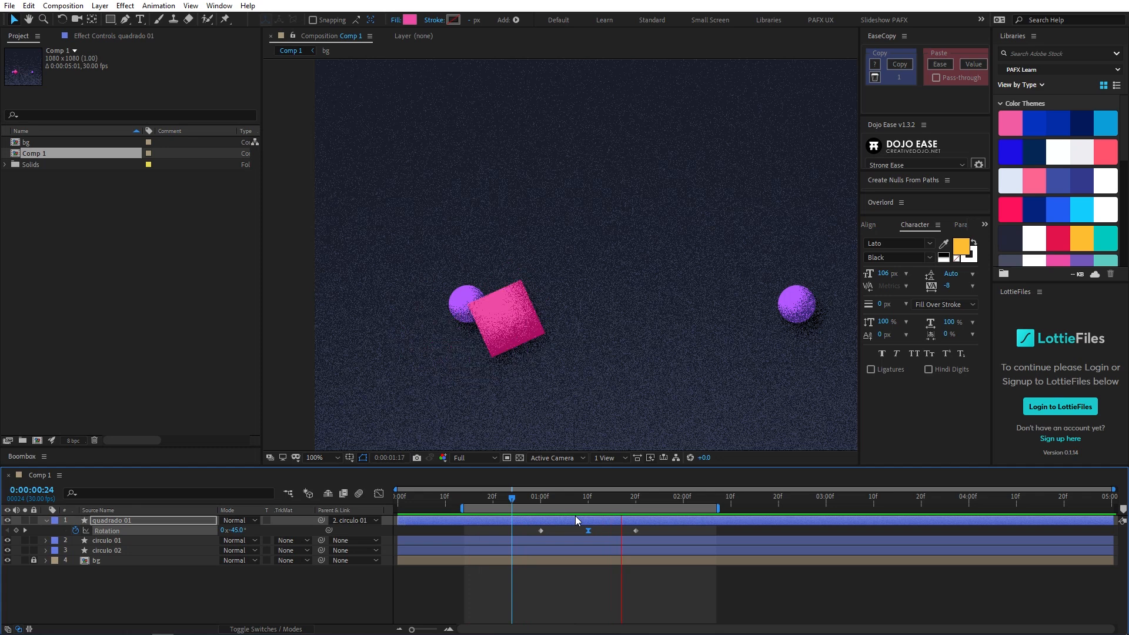
# - Show the rotation speed curve in an enlarged Graph Editor and lengthen the middle keyframe's influence handles
pyautogui.click(379, 494)
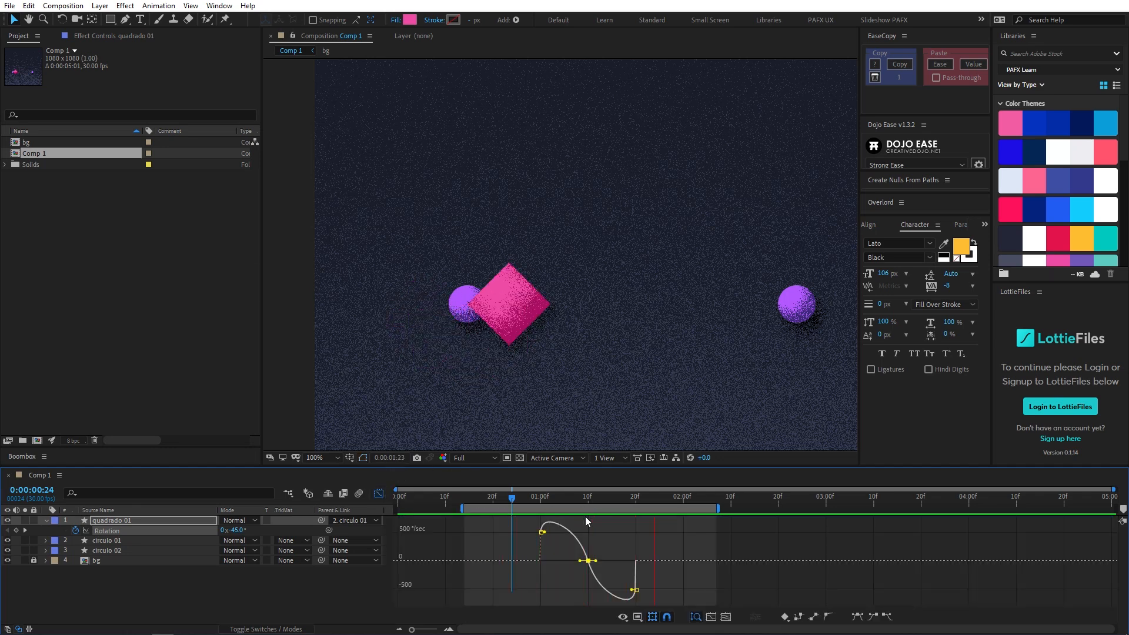
pyautogui.moveTo(591, 471); pyautogui.dragTo(582, 368)
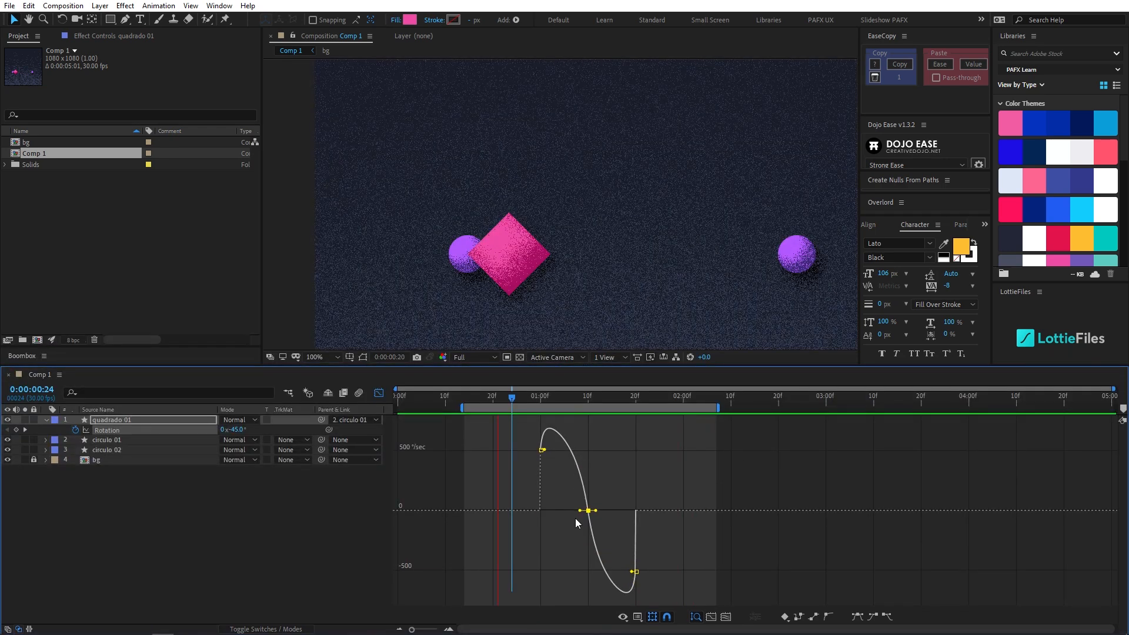
pyautogui.moveTo(579, 511)
pyautogui.mouseDown()
pyautogui.moveTo(604, 511)
pyautogui.moveTo(565, 514)
pyautogui.mouseUp()
# - Set the middle Rotation keyframe's incoming and outgoing velocity influence to 75%
pyautogui.hotkey('ctrl', 'shift', 'k')
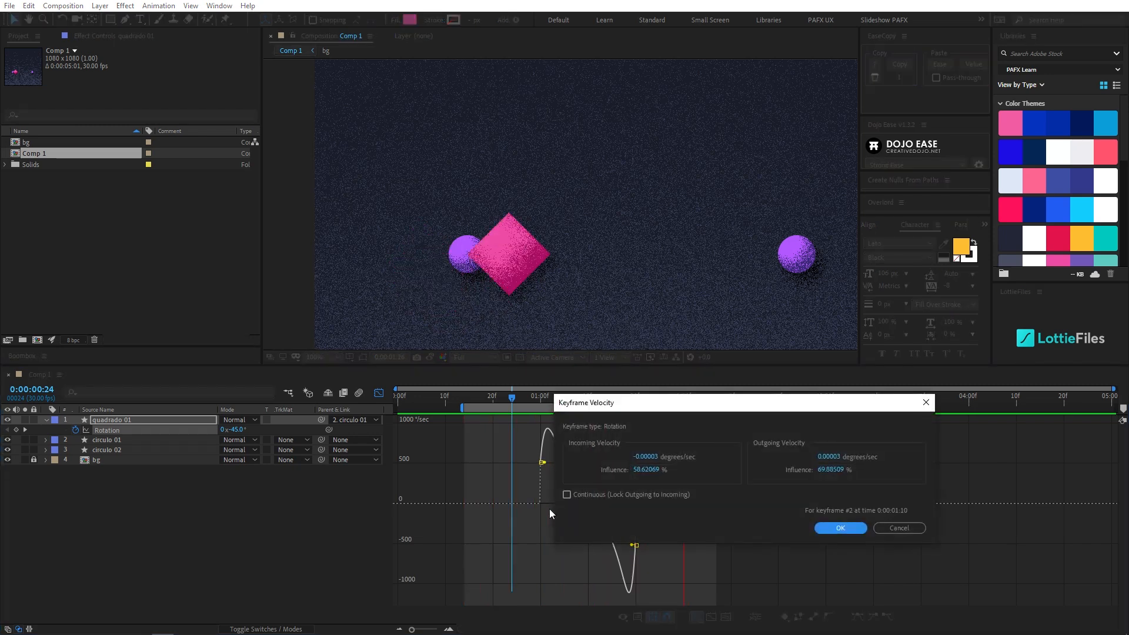
pyautogui.moveTo(619, 404); pyautogui.dragTo(552, 397)
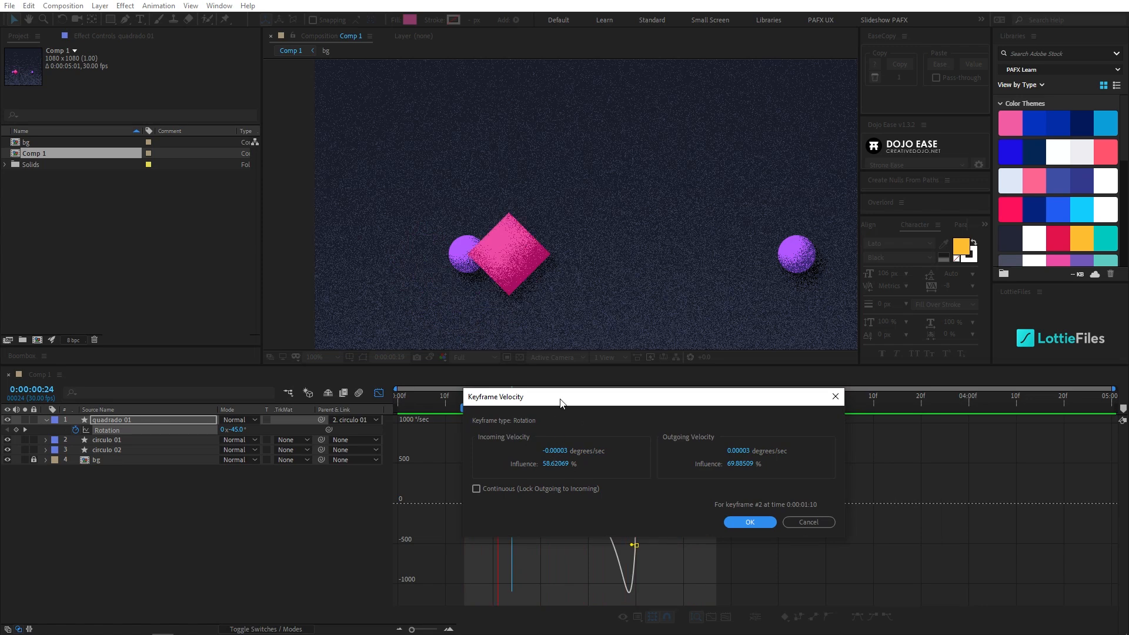
pyautogui.moveTo(560, 404); pyautogui.dragTo(535, 402)
pyautogui.click(534, 462)
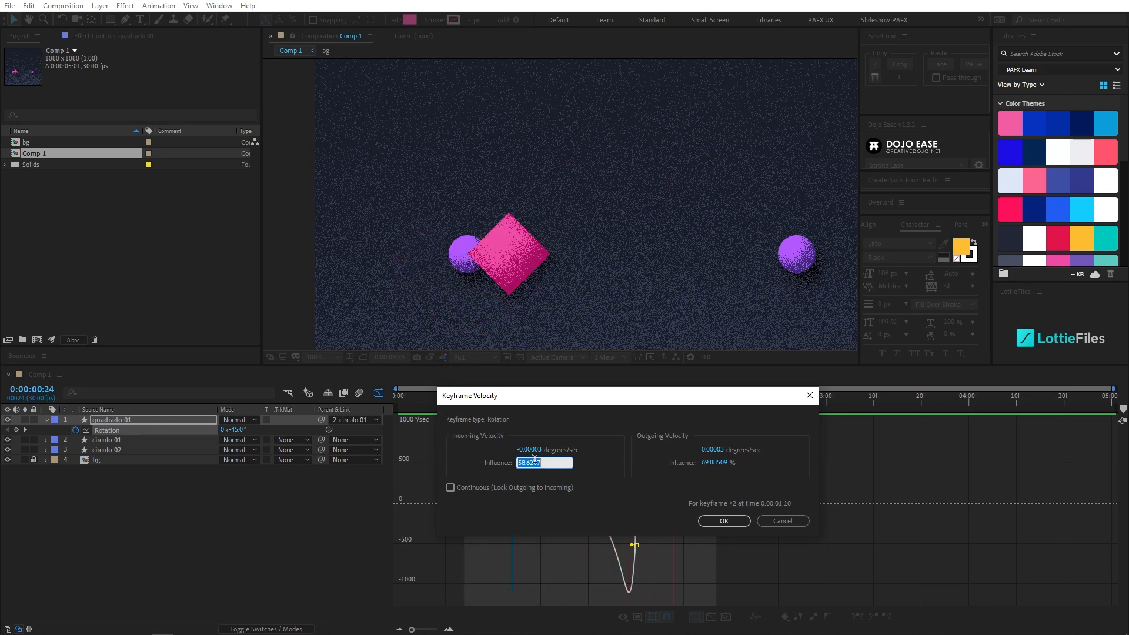
pyautogui.write('75')
pyautogui.press('Tab')
pyautogui.press('Return')
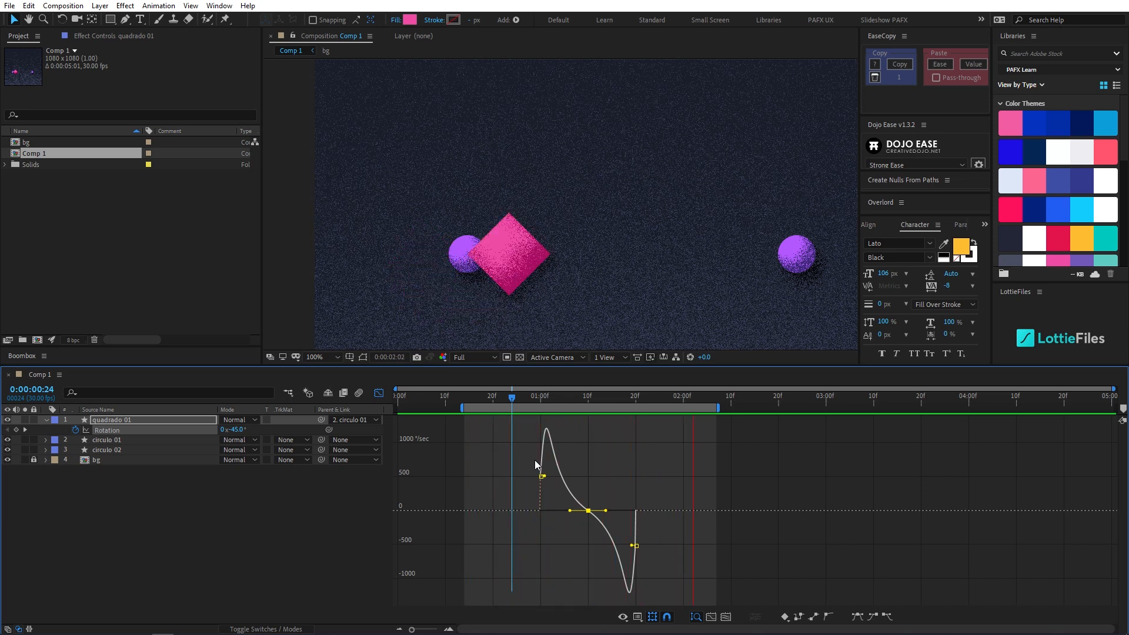
# - Raise the middle Rotation keyframe's incoming and outgoing velocity influence to 90%
pyautogui.hotkey('ctrl', 'shift', 'k')
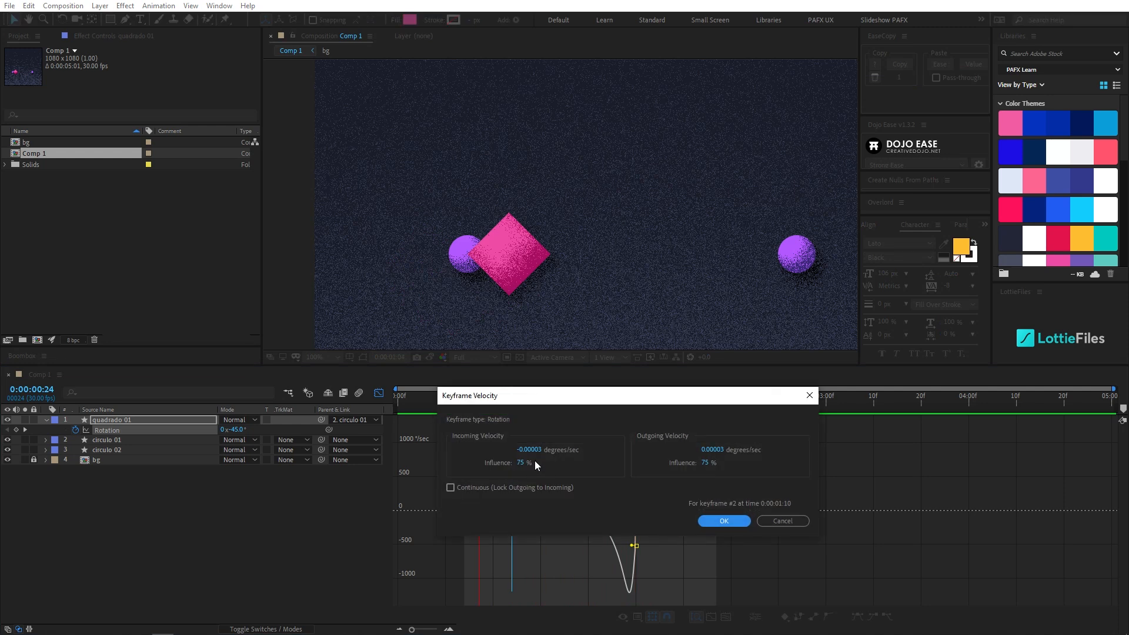
pyautogui.click(520, 463)
pyautogui.click(520, 463)
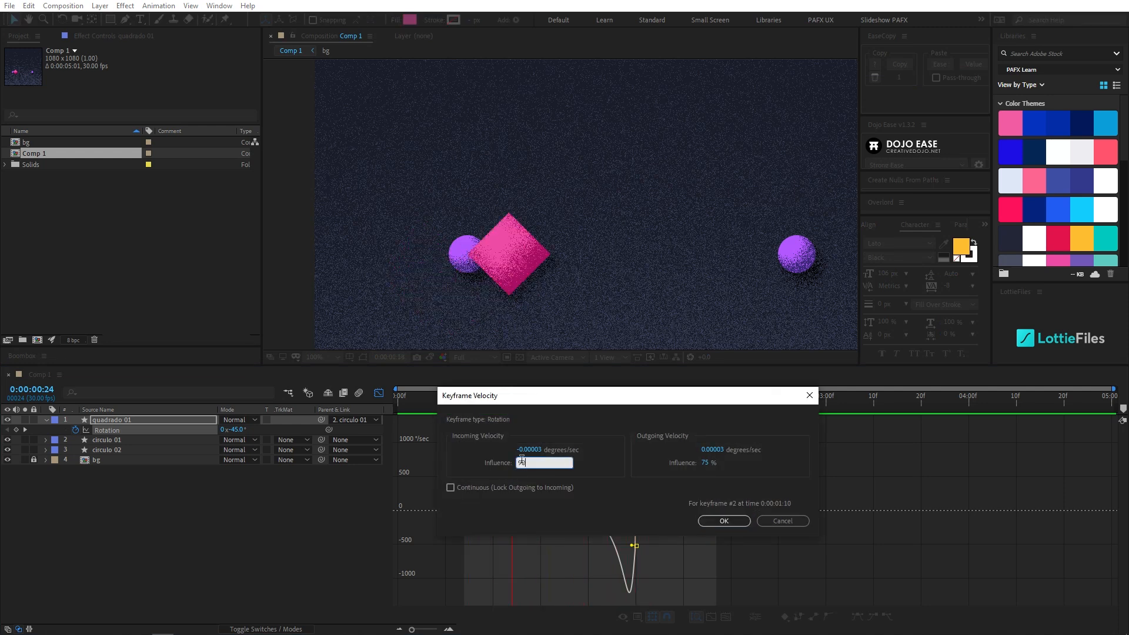
pyautogui.write('95')
pyautogui.press('Return')
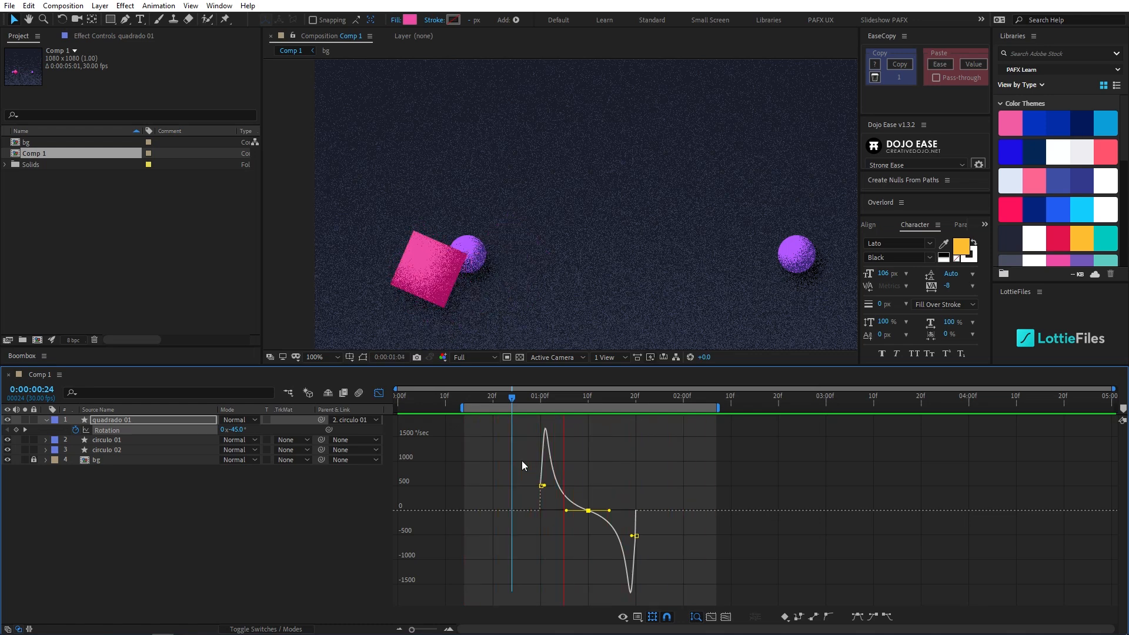
# - Set the middle Rotation keyframe's incoming and outgoing velocity influence to 85%
pyautogui.hotkey('ctrl', 'shift', 'k')
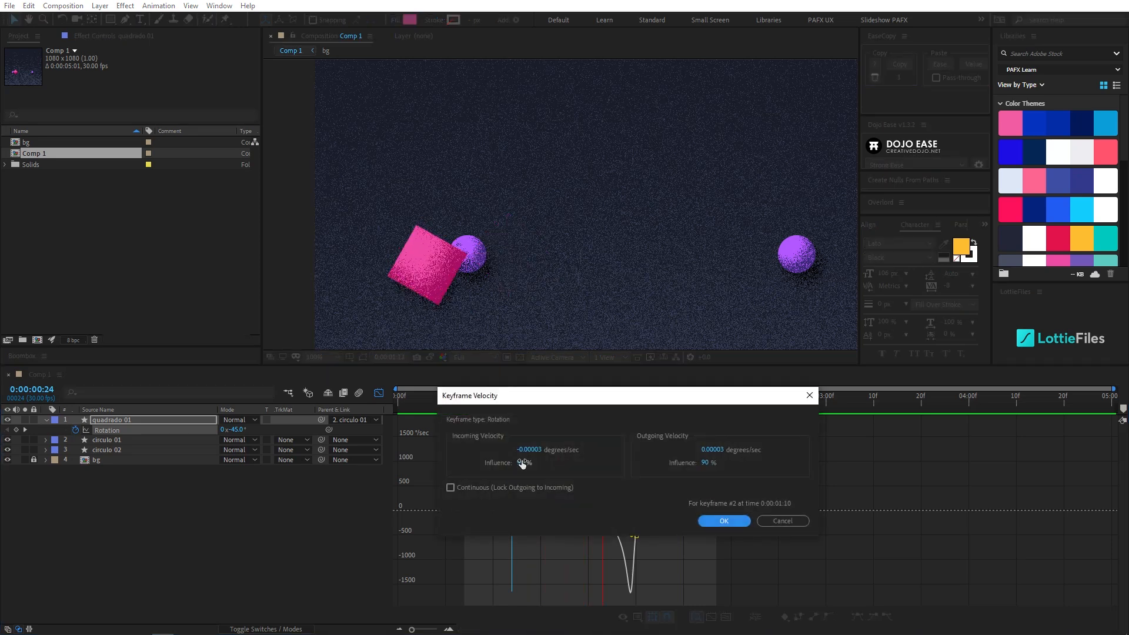
pyautogui.press('Tab')
pyautogui.press('Tab')
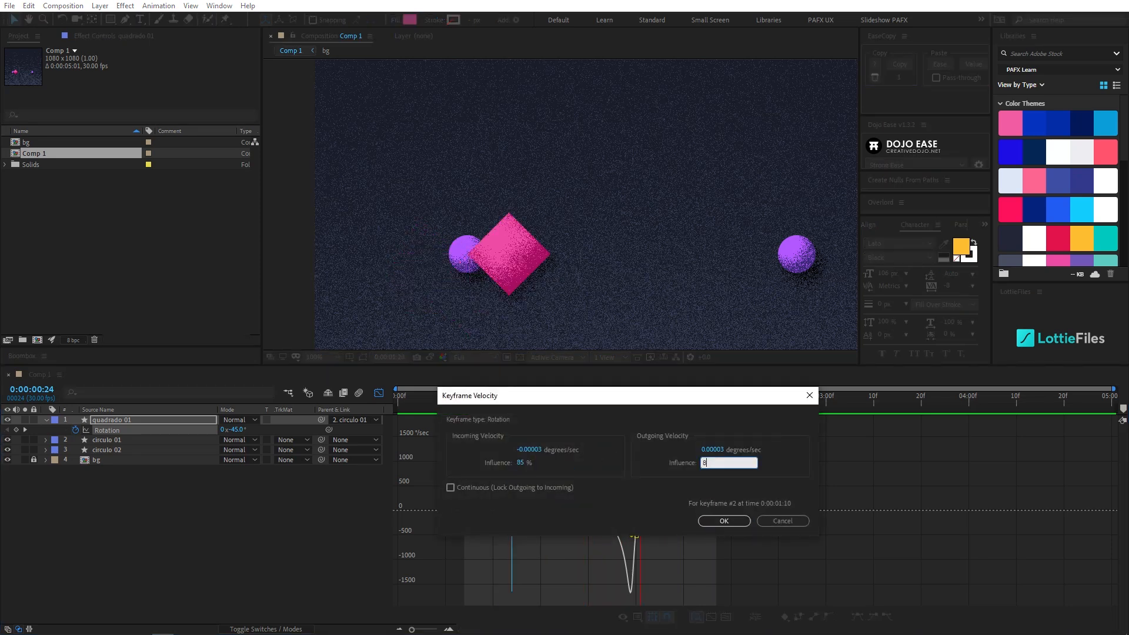
pyautogui.press('Return')
# - Close the Graph Editor and split the quadrado 01 layer at the last Rotation keyframe, 0:00:01:20
pyautogui.moveTo(510, 398); pyautogui.dragTo(637, 421)
pyautogui.moveTo(555, 202); pyautogui.dragTo(524, 251)
pyautogui.scroll(-1, 523, 249)
pyautogui.press('v')
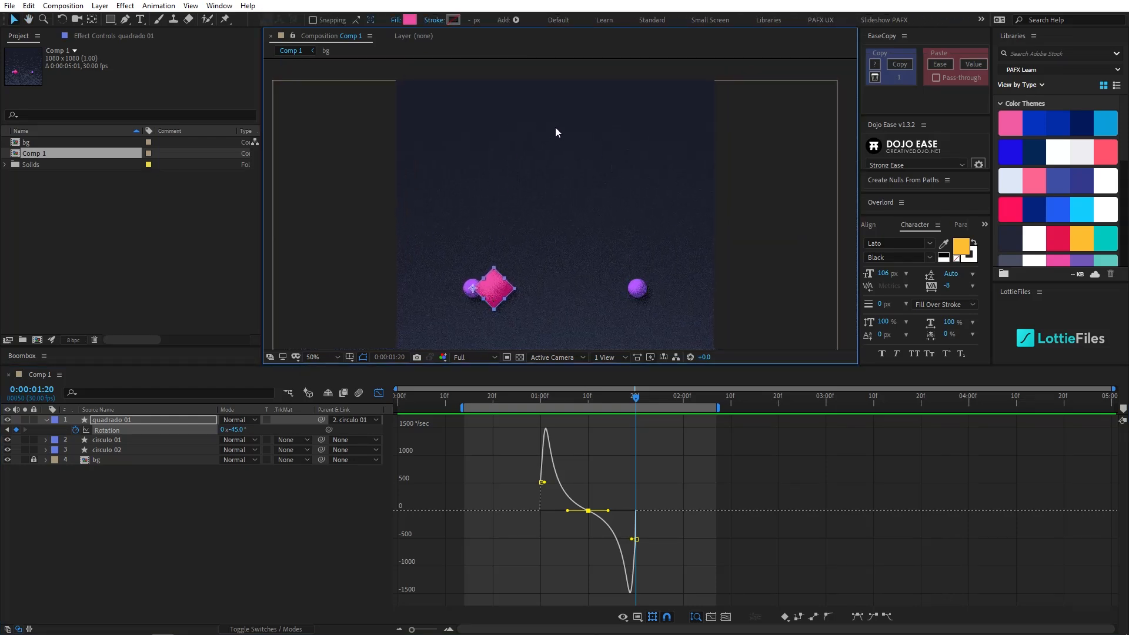
pyautogui.click(379, 392)
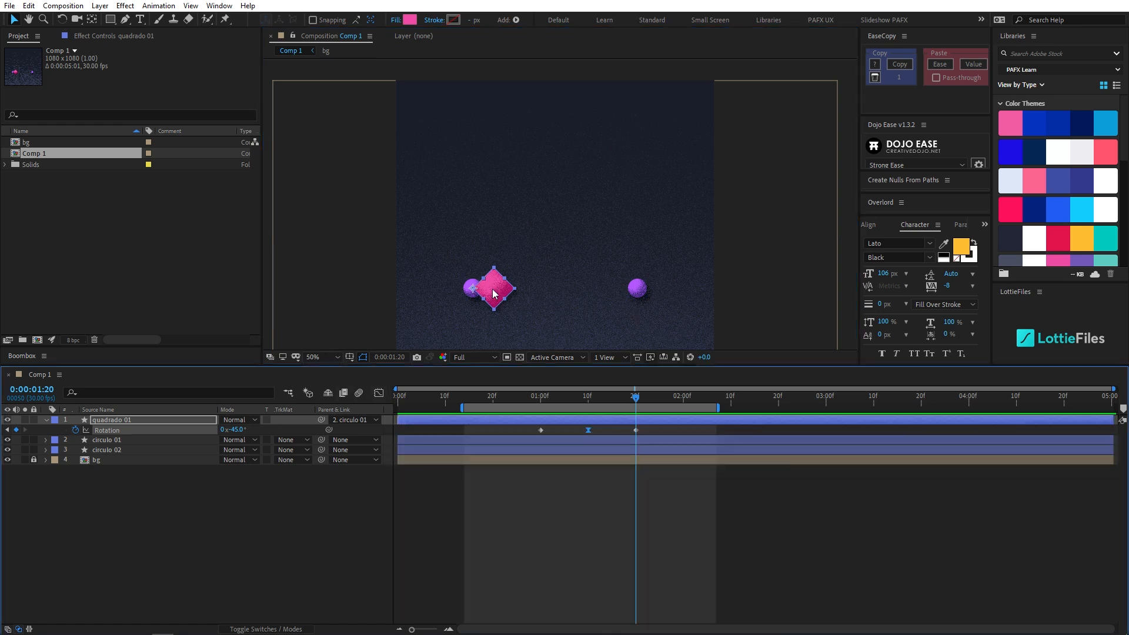
pyautogui.click(640, 422)
pyautogui.hotkey('ctrl', 'shift', 'd')
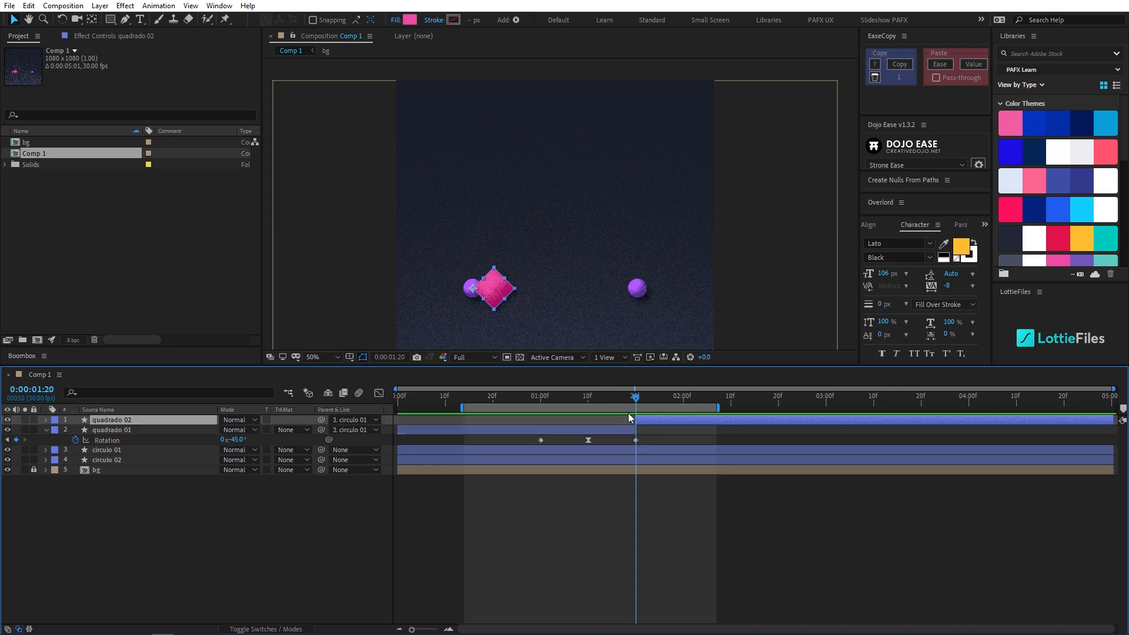
# - Remove all Rotation keyframes from the quadrado 02 layer and centre its anchor point on the square
pyautogui.press('u')
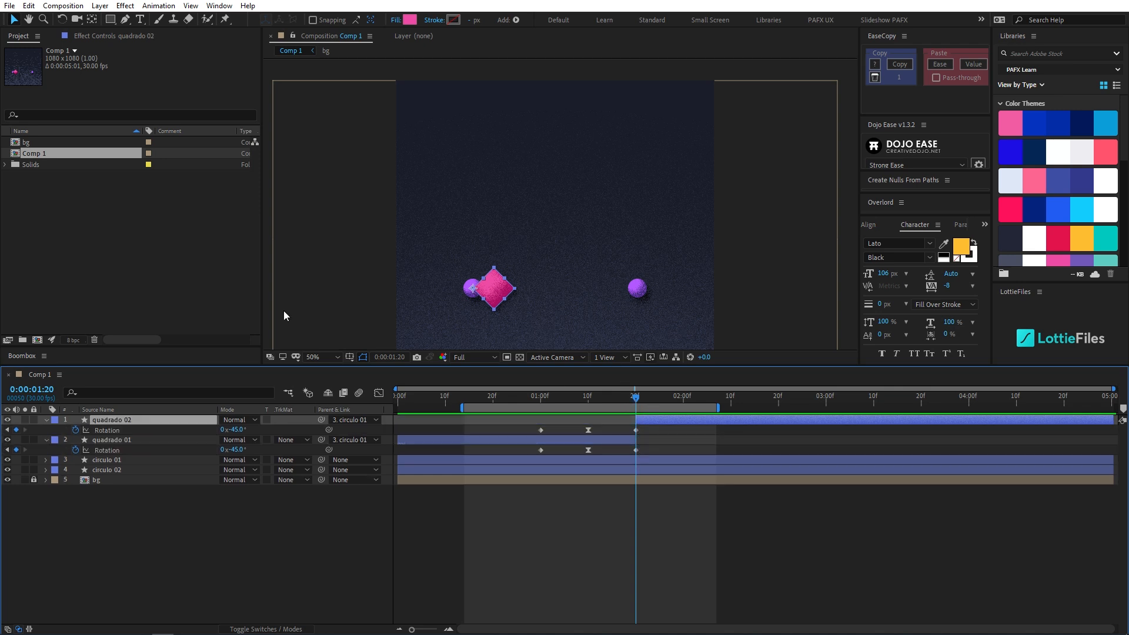
pyautogui.click(77, 430)
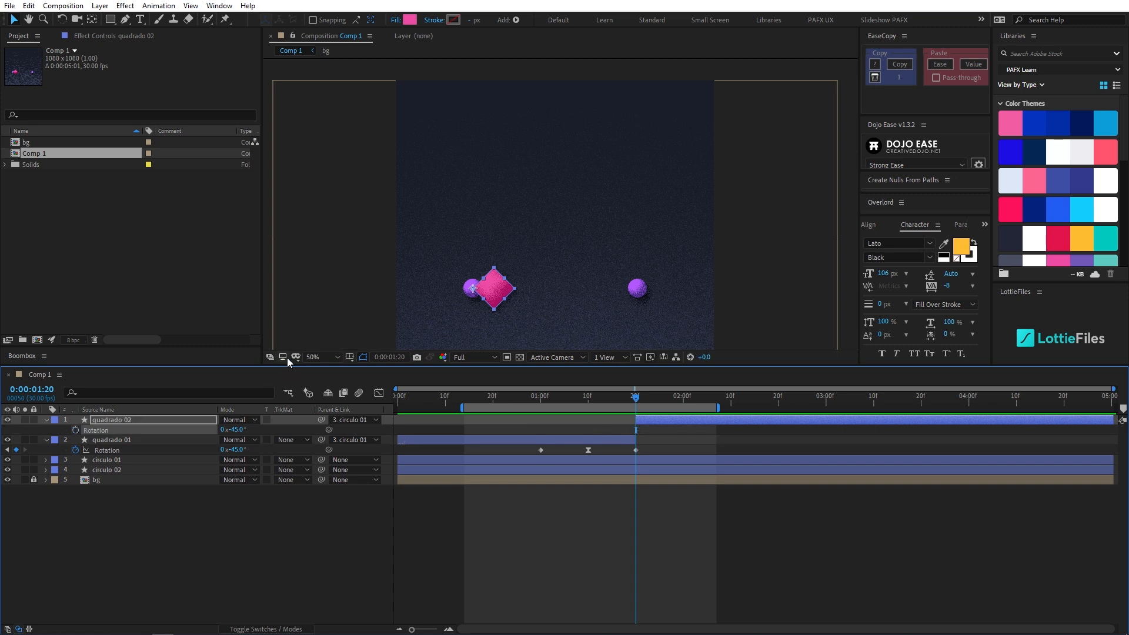
pyautogui.hotkey('ctrl', 'alt', 'Home')
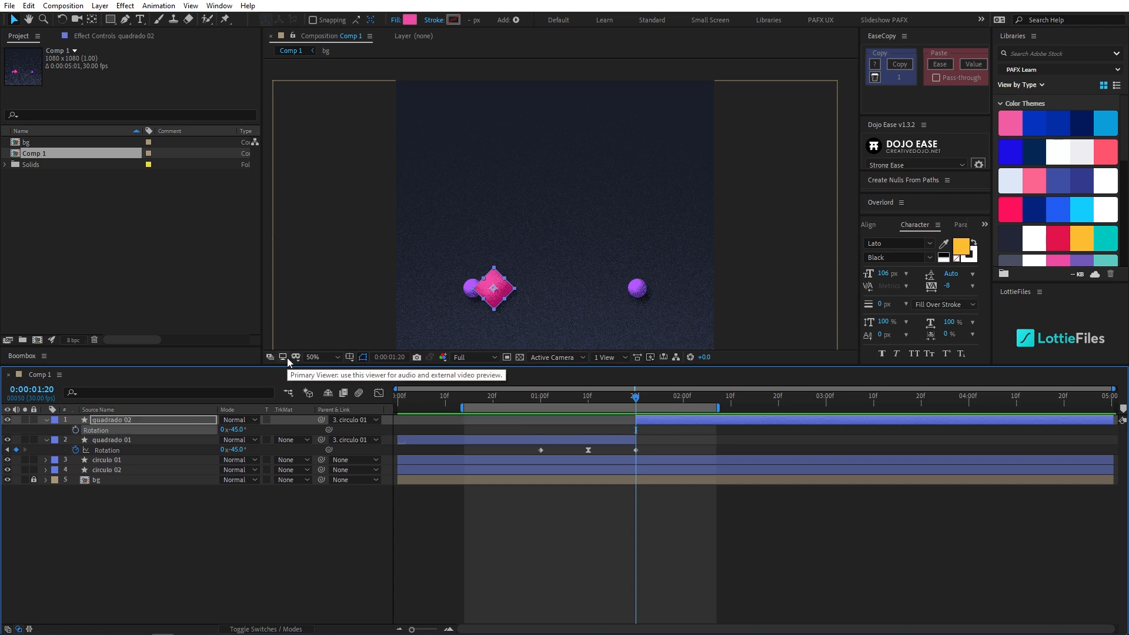
# - Extend the end of the work area to about 0:00:03:17
pyautogui.moveTo(634, 390)
pyautogui.mouseDown()
pyautogui.moveTo(597, 407)
pyautogui.moveTo(552, 402)
pyautogui.moveTo(644, 405)
pyautogui.moveTo(633, 397)
pyautogui.mouseUp()
pyautogui.moveTo(607, 253); pyautogui.dragTo(590, 253)
pyautogui.moveTo(718, 408); pyautogui.dragTo(908, 408)
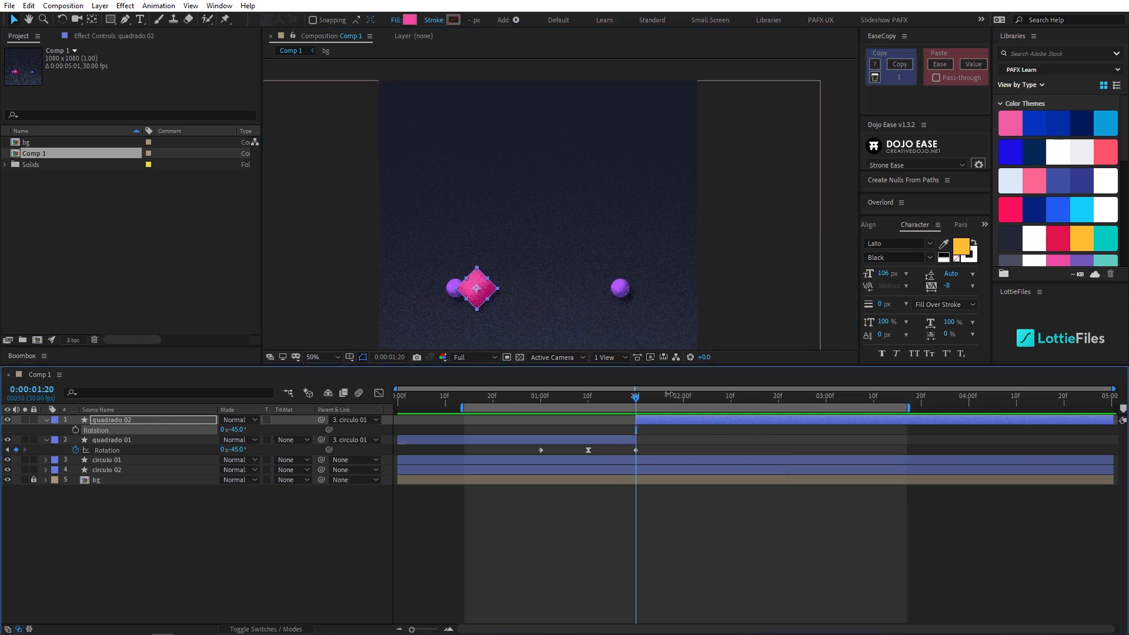
# - Add a Position keyframe to quadrado 02 at 0:00:01:20, and raise the square to the frame's upper centre, about -154.6, -355.0, at 0:00:02:00
pyautogui.click(104, 420)
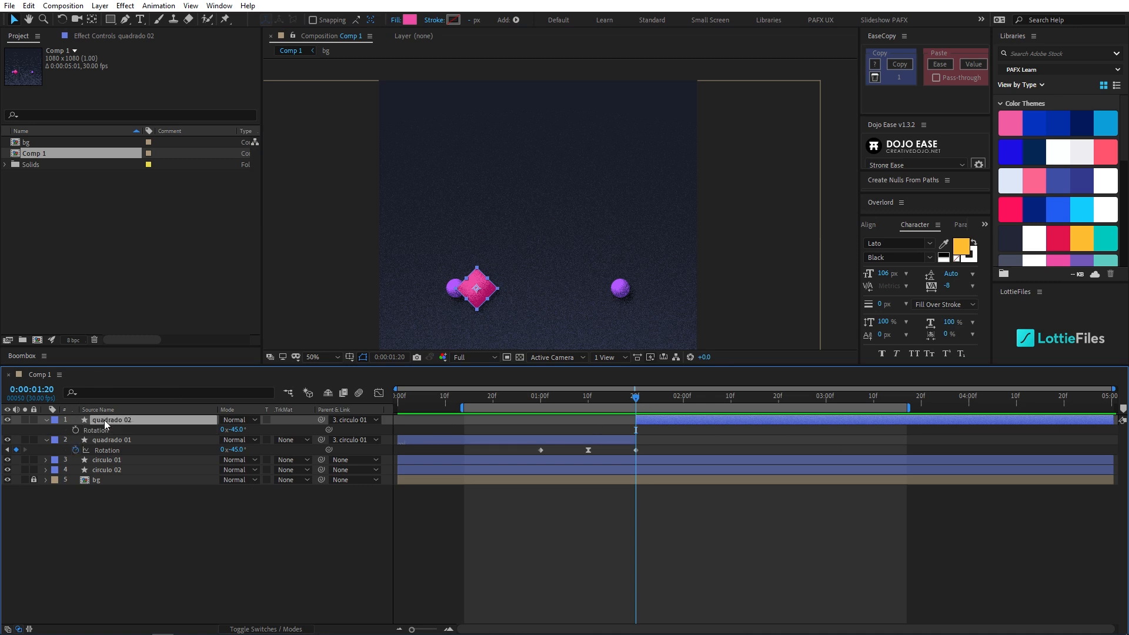
pyautogui.hotkey('alt', 'shift', 'p')
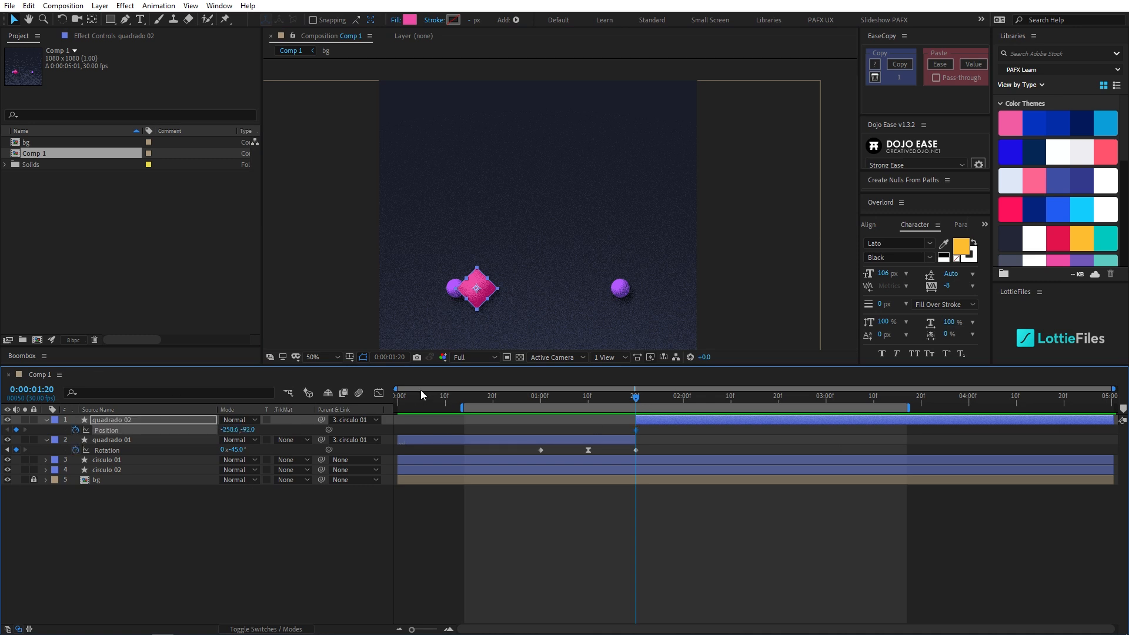
pyautogui.click(678, 396)
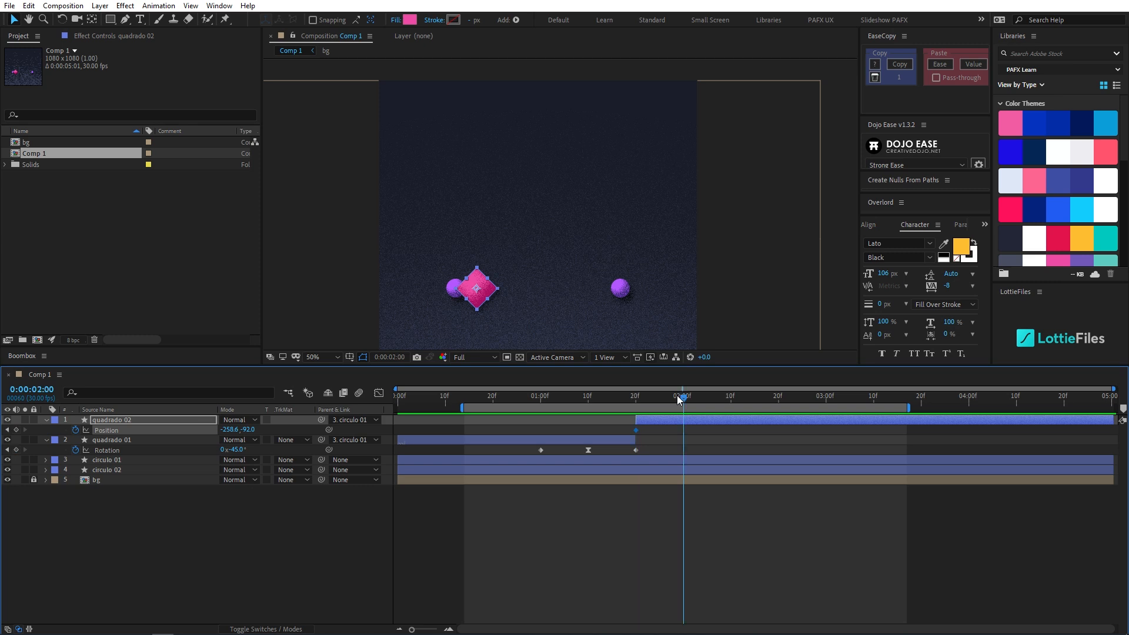
pyautogui.moveTo(480, 289); pyautogui.dragTo(548, 138)
pyautogui.press("'")
pyautogui.press('h')
pyautogui.moveTo(612, 203); pyautogui.dragTo(587, 170)
pyautogui.press('v')
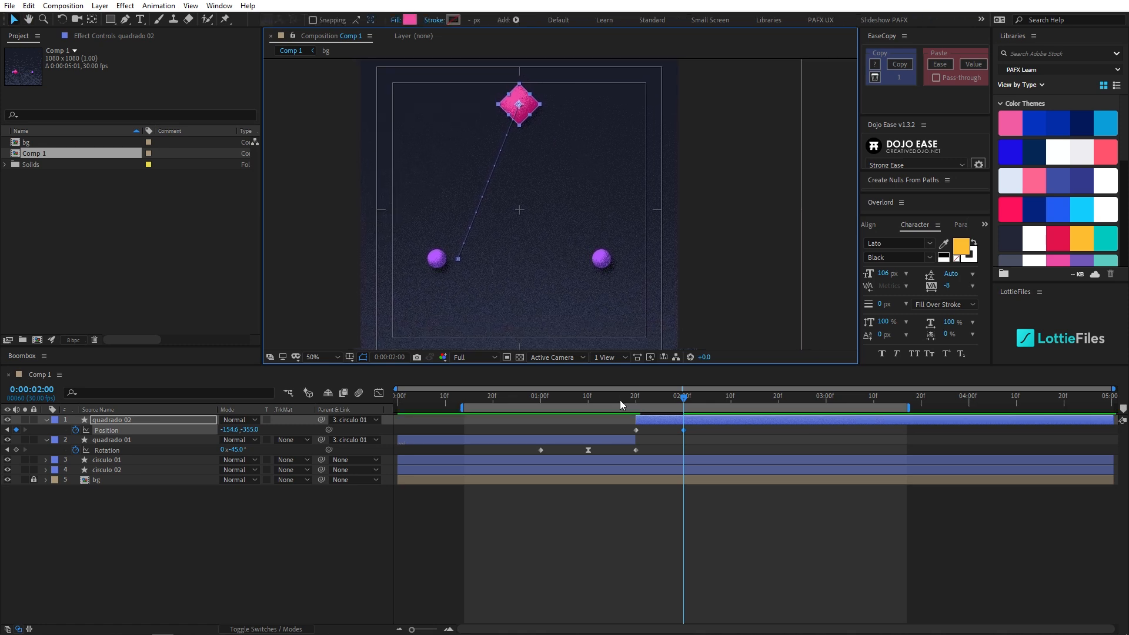
# - Ten frames further, at 0:00:02:10, move the square down beside the second purple circle, to about -61.6, -103.0
pyautogui.hotkey('shift', 'pagedown')
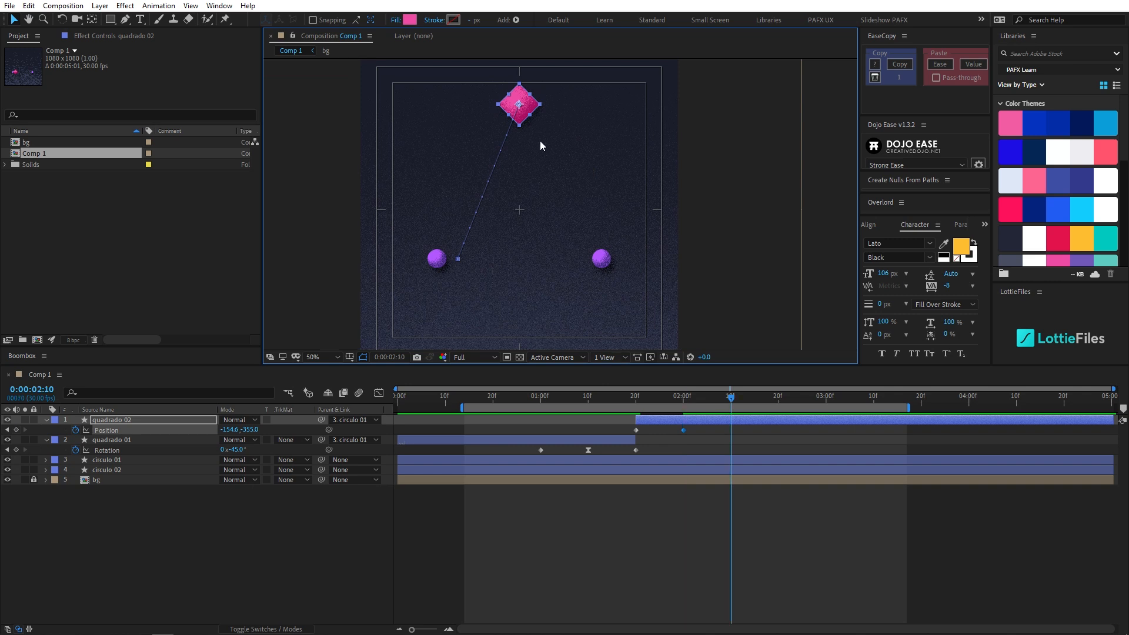
pyautogui.moveTo(527, 101); pyautogui.dragTo(583, 250)
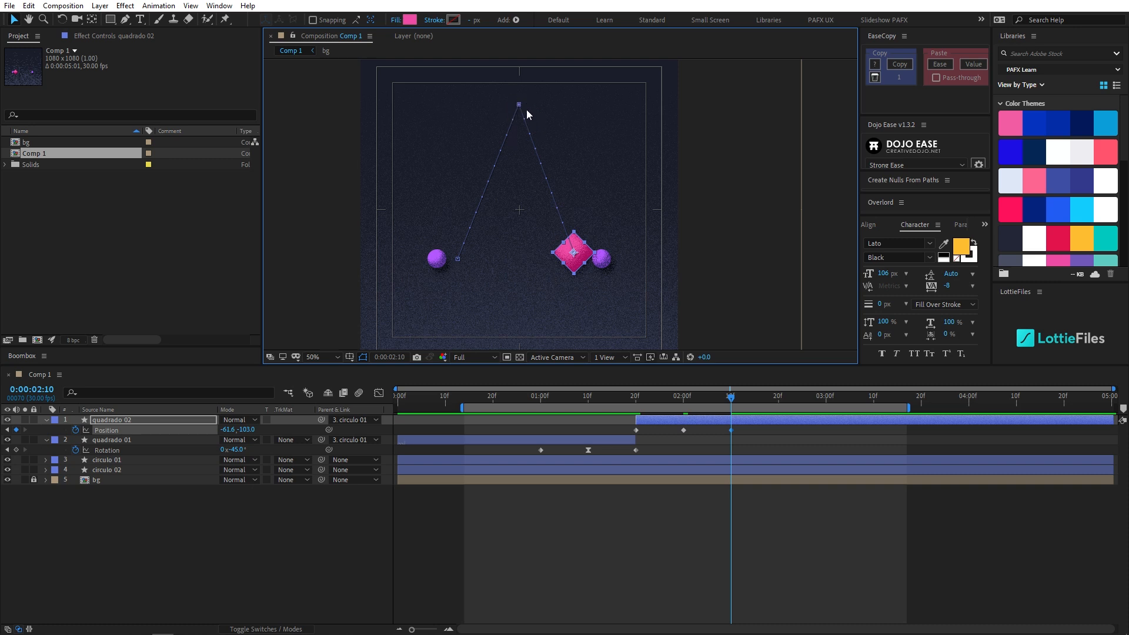
# - Review the Default Spatial Interpolation to Linear option in the General preferences
pyautogui.click(15, 6)
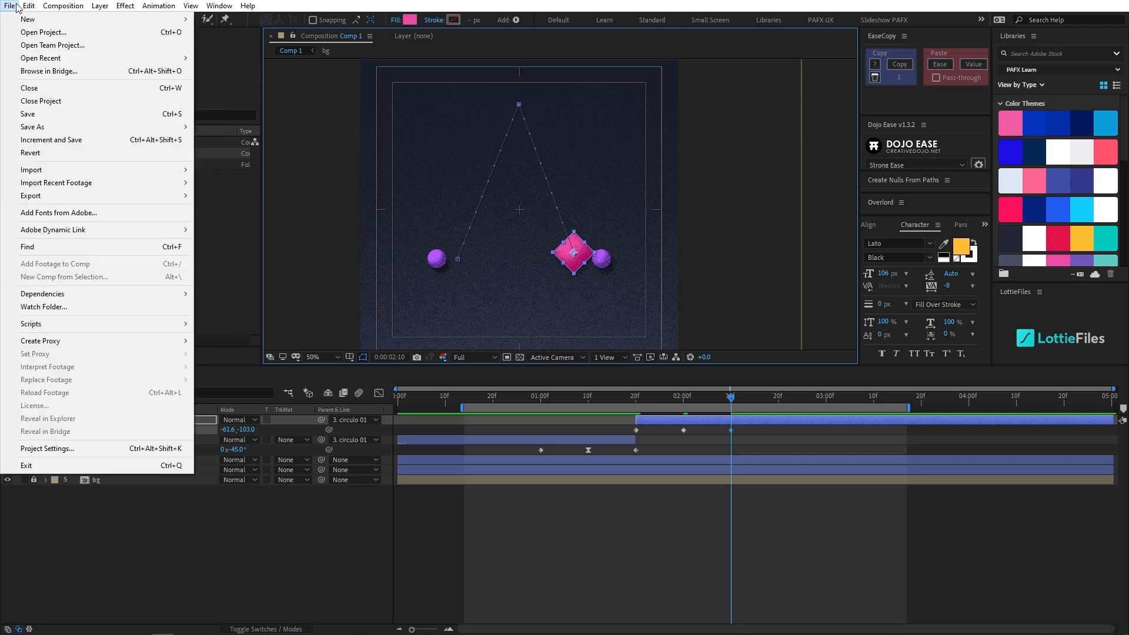
pyautogui.moveTo(28, 6)
pyautogui.moveTo(151, 329)
pyautogui.click(256, 328)
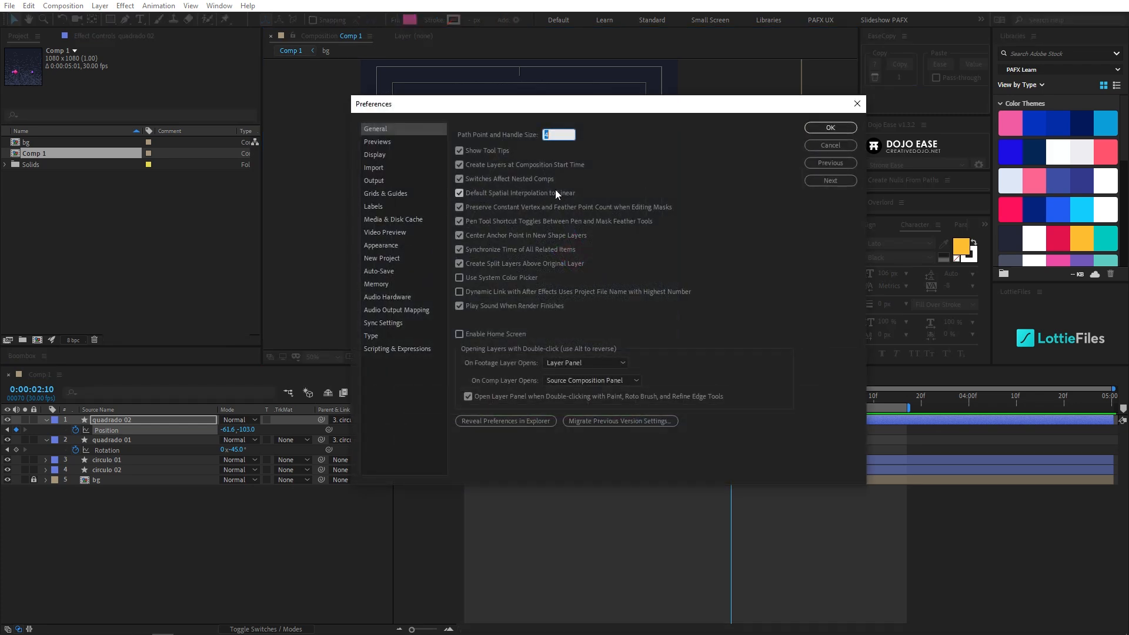
pyautogui.moveTo(512, 108); pyautogui.dragTo(502, 120)
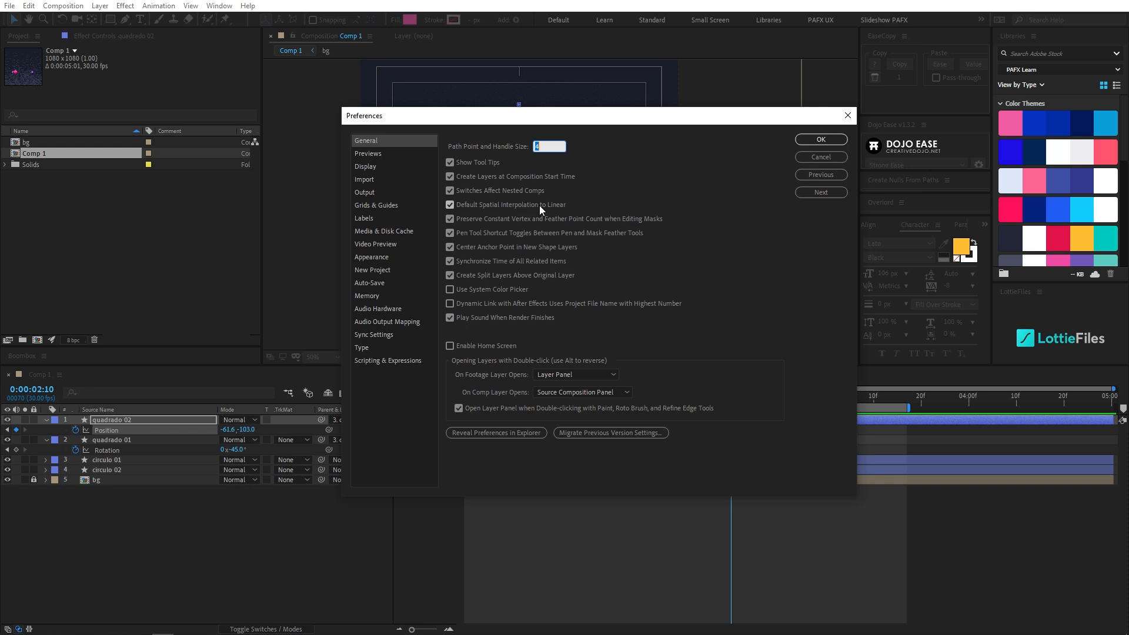
pyautogui.moveTo(523, 116); pyautogui.dragTo(494, 187)
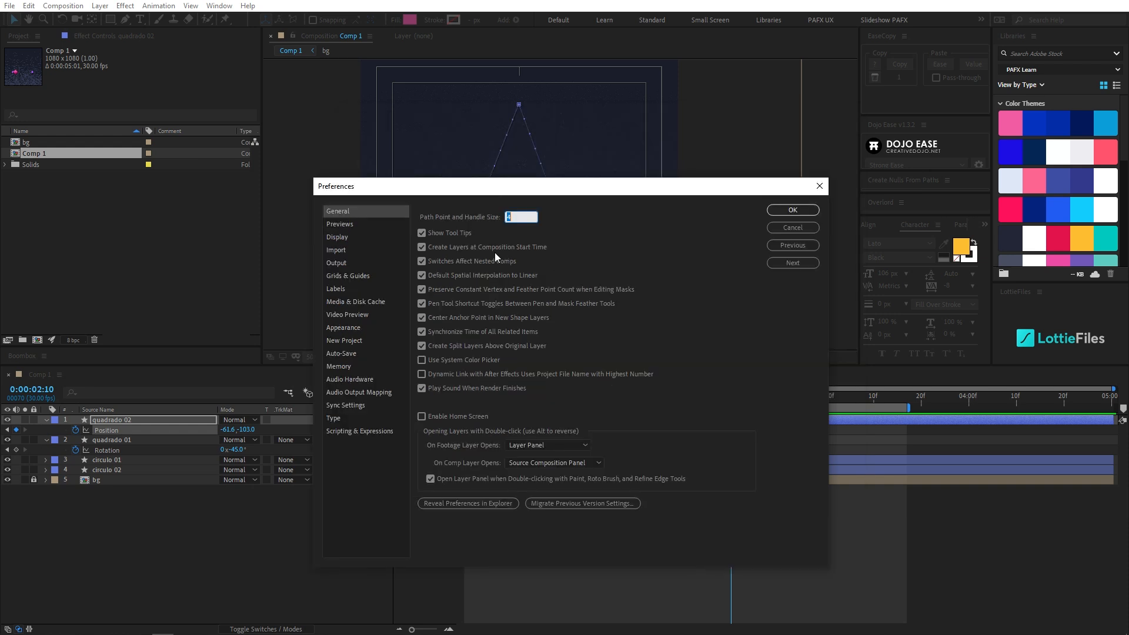
pyautogui.moveTo(584, 185); pyautogui.dragTo(585, 261)
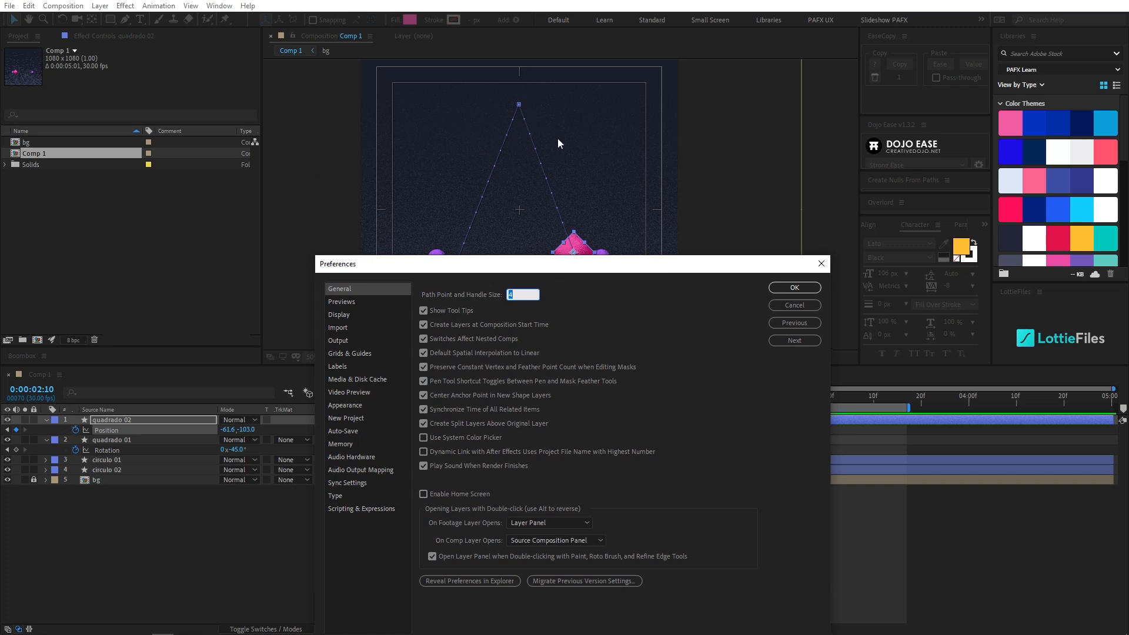
pyautogui.moveTo(651, 270); pyautogui.dragTo(655, 196)
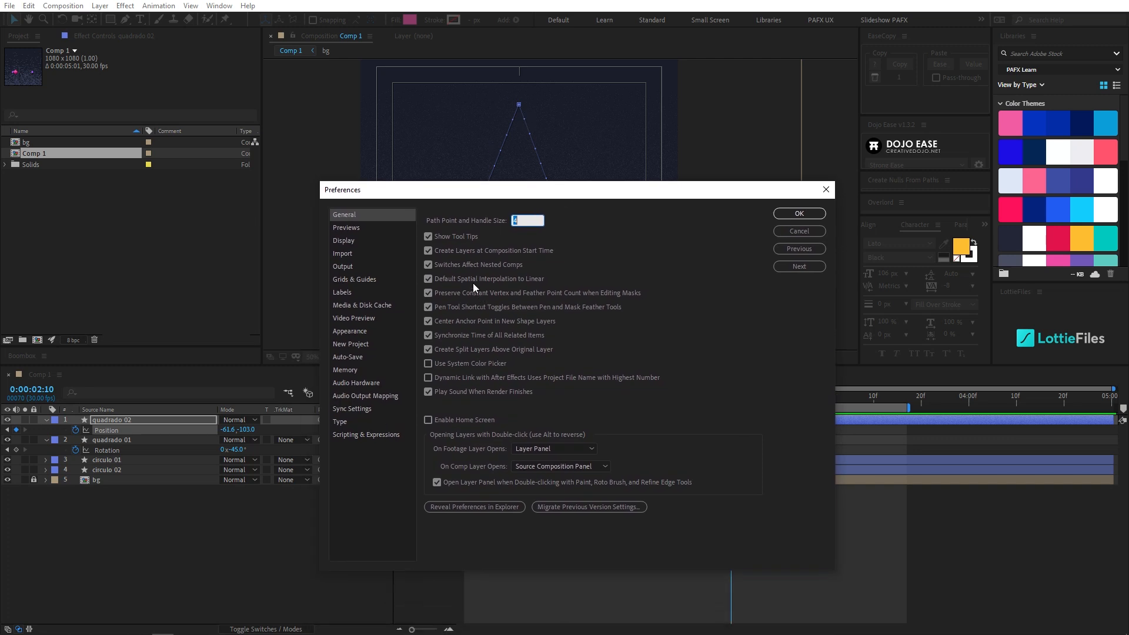
pyautogui.click(803, 215)
# - Adjust the square's position at 0:00:02:10 to about -49.4, -92.0, so it touches the second circle at the circle's height
pyautogui.scroll(1, 594, 294)
pyautogui.moveTo(587, 291); pyautogui.dragTo(584, 215)
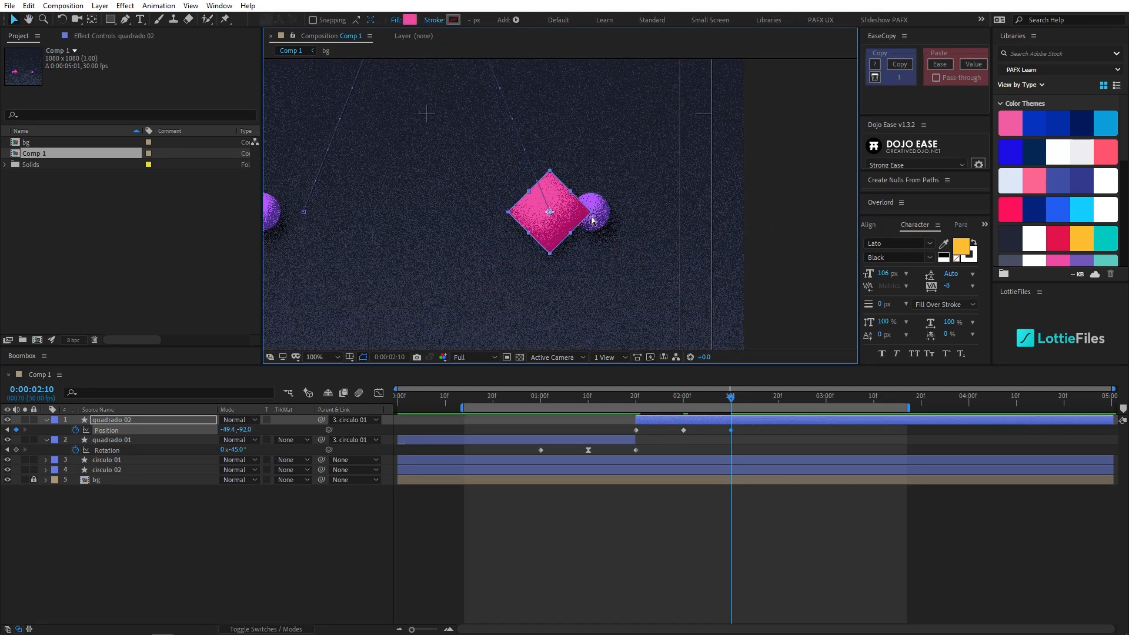
pyautogui.moveTo(486, 154); pyautogui.dragTo(558, 262)
pyautogui.scroll(-1, 574, 280)
pyautogui.moveTo(661, 392); pyautogui.dragTo(727, 410)
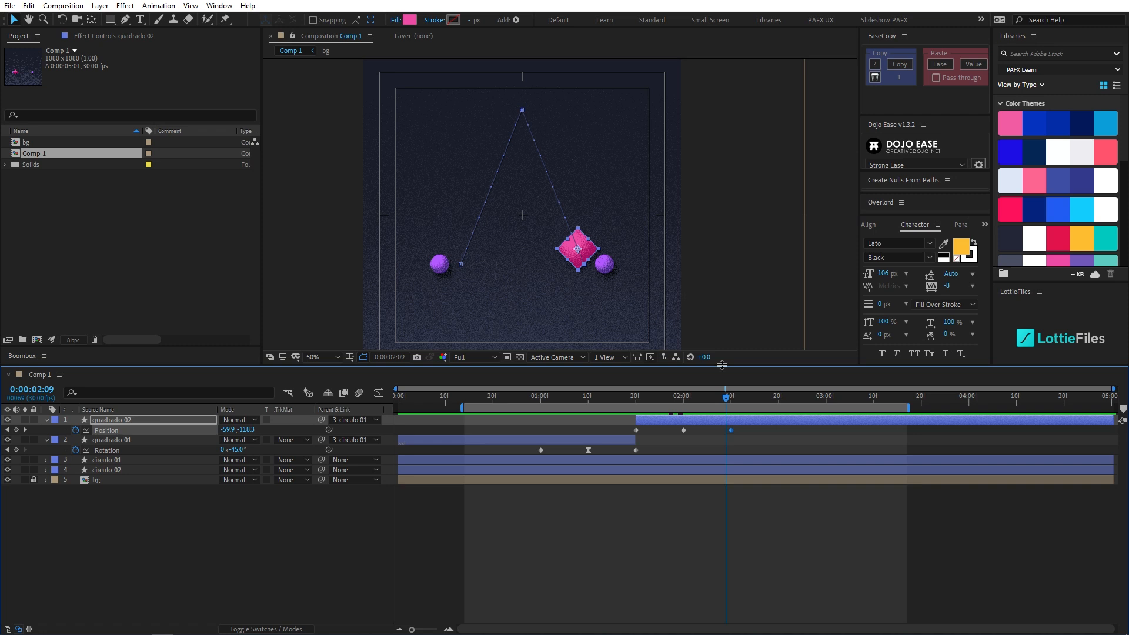
pyautogui.click(731, 397)
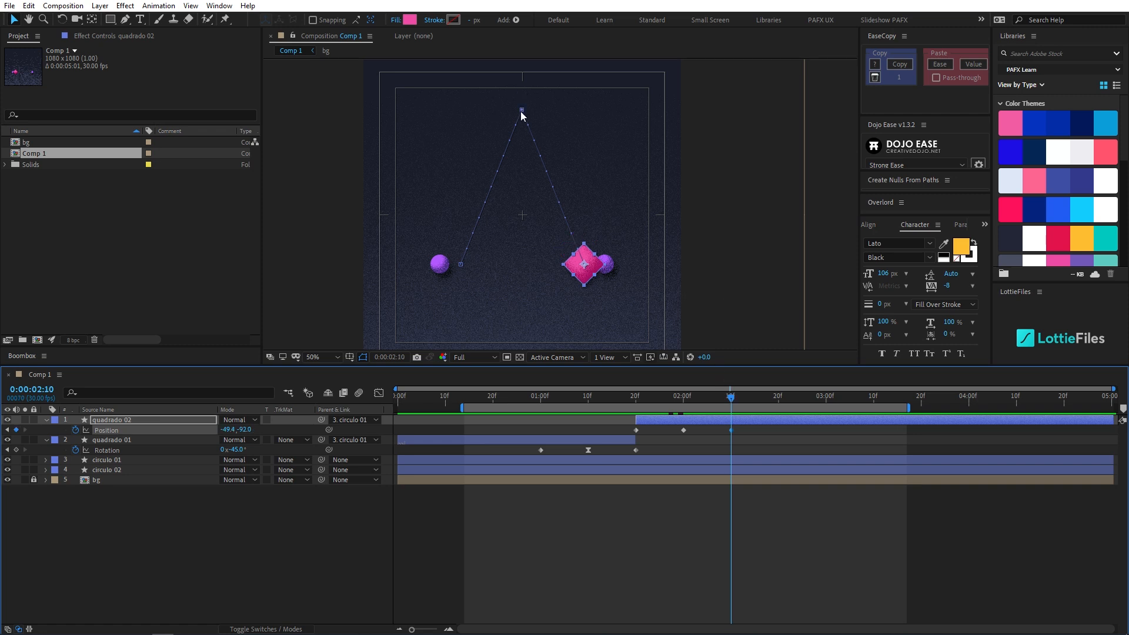
# - Bend the square's motion path into a symmetrical arch by extending horizontal tangents from its topmost Position keyframe
pyautogui.moveTo(521, 111); pyautogui.dragTo(561, 109)
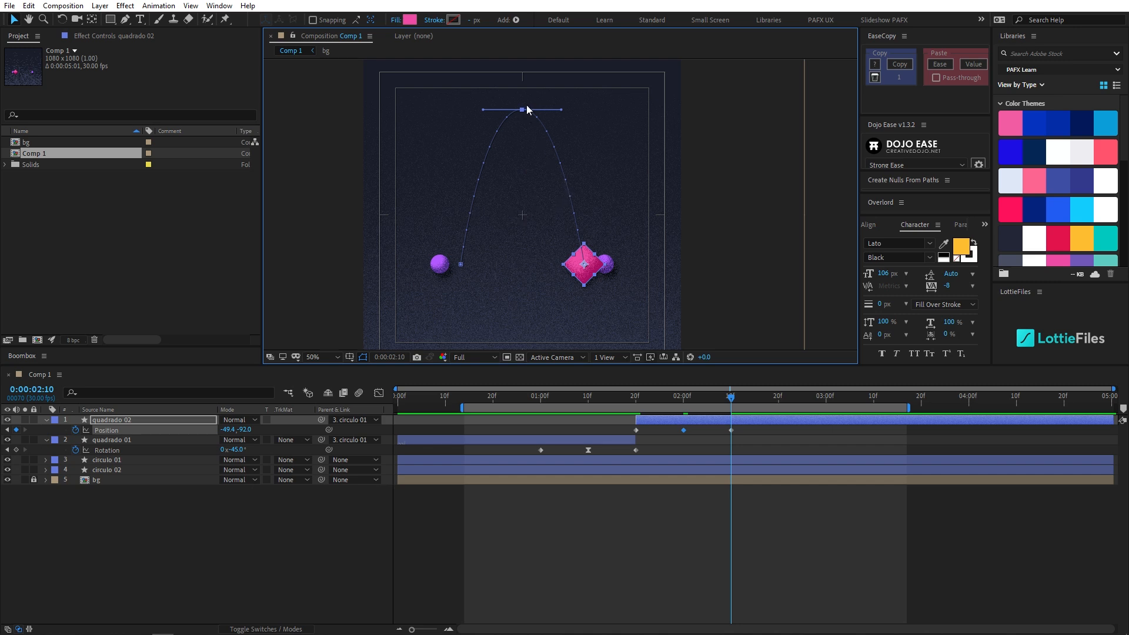
pyautogui.moveTo(521, 109); pyautogui.dragTo(490, 109)
pyautogui.hotkey('ctrl', 'z')
# - Trim the work area to run from 0:00:00:27 to about 0:00:02:20 and preview the animation
pyautogui.moveTo(725, 398); pyautogui.dragTo(779, 407)
pyautogui.press('n')
pyautogui.moveTo(601, 397); pyautogui.dragTo(528, 397)
pyautogui.press('b')
pyautogui.press('space')
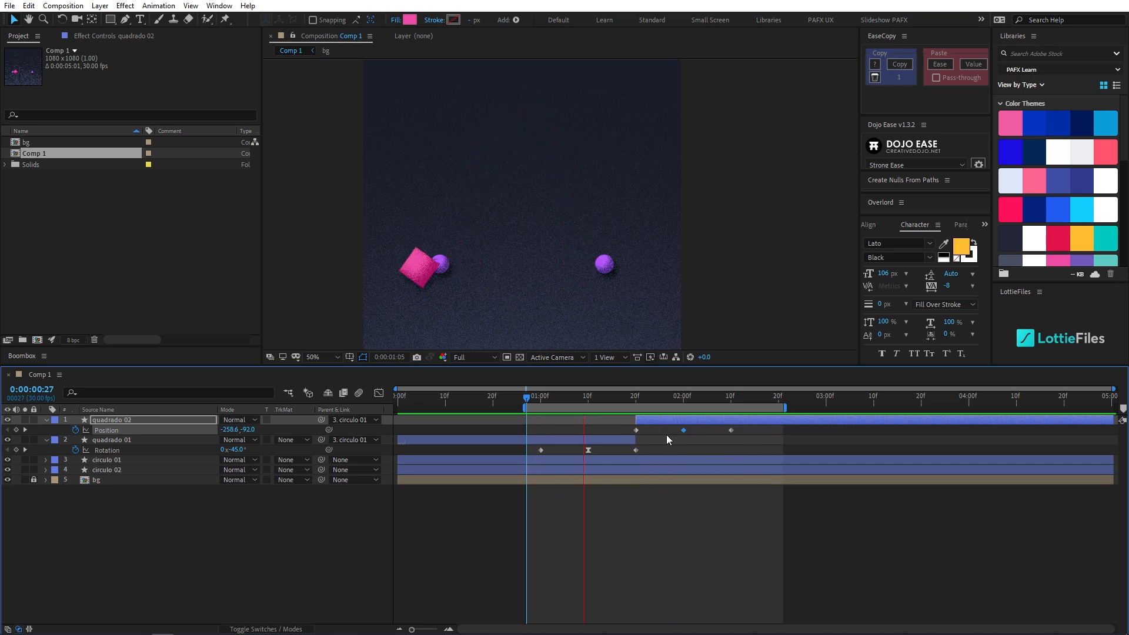
# - Apply Easy Ease to the quadrado 02 Position keyframe at 0:00:02:00 and preview the animation
pyautogui.moveTo(671, 428); pyautogui.dragTo(686, 431)
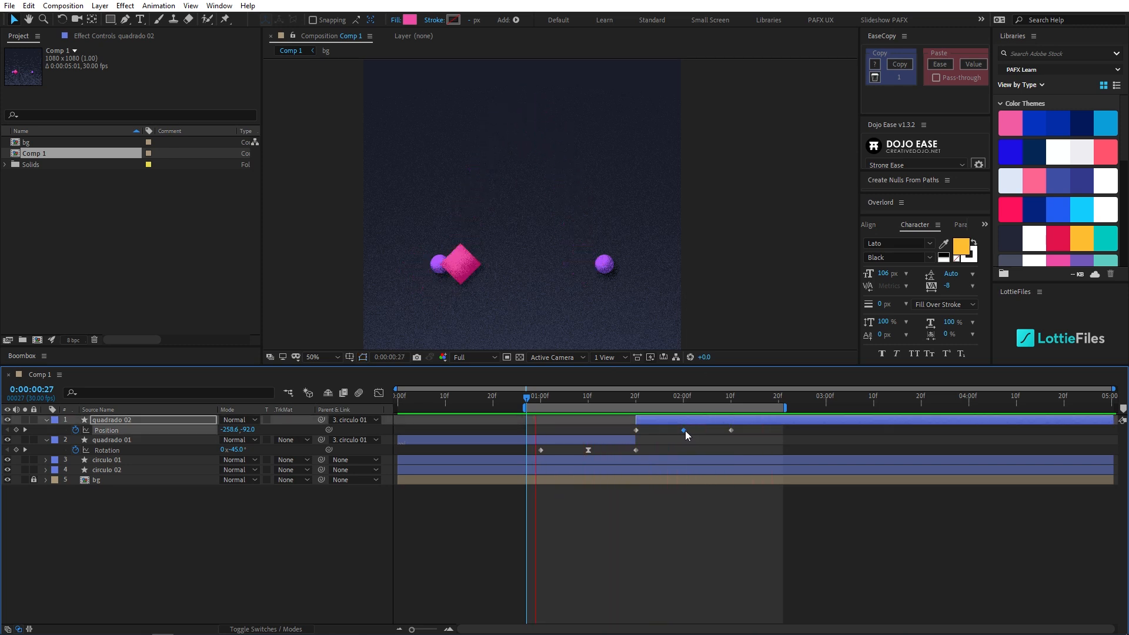
pyautogui.click(682, 396)
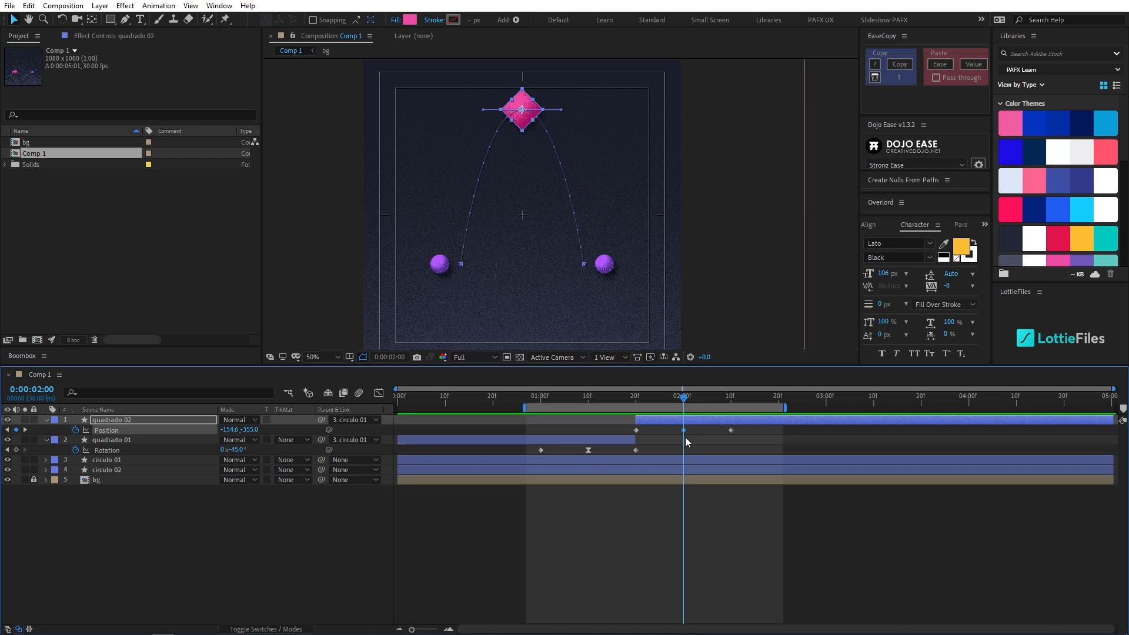
pyautogui.click(612, 400)
pyautogui.press('space')
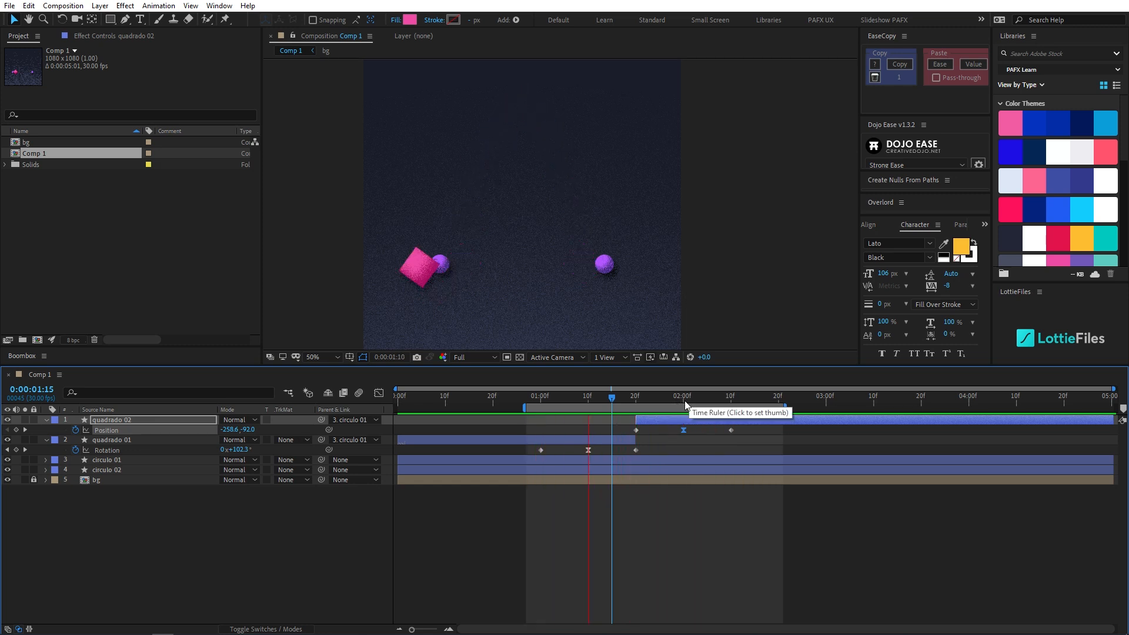
# - Set the middle Position keyframe's incoming and outgoing velocity influence to 70%
pyautogui.hotkey('ctrl', 'shift', 'k')
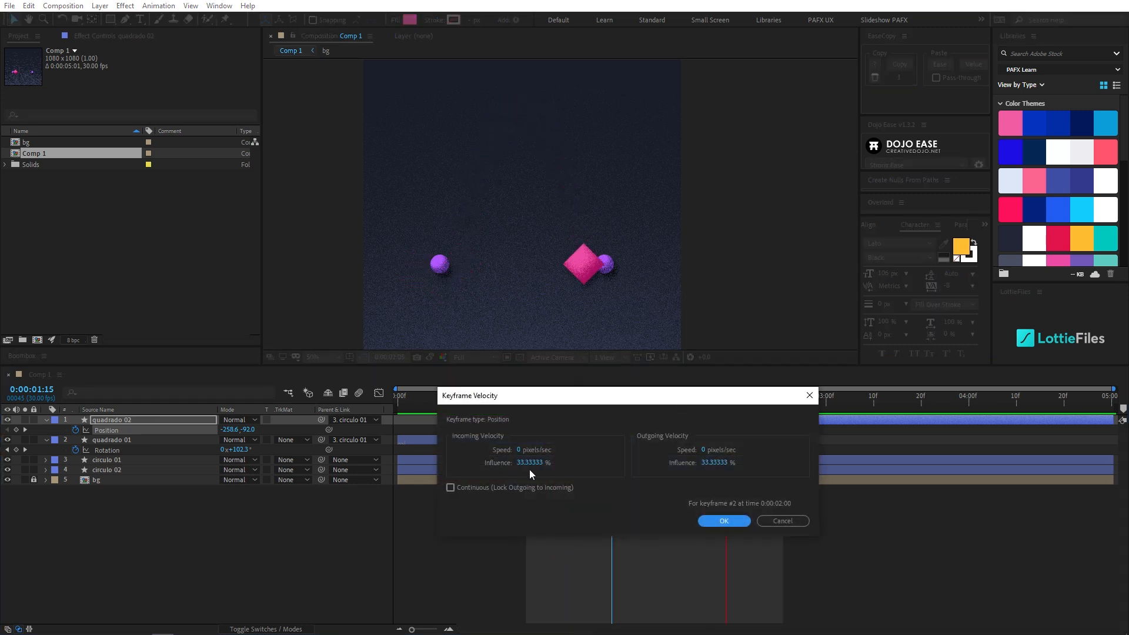
pyautogui.click(530, 466)
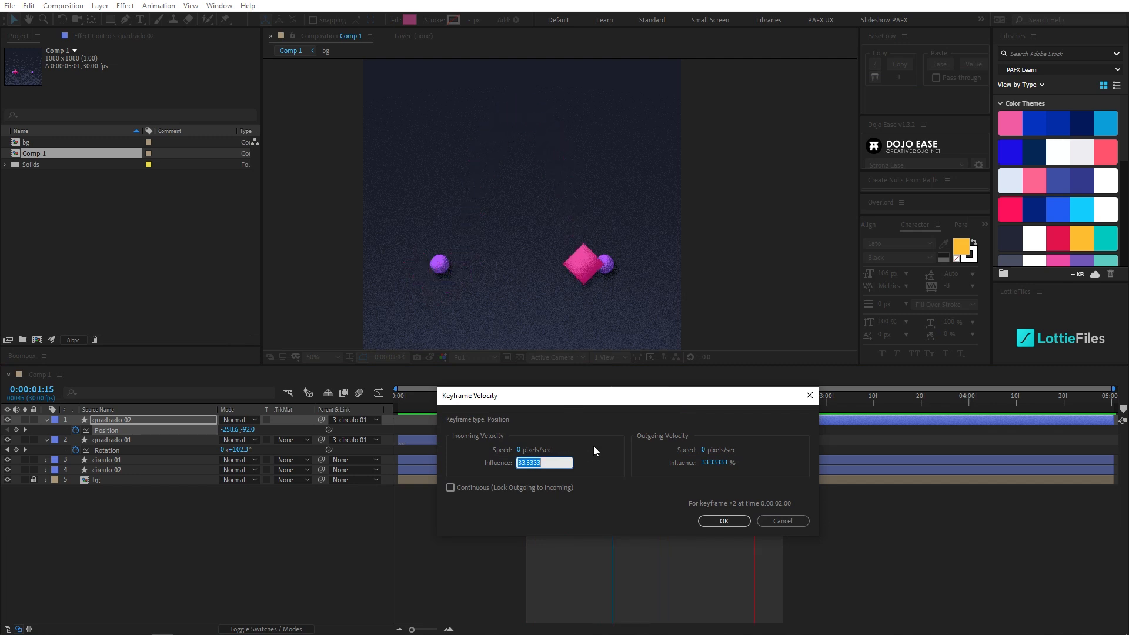
pyautogui.write('70')
pyautogui.press('Tab')
pyautogui.write('70')
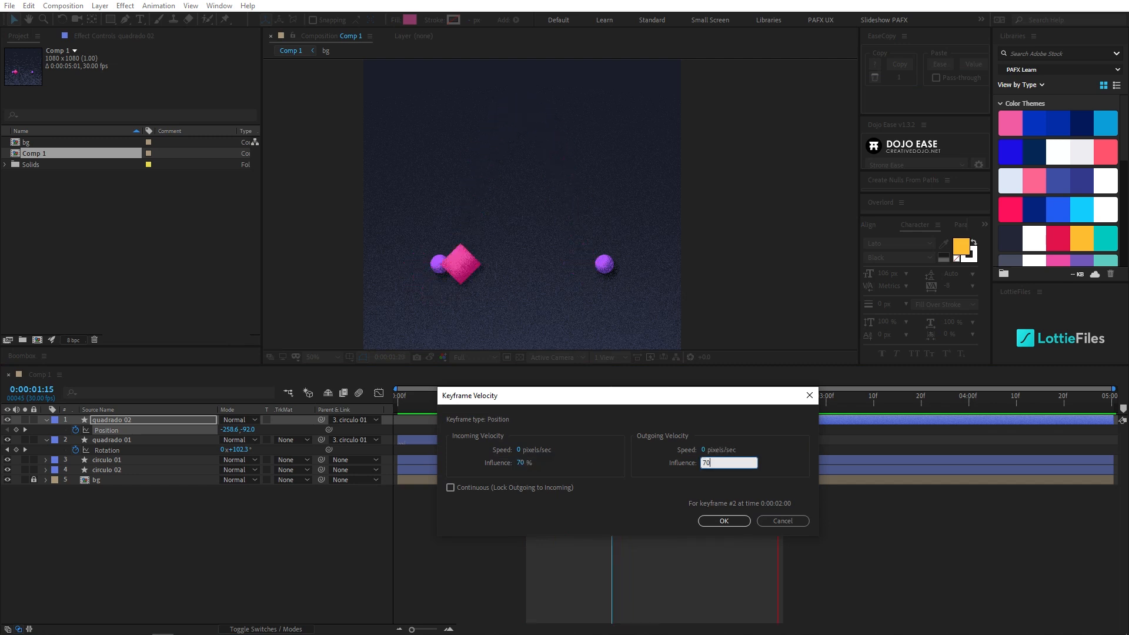
pyautogui.press('Return')
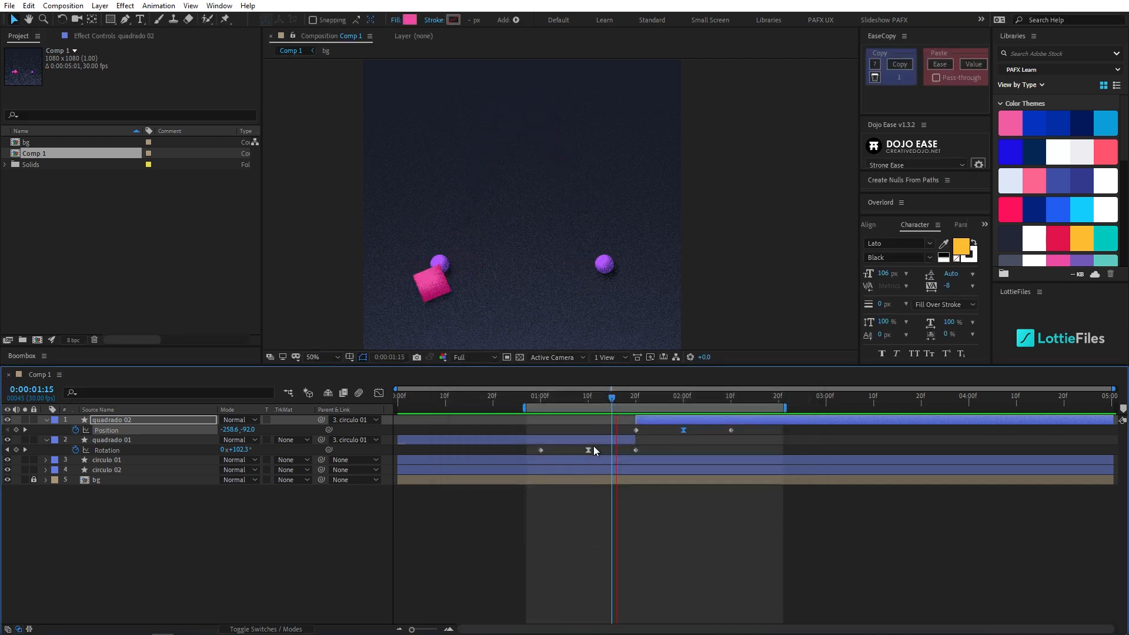
# - Show the Graph Editor and set the middle Position keyframe's incoming and outgoing speed to 350 pixels/sec
pyautogui.click(380, 394)
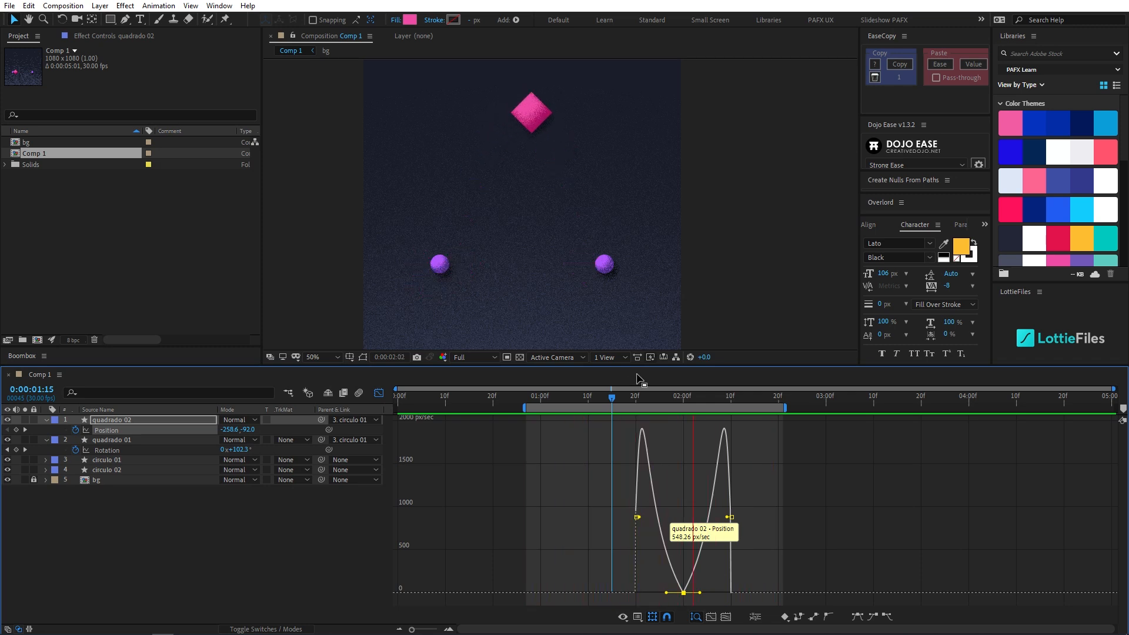
pyautogui.hotkey('ctrl', 'shift', 'k')
pyautogui.moveTo(578, 402); pyautogui.dragTo(596, 384)
pyautogui.write('350')
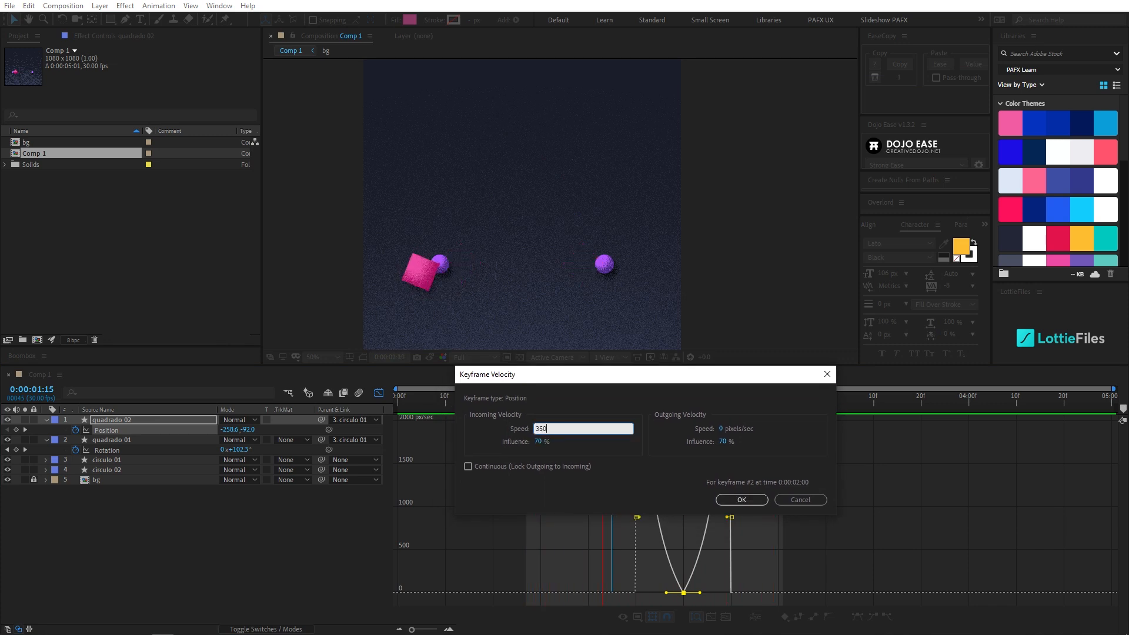
pyautogui.press('Tab')
pyautogui.write('350')
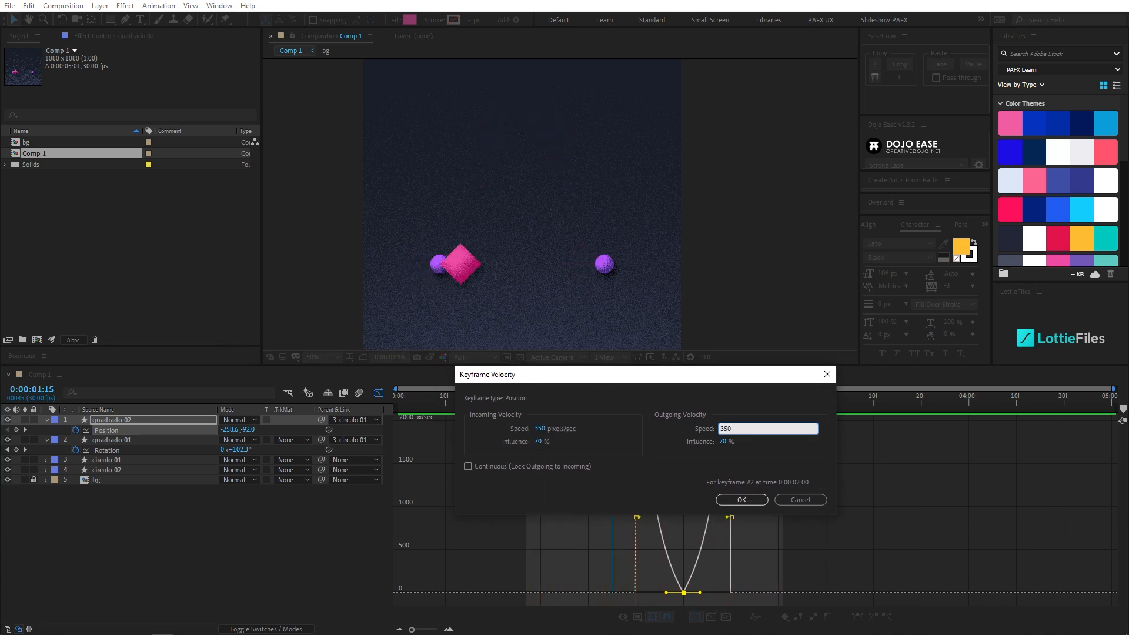
pyautogui.press('Return')
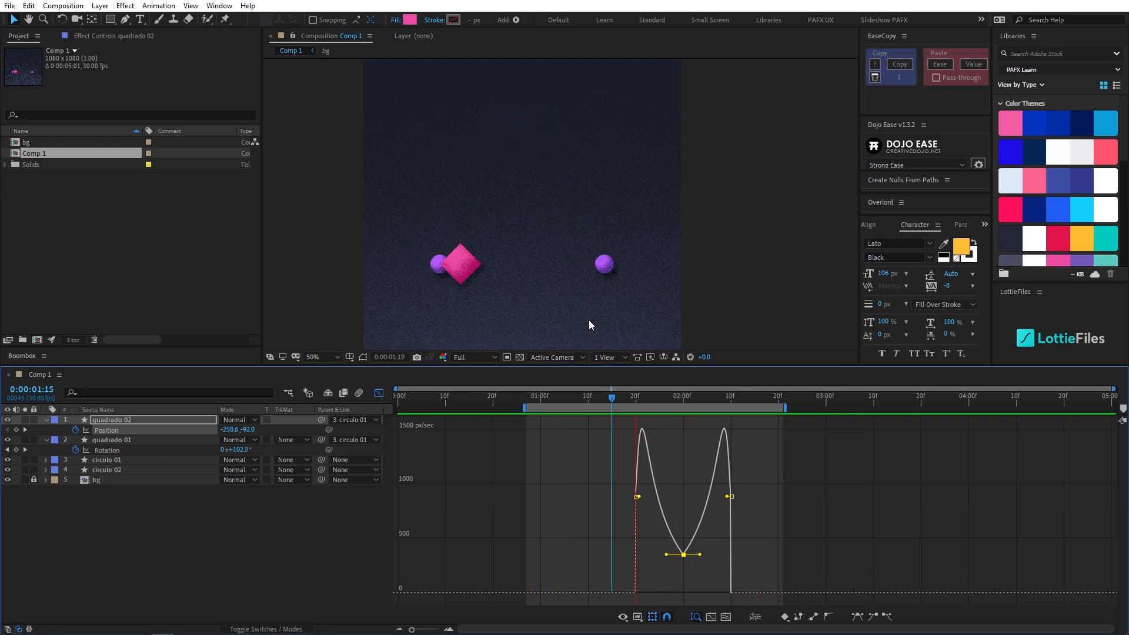
# - Set the middle Position keyframe's incoming and outgoing velocity influence to 80%
pyautogui.hotkey('ctrl', 'shift', 'k')
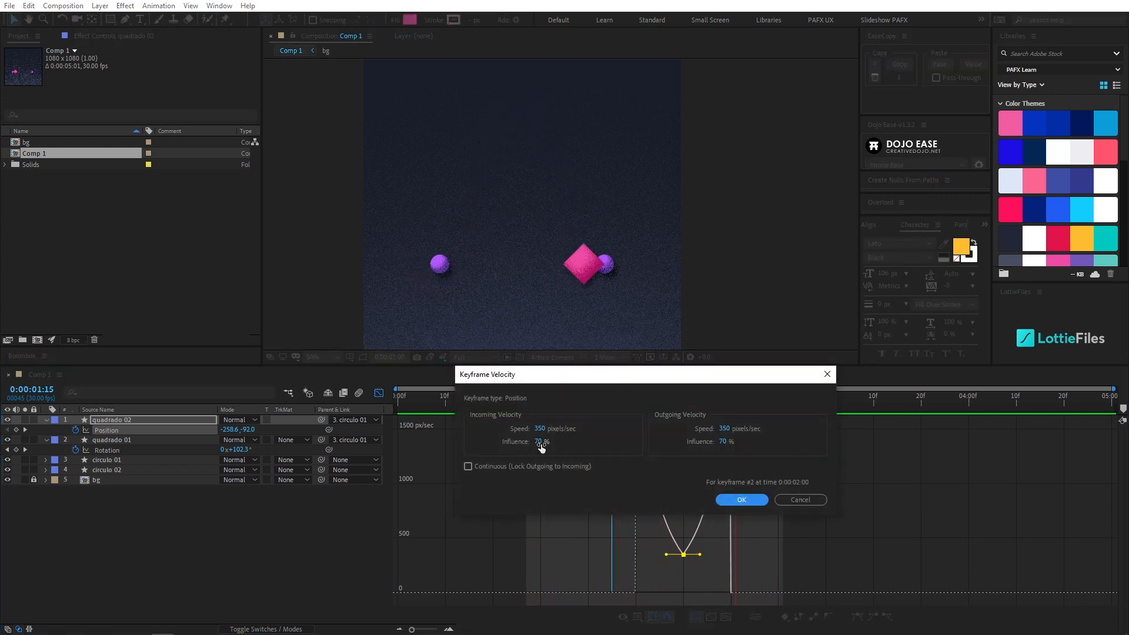
pyautogui.click(538, 443)
pyautogui.write('80')
pyautogui.press('Tab')
pyautogui.press('Tab')
pyautogui.write('80')
pyautogui.press('Return')
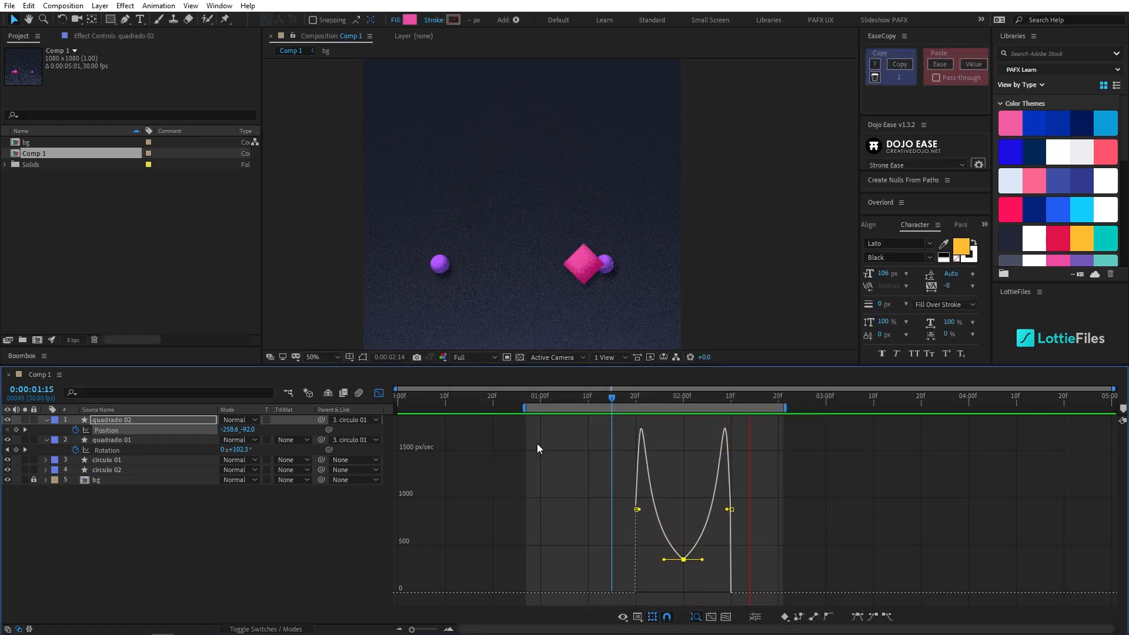
# - Raise the square at 0:00:02:00 to about -154.6, -382.0 for a taller arch, and preview the motion
pyautogui.click(681, 399)
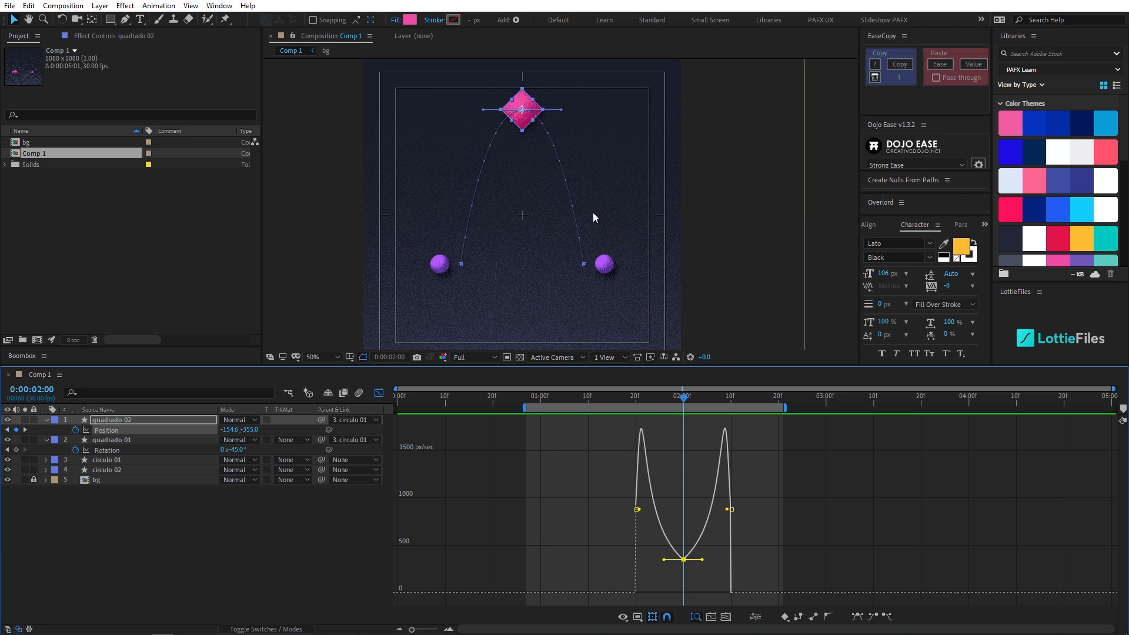
pyautogui.moveTo(537, 115); pyautogui.dragTo(537, 99)
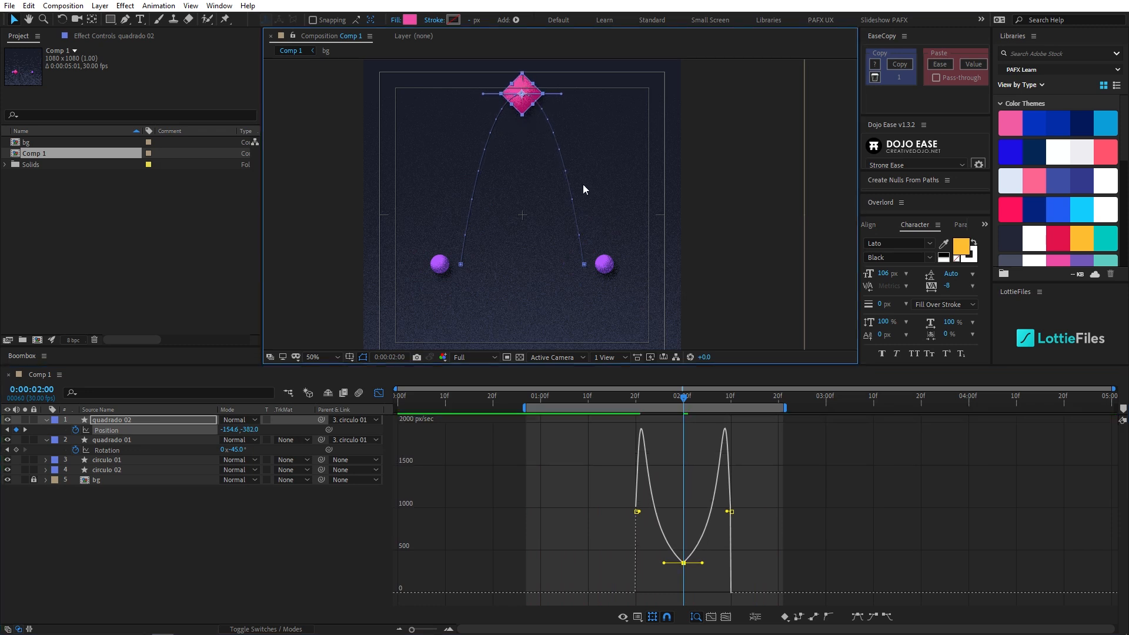
pyautogui.click(602, 400)
pyautogui.press('space')
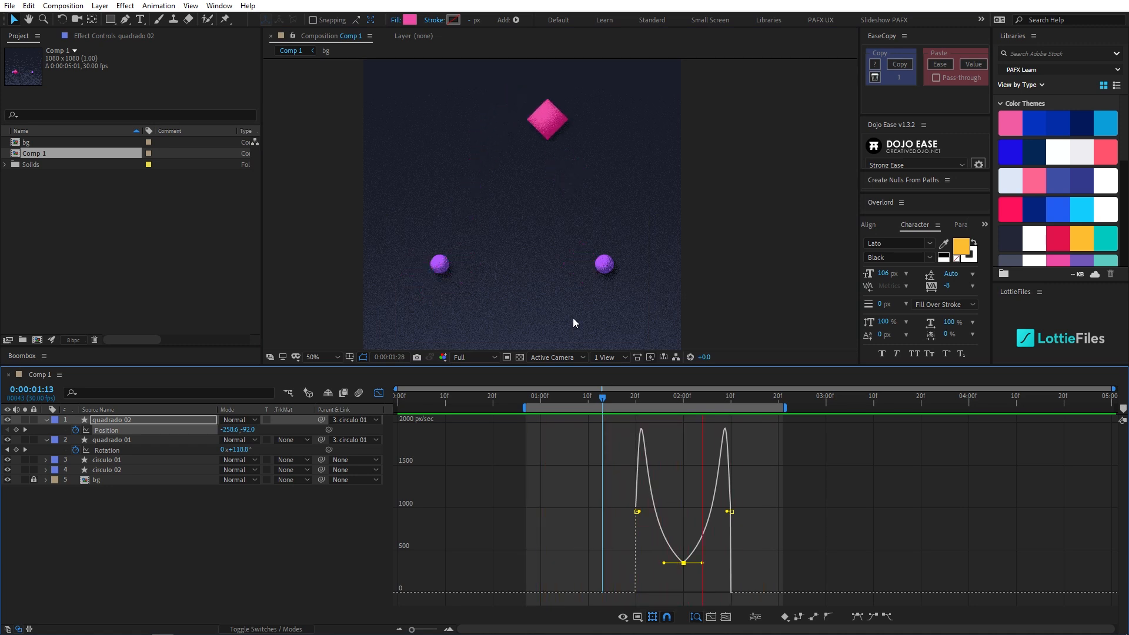
# - Set the middle Position keyframe's incoming and outgoing speed to 300 pixels/sec and return the playhead to 0:00:02:00
pyautogui.hotkey('ctrl', 'shift', 'k')
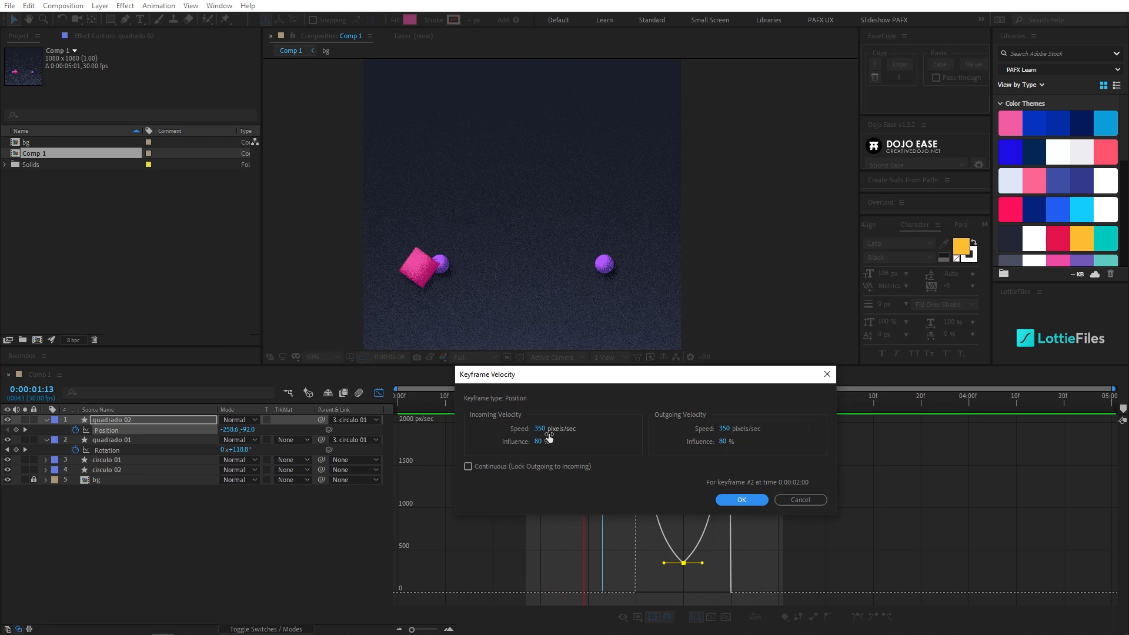
pyautogui.write('300')
pyautogui.press('Tab')
pyautogui.write('300')
pyautogui.press('Return')
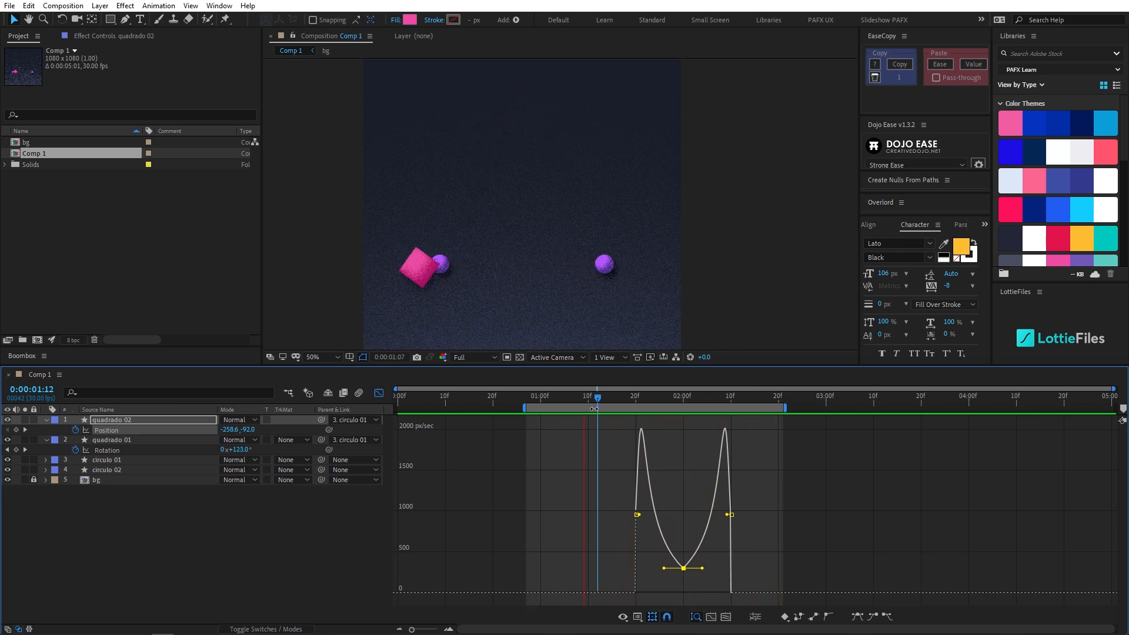
pyautogui.moveTo(594, 398); pyautogui.dragTo(681, 421)
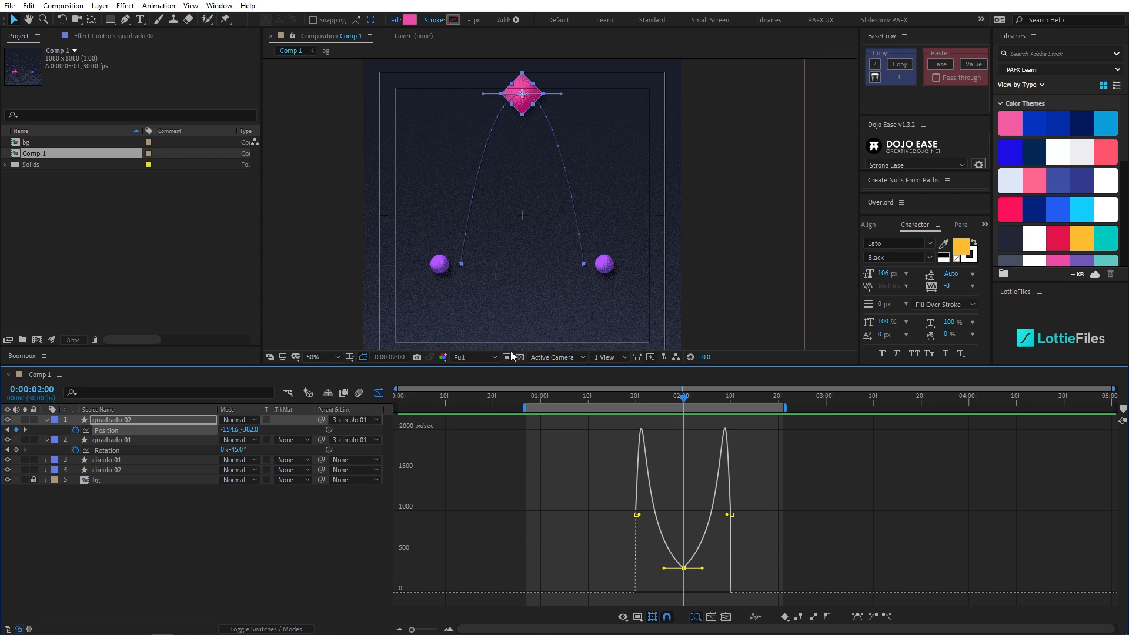
# - Leave the Graph Editor and add a Rotation keyframe to quadrado 02 at 0:00:01:20
pyautogui.click(376, 393)
pyautogui.moveTo(646, 399)
pyautogui.mouseDown()
pyautogui.moveTo(605, 402)
pyautogui.moveTo(707, 405)
pyautogui.moveTo(640, 418)
pyautogui.mouseUp()
pyautogui.click(154, 419)
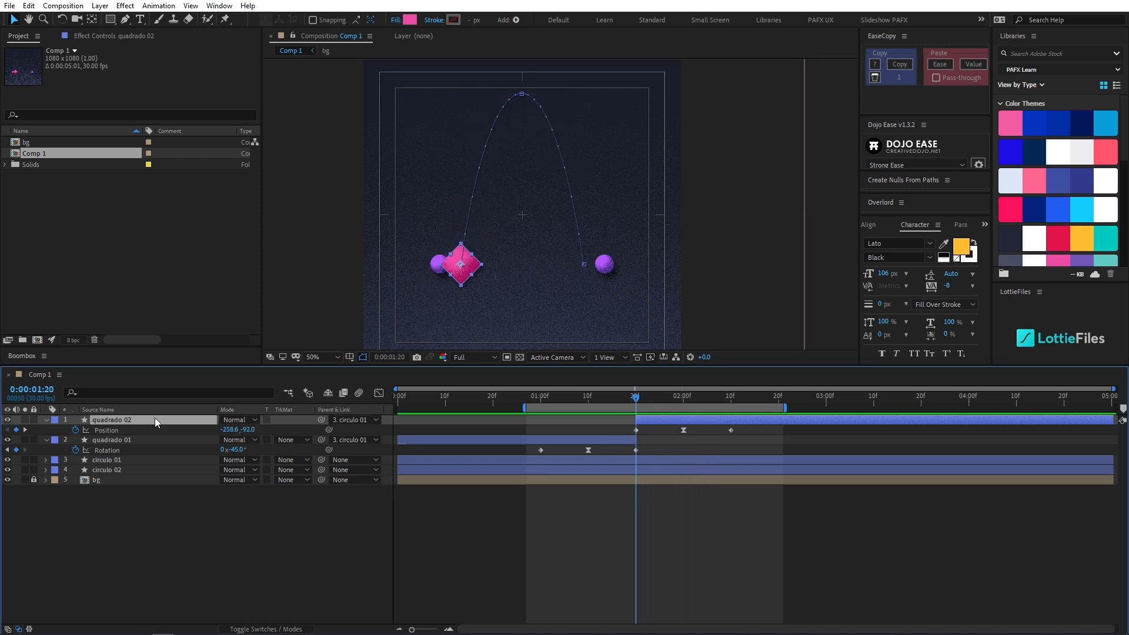
pyautogui.hotkey('shift', 'r')
pyautogui.click(75, 440)
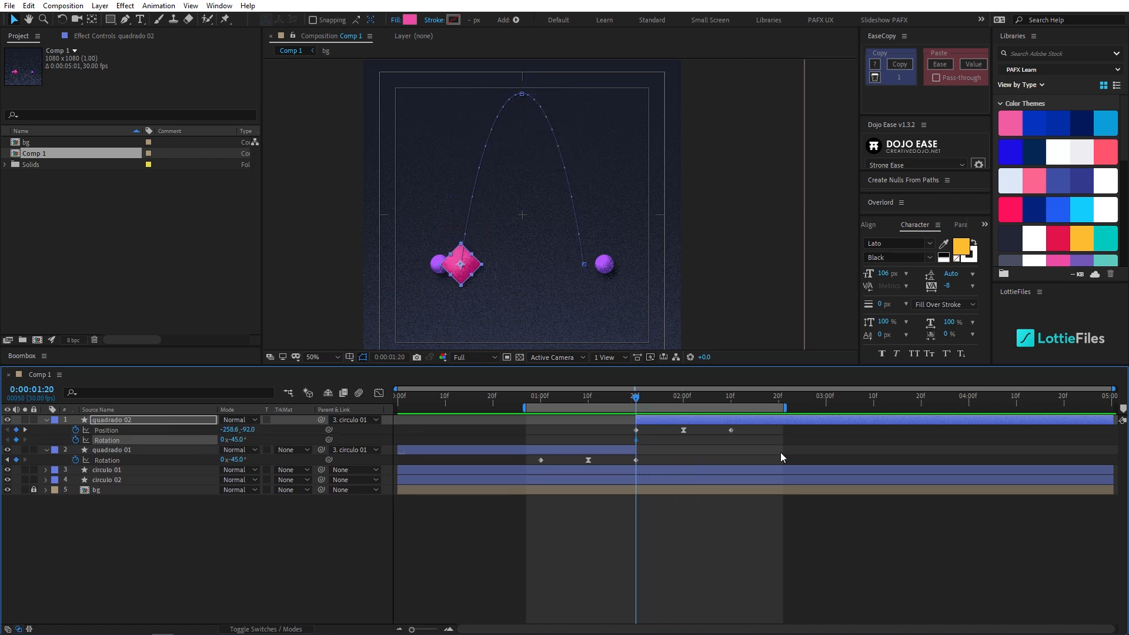
# - Set quadrado 02's Rotation to -1x-45.0° at 0:00:02:10 and preview the spinning toss
pyautogui.moveTo(639, 403); pyautogui.dragTo(732, 407)
pyautogui.click(224, 440)
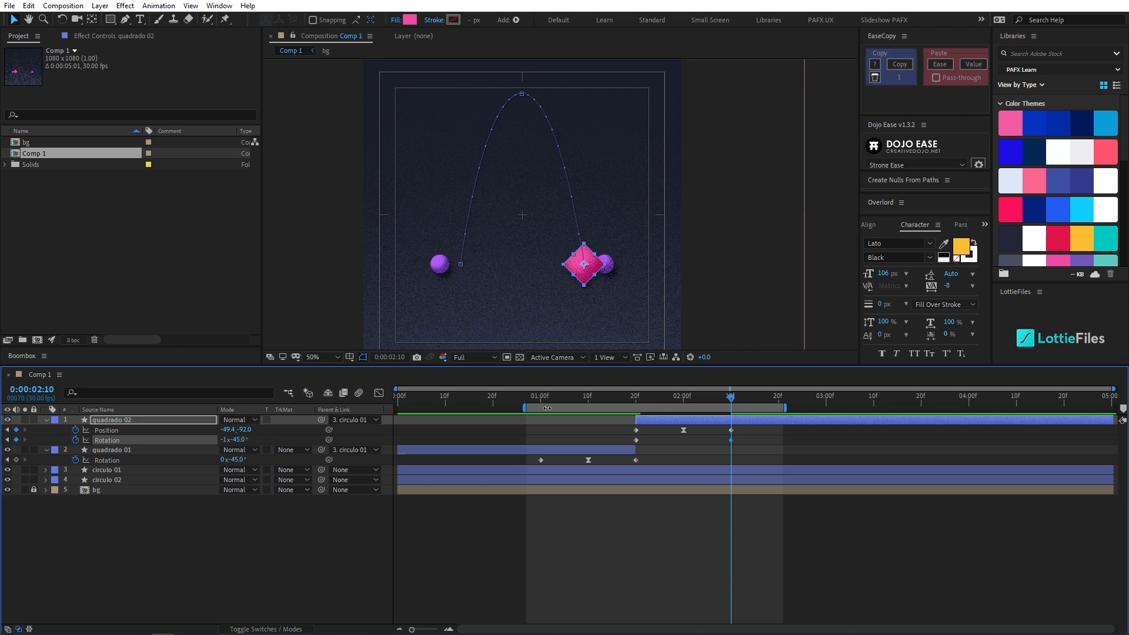
pyautogui.moveTo(714, 398)
pyautogui.mouseDown()
pyautogui.moveTo(616, 396)
pyautogui.moveTo(707, 403)
pyautogui.mouseUp()
pyautogui.press('space')
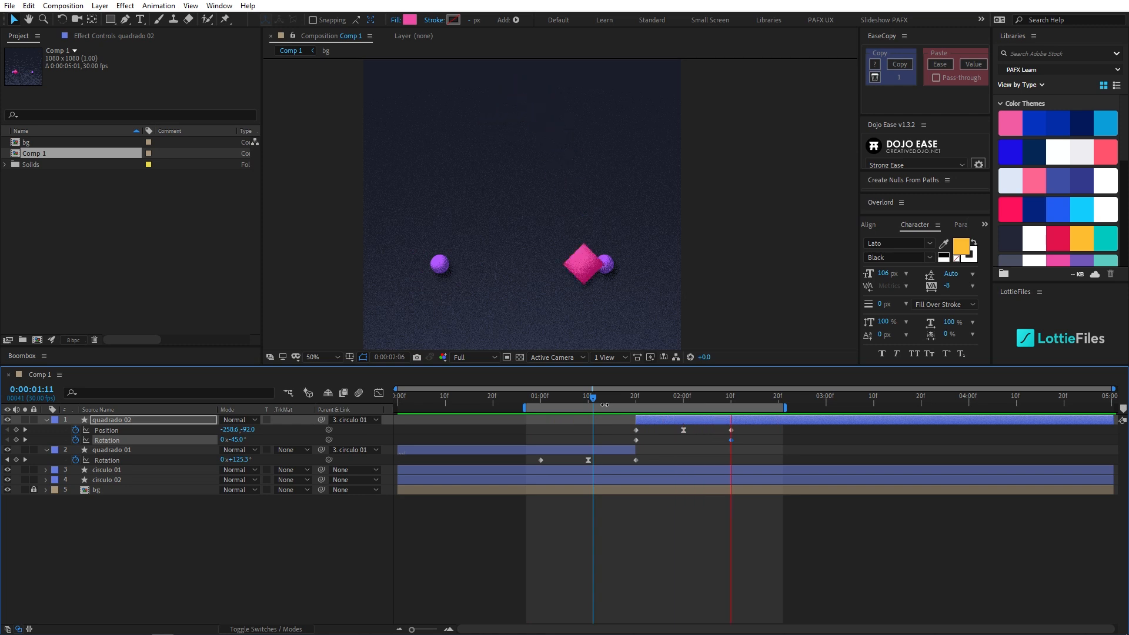
pyautogui.moveTo(617, 397); pyautogui.dragTo(567, 400)
pyautogui.press('space')
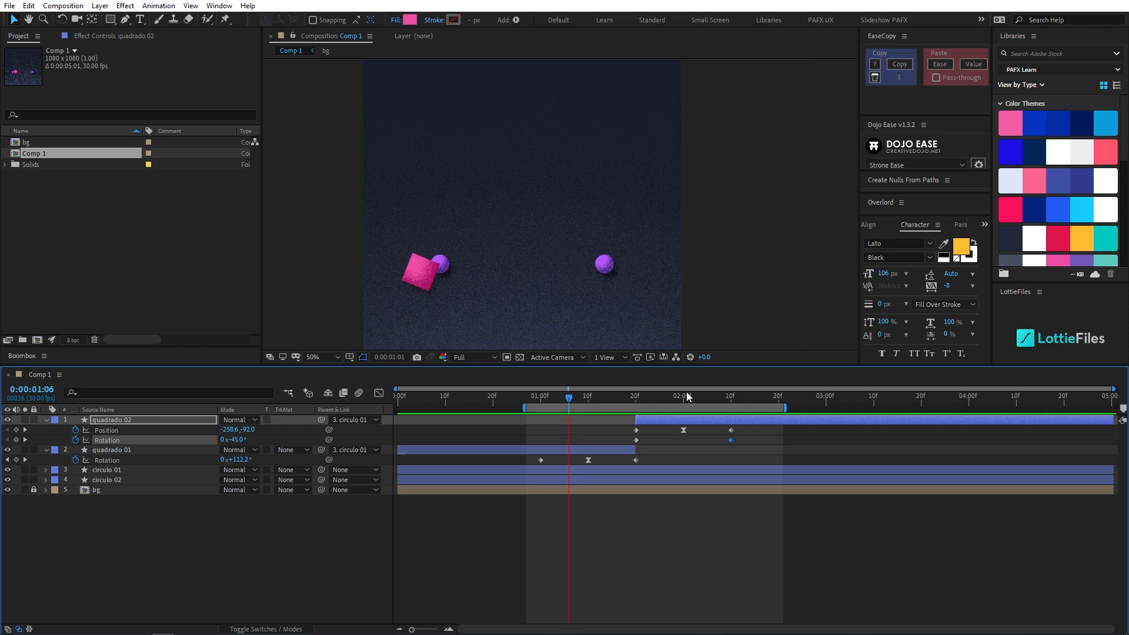
# - Split quadrado 02 at 0:00:02:10 and remove the Position and Rotation keyframes from the new layer
pyautogui.click(731, 403)
pyautogui.click(764, 421)
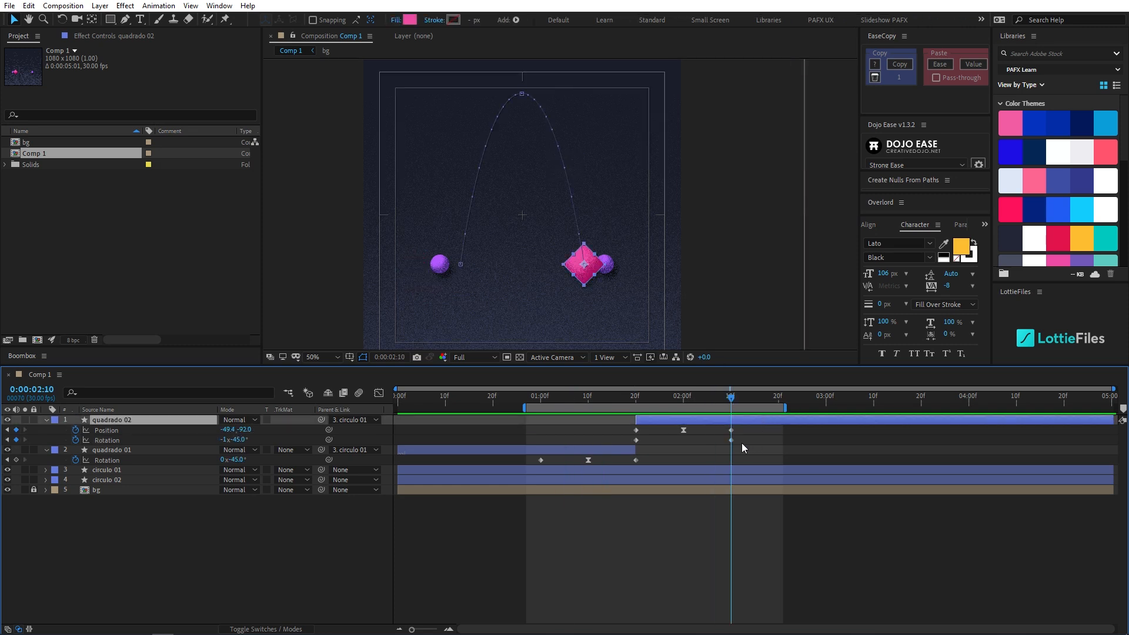
pyautogui.hotkey('ctrl', 'shift', 'd')
pyautogui.press('u')
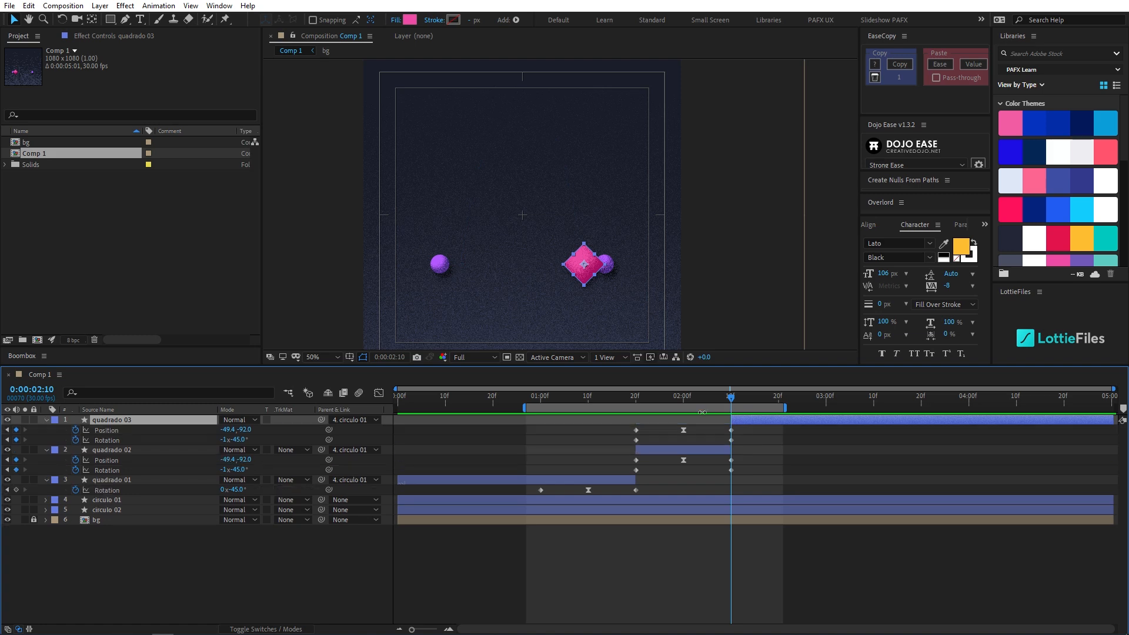
pyautogui.click(75, 430)
pyautogui.click(75, 440)
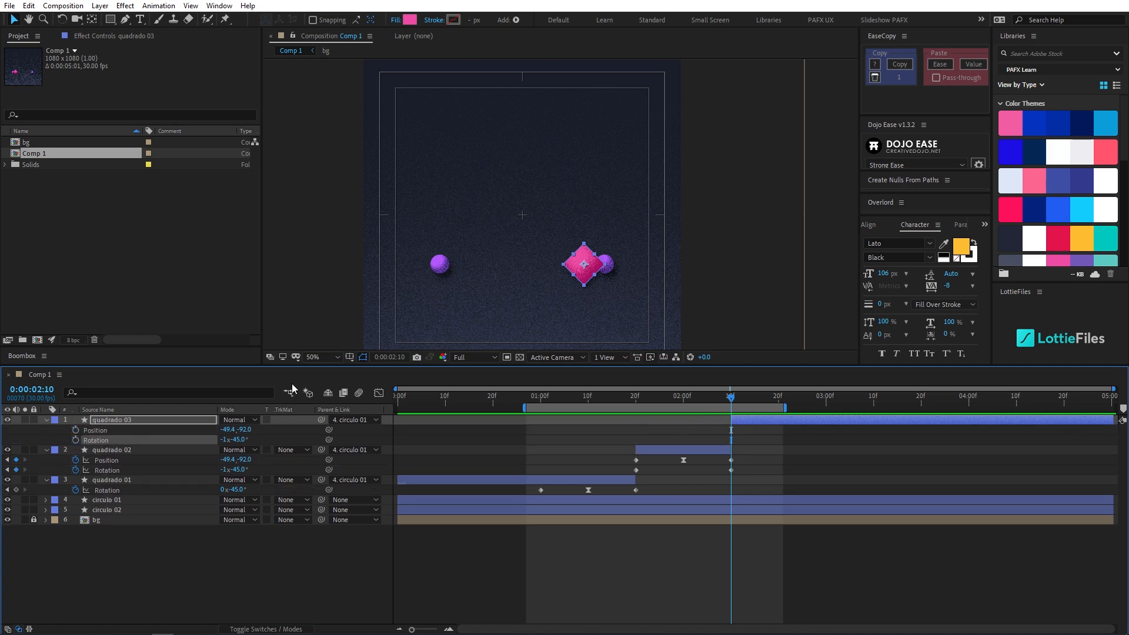
# - Move quadrado 03's anchor point to the centre of the second purple circle
pyautogui.scroll(2, 562, 323)
pyautogui.moveTo(539, 285); pyautogui.dragTo(469, 178)
pyautogui.scroll(1, 516, 253)
pyautogui.press('y')
pyautogui.moveTo(516, 231); pyautogui.dragTo(598, 229)
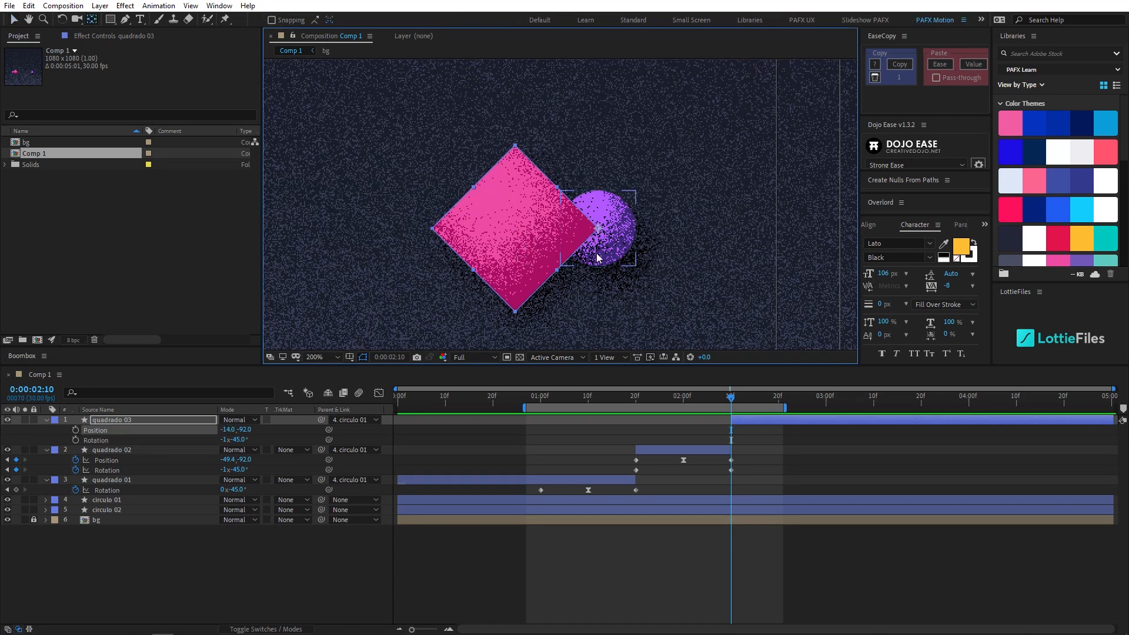
pyautogui.scroll(-3, 443, 200)
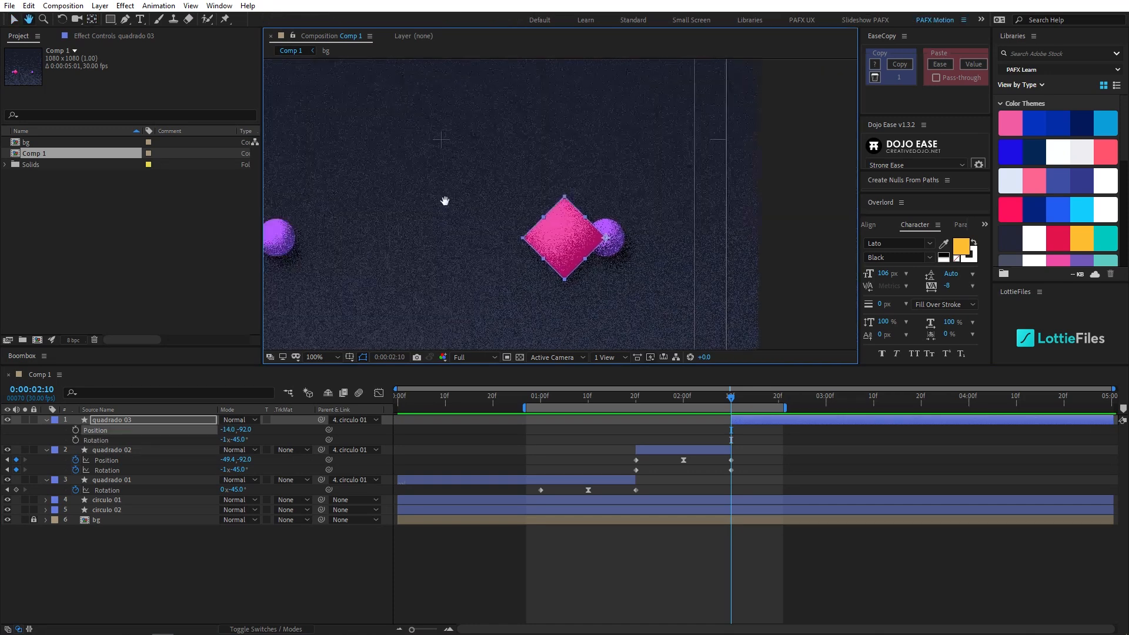
# - Show only quadrado 03's Rotation property and add a keyframe to it at 0:00:02:10
pyautogui.click(108, 419)
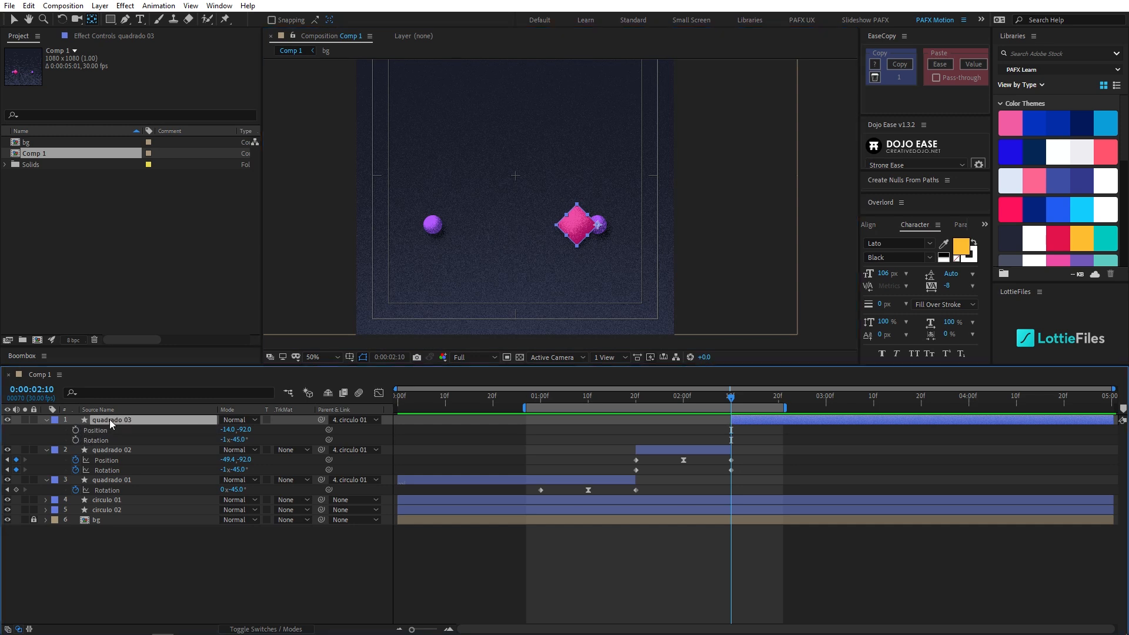
pyautogui.press('u')
pyautogui.press('r')
pyautogui.click(76, 430)
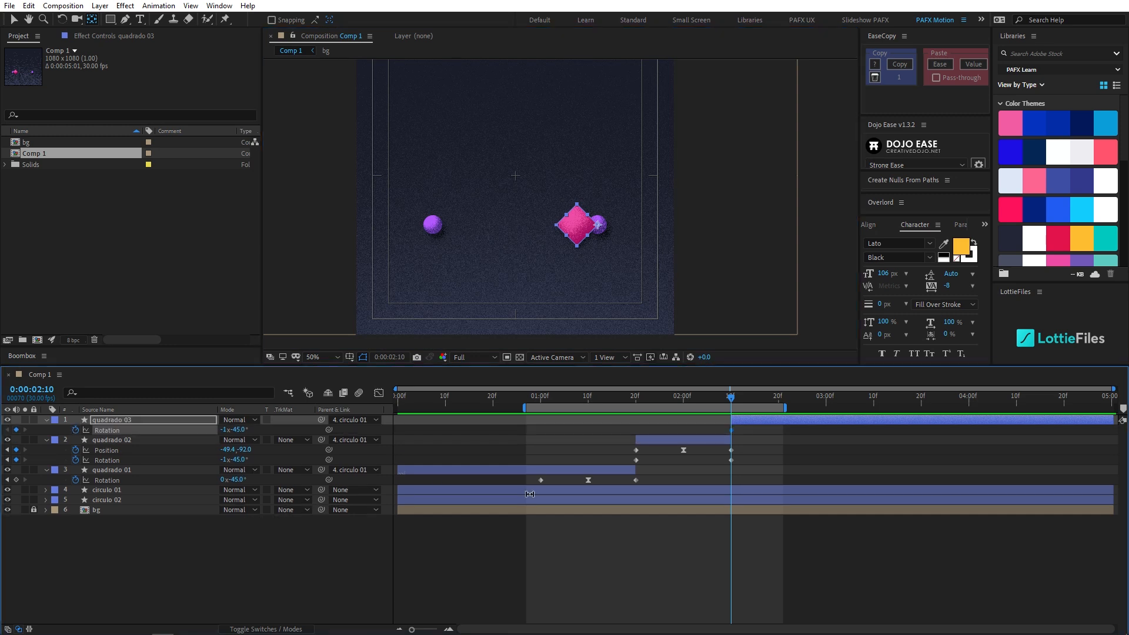
pyautogui.moveTo(569, 283); pyautogui.dragTo(536, 281)
pyautogui.press('y')
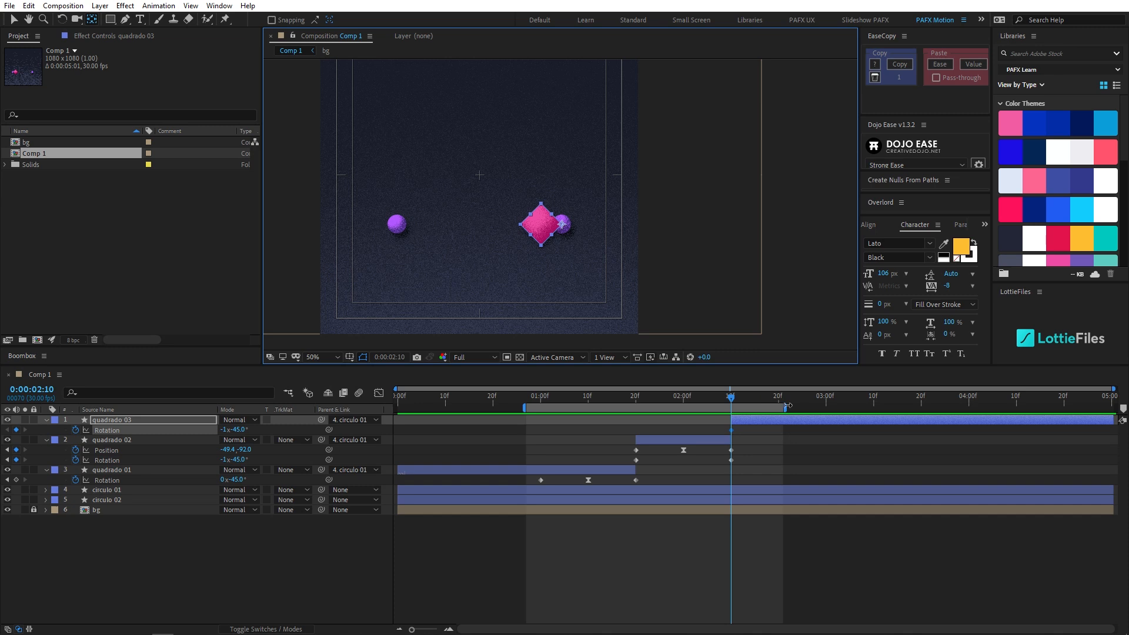
# - Extend the work area to about 0:00:03:24 and set quadrado 03's Rotation to -1x-216.0° at 0:00:02:20
pyautogui.moveTo(786, 408); pyautogui.dragTo(942, 408)
pyautogui.hotkey('shift', 'pagedown')
pyautogui.moveTo(243, 429); pyautogui.dragTo(173, 444)
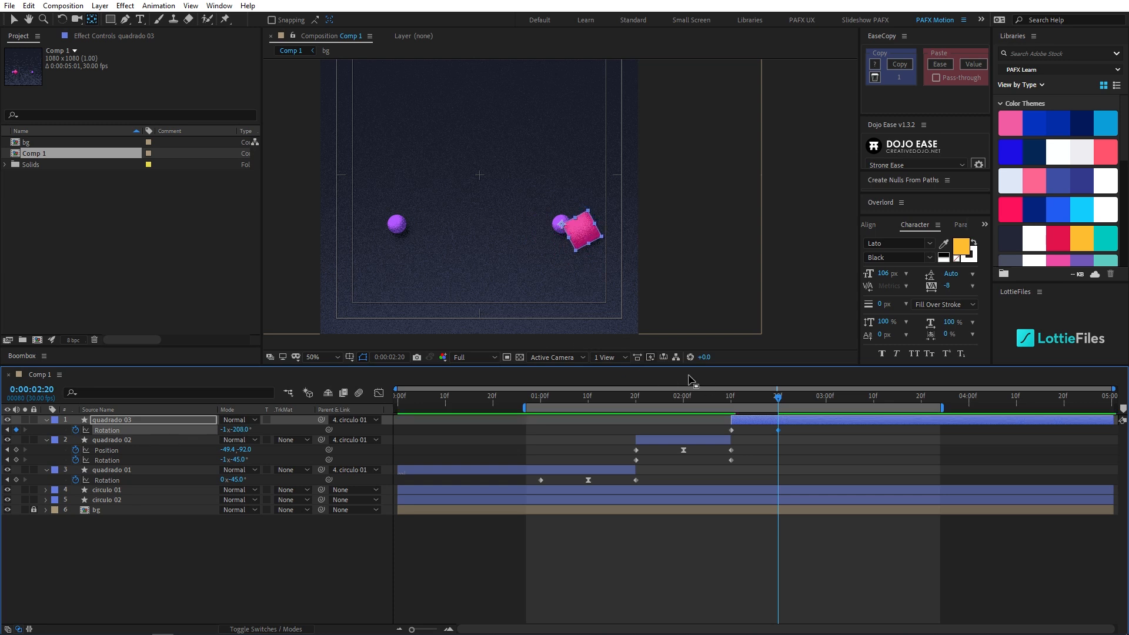
pyautogui.moveTo(240, 431); pyautogui.dragTo(234, 431)
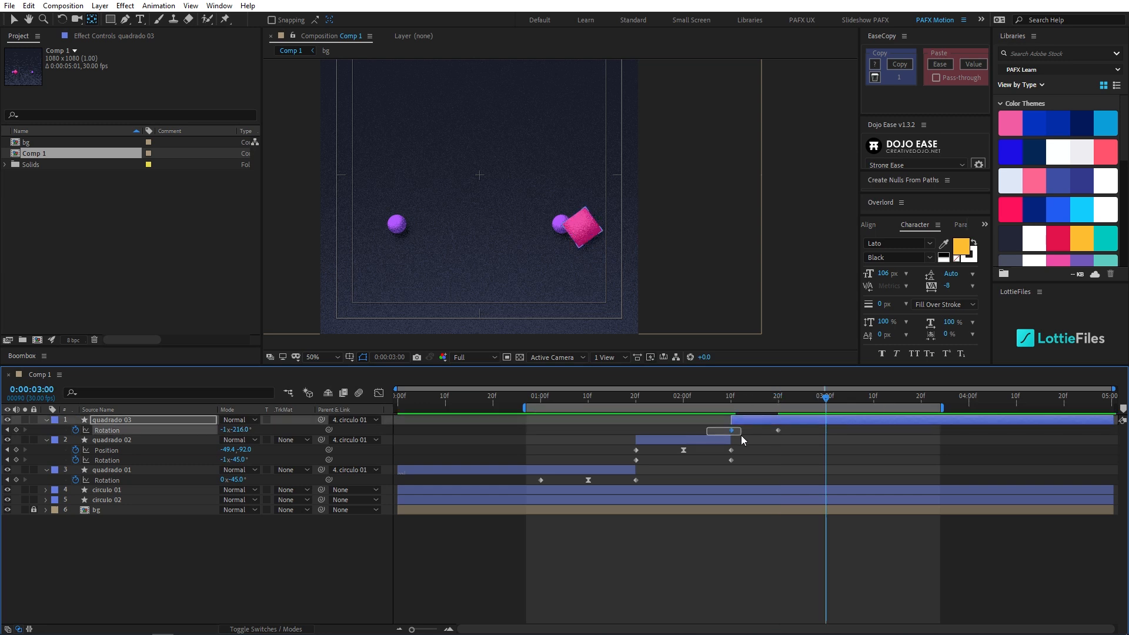
# - Copy quadrado 03's first Rotation keyframe to 0:00:03:00 and return the playhead to 0:00:02:20
pyautogui.hotkey('ctrl', 'c')
pyautogui.hotkey('ctrl', 'v')
pyautogui.moveTo(733, 398); pyautogui.dragTo(760, 396)
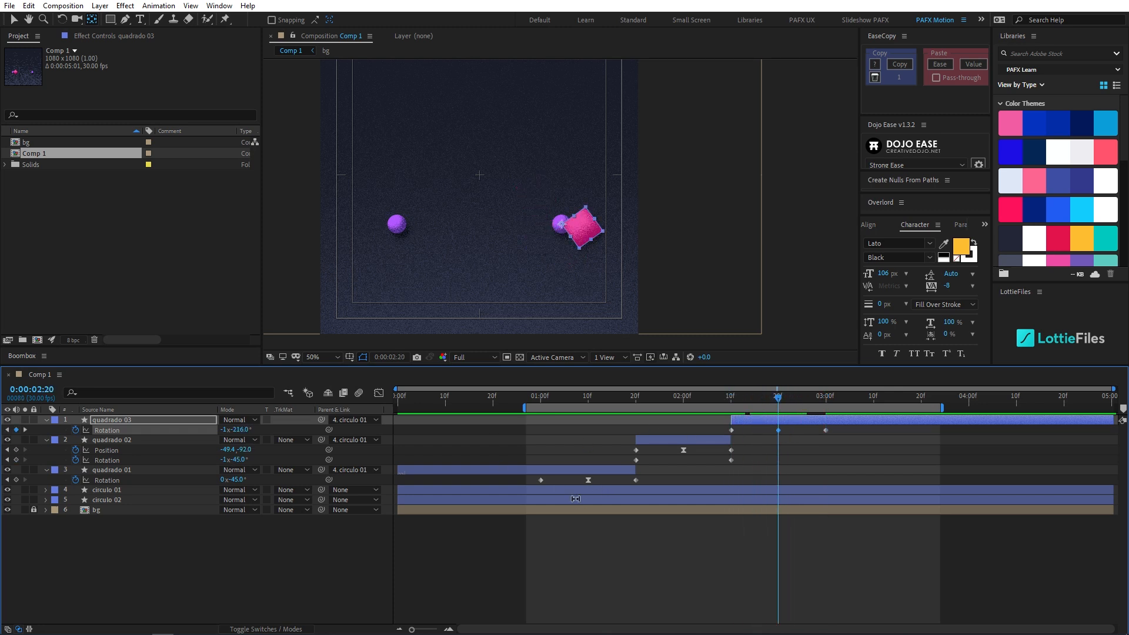
# - Copy the easing of quadrado 01's middle Rotation keyframe onto quadrado 03's middle Rotation keyframe, and preview with the composition view set to Fit
pyautogui.click(588, 480)
pyautogui.hotkey('ctrl', 'shift', 'k')
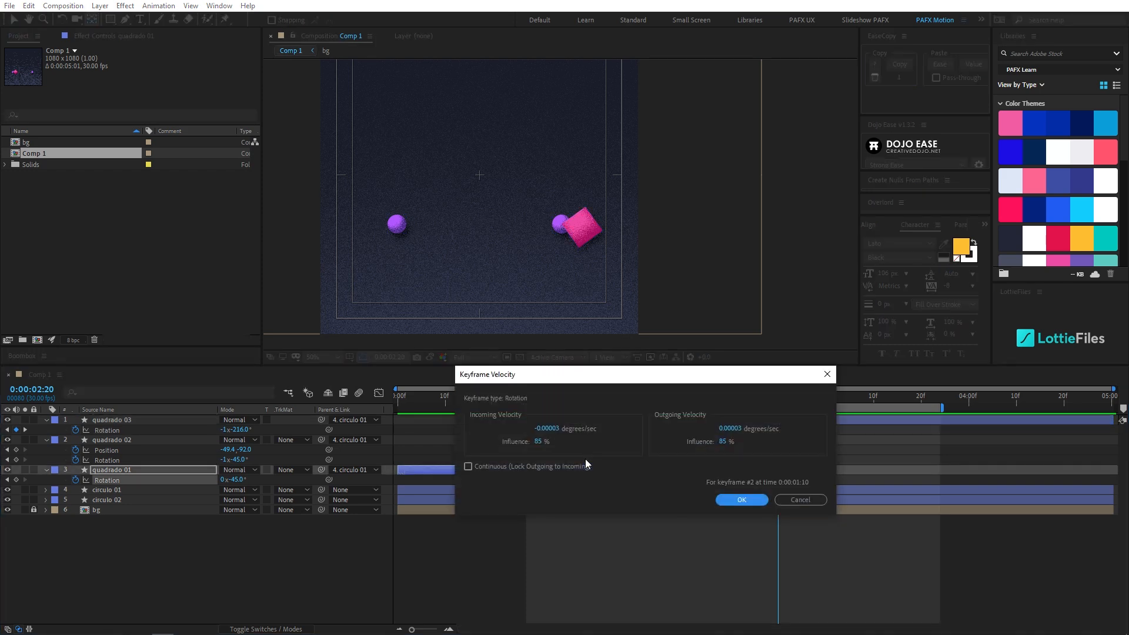
pyautogui.click(802, 499)
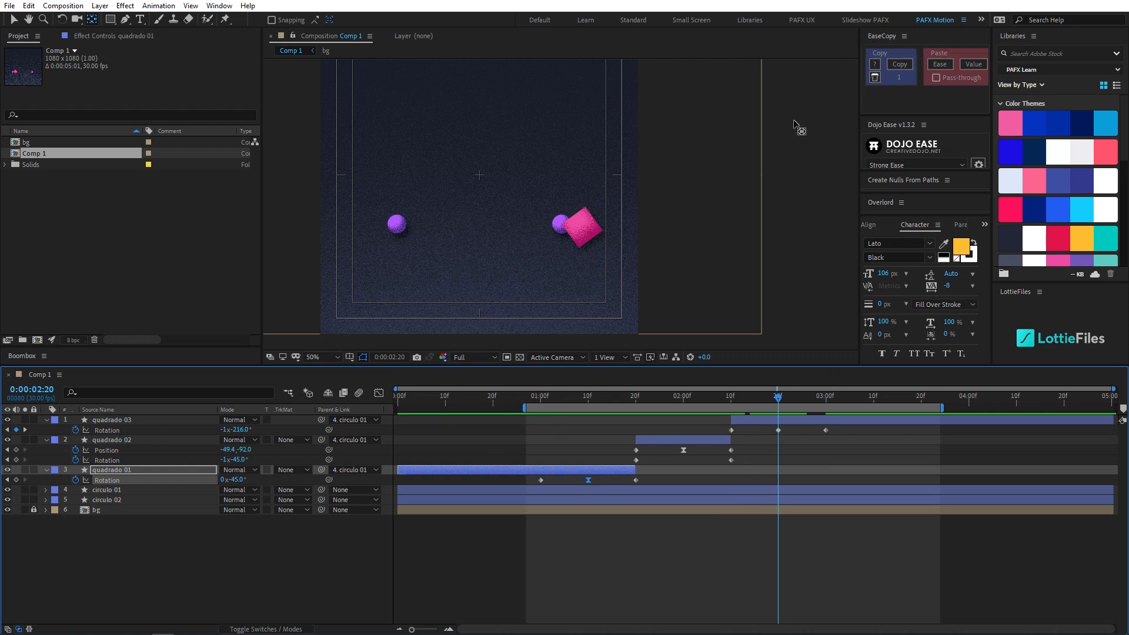
pyautogui.click(900, 64)
pyautogui.moveTo(761, 427); pyautogui.dragTo(683, 401)
pyautogui.click(939, 64)
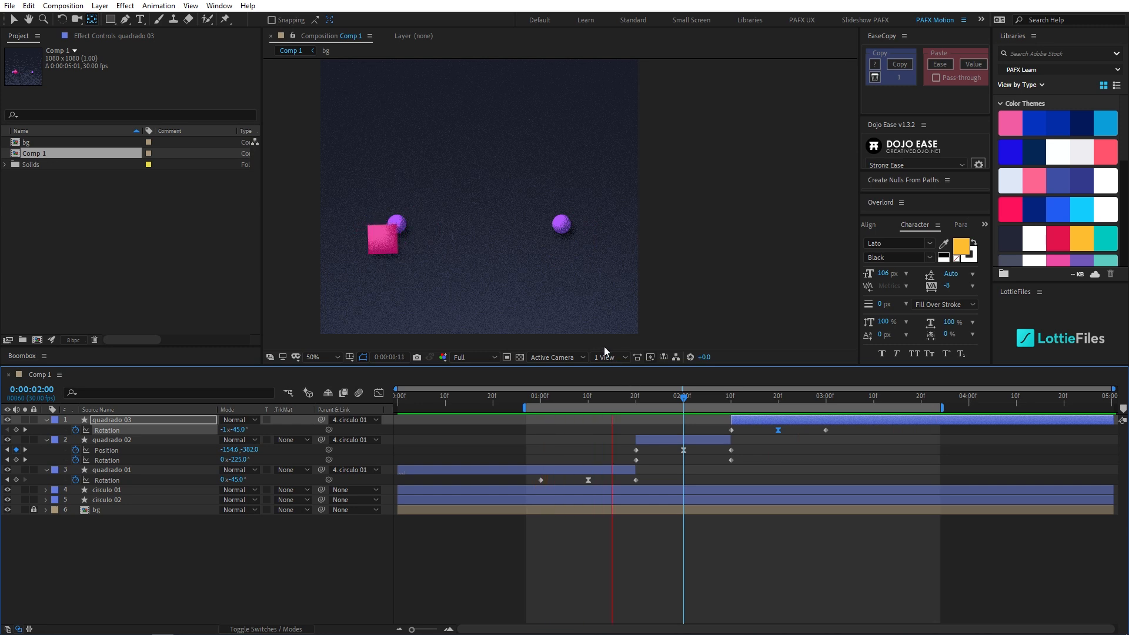
pyautogui.click(315, 356)
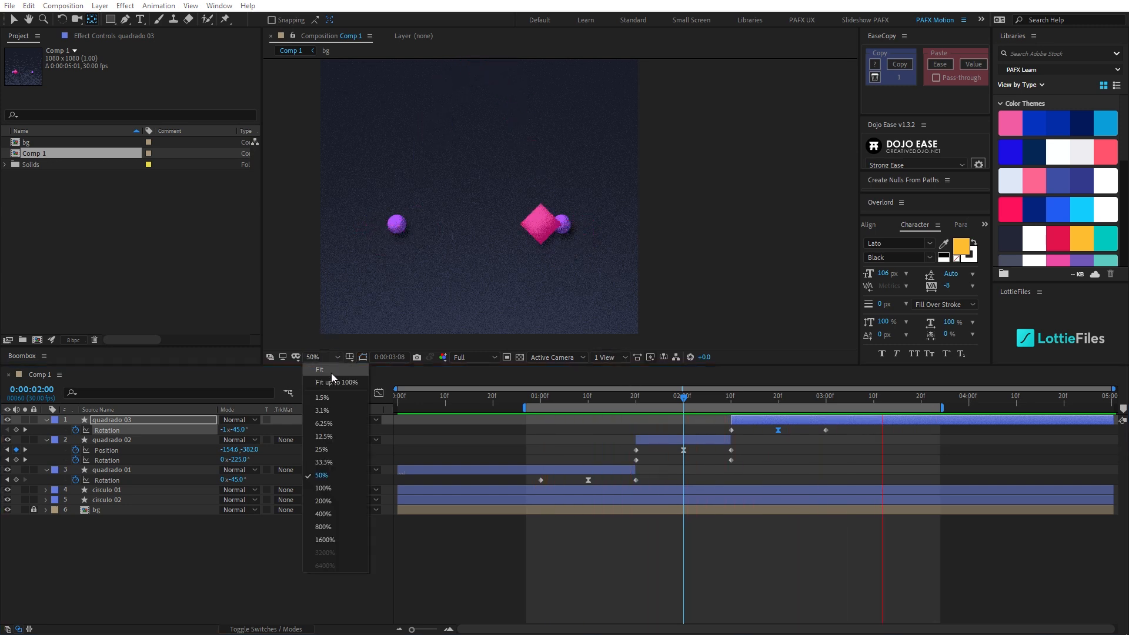
pyautogui.click(332, 374)
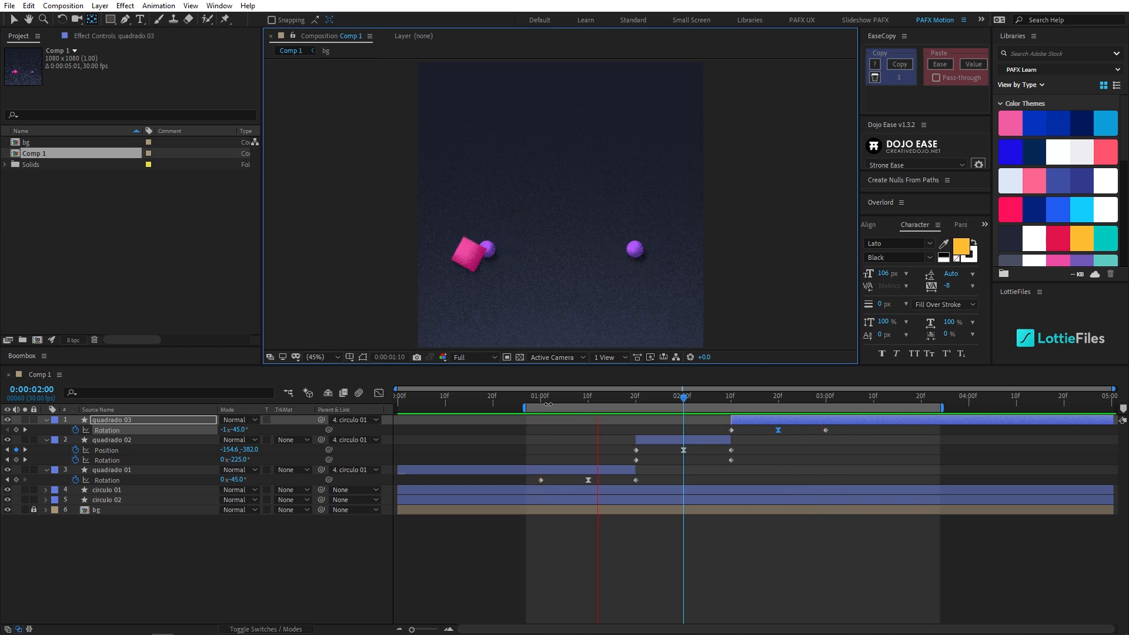
# - Split quadrado 03 at 0:00:03:00; on the new layer, remove the Rotation keyframes and recentre the anchor point on the square
pyautogui.moveTo(534, 403); pyautogui.dragTo(826, 407)
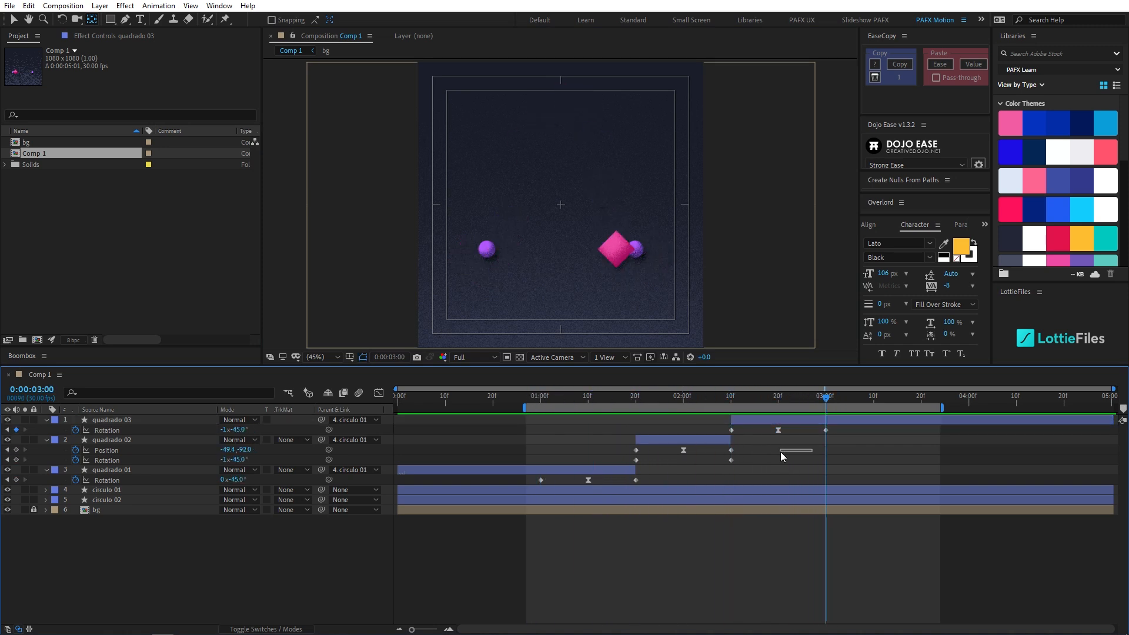
pyautogui.click(820, 420)
pyautogui.hotkey('ctrl', 'shift', 'd')
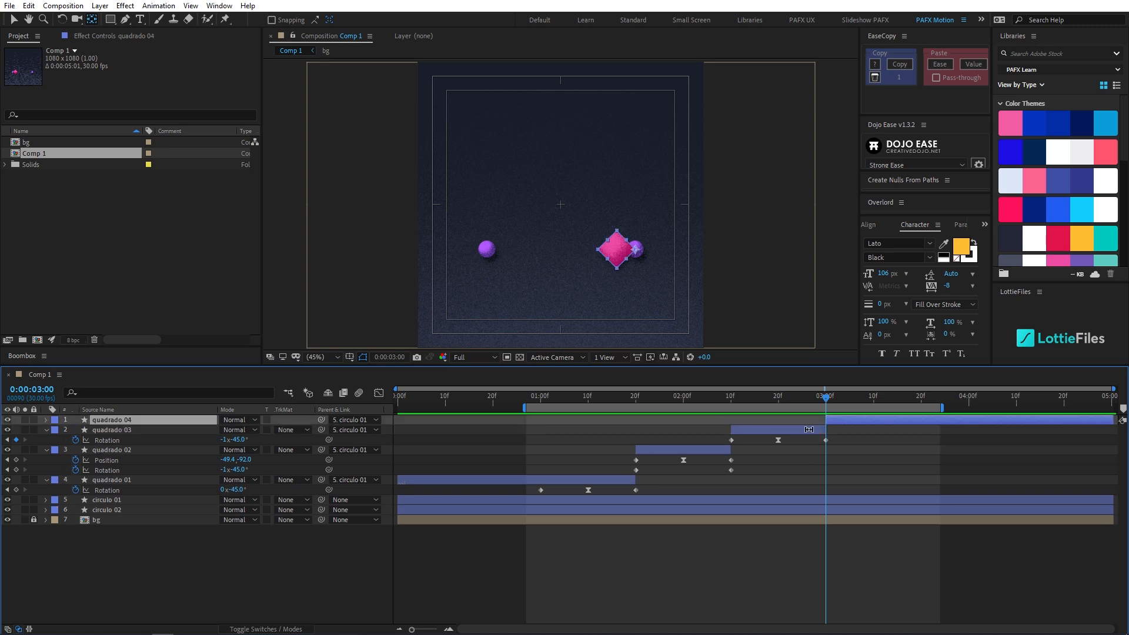
pyautogui.press('u')
pyautogui.click(97, 430)
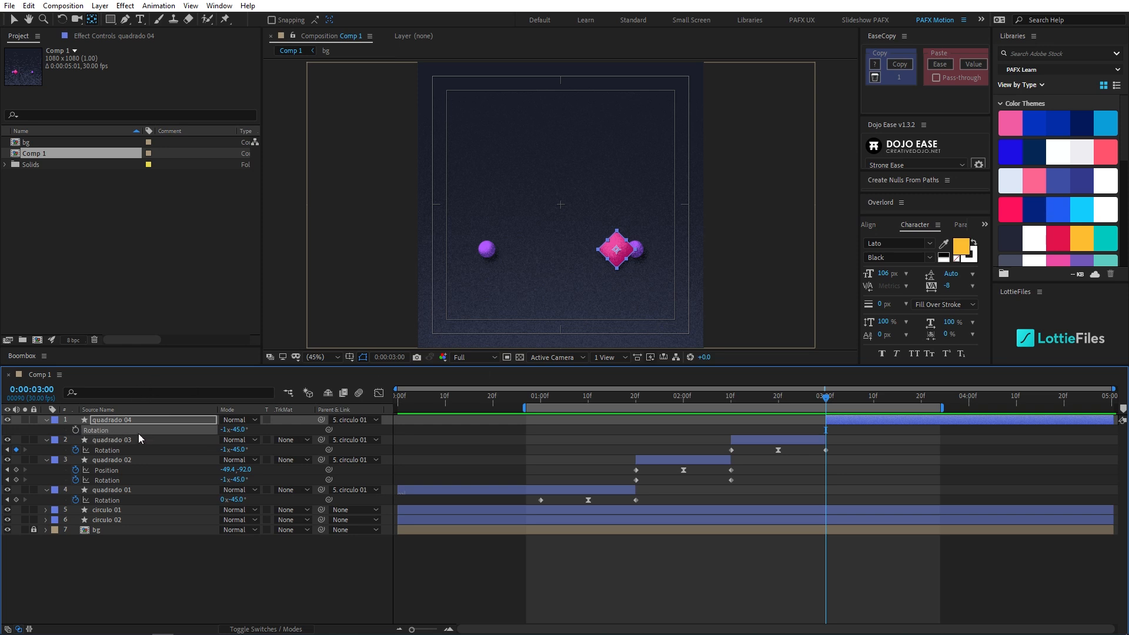
# - Add Position and Rotation keyframes to quadrado 04 at 0:00:03:00
pyautogui.hotkey('shift', 'p')
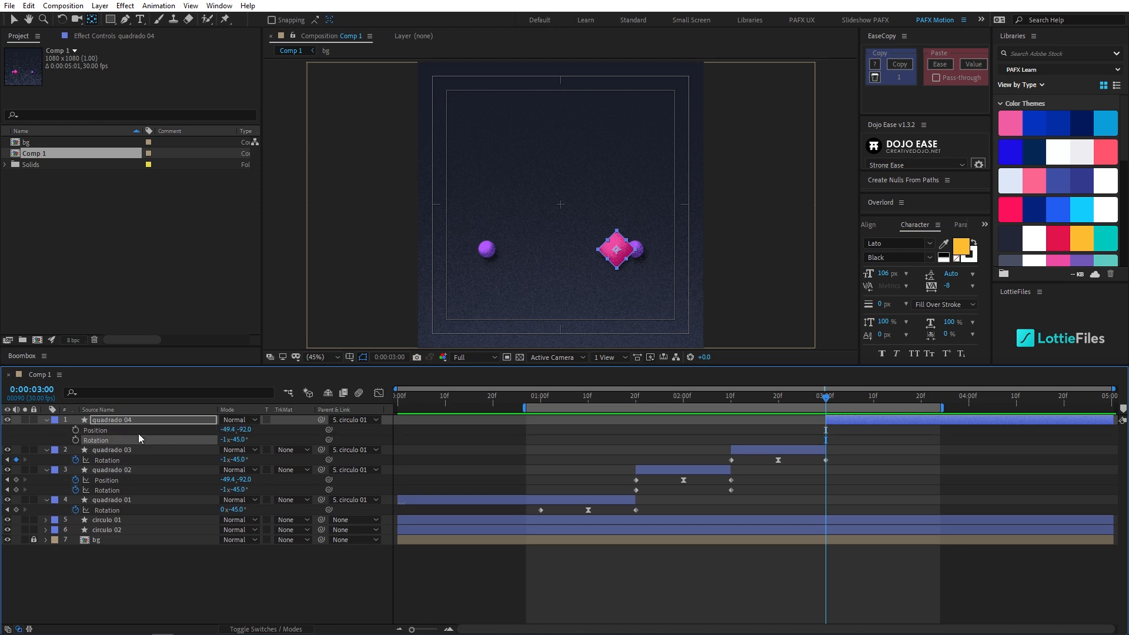
pyautogui.click(76, 430)
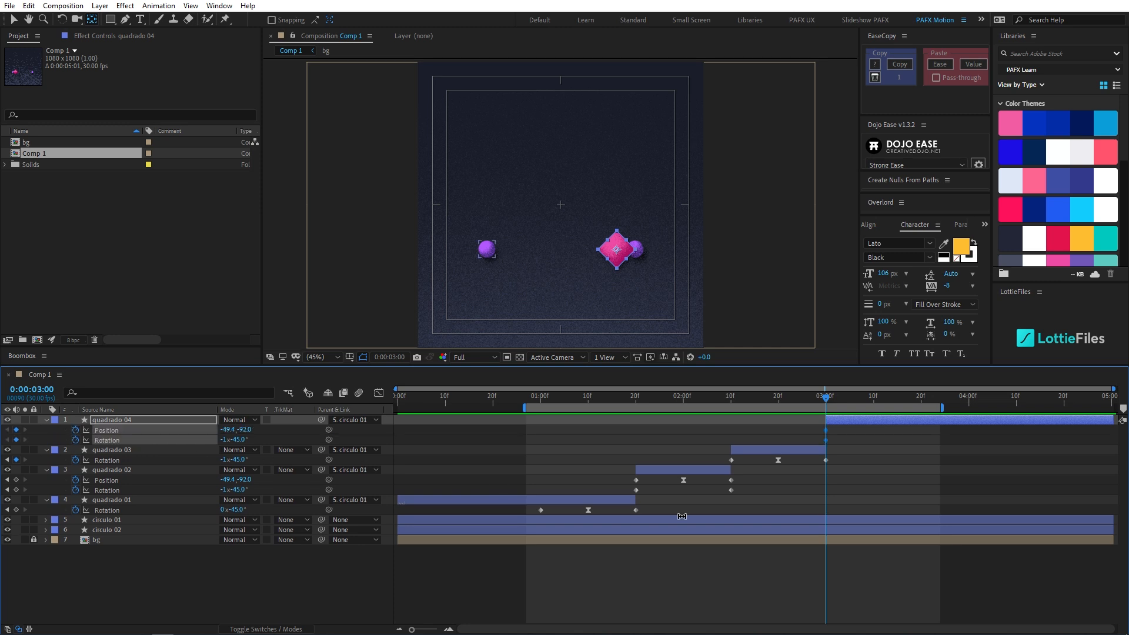
pyautogui.scroll(4, 682, 516)
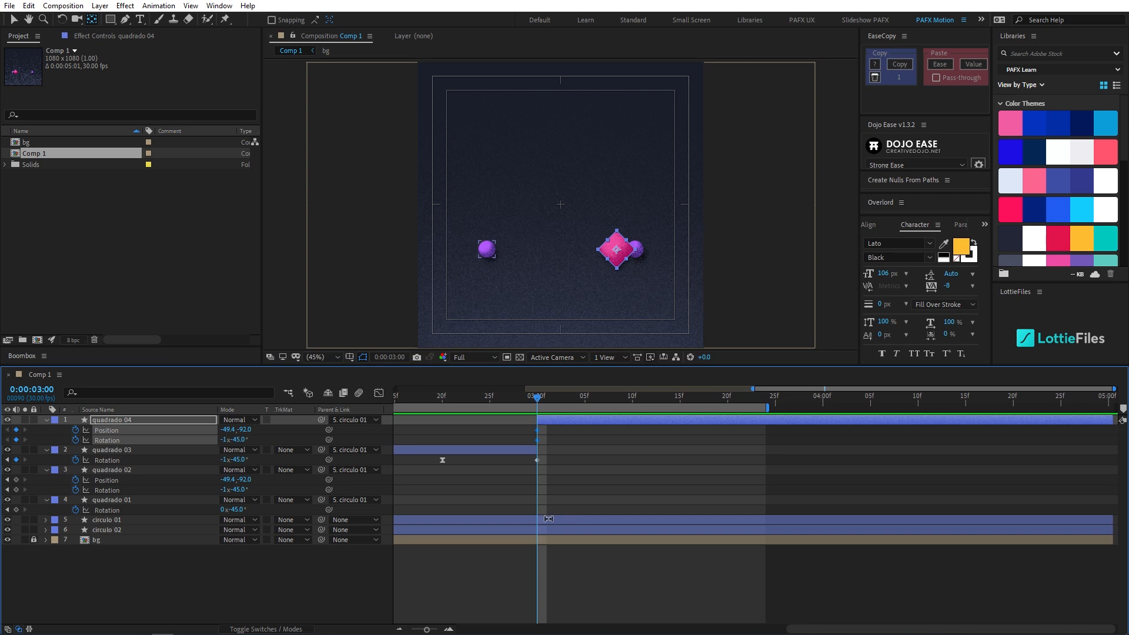
# - Keyframe quadrado 04's Position at about -152.4, -383.0 at 0:00:03:10 and at -258.6, -92.0 beside the first circle at 0:00:03:20
pyautogui.hotkey('shift', 'pagedown')
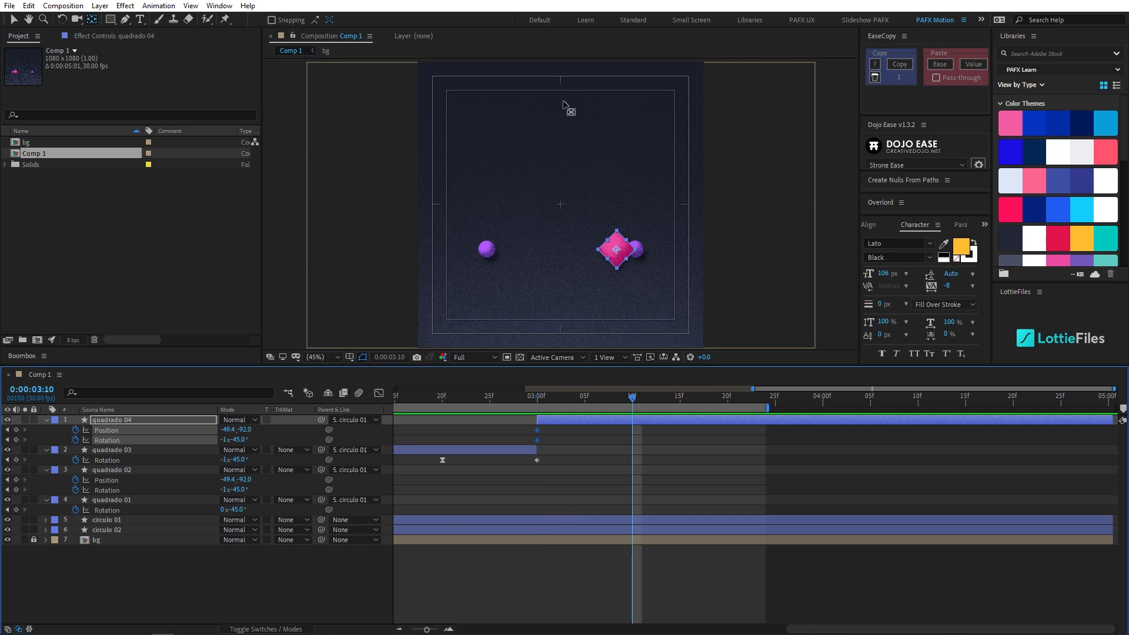
pyautogui.press('v')
pyautogui.scroll(-2, 563, 201)
pyautogui.moveTo(568, 182); pyautogui.dragTo(540, 188)
pyautogui.scroll(2, 580, 193)
pyautogui.moveTo(591, 268); pyautogui.dragTo(531, 102)
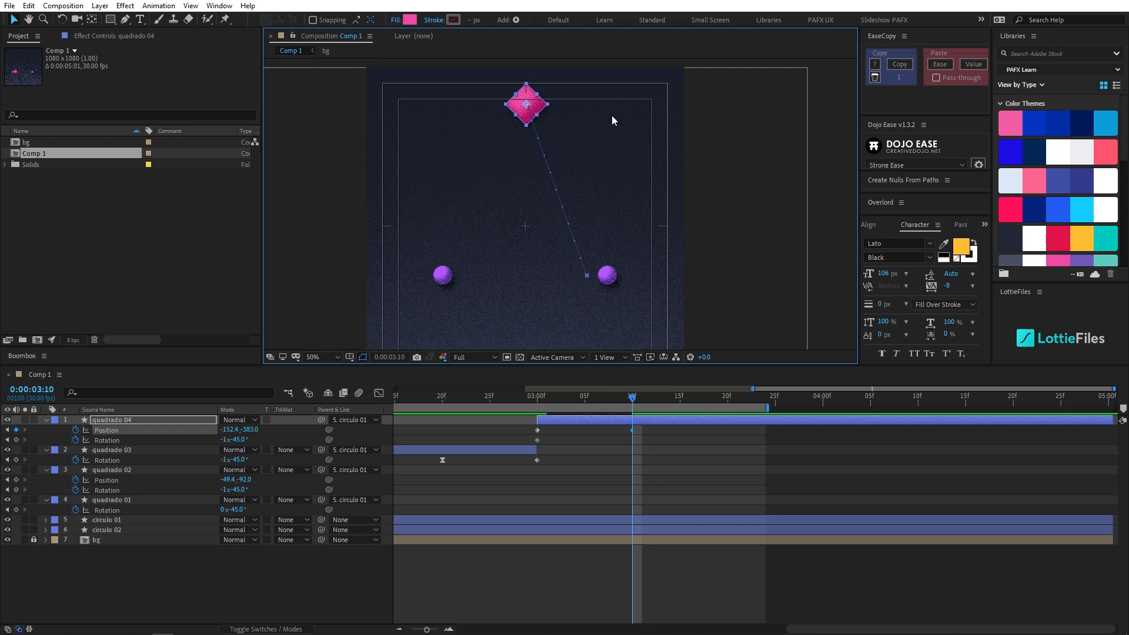
pyautogui.hotkey('shift', 'pagedown')
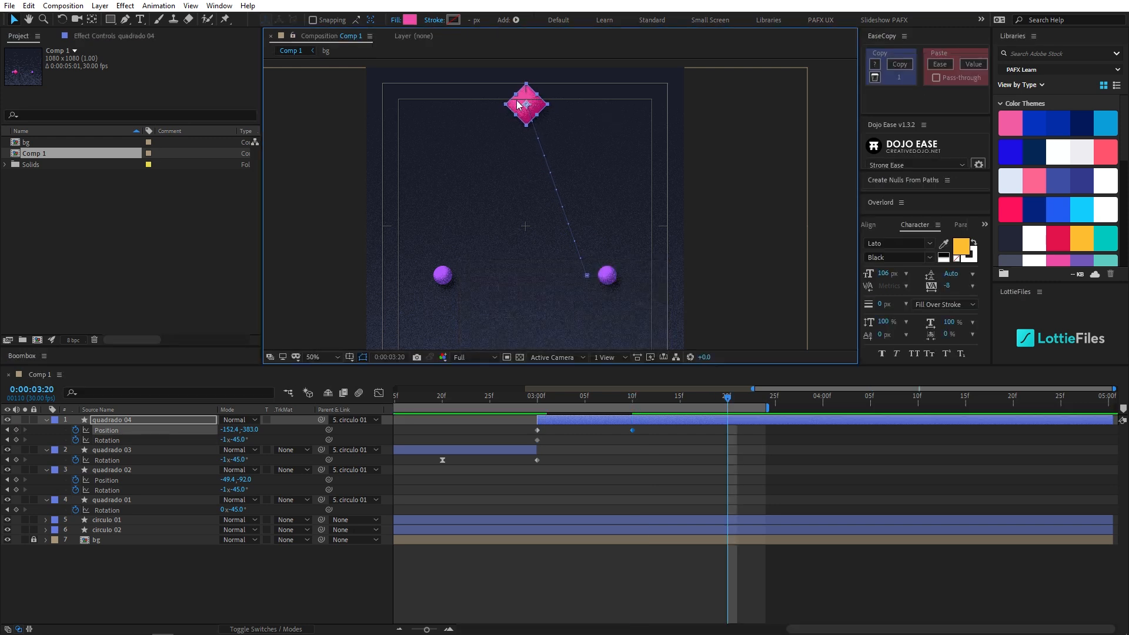
pyautogui.moveTo(514, 109); pyautogui.dragTo(450, 276)
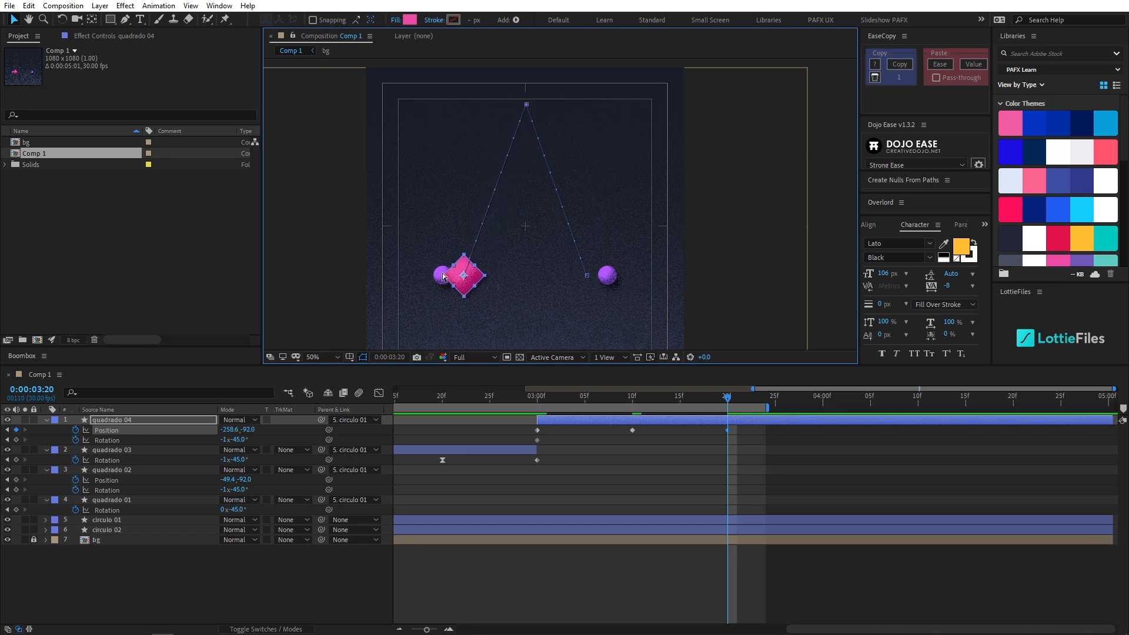
# - Check the Keyframe Velocity settings of quadrado 02's middle Position keyframe without changing them
pyautogui.moveTo(654, 484); pyautogui.dragTo(695, 508)
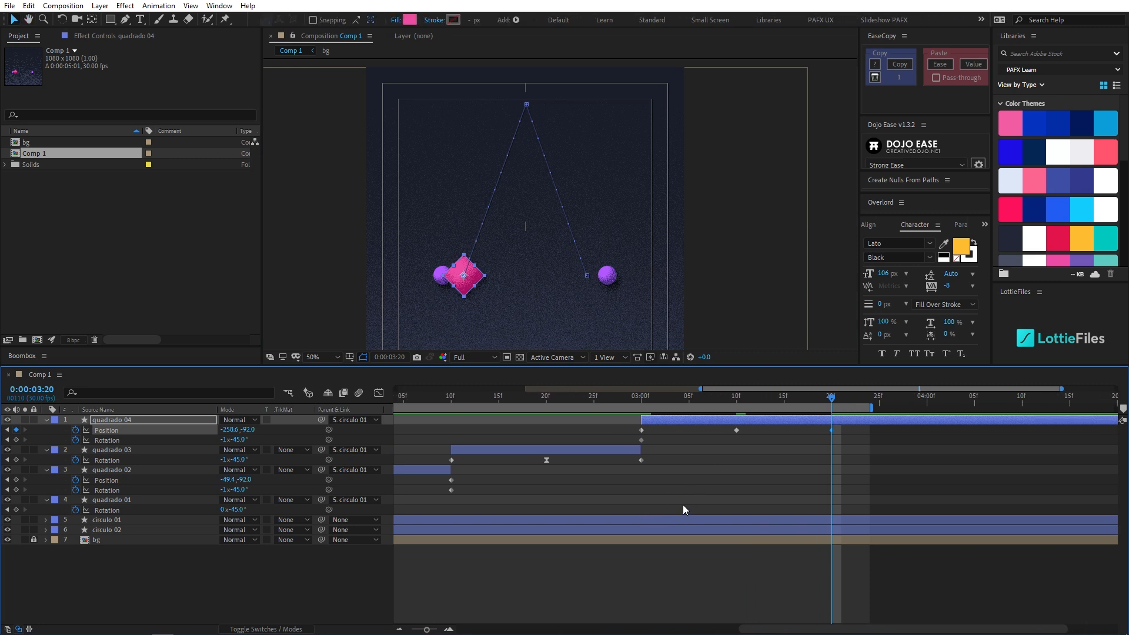
pyautogui.press('-')
pyautogui.press('space')
pyautogui.click(621, 481)
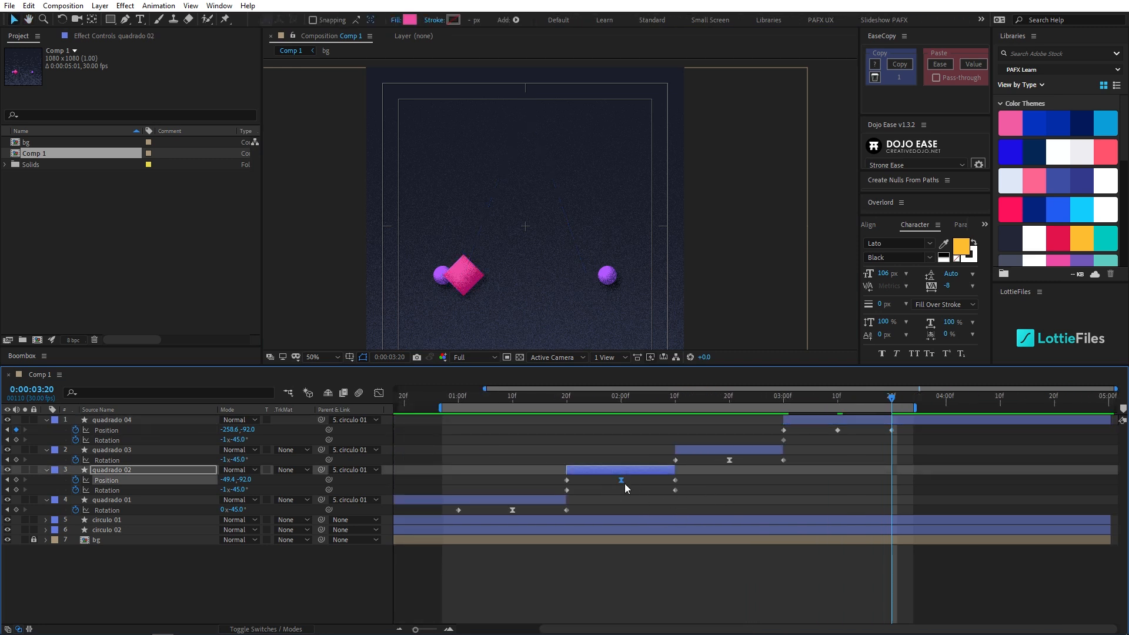
pyautogui.hotkey('ctrl', 'shift', 'k')
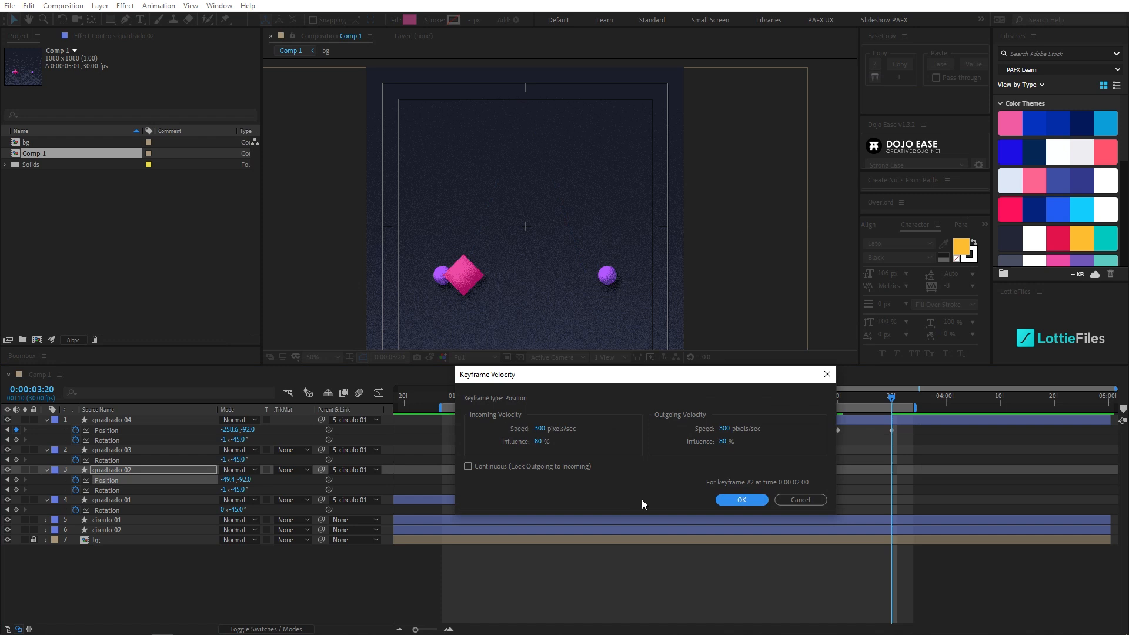
pyautogui.click(799, 501)
# - Set quadrado 04's middle Position keyframe to 300 pixels/sec speed and 80% influence, both incoming and outgoing, and preview the toss
pyautogui.moveTo(827, 429); pyautogui.dragTo(851, 431)
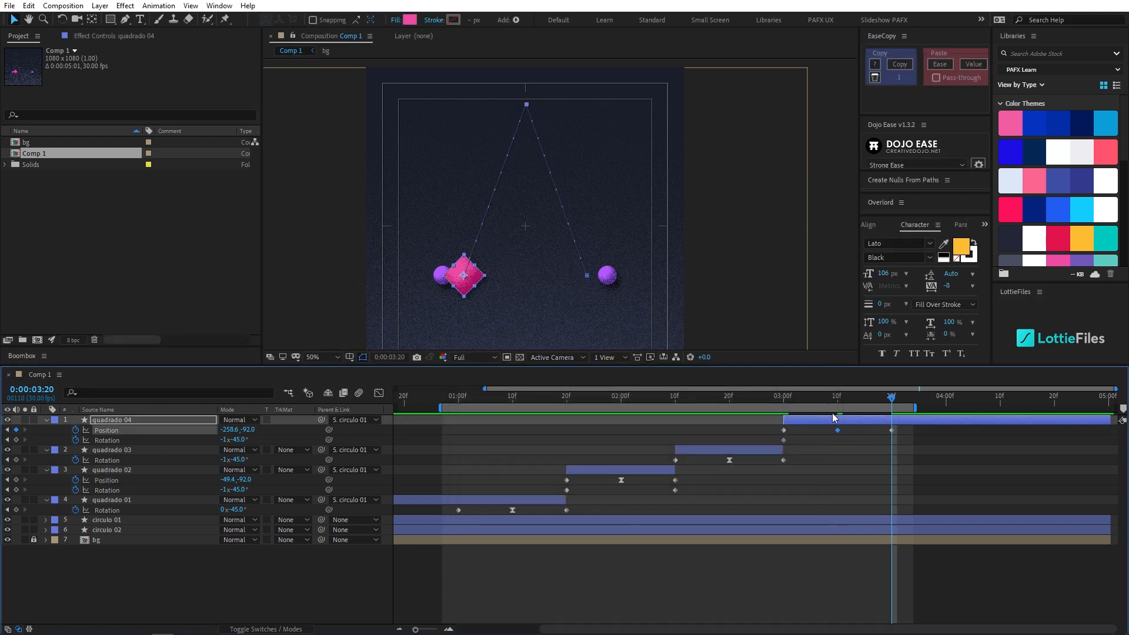
pyautogui.hotkey('ctrl', 'shift', 'k')
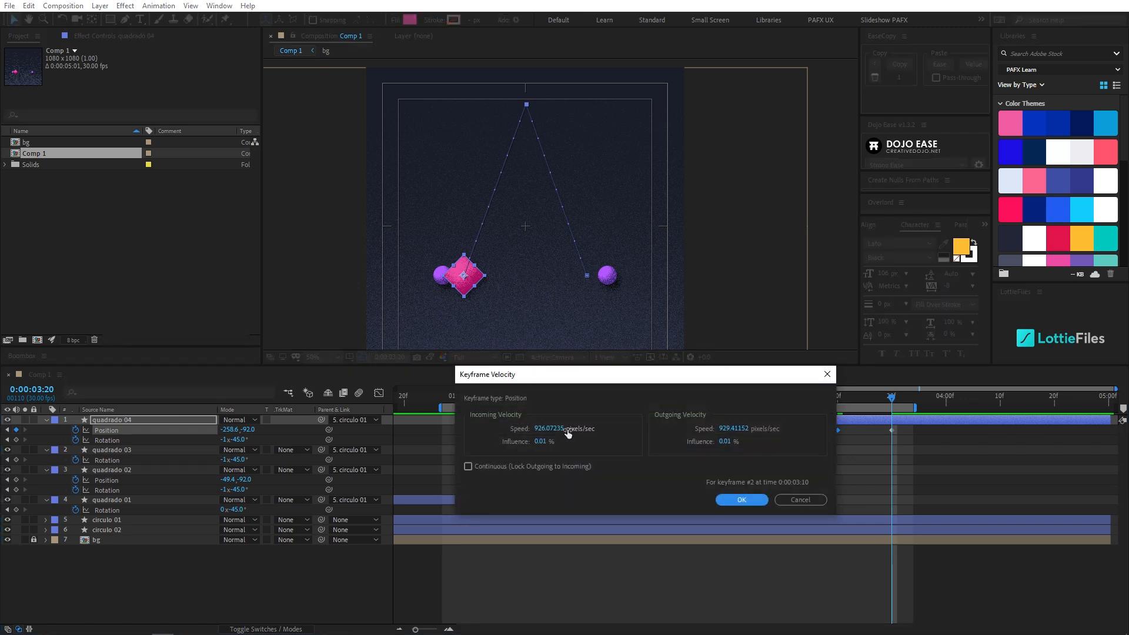
pyautogui.write('300')
pyautogui.press('Tab')
pyautogui.write('80')
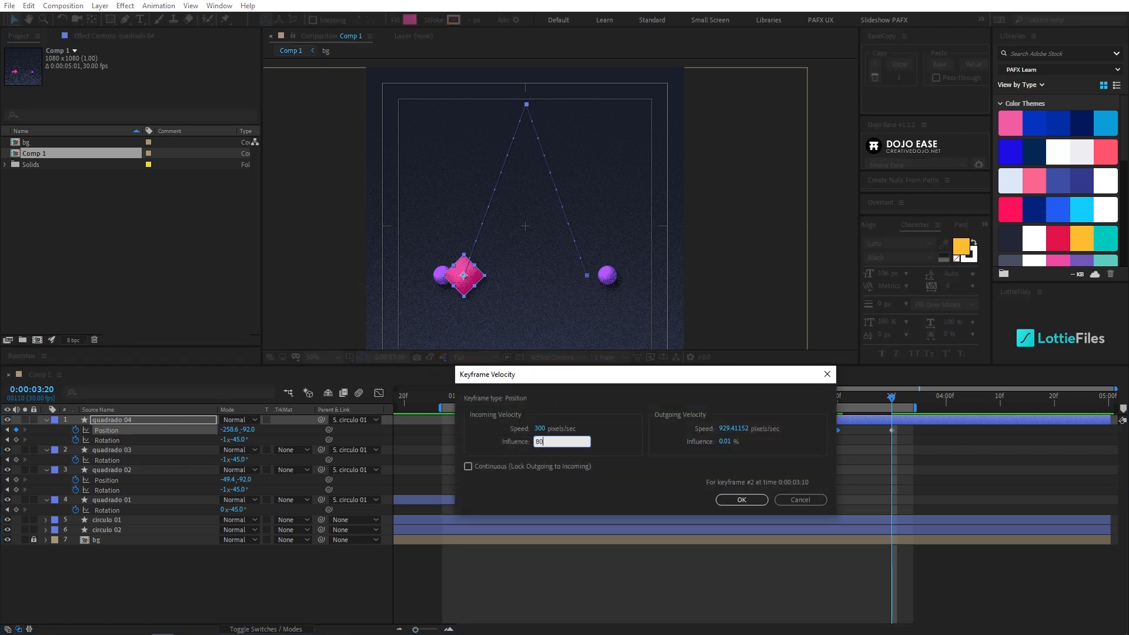
pyautogui.press('Tab')
pyautogui.write('300')
pyautogui.press('Tab')
pyautogui.write('80')
pyautogui.press('Return')
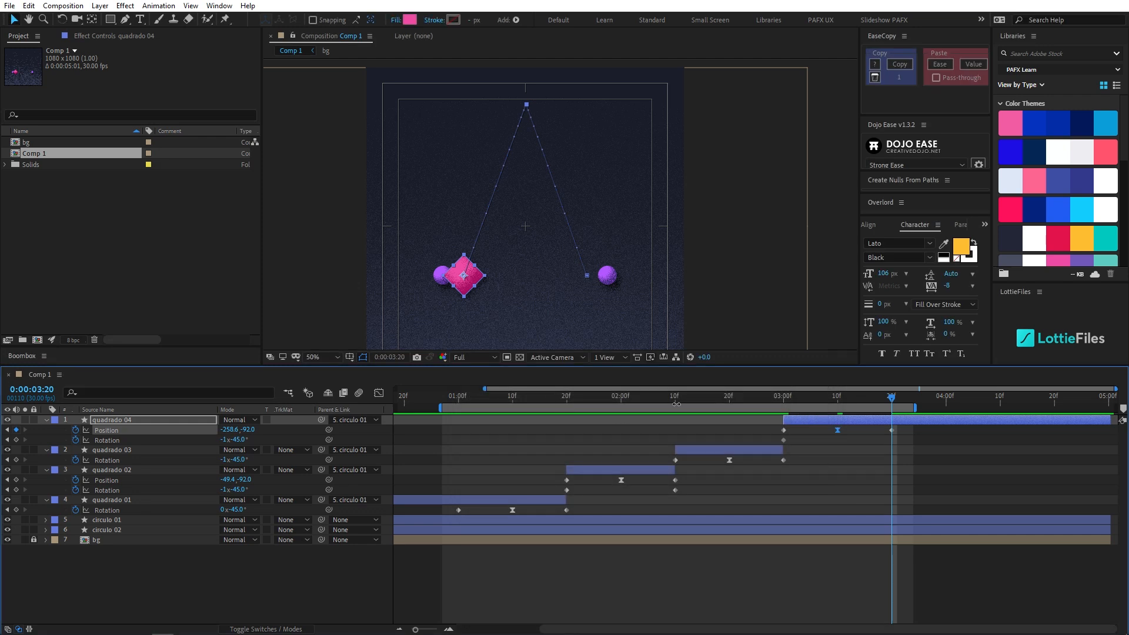
pyautogui.click(777, 401)
pyautogui.press('space')
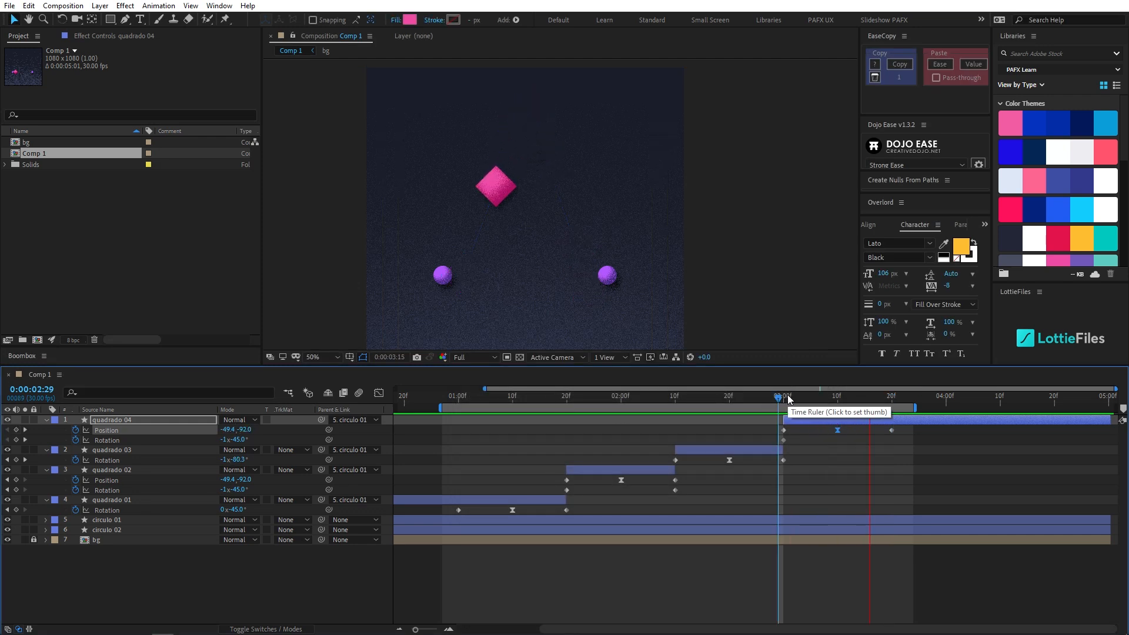
# - Round the peak of quadrado 04's motion path at 0:00:03:10 into an arc with horizontal Bezier handles, and preview
pyautogui.moveTo(833, 400); pyautogui.dragTo(838, 400)
pyautogui.moveTo(527, 106); pyautogui.dragTo(568, 110)
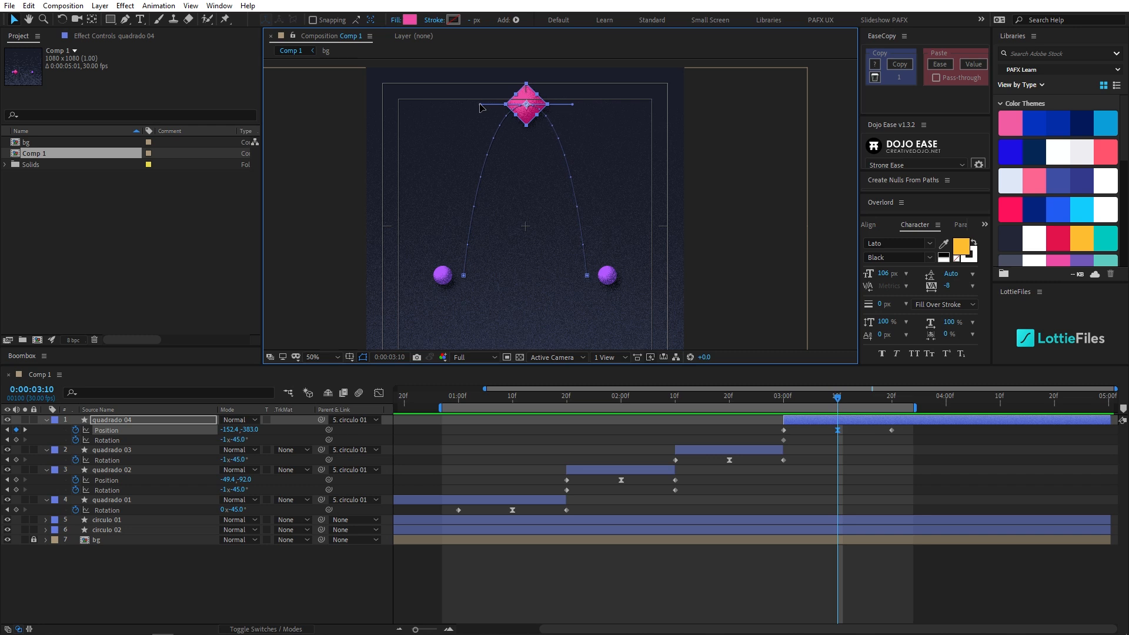
pyautogui.click(745, 400)
pyautogui.press('space')
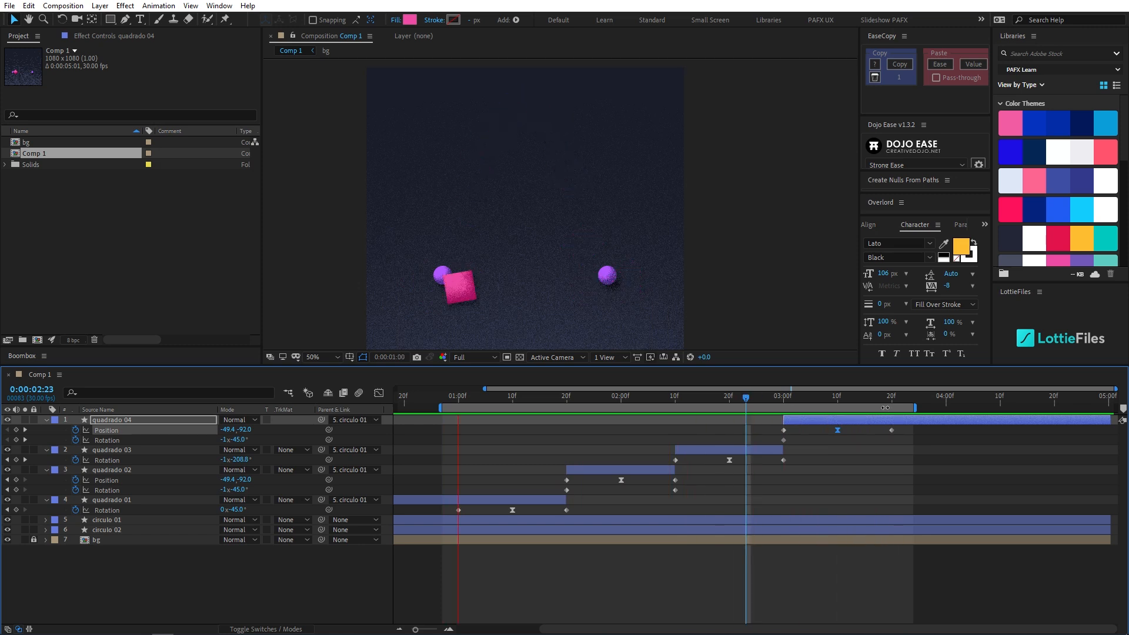
# - Keyframe quadrado 04's Rotation at 0x-45.0° at 0:00:03:20 and preview the spinning toss
pyautogui.click(787, 398)
pyautogui.moveTo(789, 400)
pyautogui.mouseDown()
pyautogui.moveTo(878, 407)
pyautogui.moveTo(784, 416)
pyautogui.mouseUp()
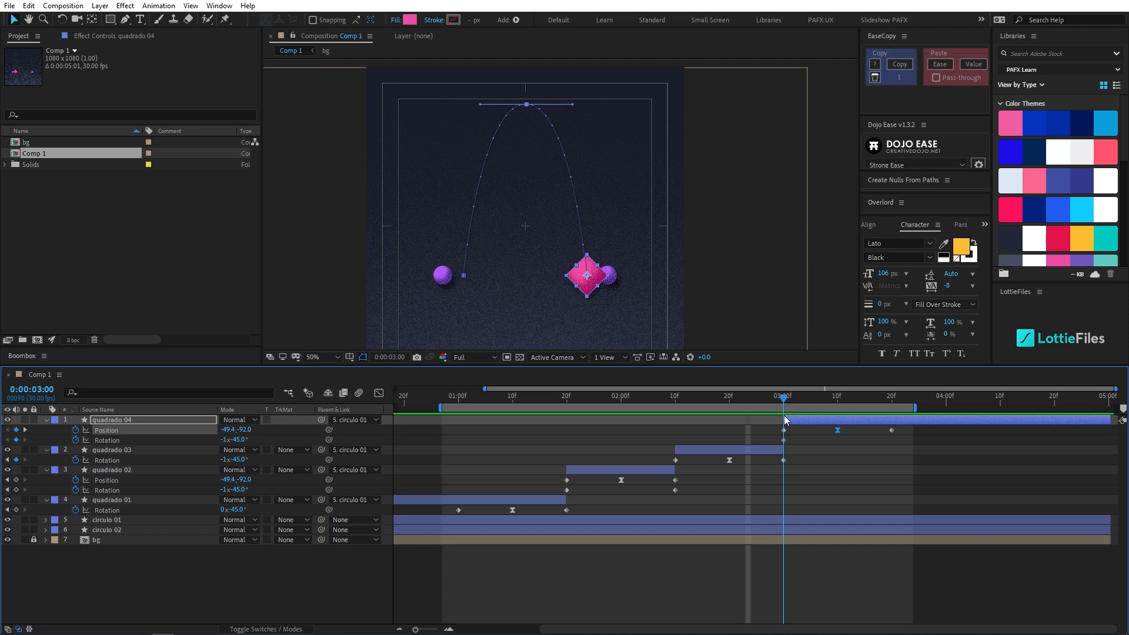
pyautogui.press('space')
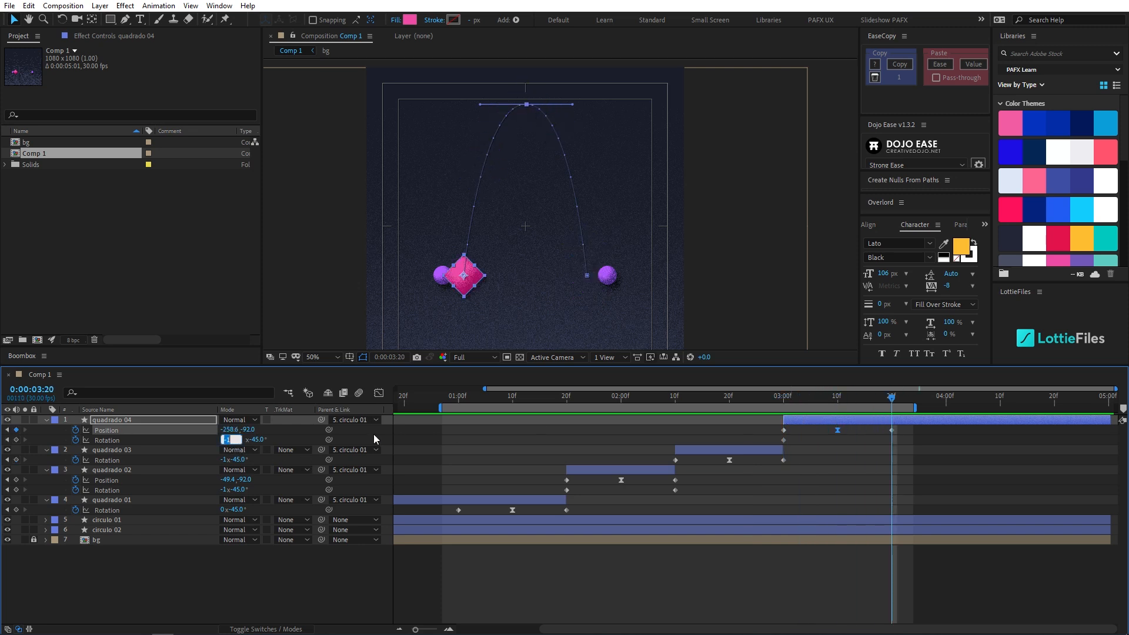
pyautogui.write('0')
pyautogui.press('Return')
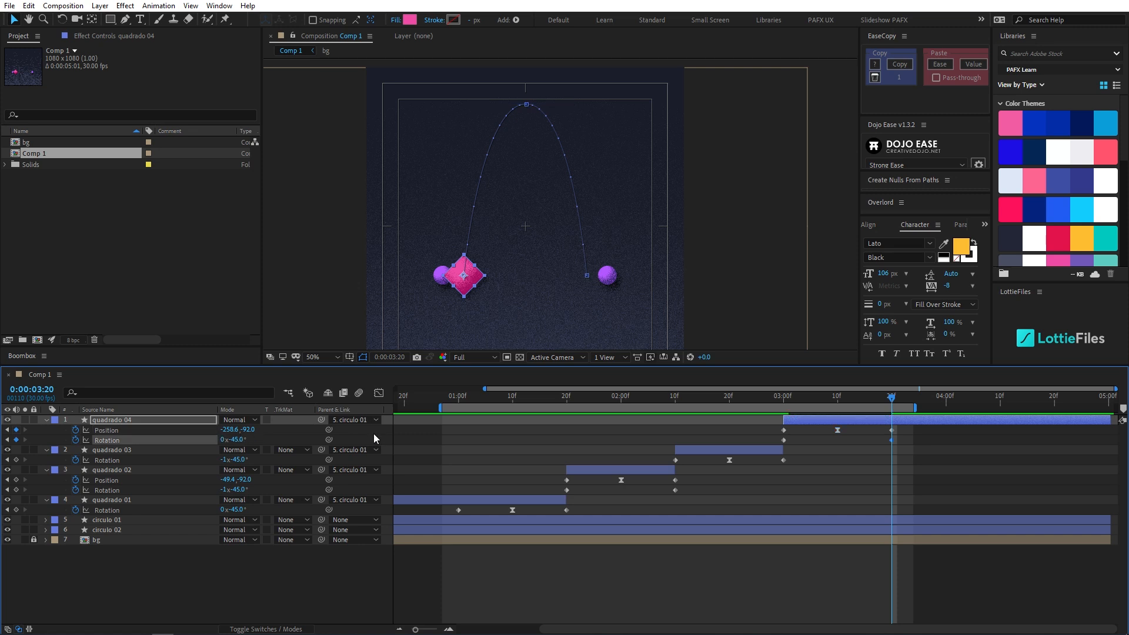
pyautogui.click(745, 400)
pyautogui.press('space')
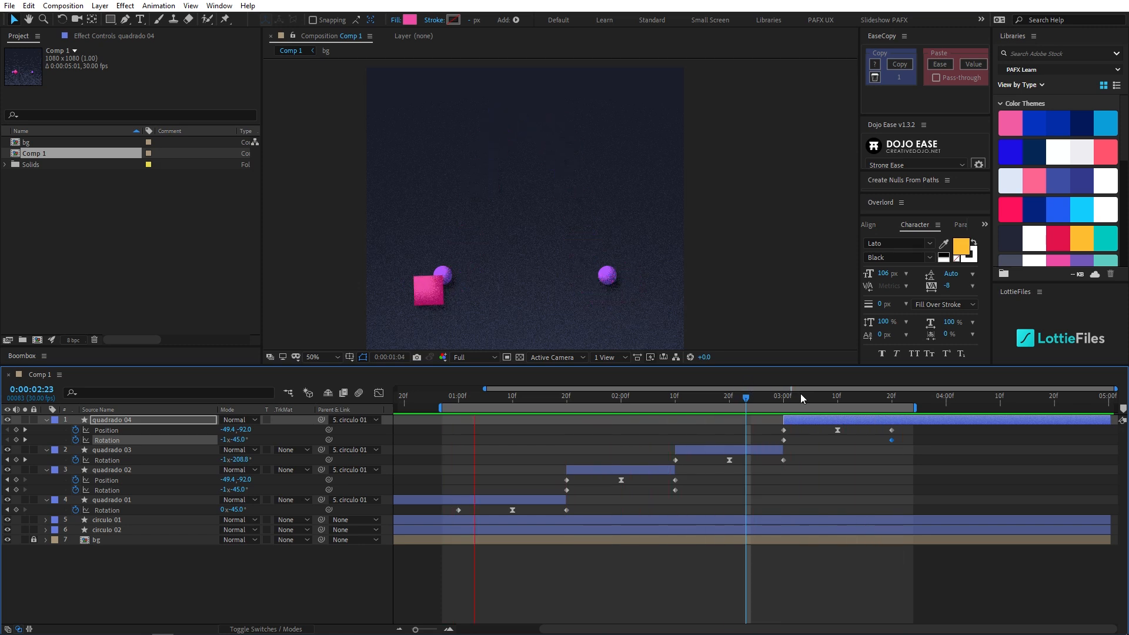
# - Limit the work area to 0:00:01:00 through 0:00:03:20 and preview the full loop
pyautogui.click(892, 401)
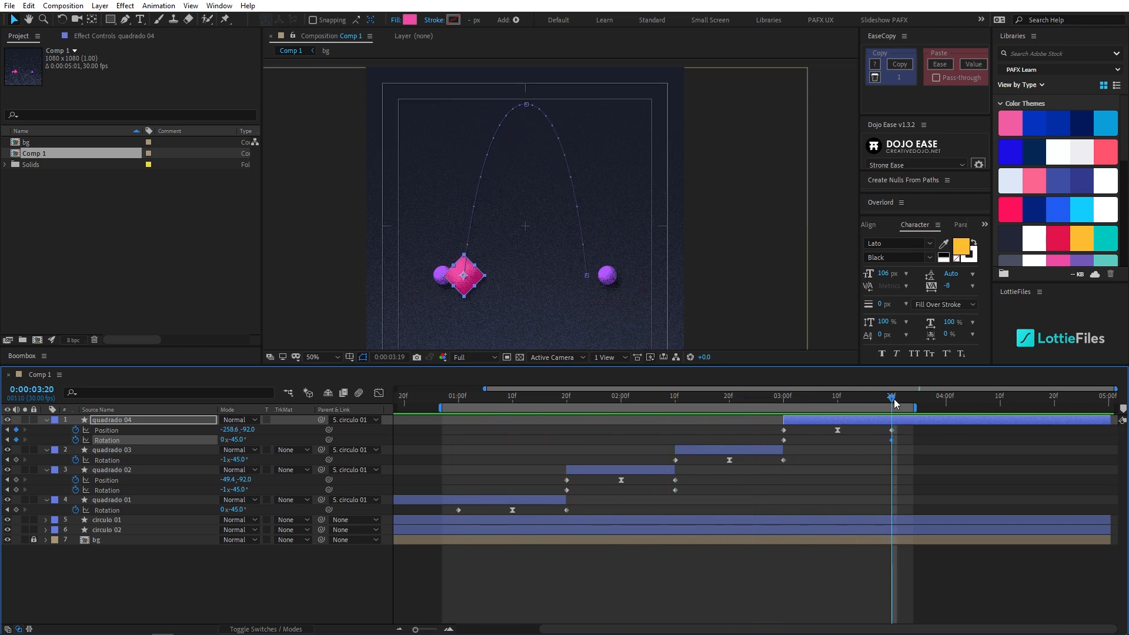
pyautogui.press('n')
pyautogui.press('pageup')
pyautogui.click(458, 405)
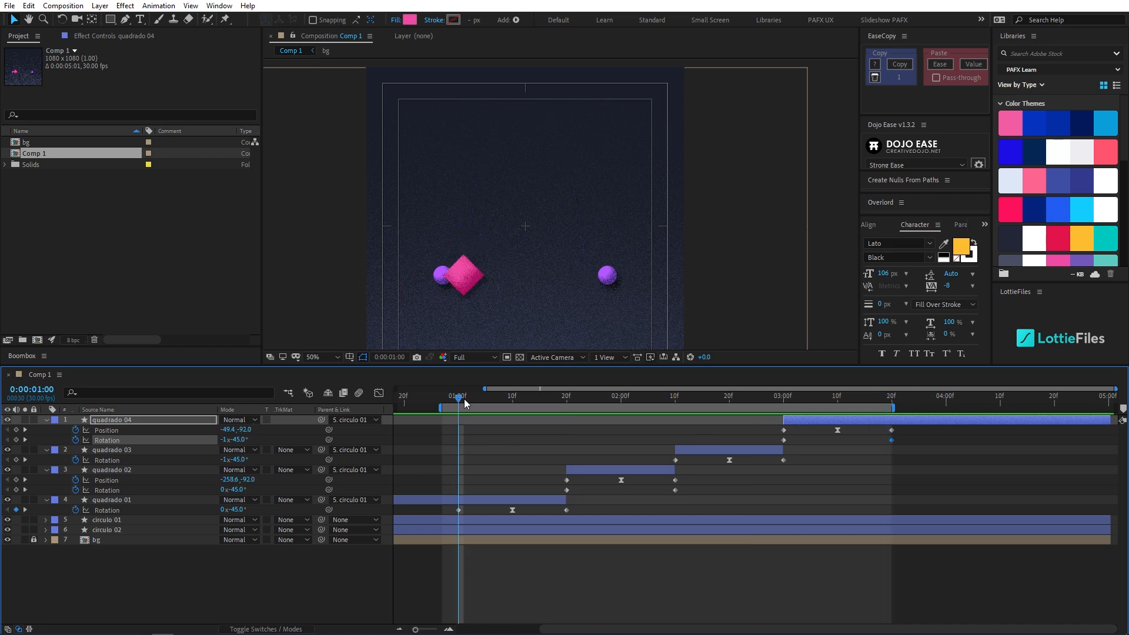
pyautogui.press('b')
pyautogui.press('space')
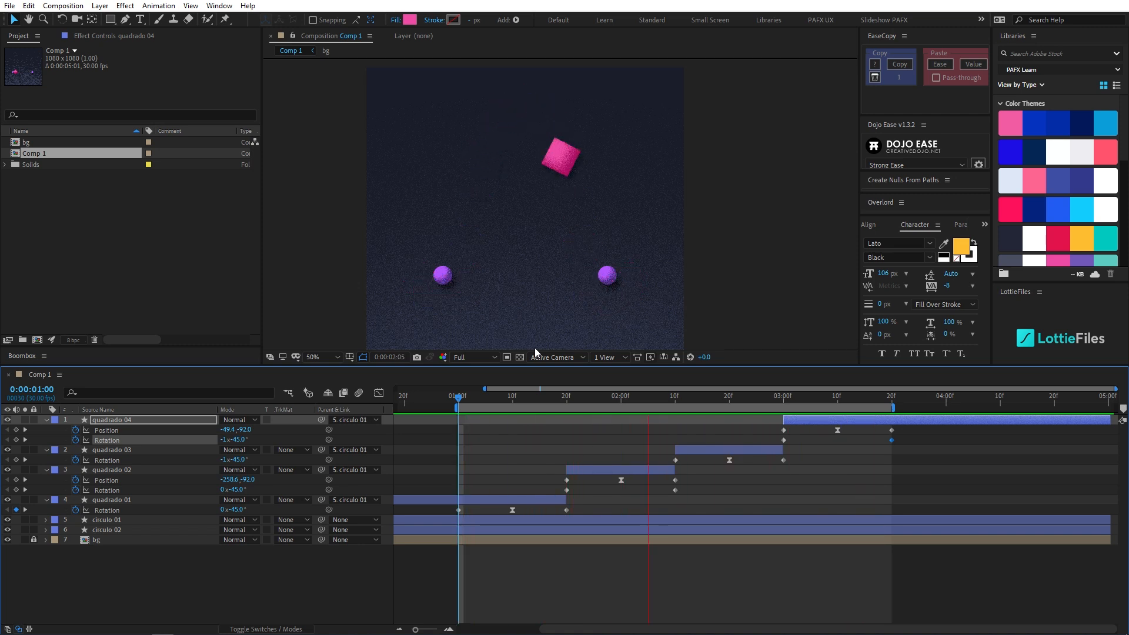
# - Make the composition view taller and replay and scrub the changeover from quadrado 01 to quadrado 02 around 0:00:01:20
pyautogui.moveTo(565, 366); pyautogui.dragTo(575, 457)
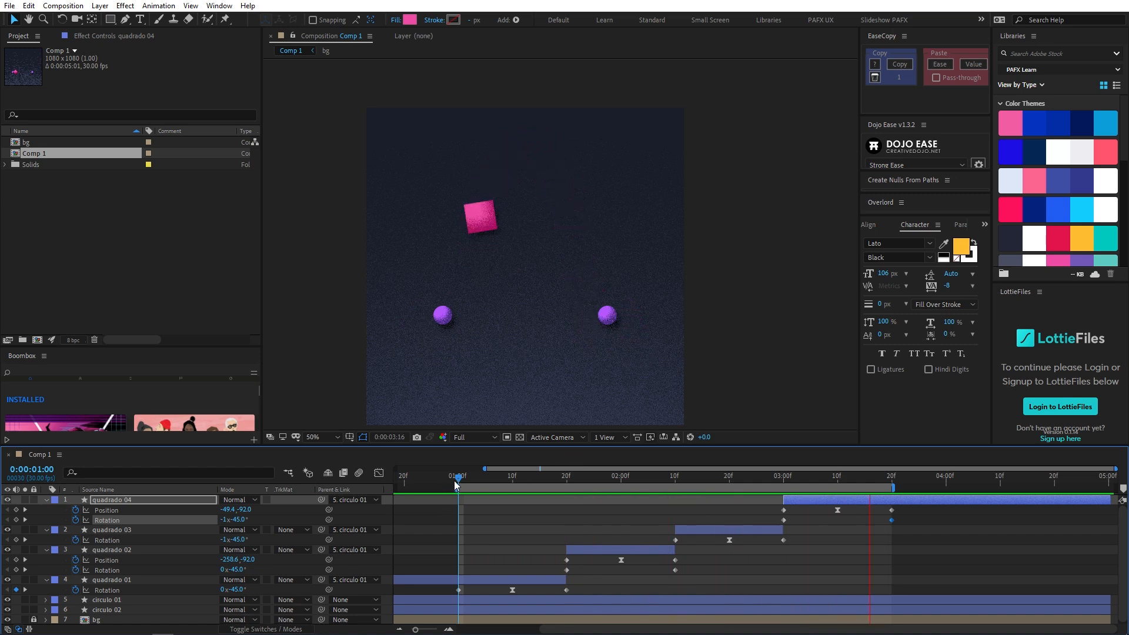
pyautogui.moveTo(461, 479); pyautogui.dragTo(506, 486)
pyautogui.press('space')
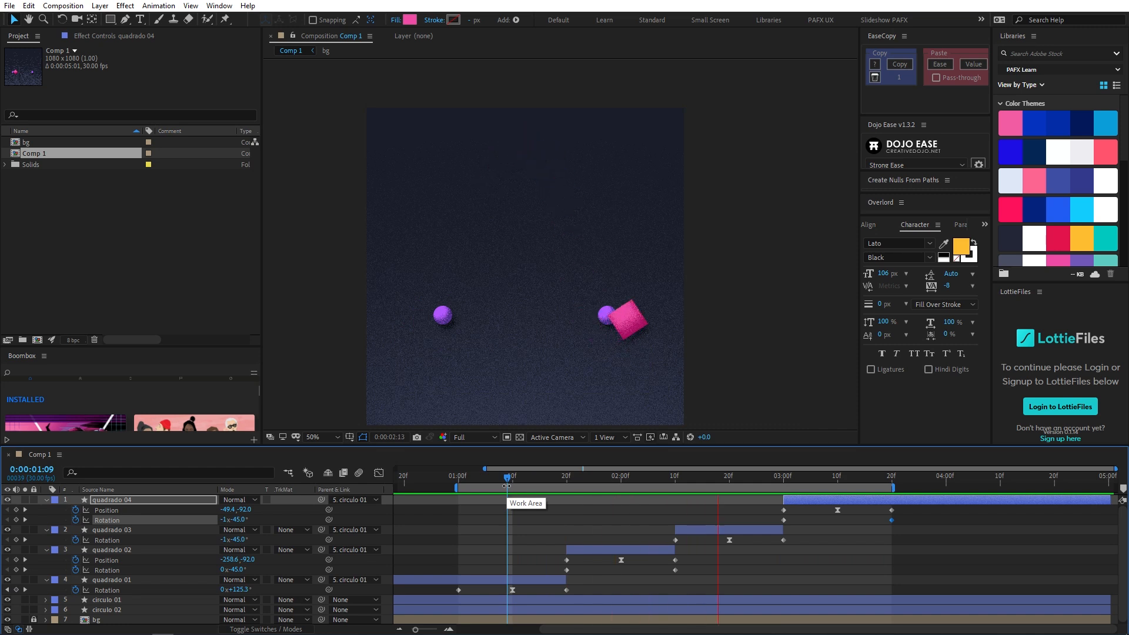
pyautogui.press('space')
pyautogui.moveTo(580, 491); pyautogui.dragTo(528, 506)
pyautogui.press('space')
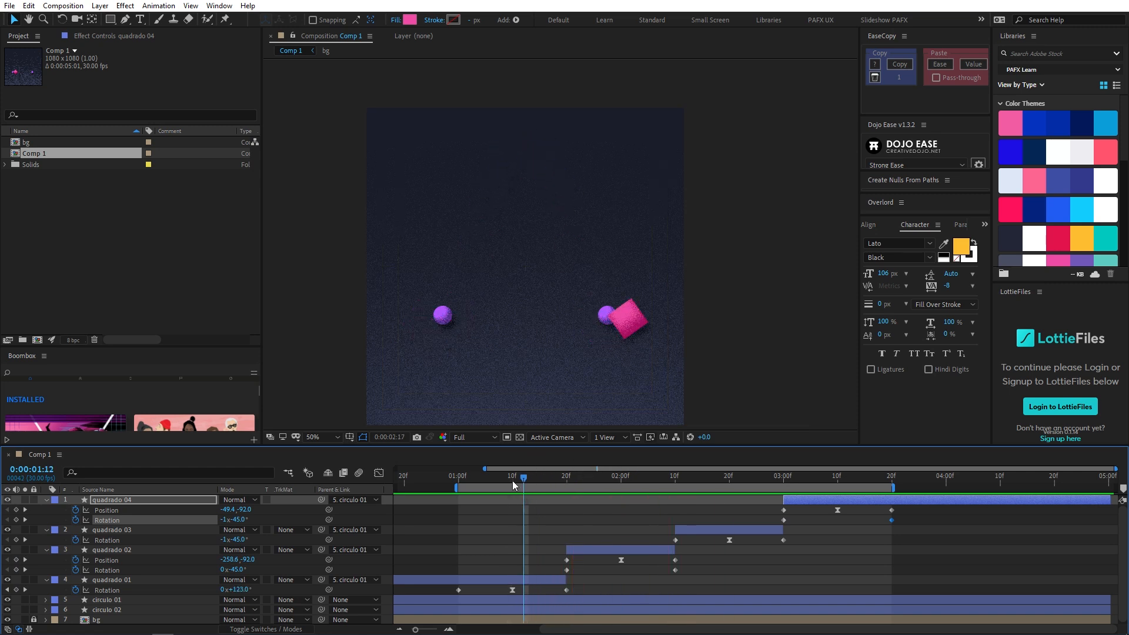
pyautogui.press('space')
pyautogui.moveTo(568, 489)
pyautogui.mouseDown()
pyautogui.moveTo(598, 496)
pyautogui.moveTo(567, 506)
pyautogui.mouseUp()
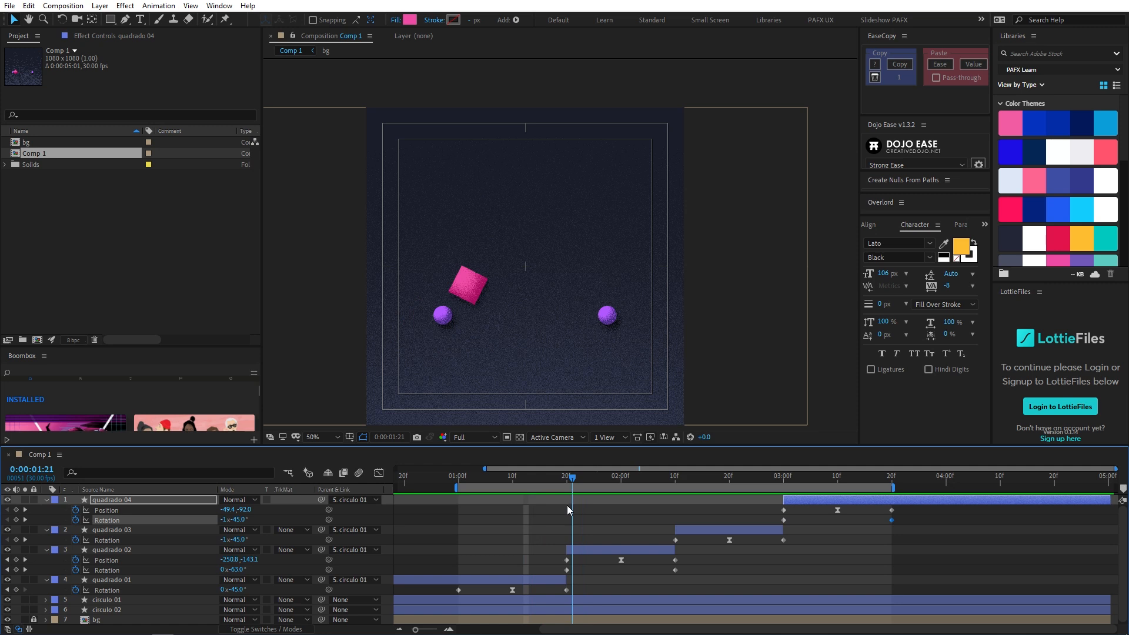
# - In quadrado 02's Position speed graph, shorten the first and last keyframes' influence so the toss starts and ends at peak speed
pyautogui.click(568, 560)
pyautogui.click(379, 474)
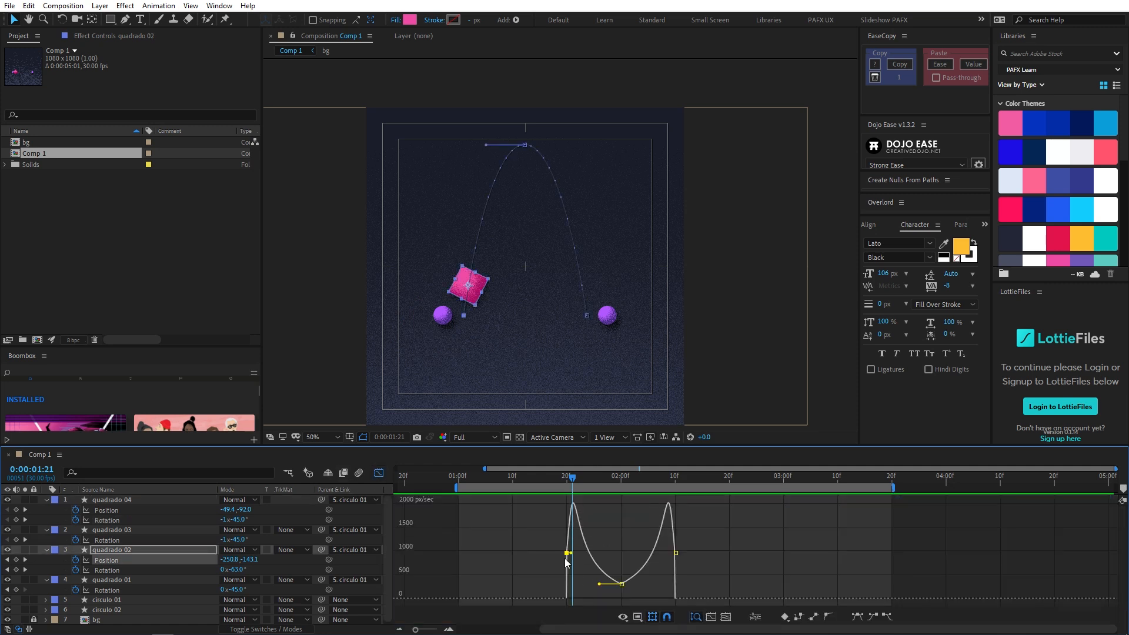
pyautogui.keyDown('alt'); pyautogui.scroll(4, 566, 562); pyautogui.keyUp('alt')
pyautogui.moveTo(577, 553); pyautogui.dragTo(569, 527)
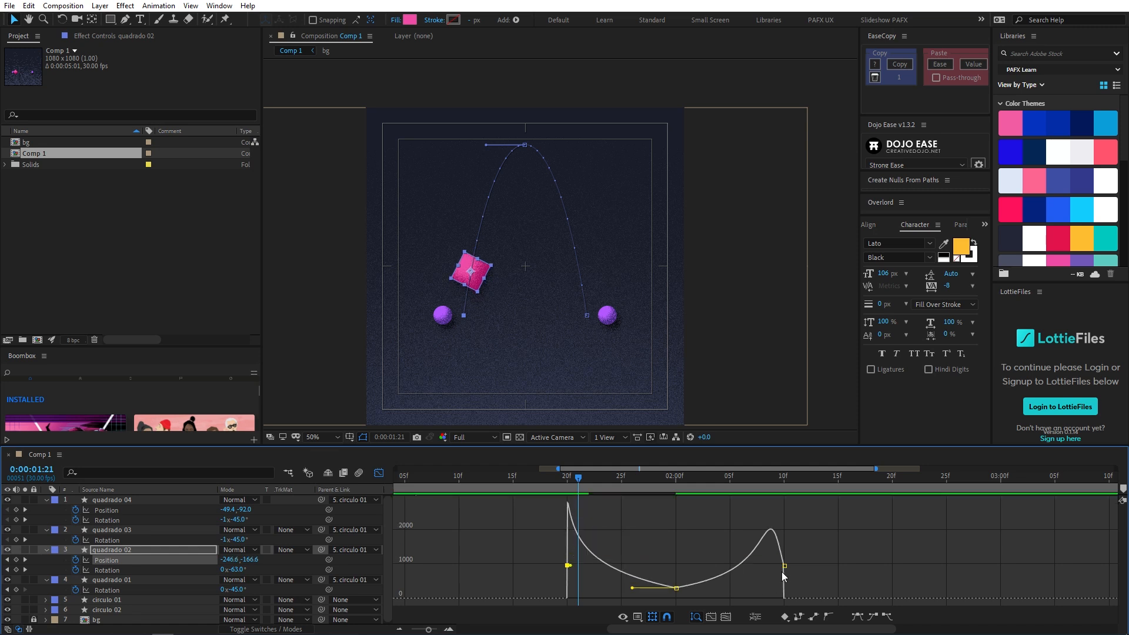
pyautogui.moveTo(786, 592); pyautogui.dragTo(782, 497)
pyautogui.moveTo(570, 481); pyautogui.dragTo(570, 510)
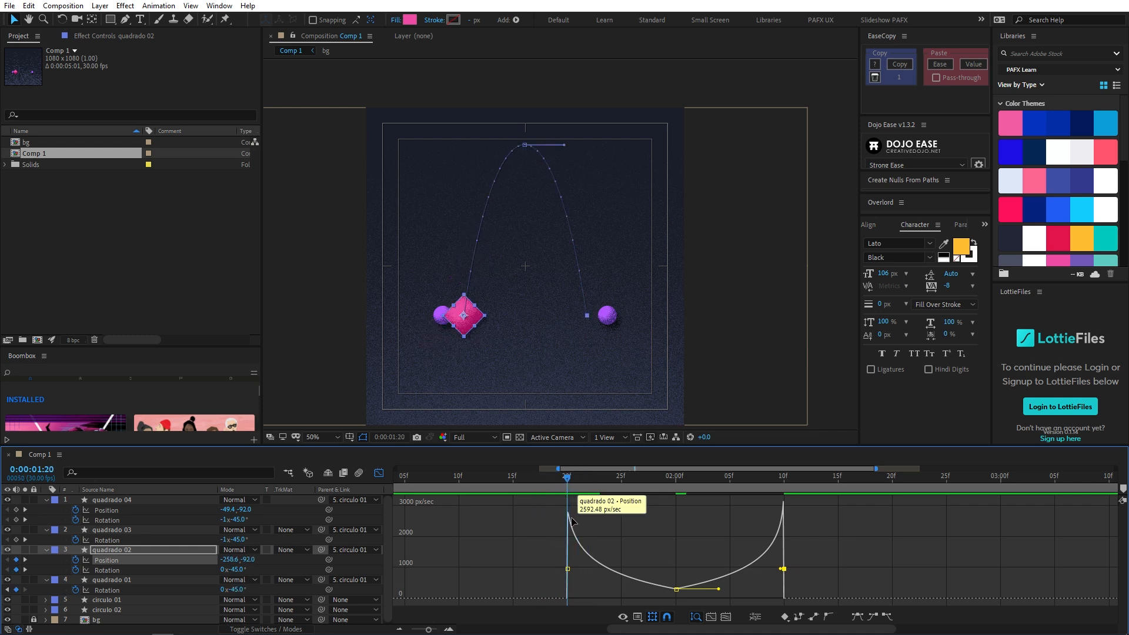
pyautogui.moveTo(564, 483)
pyautogui.mouseDown()
pyautogui.moveTo(579, 484)
pyautogui.moveTo(557, 477)
pyautogui.moveTo(541, 489)
pyautogui.moveTo(567, 484)
pyautogui.mouseUp()
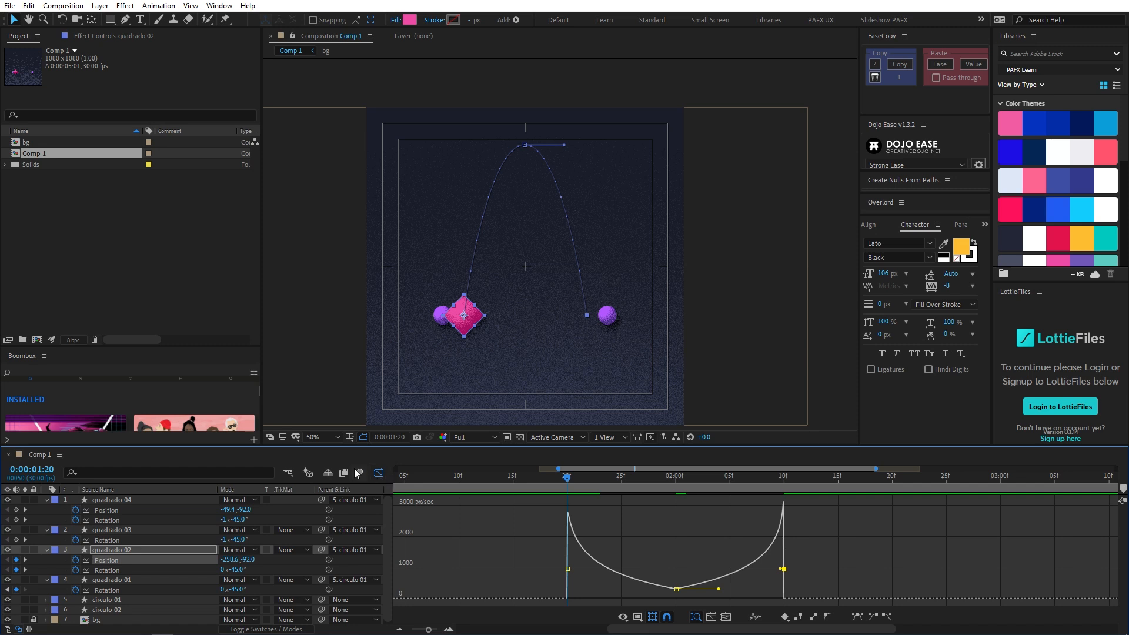
pyautogui.click(379, 473)
# - Inspect the square at 0:00:01:19, shift quadrado 01's first two Rotation keyframes two frames later, and preview
pyautogui.moveTo(563, 474)
pyautogui.mouseDown()
pyautogui.moveTo(552, 486)
pyautogui.moveTo(559, 477)
pyautogui.moveTo(513, 478)
pyautogui.moveTo(603, 463)
pyautogui.moveTo(511, 476)
pyautogui.moveTo(628, 480)
pyautogui.moveTo(518, 496)
pyautogui.moveTo(581, 492)
pyautogui.moveTo(546, 496)
pyautogui.moveTo(577, 493)
pyautogui.moveTo(558, 494)
pyautogui.mouseUp()
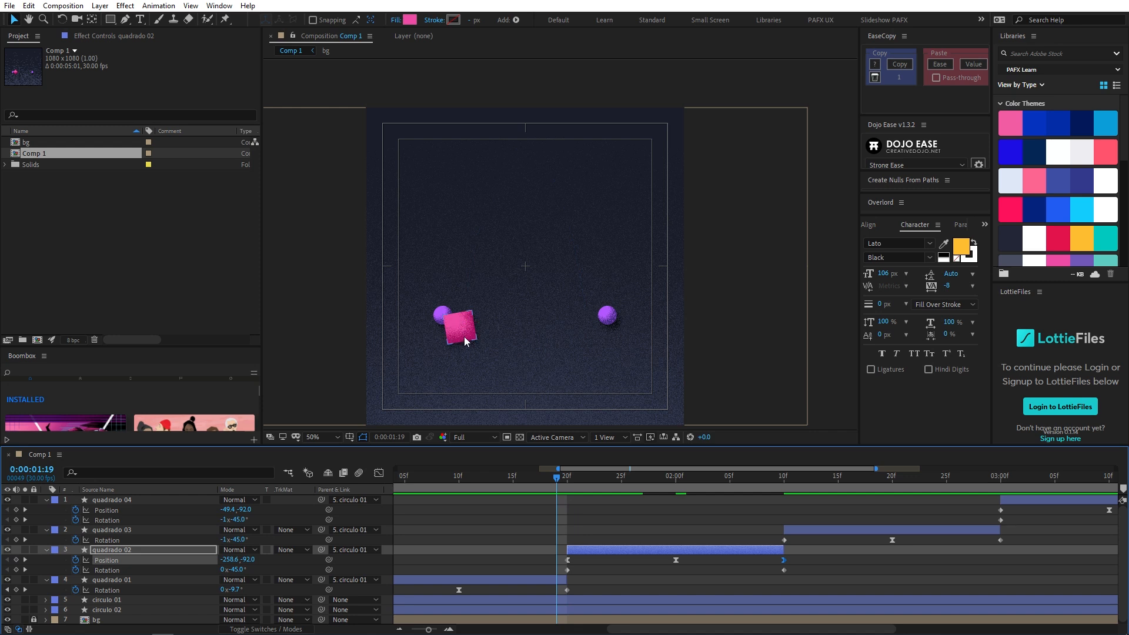
pyautogui.moveTo(558, 481); pyautogui.dragTo(558, 479)
pyautogui.moveTo(426, 346); pyautogui.dragTo(536, 287)
pyautogui.press('v')
pyautogui.press('space')
pyautogui.scroll(1, 437, 352)
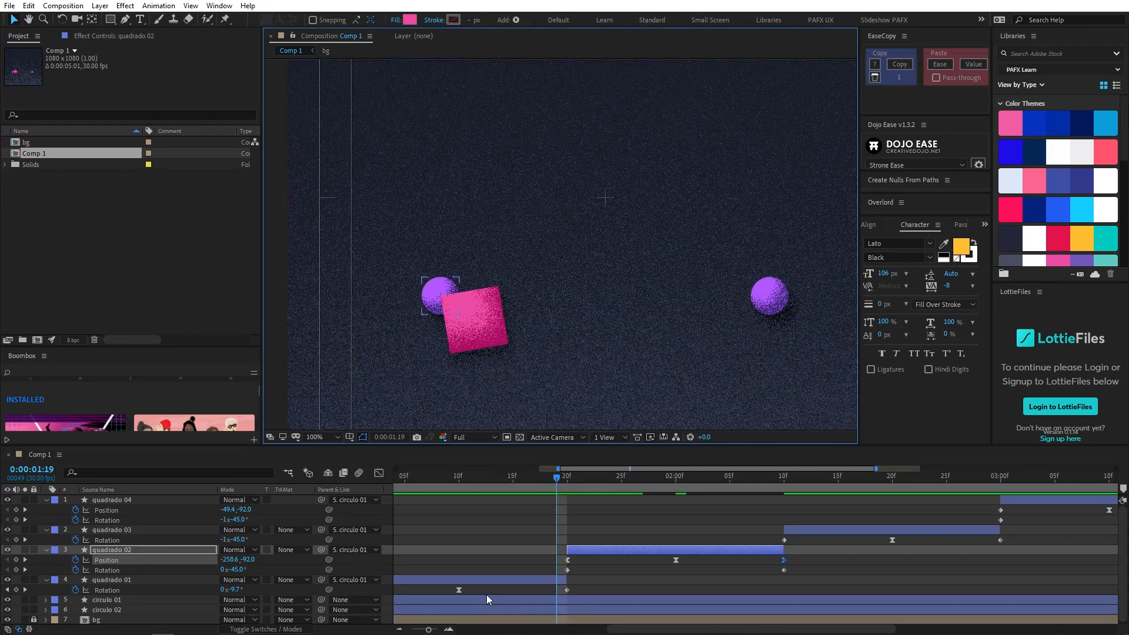
pyautogui.press('-')
pyautogui.moveTo(443, 590); pyautogui.dragTo(490, 590)
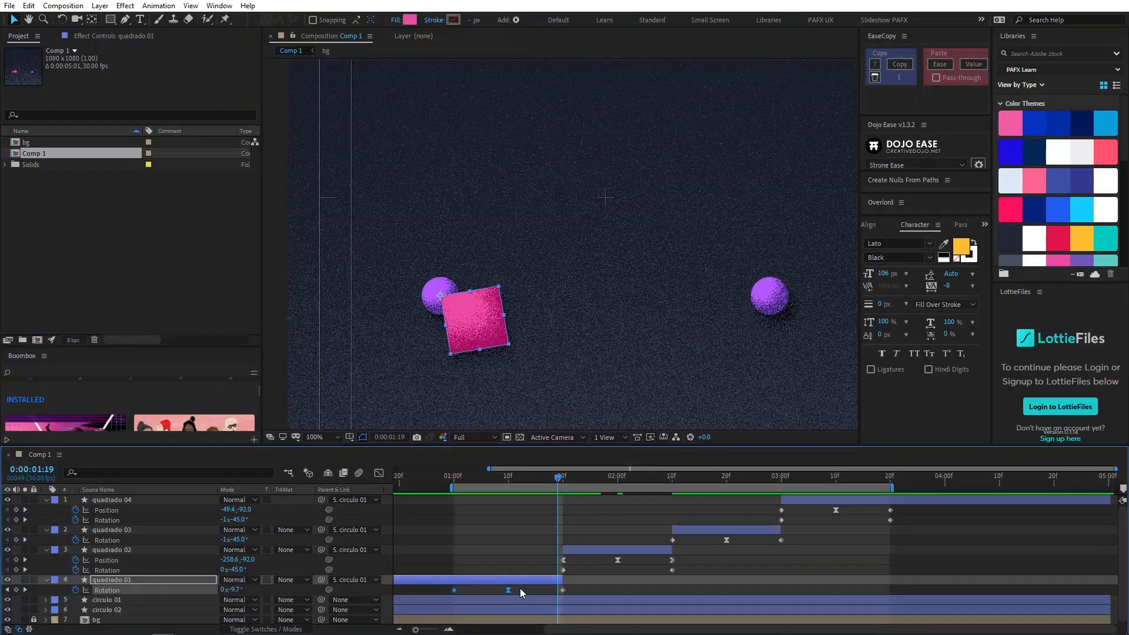
pyautogui.hotkey('alt', 'Right')
pyautogui.hotkey('alt', 'Right')
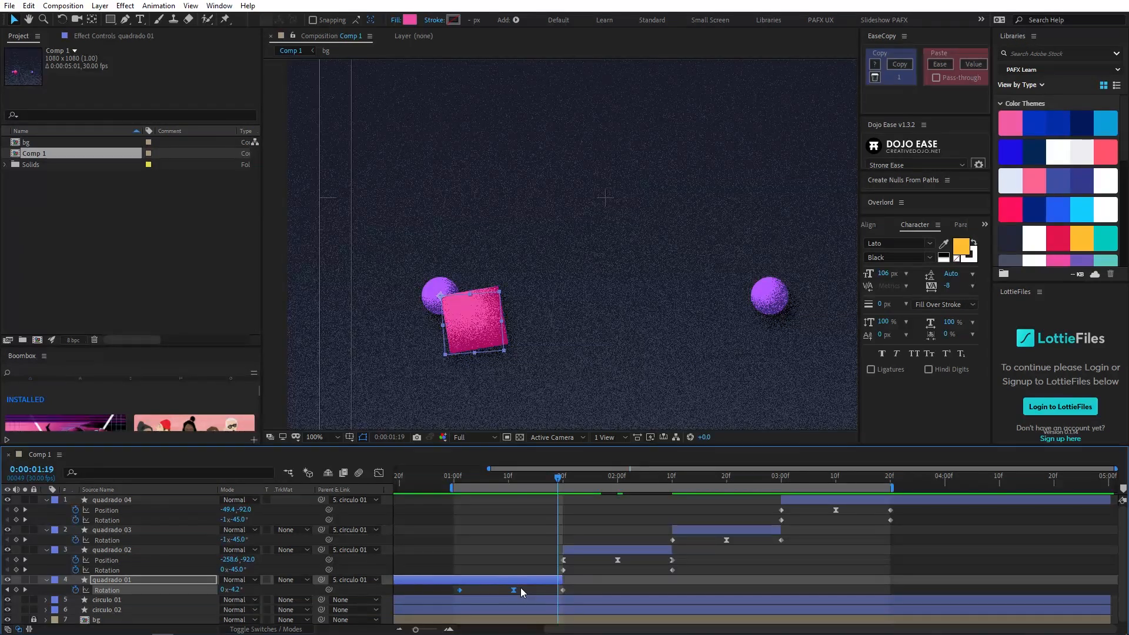
pyautogui.moveTo(503, 478)
pyautogui.mouseDown()
pyautogui.moveTo(584, 474)
pyautogui.moveTo(512, 478)
pyautogui.mouseUp()
pyautogui.press('space')
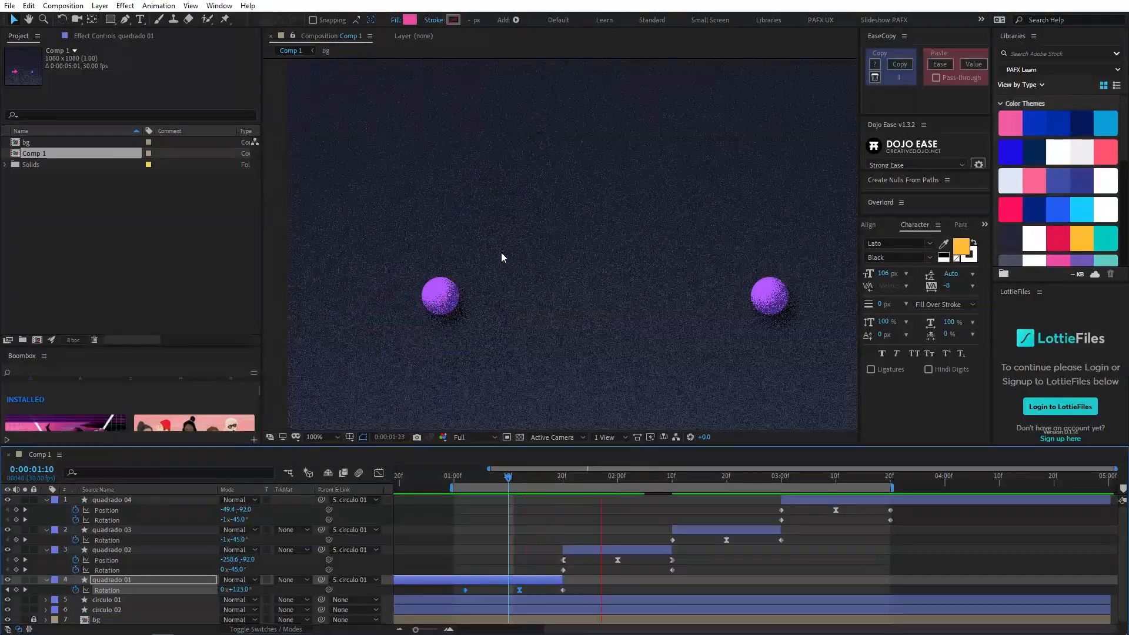
# - End the work area at 0:00:02:04 and preview the first swing and toss with the whole composition in view
pyautogui.scroll(-2, 503, 251)
pyautogui.click(615, 478)
pyautogui.press('n')
pyautogui.press('space')
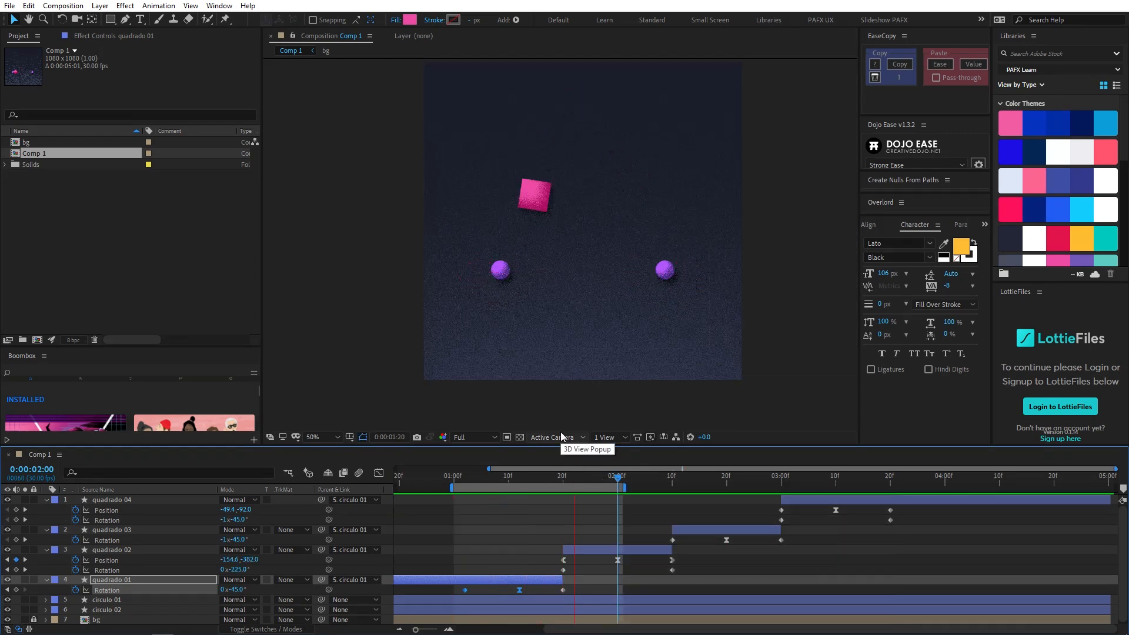
pyautogui.click(639, 478)
pyautogui.press('n')
pyautogui.press('space')
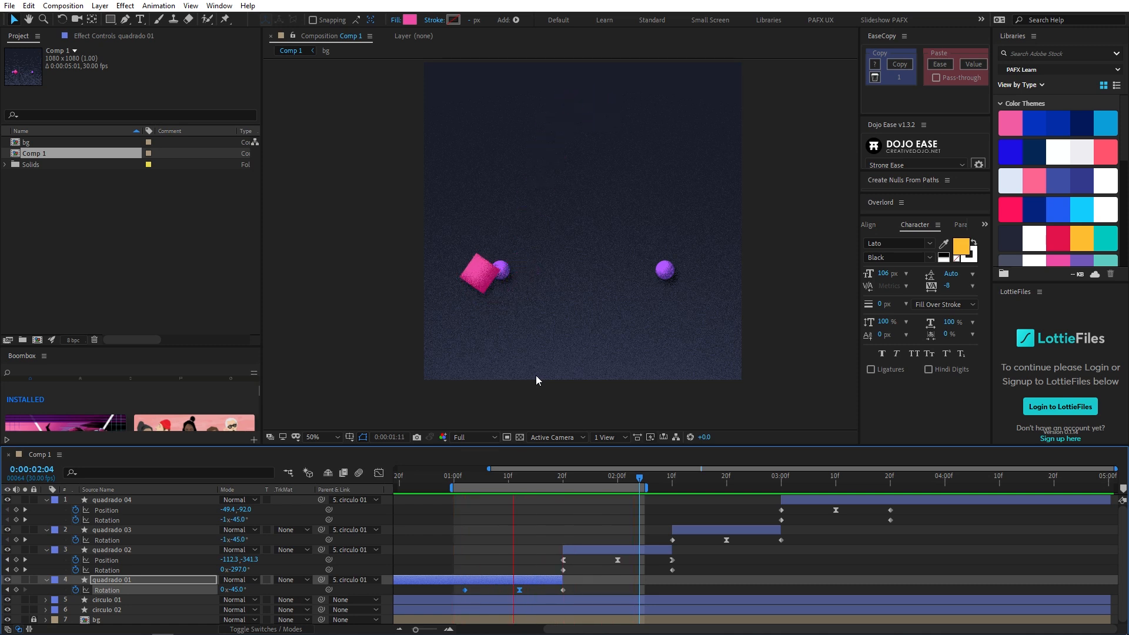
pyautogui.moveTo(542, 478)
pyautogui.mouseDown()
pyautogui.moveTo(572, 483)
pyautogui.moveTo(530, 491)
pyautogui.mouseUp()
pyautogui.press('space')
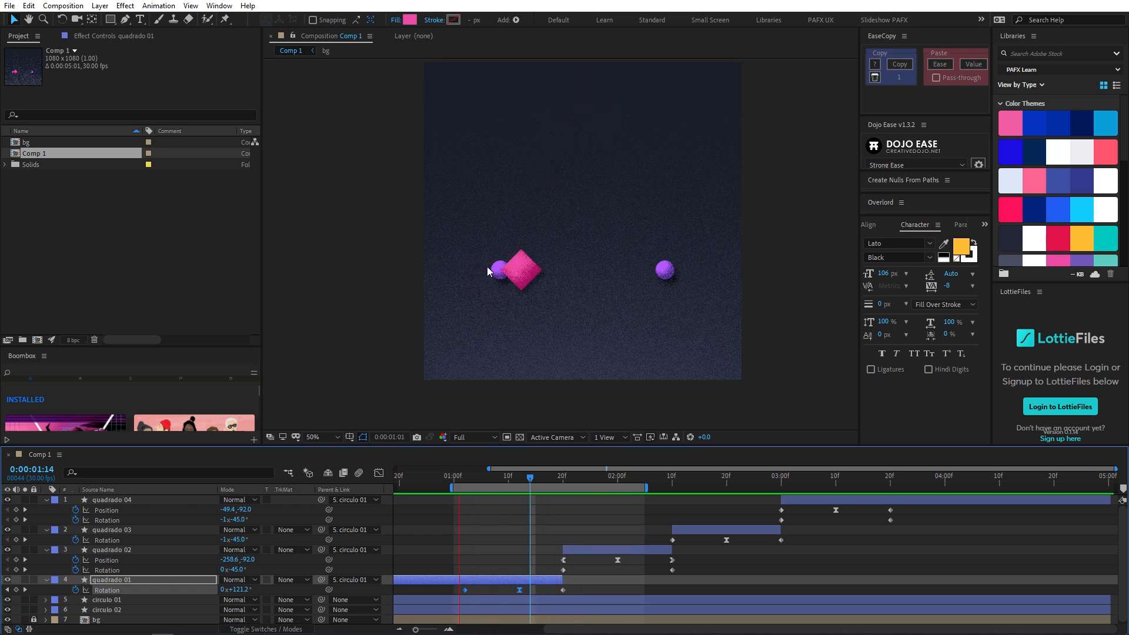
# - Move quadrado 02's Position keyframe at 0:00:01:20 slightly up the arc to about -253.6, -115.5
pyautogui.moveTo(541, 477); pyautogui.dragTo(565, 476)
pyautogui.click(587, 551)
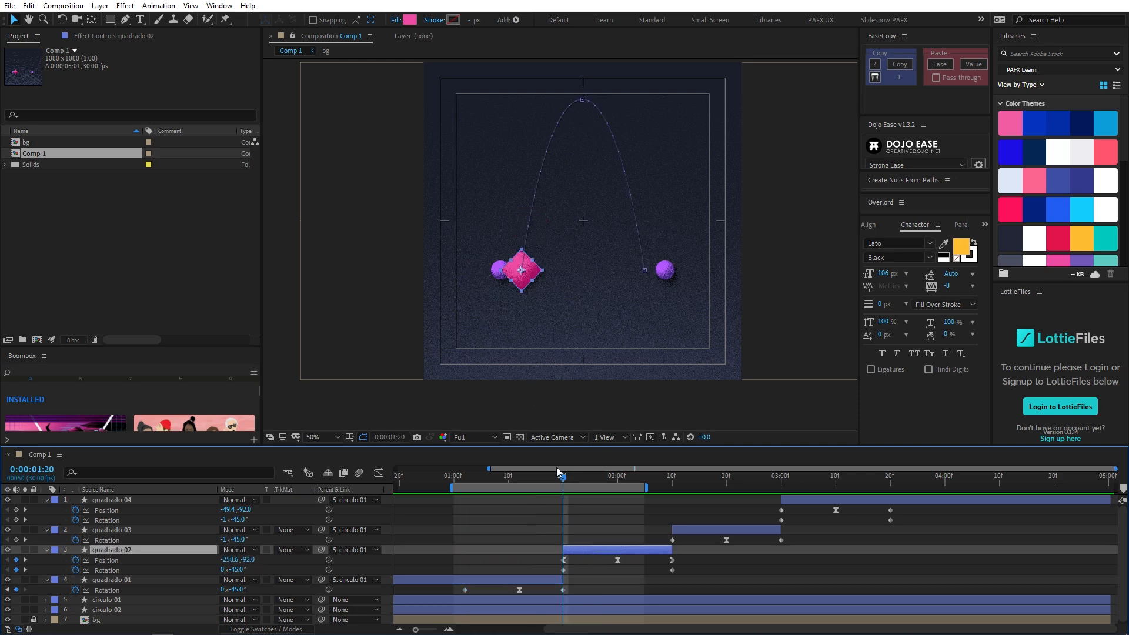
pyautogui.scroll(2, 494, 271)
pyautogui.moveTo(554, 289); pyautogui.dragTo(559, 270)
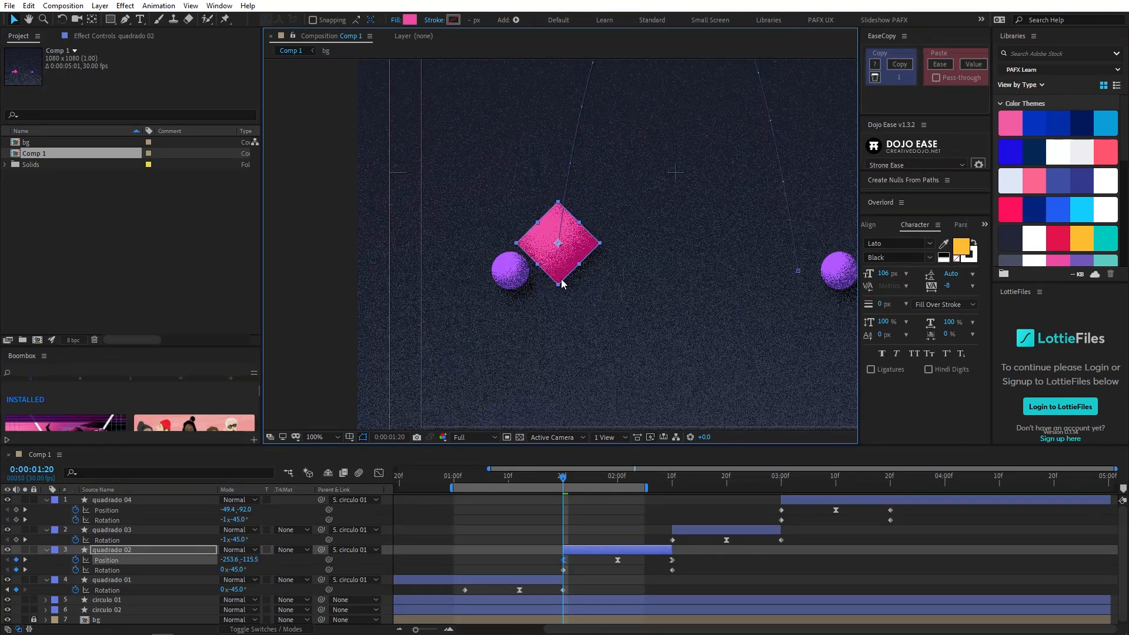
# - Step between 0:00:01:19 and 0:00:01:20 to compare the square's placement at the handoff from quadrado 01 to quadrado 02
pyautogui.press('pageup')
pyautogui.press('pageup')
pyautogui.press('pagedown')
pyautogui.press('pagedown')
pyautogui.press('pageup')
pyautogui.press('pagedown')
pyautogui.press('pagedown')
pyautogui.press('pageup')
pyautogui.press('pageup')
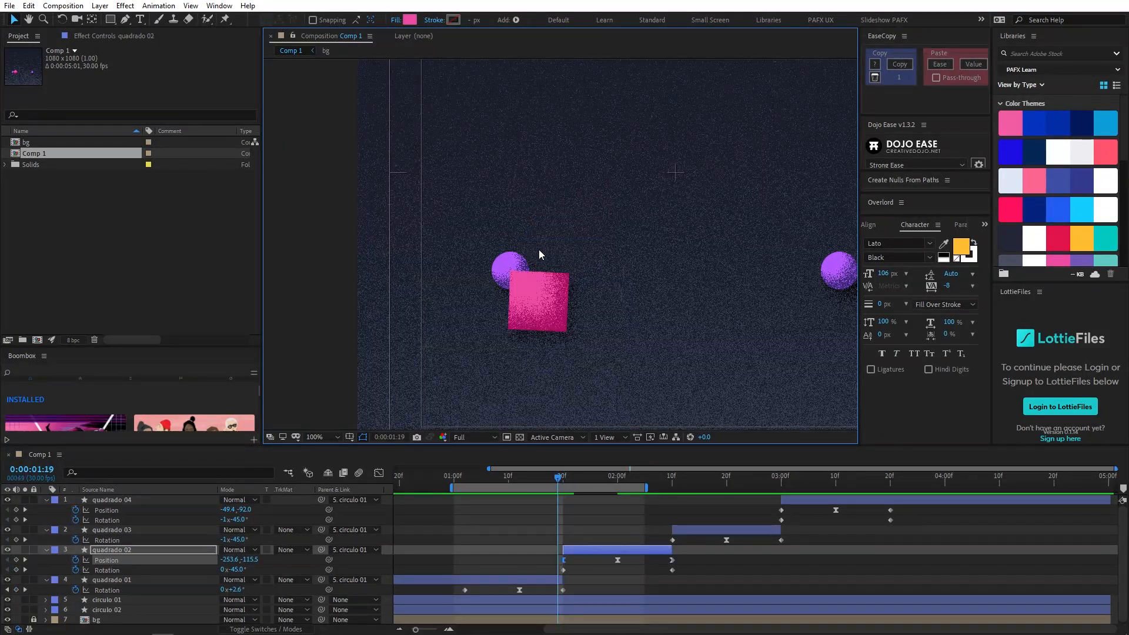
pyautogui.press('pagedown')
pyautogui.press('pageup')
pyautogui.press('pagedown')
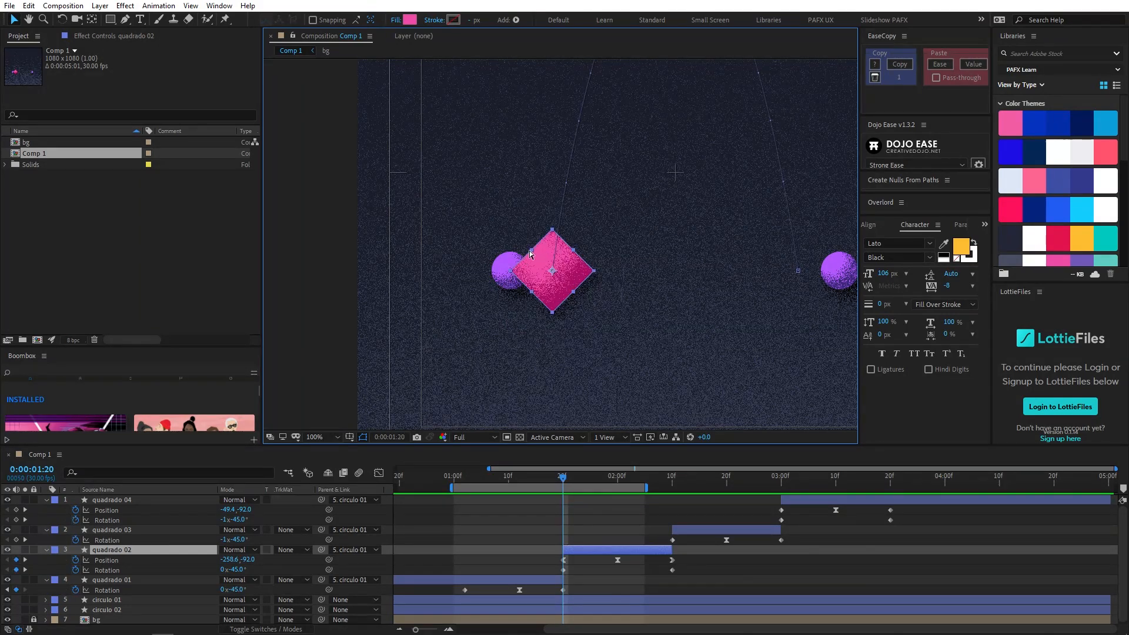
pyautogui.press('pageup')
pyautogui.press('pagedown')
# - Try moving quadrado 02's Position keyframe at 0:00:01:20 up the arc to about -254.1, -125.5 and preview the handoff
pyautogui.moveTo(556, 296); pyautogui.dragTo(559, 265)
pyautogui.moveTo(568, 485)
pyautogui.mouseDown()
pyautogui.moveTo(560, 478)
pyautogui.moveTo(582, 478)
pyautogui.moveTo(568, 478)
pyautogui.mouseUp()
pyautogui.moveTo(563, 255); pyautogui.dragTo(565, 245)
pyautogui.scroll(-1, 595, 320)
pyautogui.moveTo(626, 285); pyautogui.dragTo(606, 288)
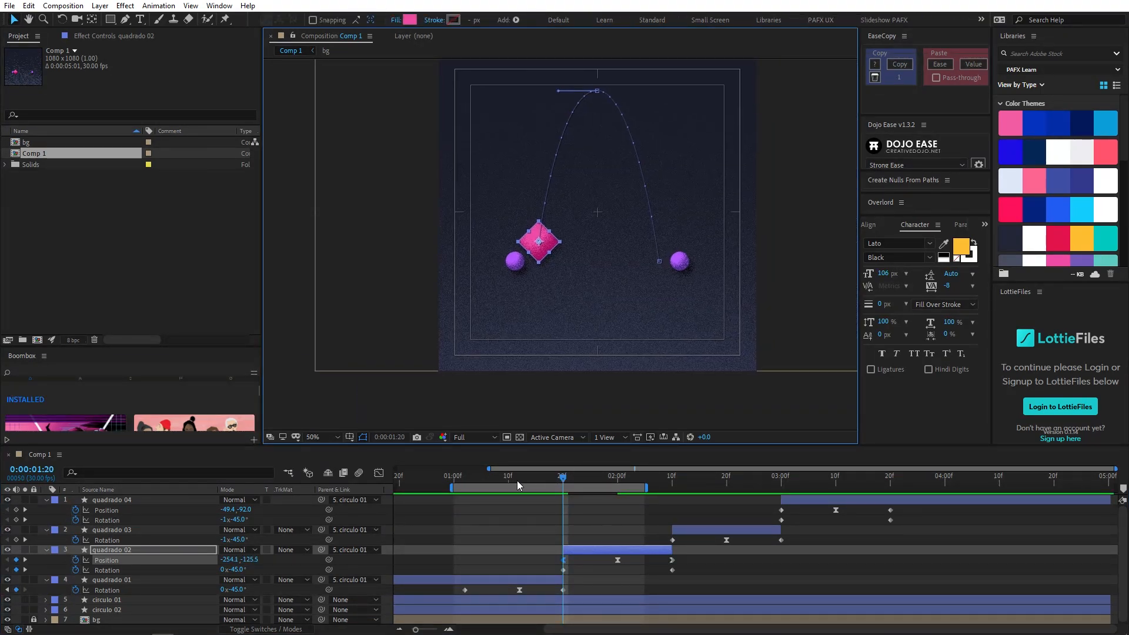
pyautogui.click(502, 481)
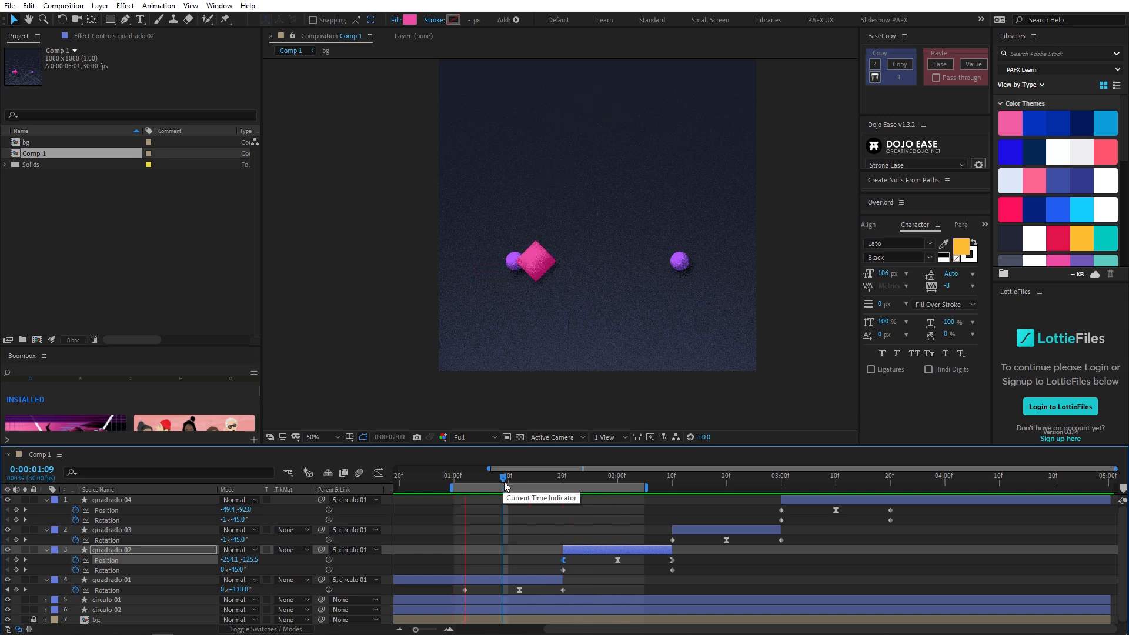
pyautogui.moveTo(504, 483); pyautogui.dragTo(566, 534)
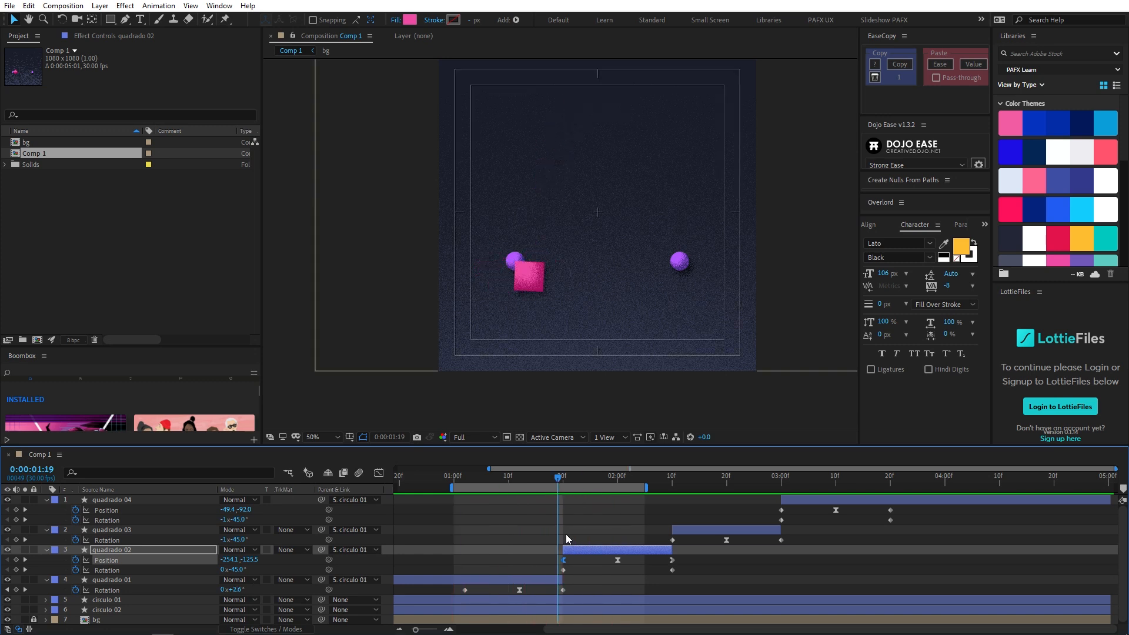
# - Extend quadrado 01 one frame to compare it with quadrado 02 at 0:00:01:20, then trim it back
pyautogui.click(562, 486)
pyautogui.click(562, 579)
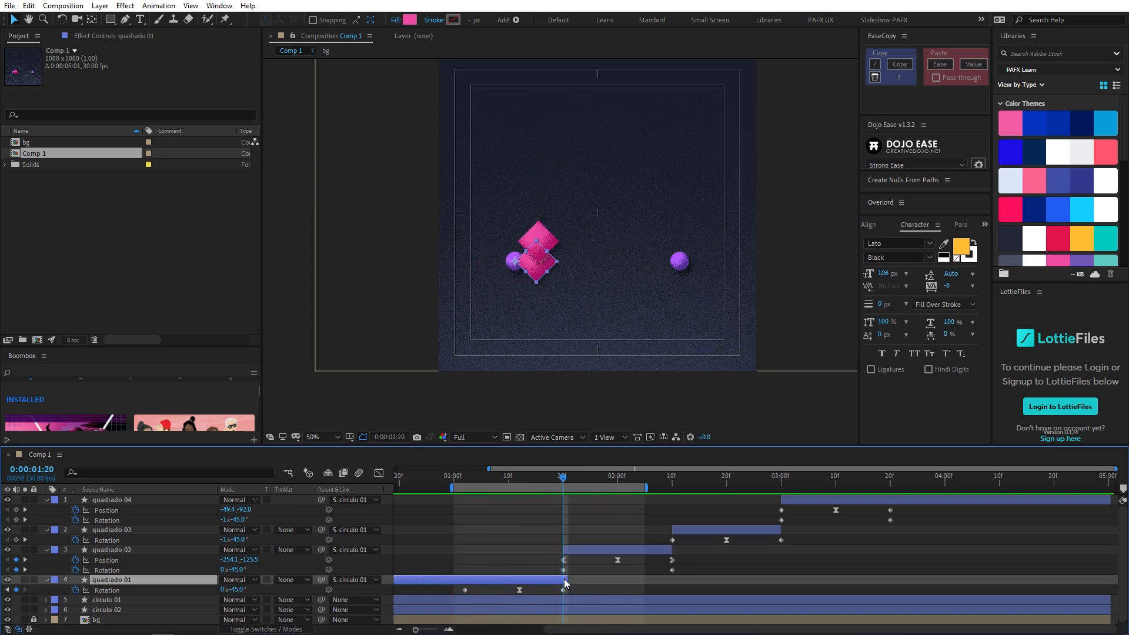
pyautogui.press('.')
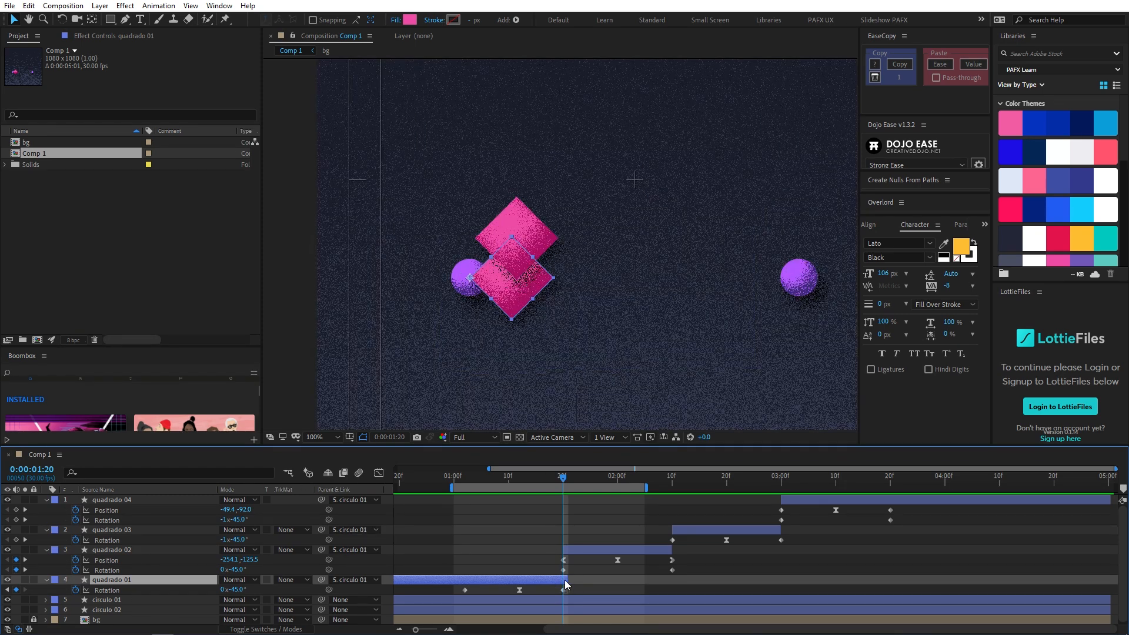
pyautogui.moveTo(565, 581); pyautogui.dragTo(562, 579)
# - Try shifting quadrado 02, quadrado 03 and quadrado 04 one frame earlier and trimming quadrado 01's end to 0:00:01:19
pyautogui.moveTo(556, 476)
pyautogui.mouseDown()
pyautogui.moveTo(547, 480)
pyautogui.moveTo(560, 485)
pyautogui.mouseUp()
pyautogui.click(573, 551)
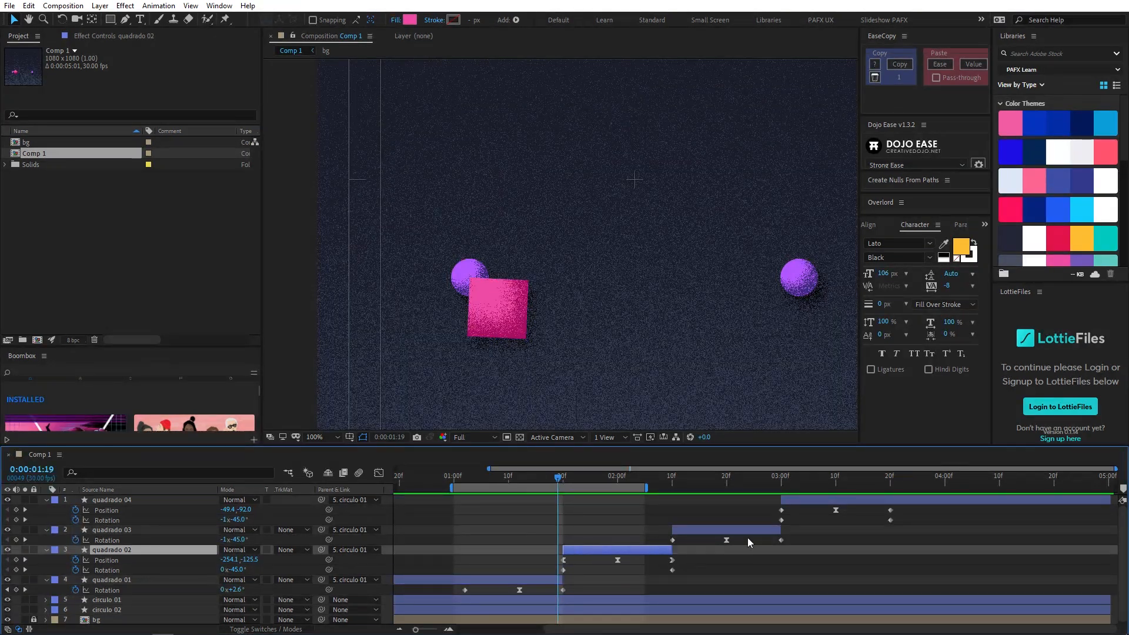
pyautogui.keyDown('shift'); pyautogui.click(826, 501); pyautogui.keyUp('shift')
pyautogui.hotkey('alt', 'pageup')
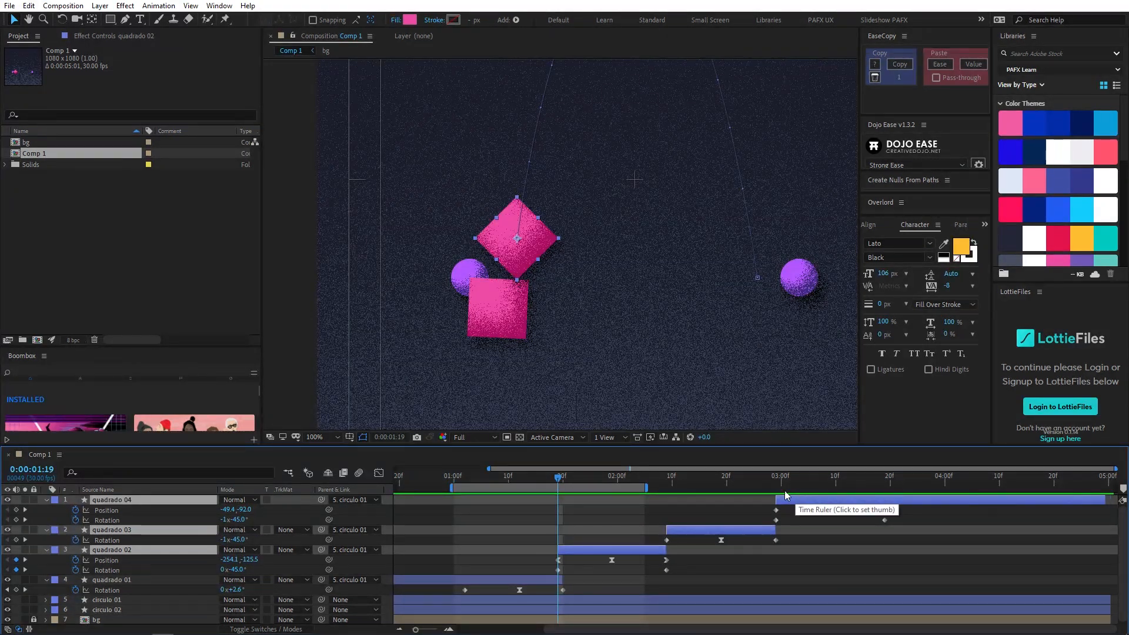
pyautogui.click(574, 581)
pyautogui.moveTo(563, 581); pyautogui.dragTo(558, 581)
pyautogui.moveTo(552, 480); pyautogui.dragTo(559, 493)
# - Try moving quadrado 02's Position keyframe at 0:00:01:19 to about -258.1, -112.0 and preview the toss
pyautogui.click(577, 550)
pyautogui.moveTo(519, 263); pyautogui.dragTo(522, 280)
pyautogui.moveTo(558, 479)
pyautogui.mouseDown()
pyautogui.moveTo(547, 479)
pyautogui.moveTo(559, 478)
pyautogui.mouseUp()
pyautogui.moveTo(522, 259); pyautogui.dragTo(520, 272)
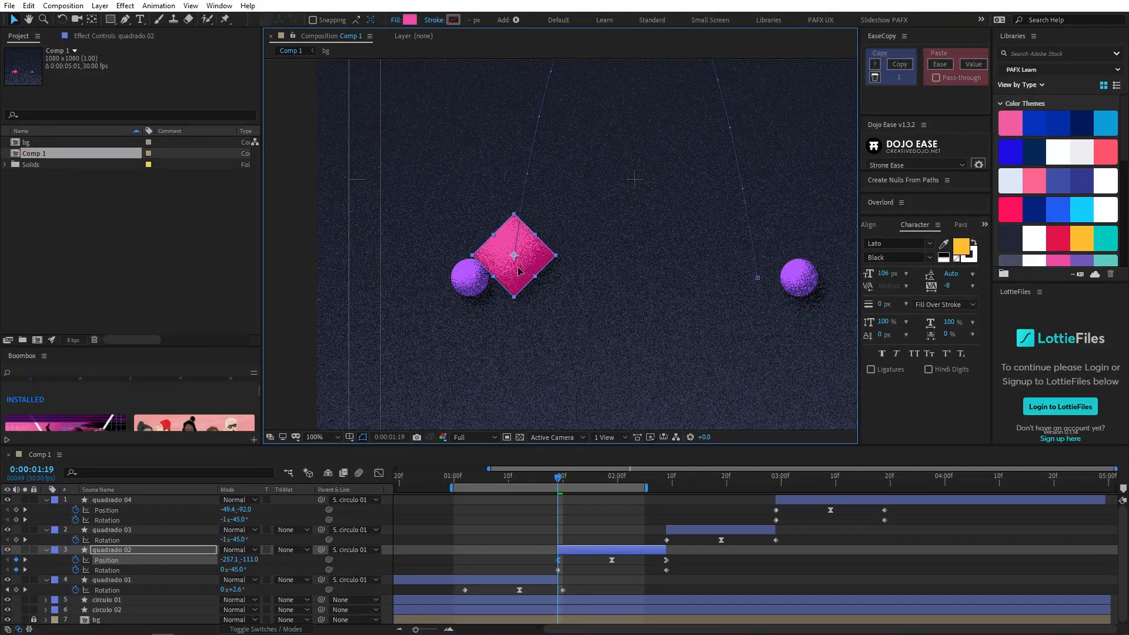
pyautogui.moveTo(553, 483); pyautogui.dragTo(528, 481)
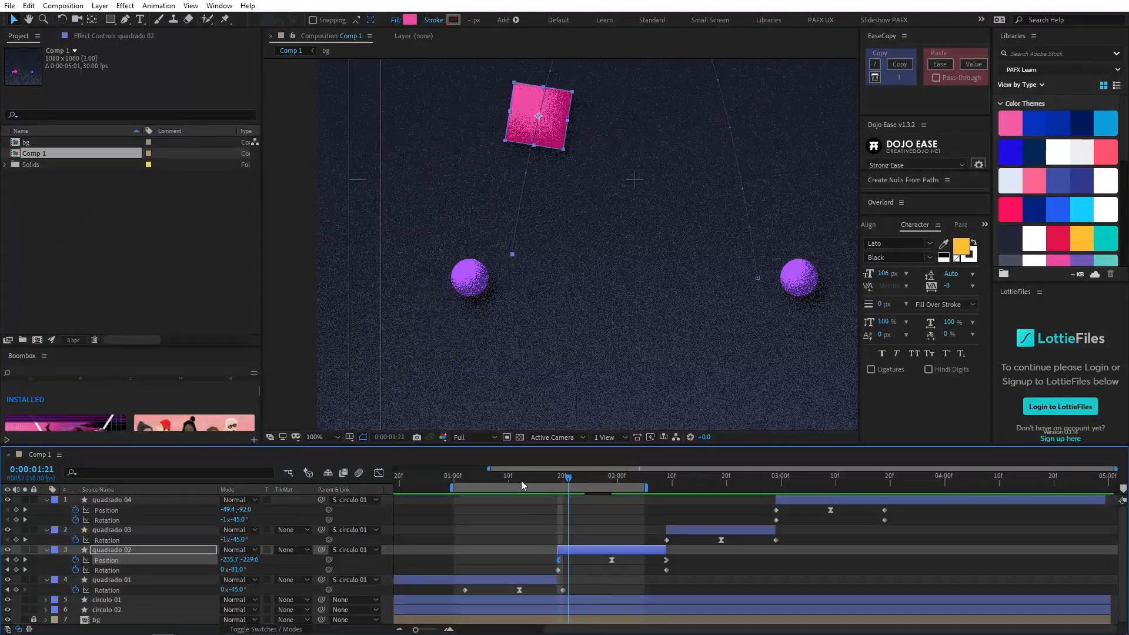
pyautogui.scroll(-2, 532, 300)
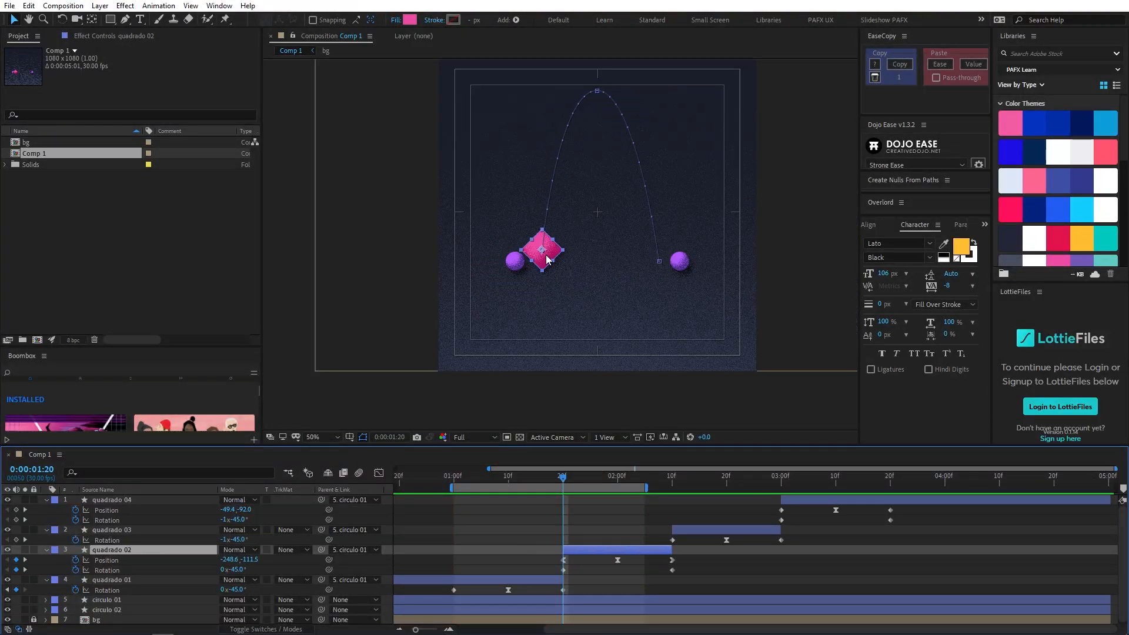
# - Undo the layer and keyframe shifts, move quadrado 02's Position at 0:00:01:20 to about -245.6, -129.5, and preview the toss
pyautogui.moveTo(546, 259); pyautogui.dragTo(546, 252)
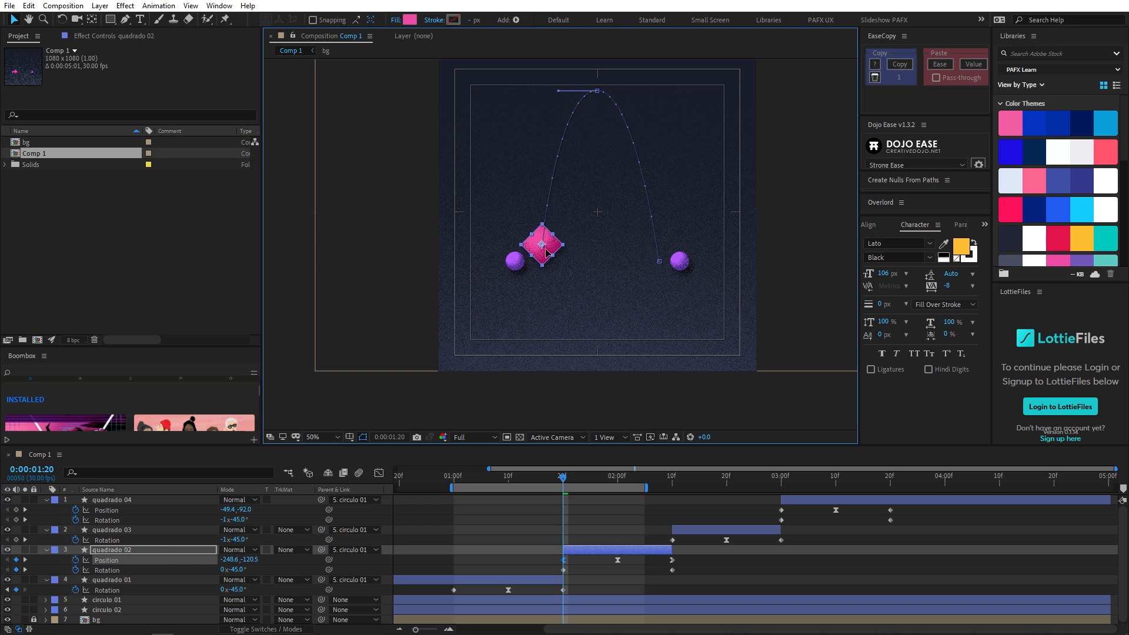
pyautogui.moveTo(563, 477); pyautogui.dragTo(518, 476)
pyautogui.press('space')
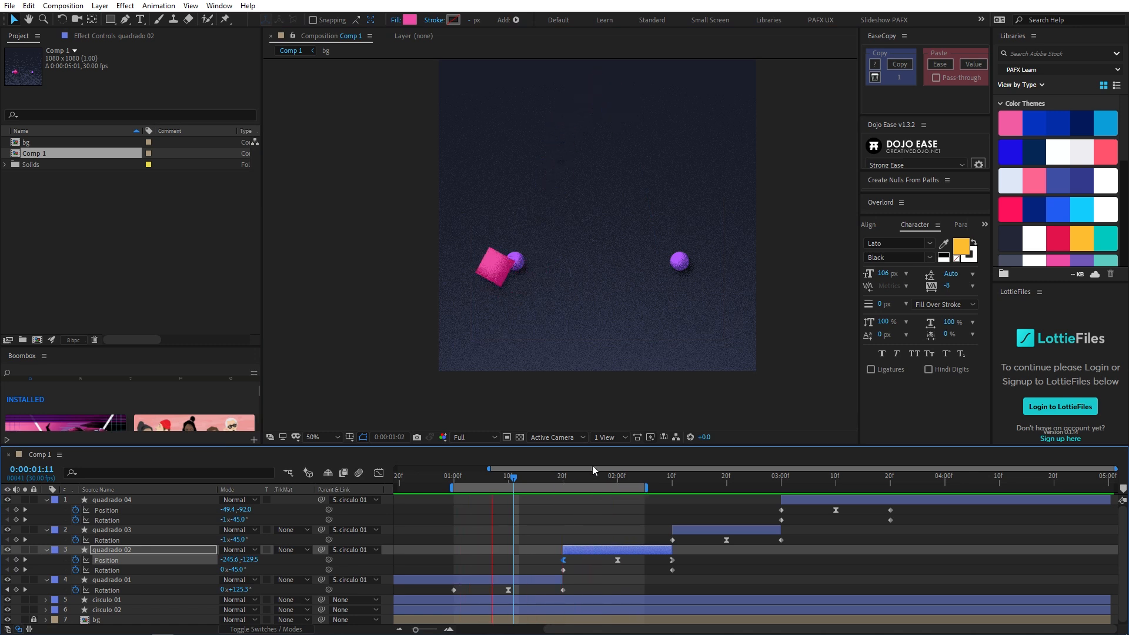
# - End the work area at 0:00:02:17 and preview the toss together with the start of the second swing
pyautogui.click(711, 478)
pyautogui.press('n')
pyautogui.press('space')
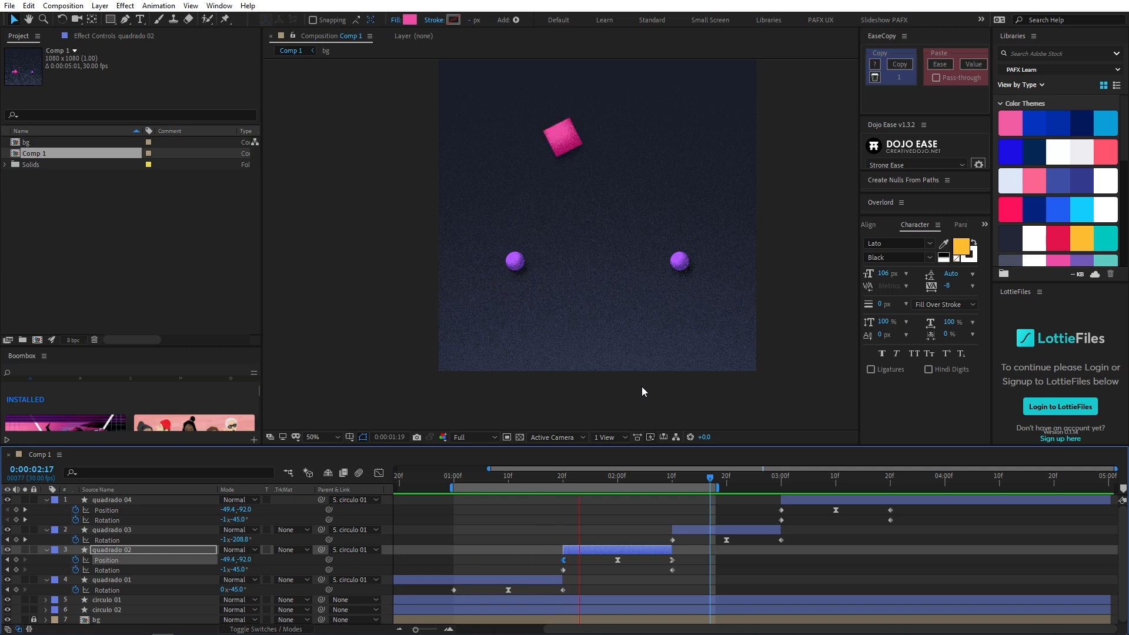
pyautogui.press('space')
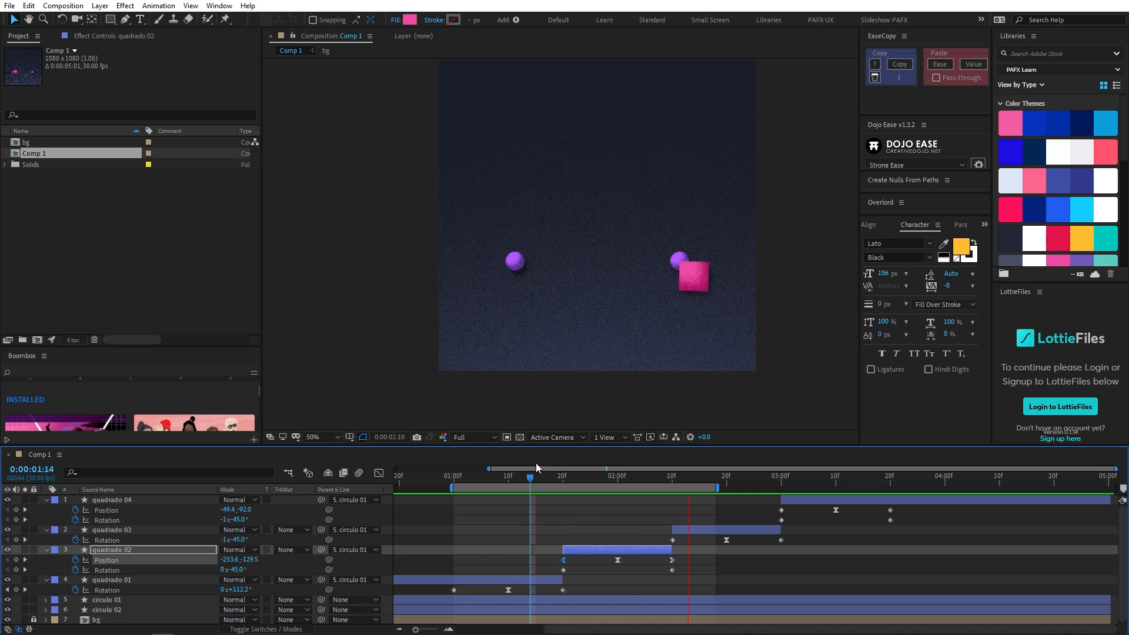
# - Extend the work area's end to about 0:00:03:25 and shift quadrado 03's last two Rotation keyframes two frames earlier
pyautogui.moveTo(531, 477); pyautogui.dragTo(672, 480)
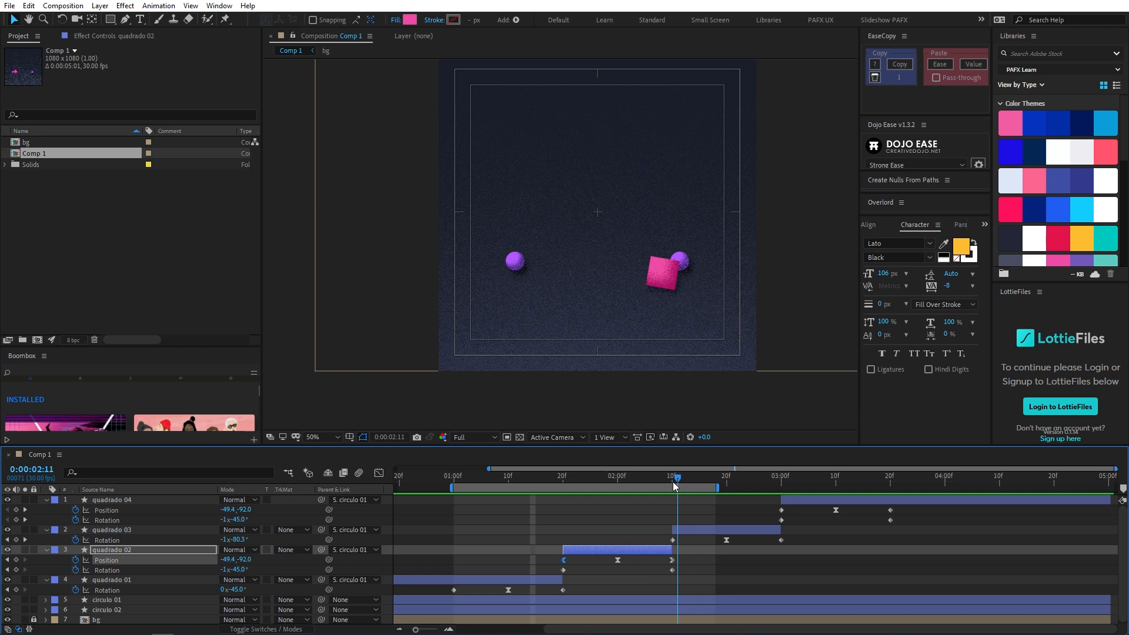
pyautogui.moveTo(563, 481); pyautogui.dragTo(920, 486)
pyautogui.moveTo(674, 484); pyautogui.dragTo(694, 494)
pyautogui.click(682, 529)
pyautogui.moveTo(709, 545); pyautogui.dragTo(799, 545)
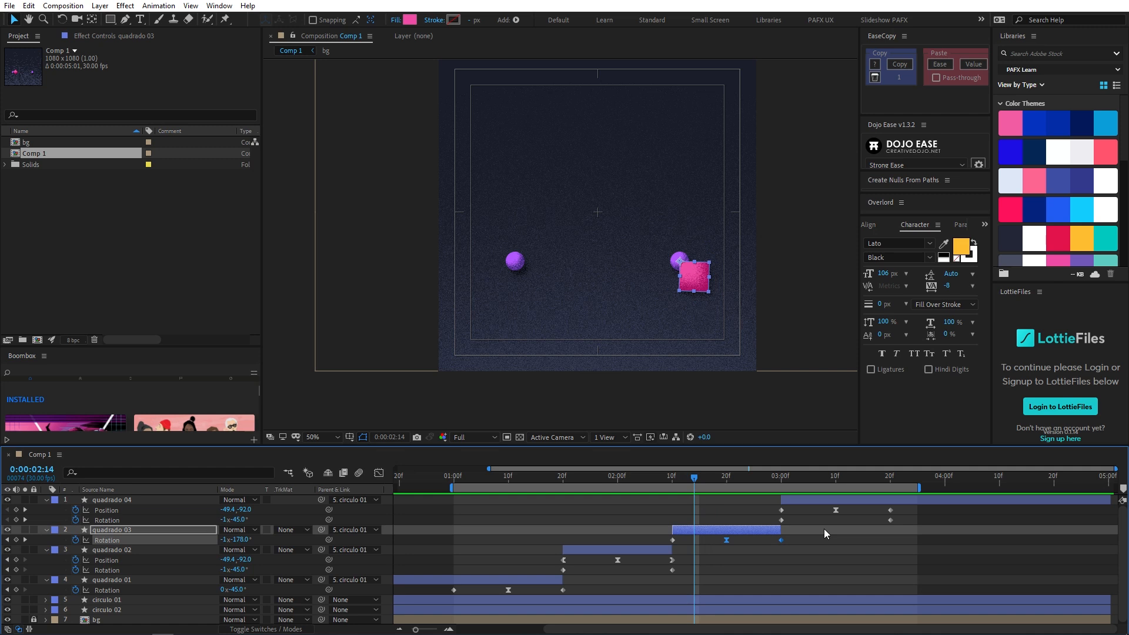
pyautogui.hotkey('alt', 'Left')
pyautogui.hotkey('alt', 'Left')
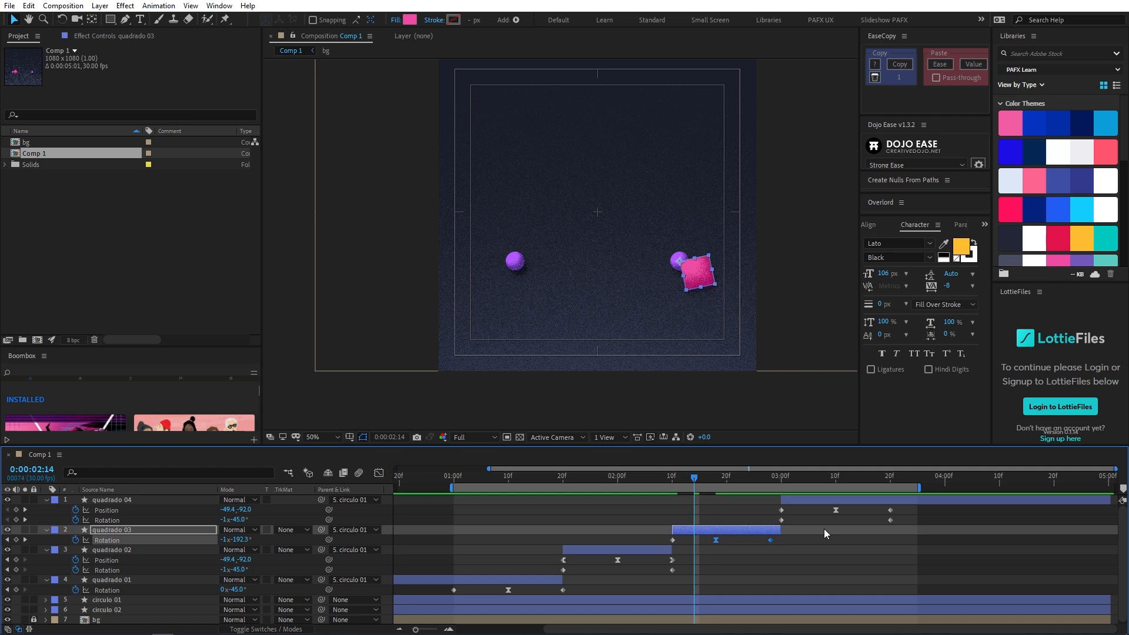
# - Set the work area from 0:00:01:29 to 0:00:03:00 and preview the landing and swing around the second circle
pyautogui.moveTo(689, 478); pyautogui.dragTo(613, 481)
pyautogui.press("'")
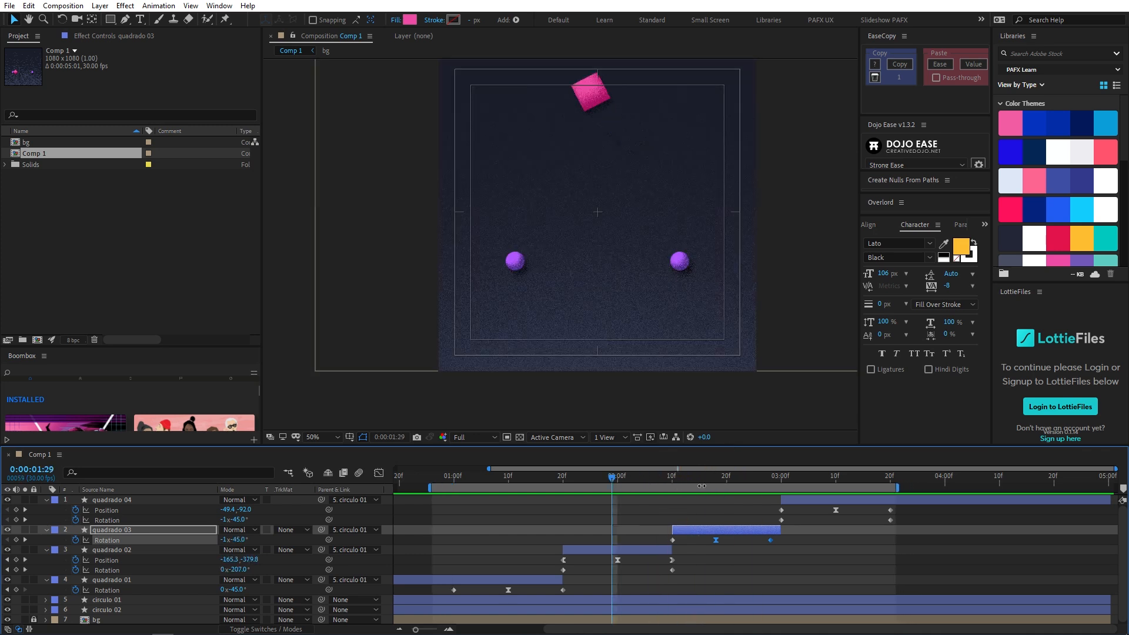
pyautogui.press('b')
pyautogui.press("'")
pyautogui.press('space')
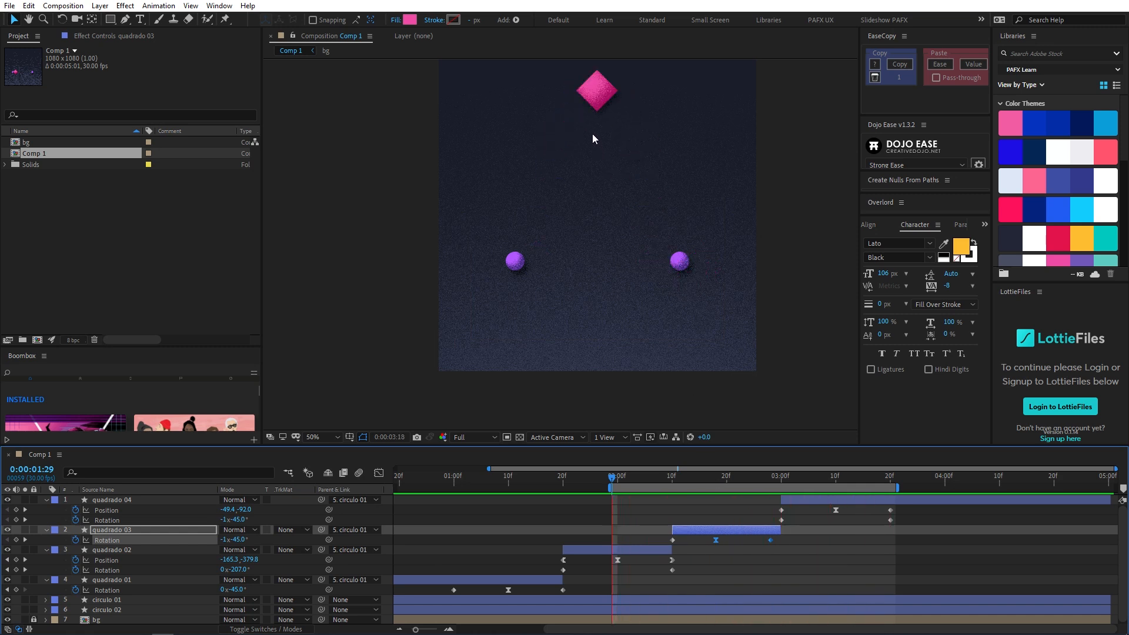
pyautogui.click(782, 478)
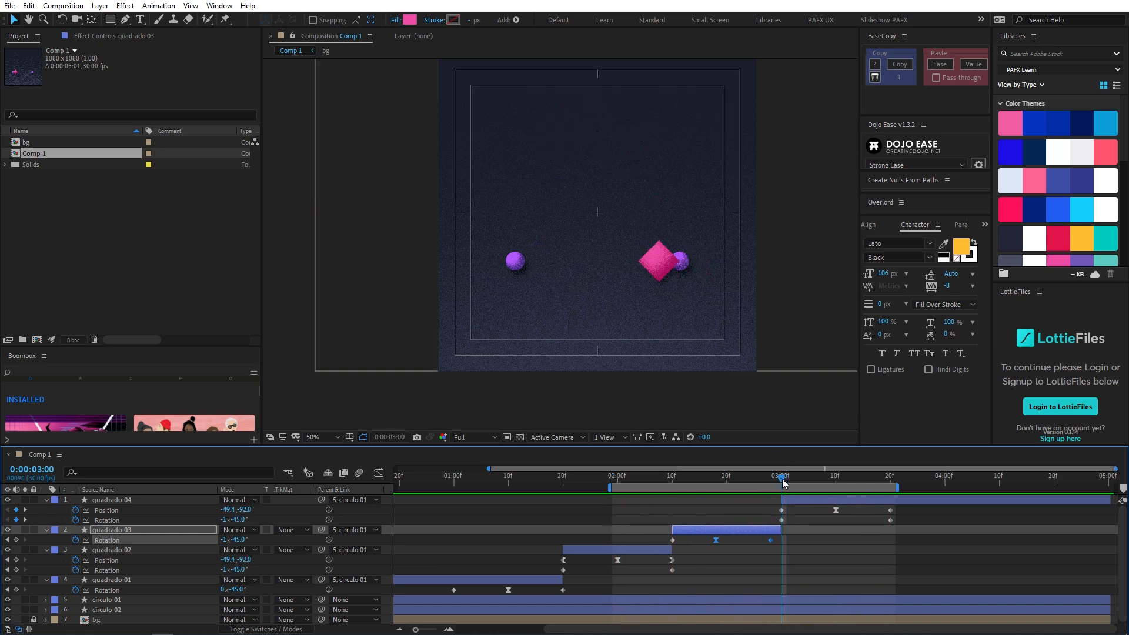
pyautogui.press('n')
pyautogui.press('space')
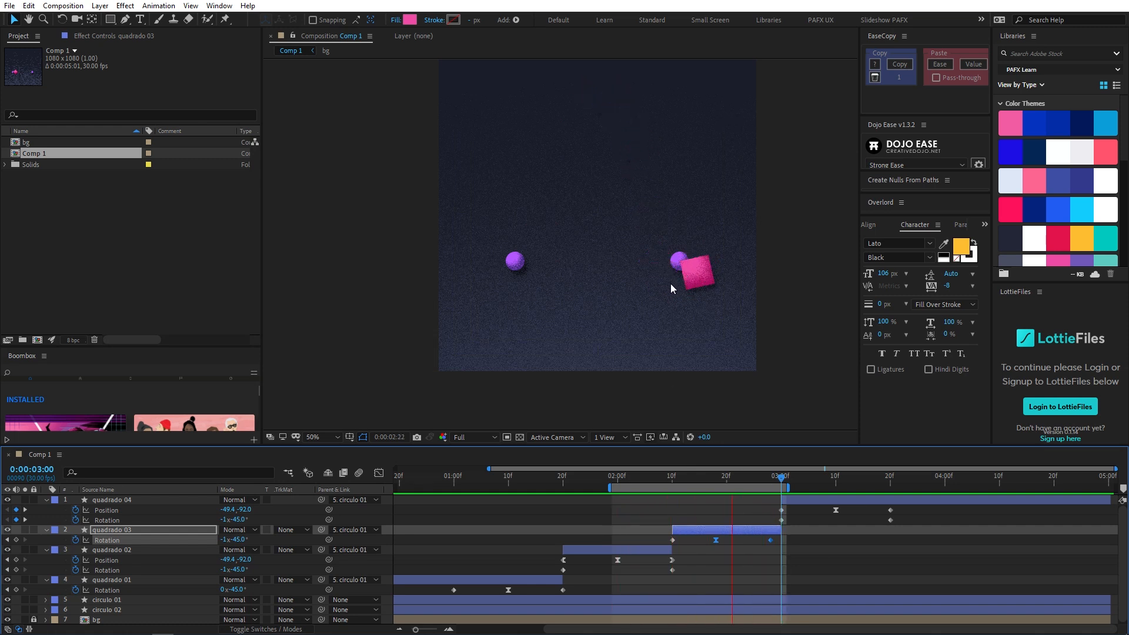
# - Try quadrado 03's last two Rotation keyframes two frames later, restore their timing, and check the start of the swing
pyautogui.moveTo(696, 538); pyautogui.dragTo(794, 536)
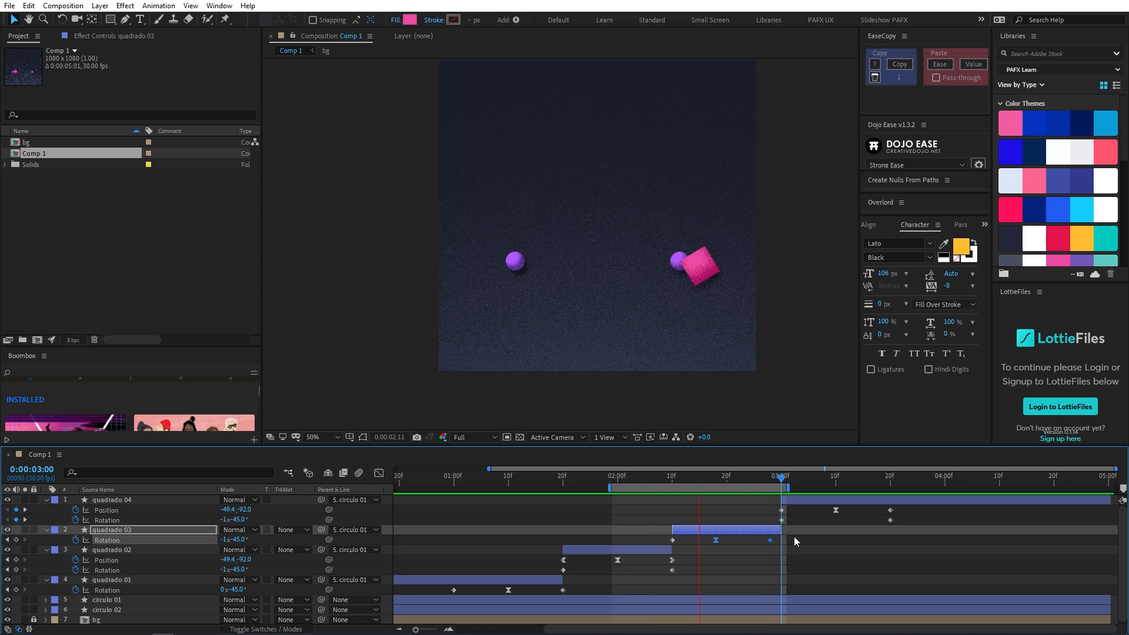
pyautogui.hotkey('alt', 'Right')
pyautogui.hotkey('alt', 'Right')
pyautogui.hotkey('alt', 'Left')
pyautogui.hotkey('alt', 'Left')
pyautogui.click(693, 477)
pyautogui.moveTo(692, 481); pyautogui.dragTo(599, 488)
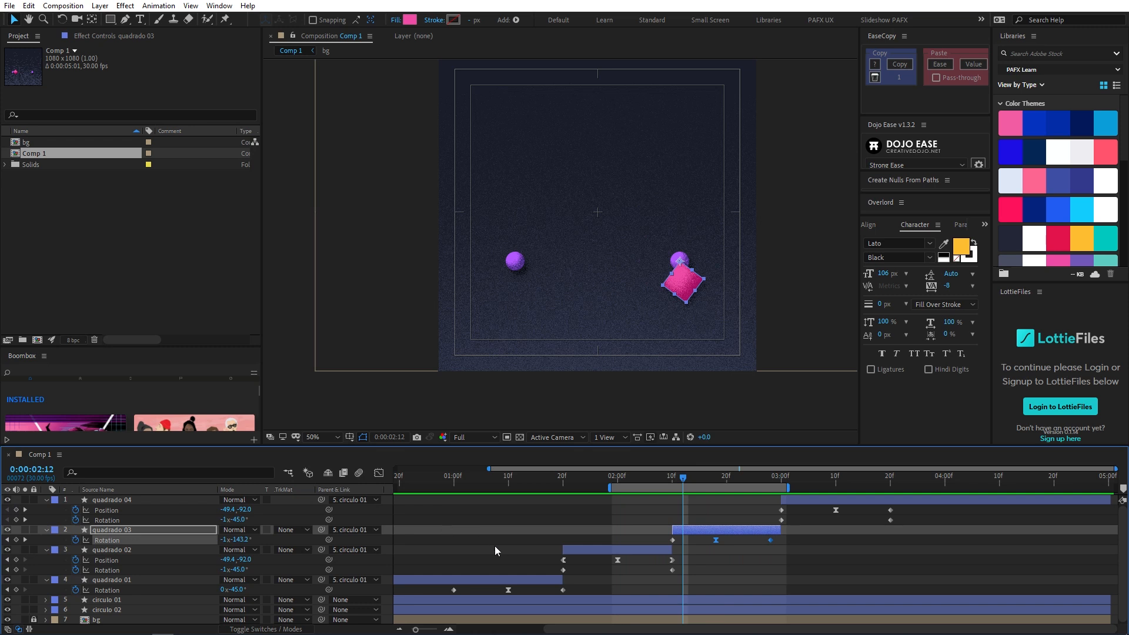
# - Trim quadrado 03's end to 0:00:02:28 and shift quadrado 04 two frames earlier so it starts there
pyautogui.moveTo(693, 478); pyautogui.dragTo(786, 486)
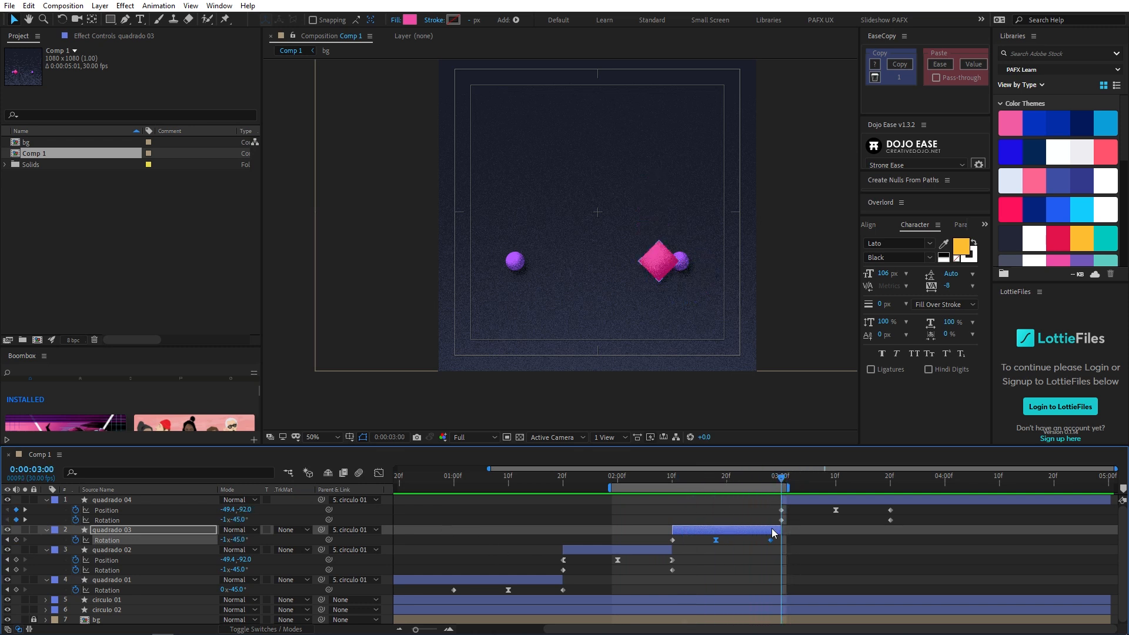
pyautogui.click(815, 541)
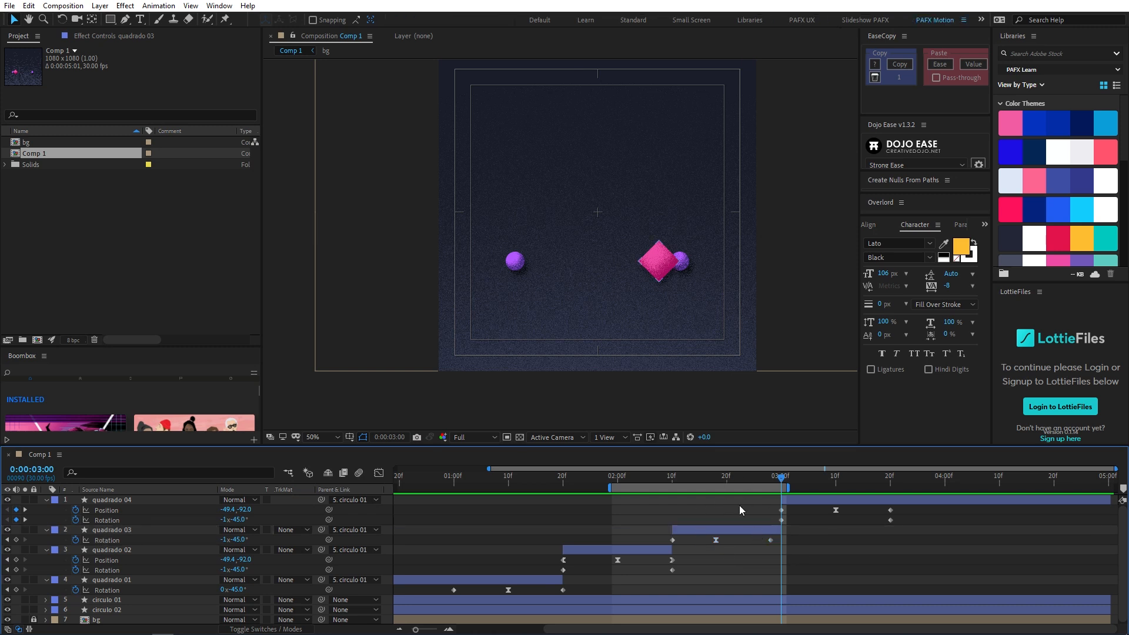
pyautogui.click(787, 528)
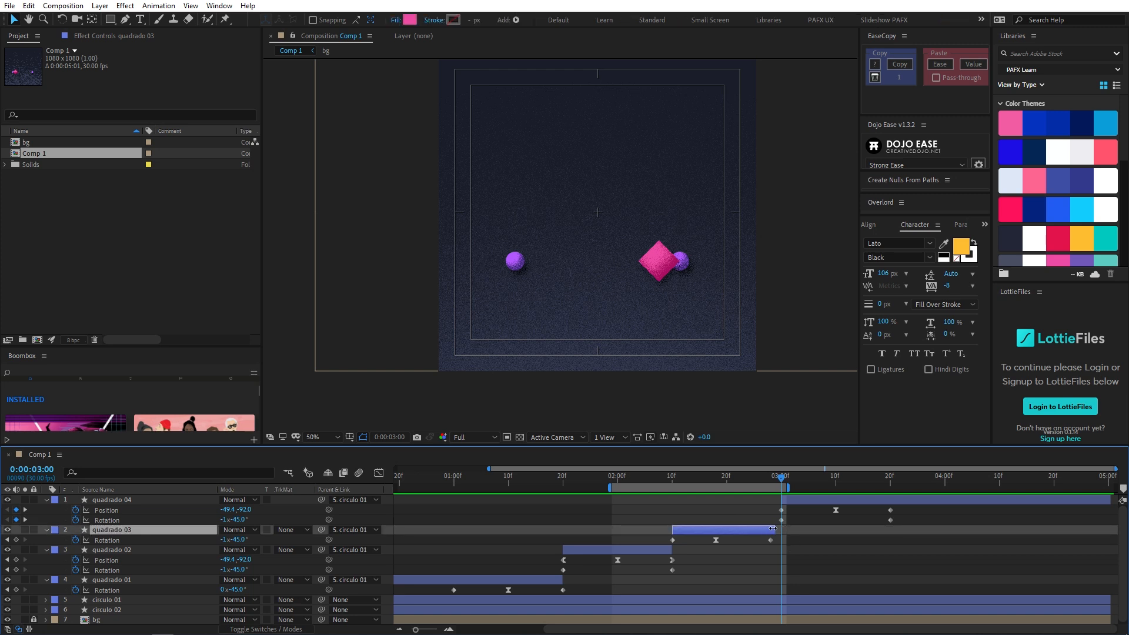
pyautogui.click(799, 503)
# - Extend the work area's end to about 0:00:03:29 and preview the second swing leading into the return toss
pyautogui.moveTo(816, 497); pyautogui.dragTo(941, 489)
pyautogui.press('space')
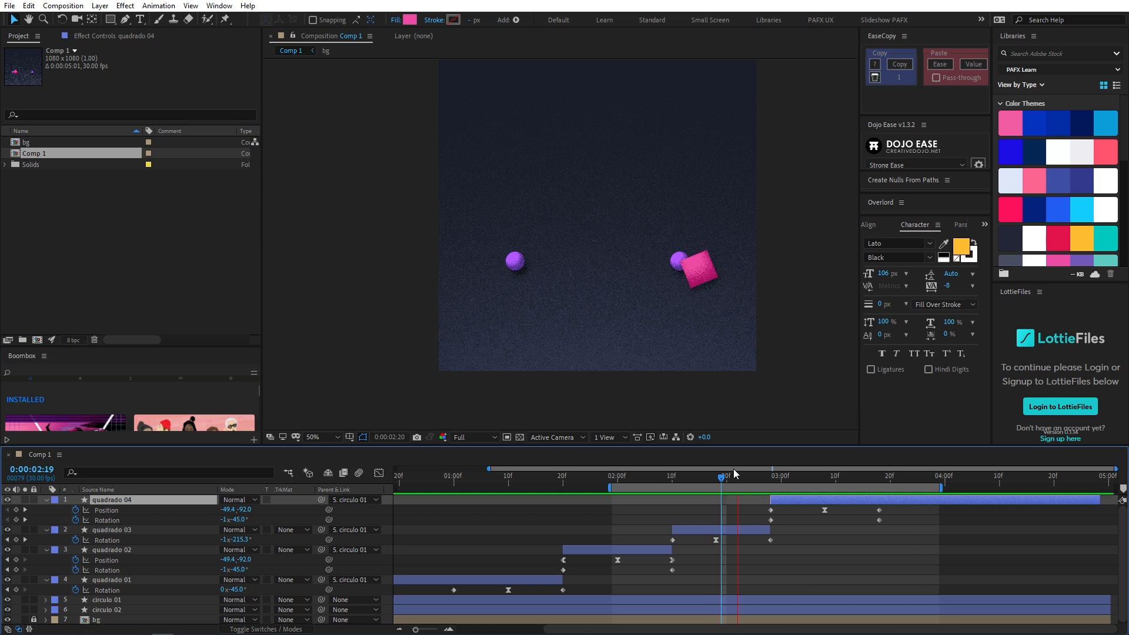
pyautogui.moveTo(764, 476)
pyautogui.mouseDown()
pyautogui.moveTo(775, 479)
pyautogui.moveTo(763, 466)
pyautogui.mouseUp()
# - In quadrado 04's Position speed graph, shorten the first and last keyframes' influence so the toss starts and ends at peak speed
pyautogui.moveTo(678, 331); pyautogui.dragTo(670, 329)
pyautogui.scroll(1, 669, 330)
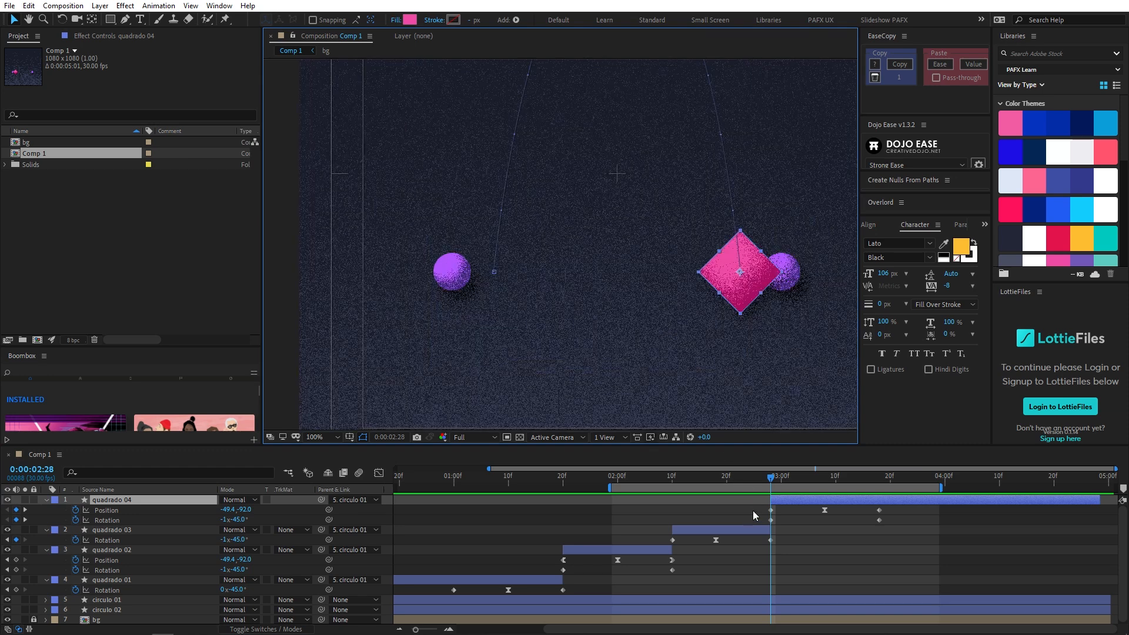
pyautogui.moveTo(759, 507); pyautogui.dragTo(780, 513)
pyautogui.click(379, 473)
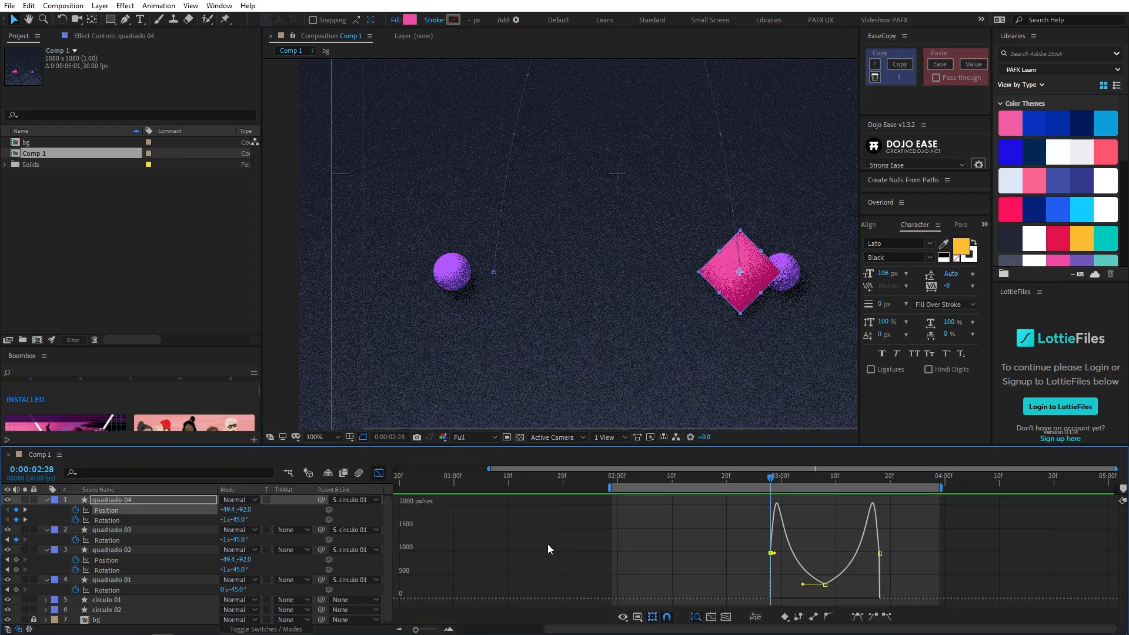
pyautogui.click(772, 553)
pyautogui.moveTo(774, 555); pyautogui.dragTo(772, 554)
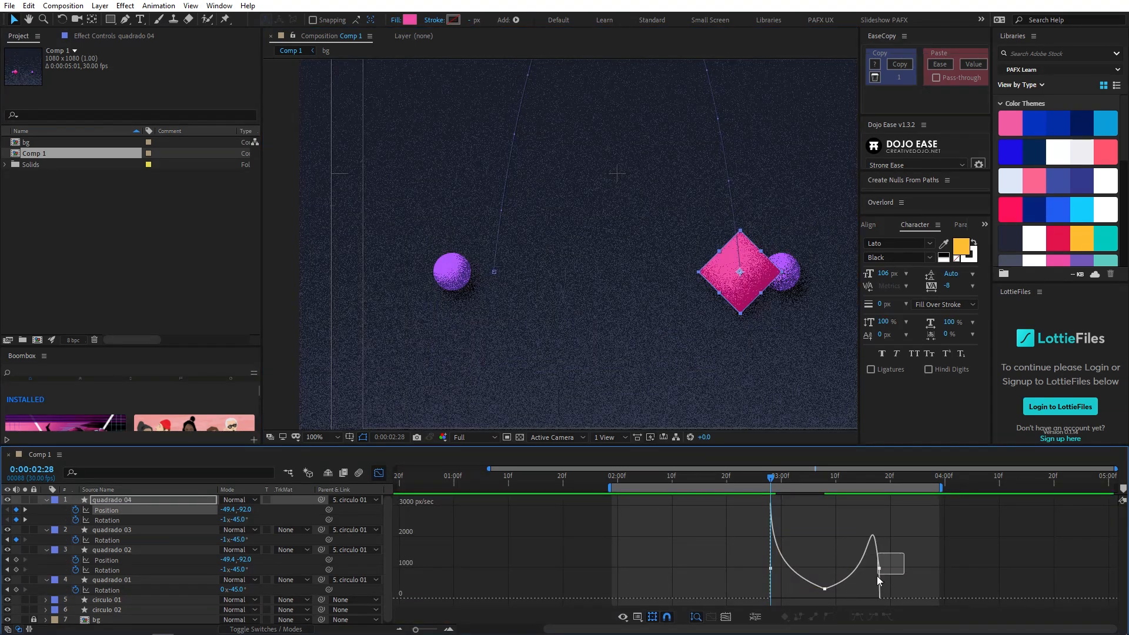
pyautogui.moveTo(876, 572); pyautogui.dragTo(879, 571)
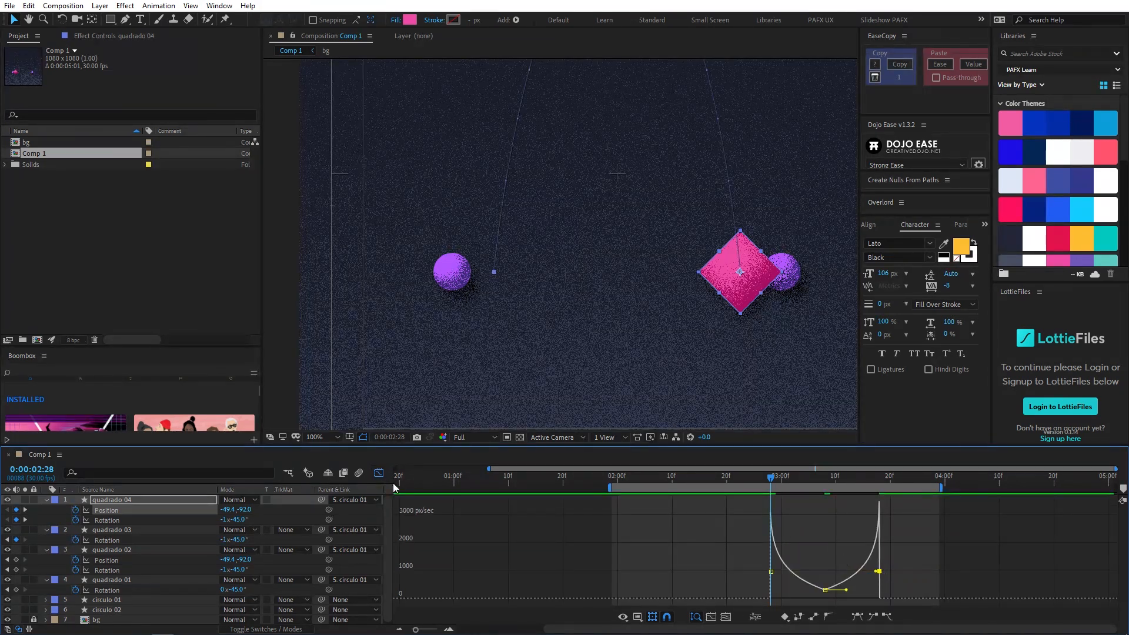
pyautogui.click(379, 472)
# - Move quadrado 04's Position keyframe at 0:00:02:28 up the arc to about -48.9, -111.5 and preview the return toss
pyautogui.moveTo(767, 482)
pyautogui.mouseDown()
pyautogui.moveTo(754, 484)
pyautogui.moveTo(772, 488)
pyautogui.mouseUp()
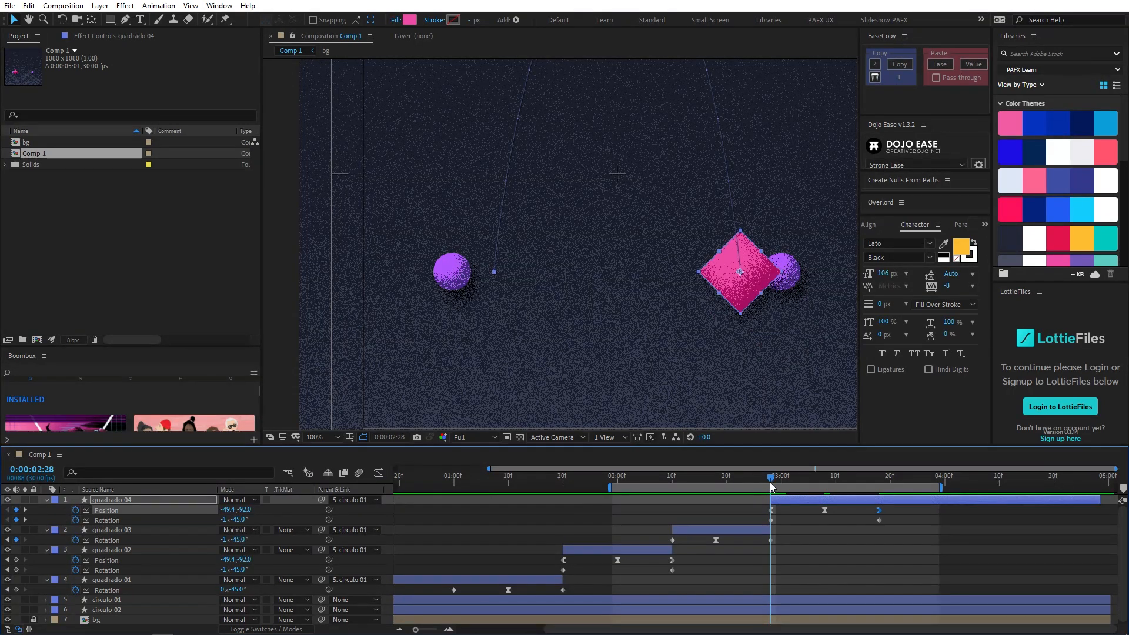
pyautogui.moveTo(759, 299); pyautogui.dragTo(760, 276)
pyautogui.moveTo(762, 481); pyautogui.dragTo(736, 493)
pyautogui.press('space')
pyautogui.scroll(-2, 749, 312)
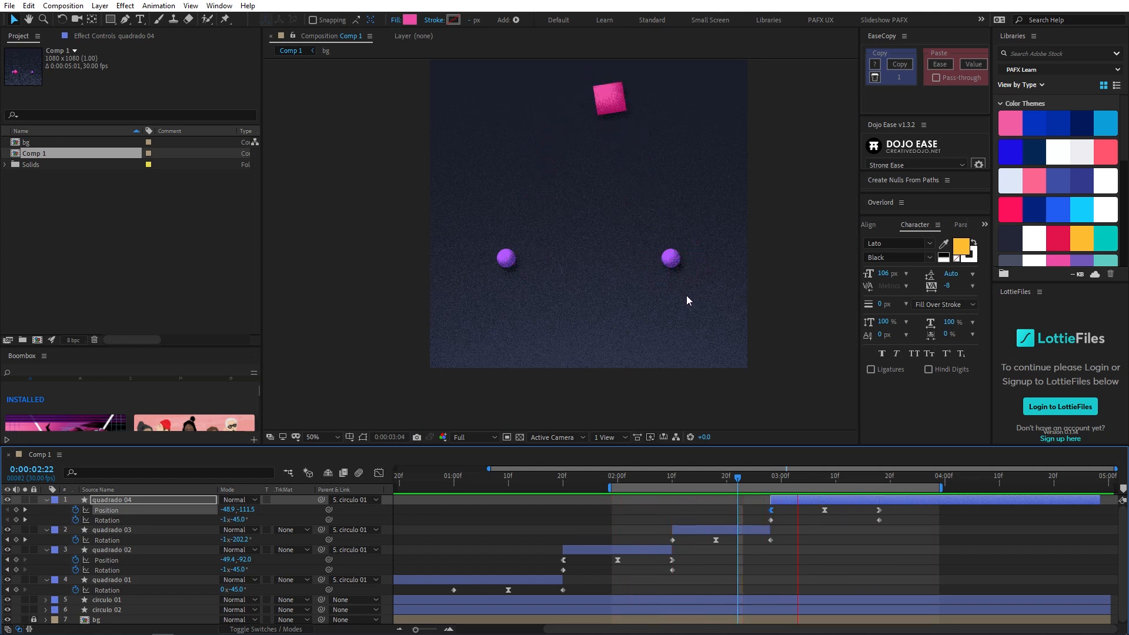
# - Move quadrado 01's first Rotation keyframe to 0:00:01:02 and start the work area at that frame
pyautogui.click(459, 481)
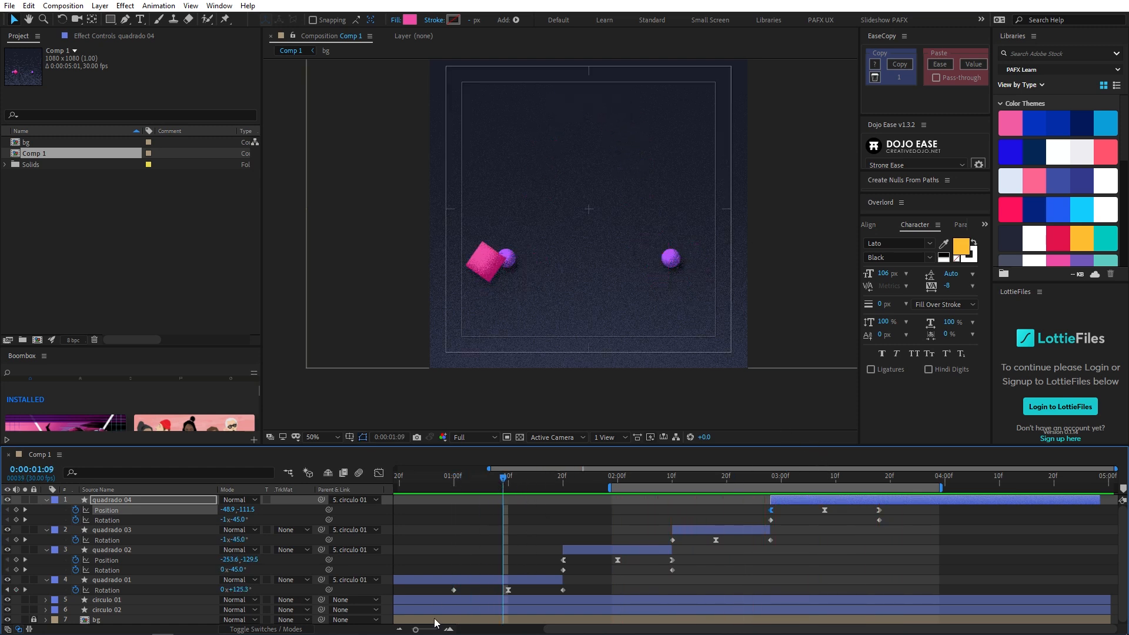
pyautogui.moveTo(443, 591); pyautogui.dragTo(457, 594)
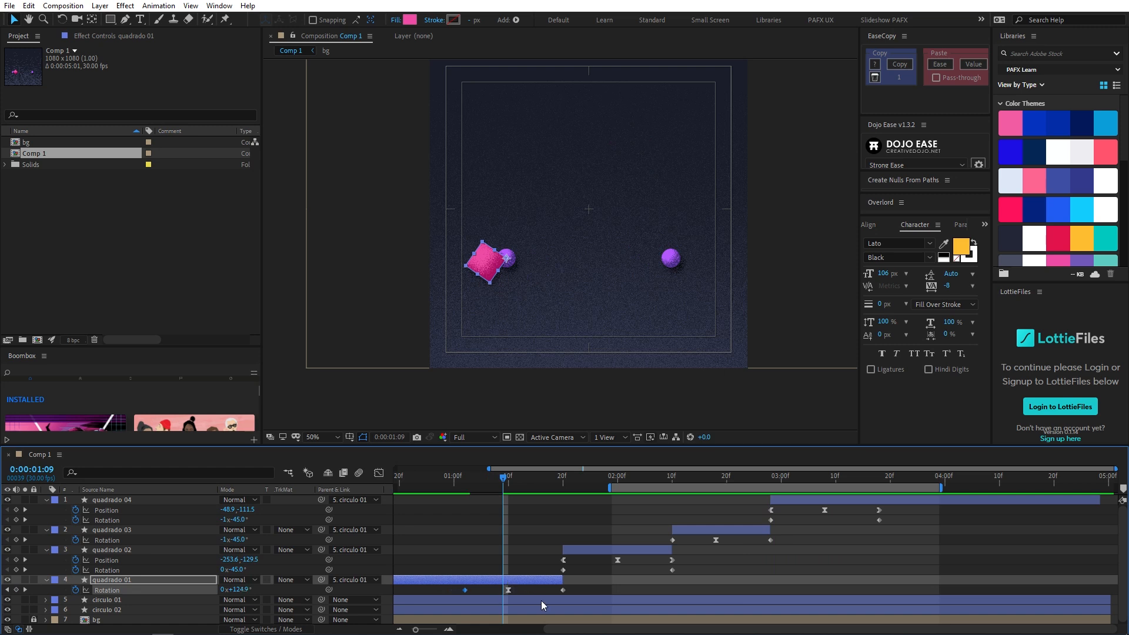
pyautogui.click(464, 479)
pyautogui.press('b')
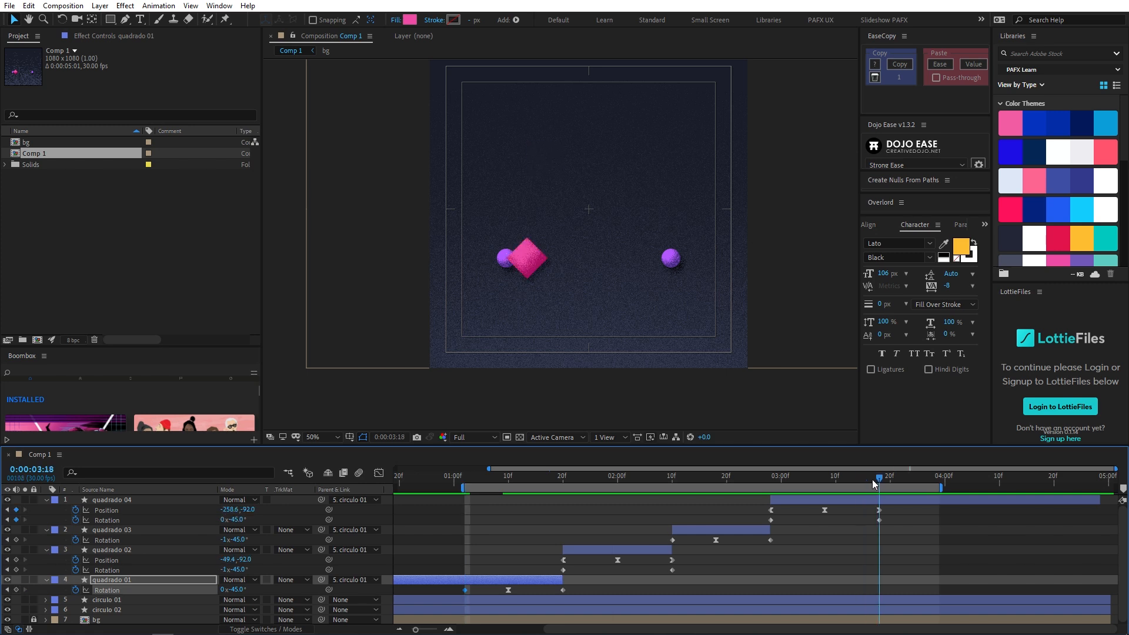
# - Set the work area's end at 0:00:03:17 and fit the composition view up to 100%
pyautogui.click(874, 479)
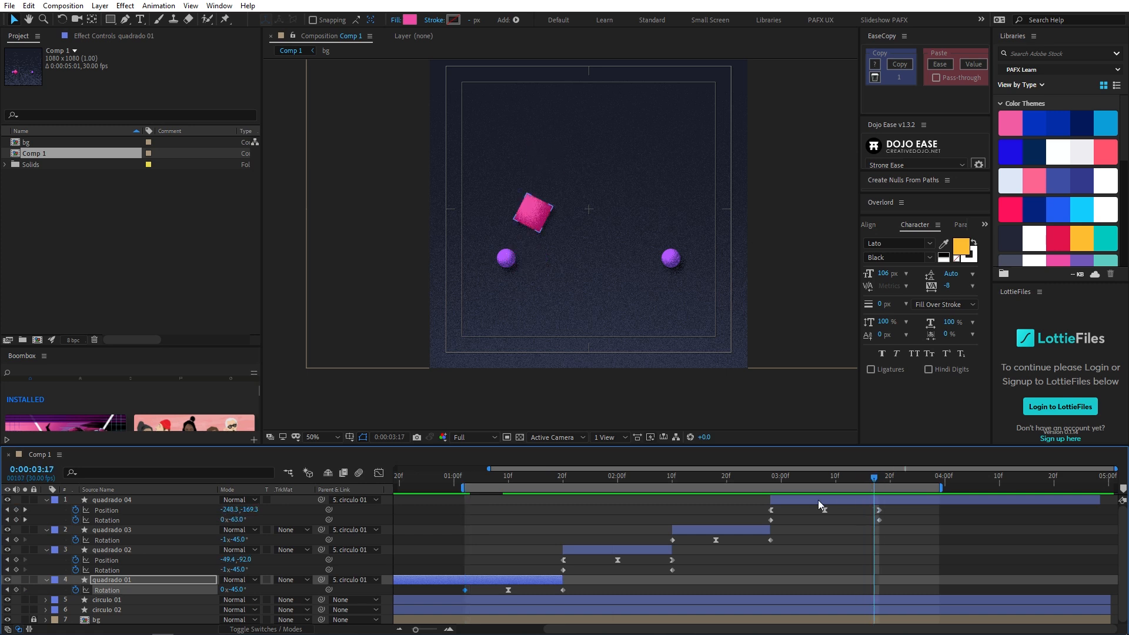
pyautogui.press('n')
pyautogui.click(325, 437)
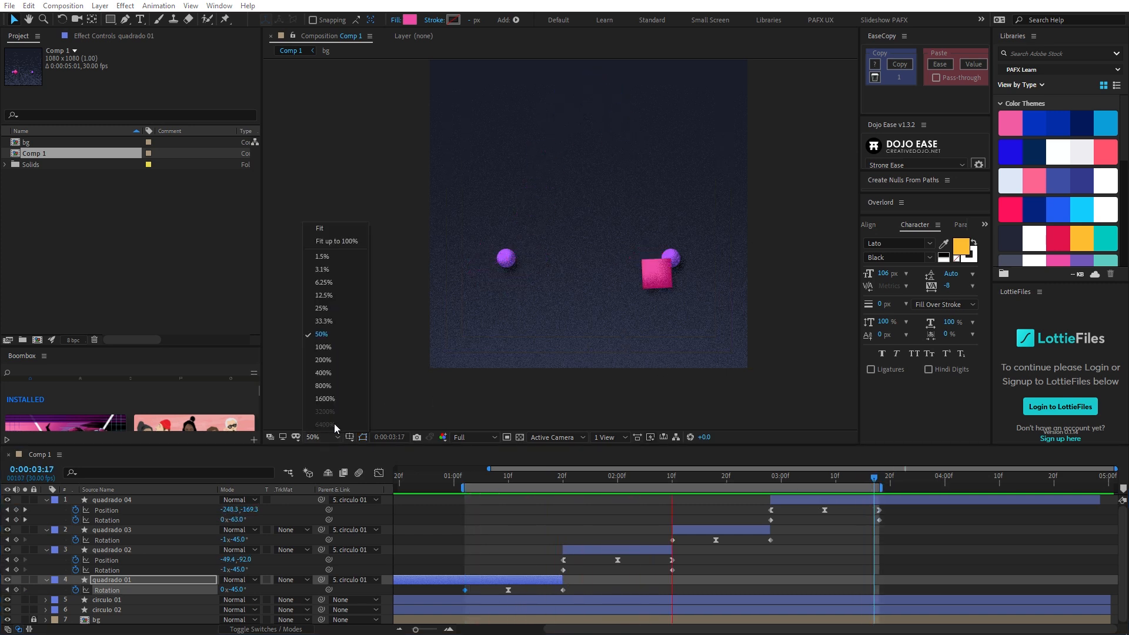
pyautogui.click(350, 246)
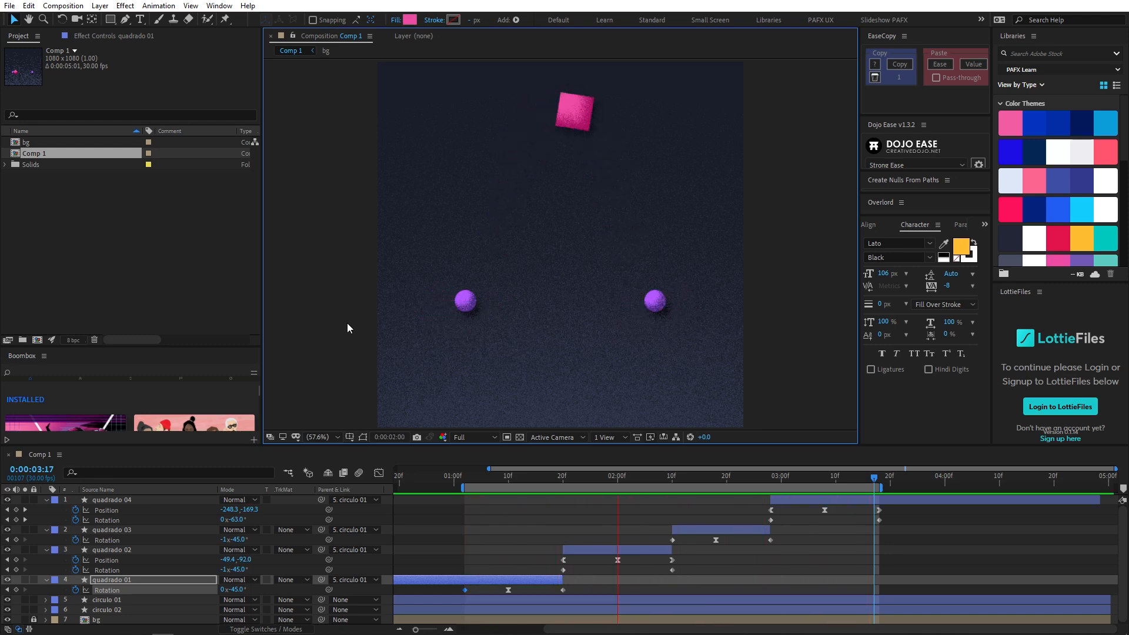
# - Shift quadrado 02's middle Position keyframe one frame earlier, to 0:00:01:29
pyautogui.moveTo(503, 475); pyautogui.dragTo(562, 458)
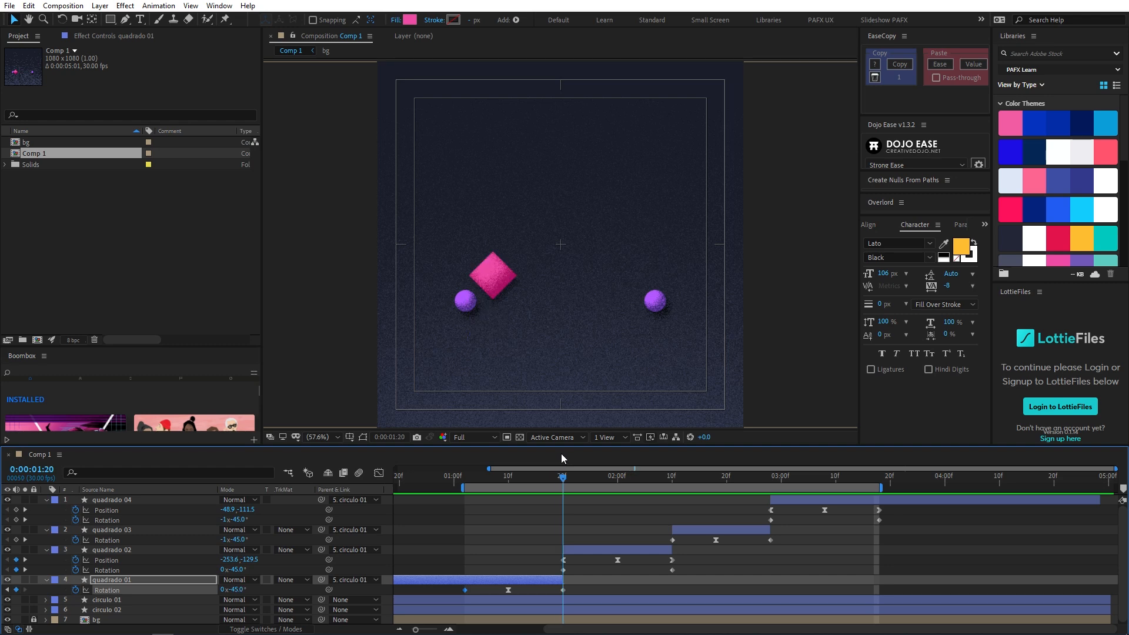
pyautogui.moveTo(565, 454); pyautogui.dragTo(644, 507)
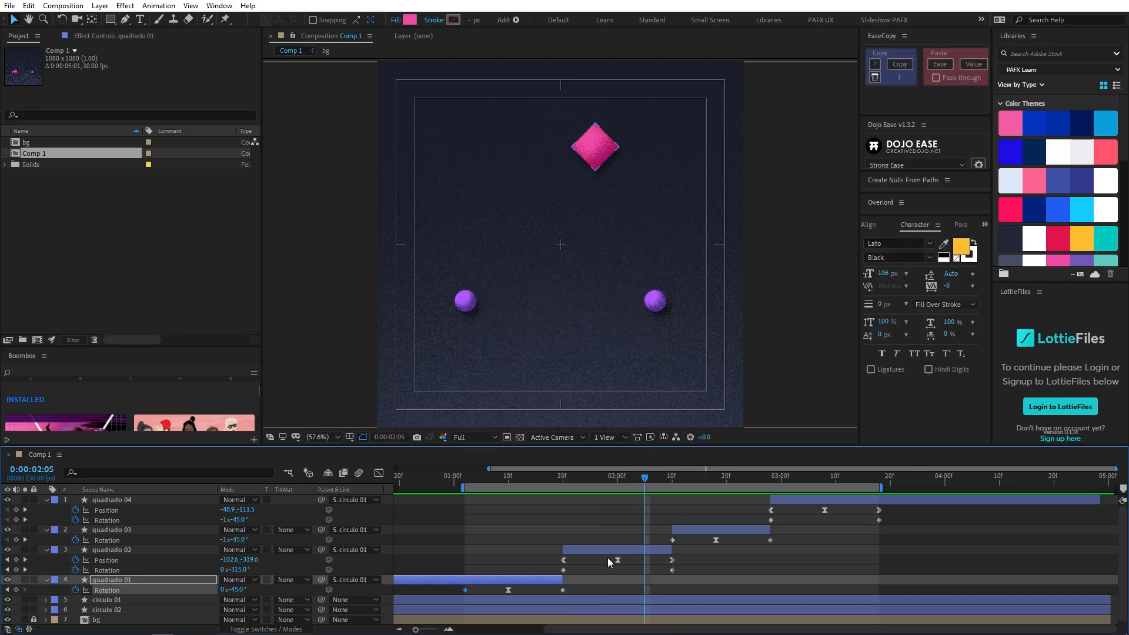
pyautogui.click(617, 560)
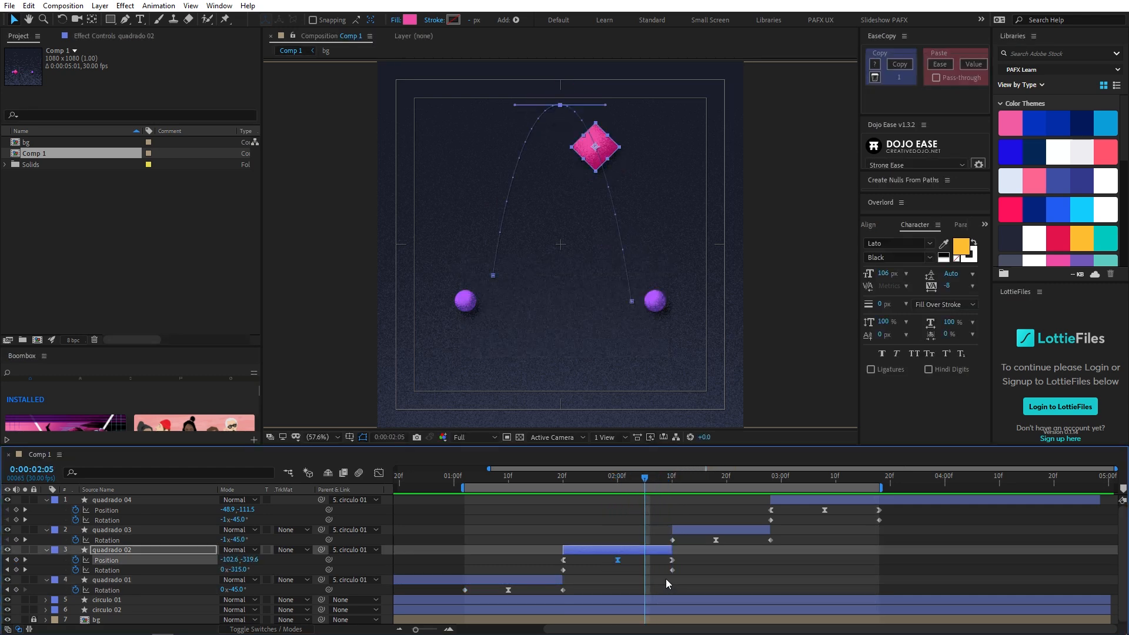
pyautogui.hotkey('alt', 'Left')
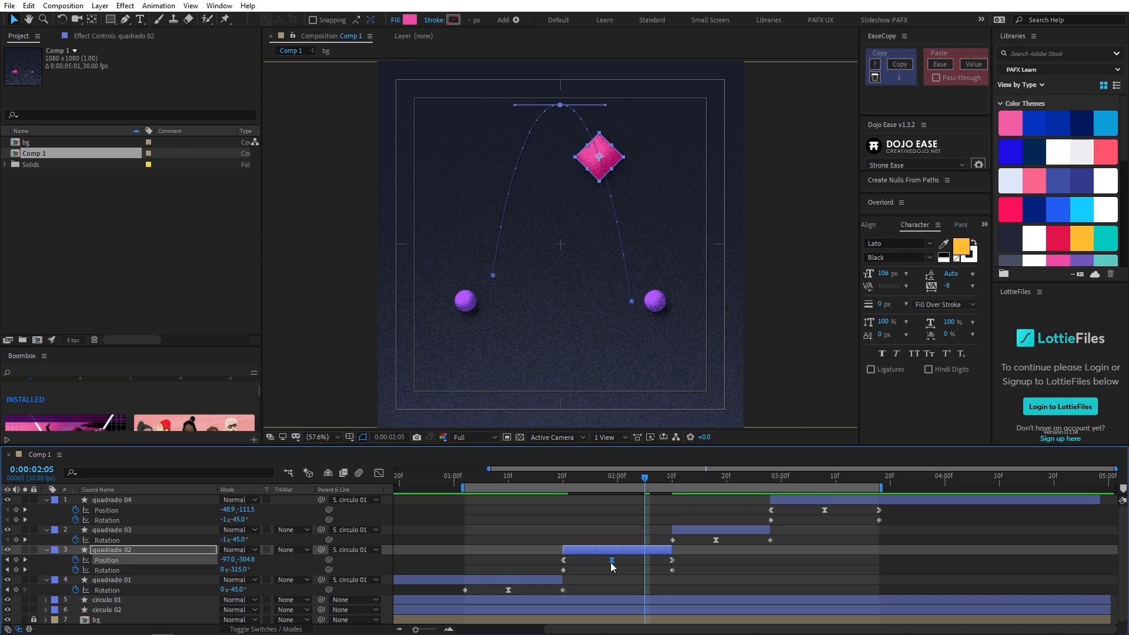
# - Preview the first swing and toss with the work area ending at 0:00:02:06 and again with it ending at 0:00:02:17
pyautogui.moveTo(587, 478); pyautogui.dragTo(503, 482)
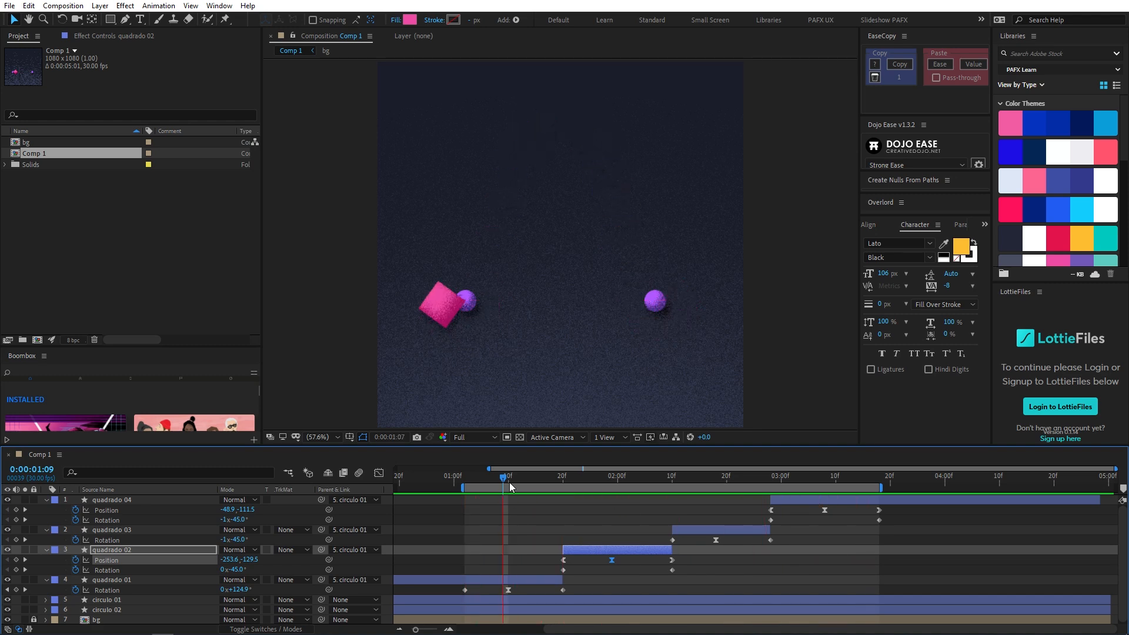
pyautogui.moveTo(546, 481); pyautogui.dragTo(651, 483)
pyautogui.press('n')
pyautogui.press('space')
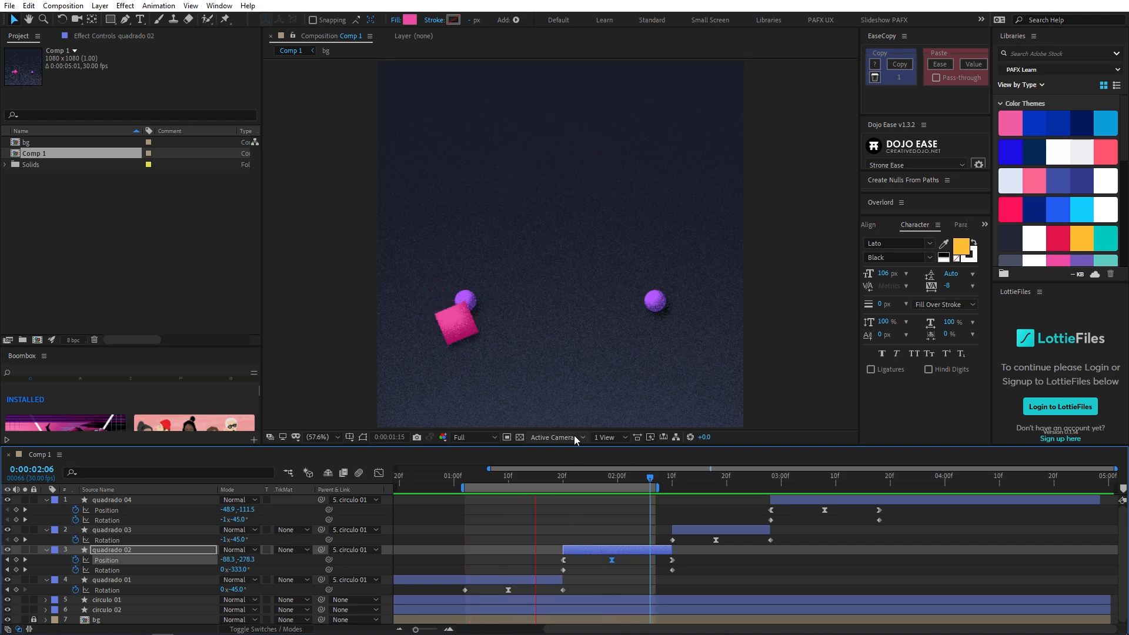
pyautogui.click(711, 480)
pyautogui.press('n')
pyautogui.press('space')
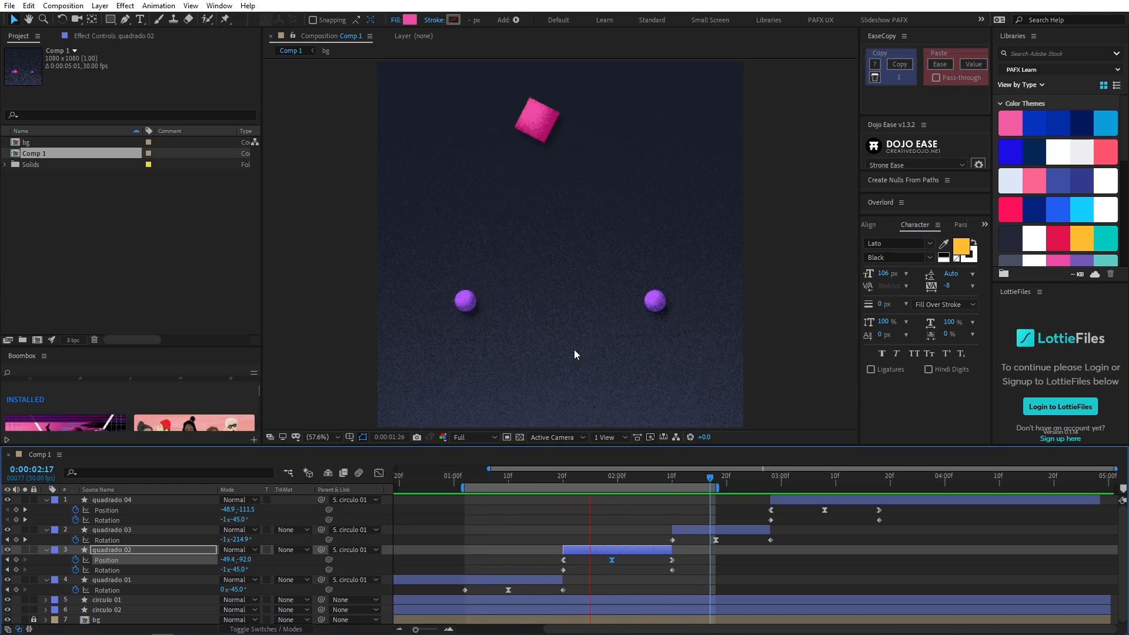
# - Shift quadrado 02's last Position and Rotation keyframes one frame earlier, to 0:00:02:09, and trim the layer's end to match
pyautogui.moveTo(651, 558); pyautogui.dragTo(683, 570)
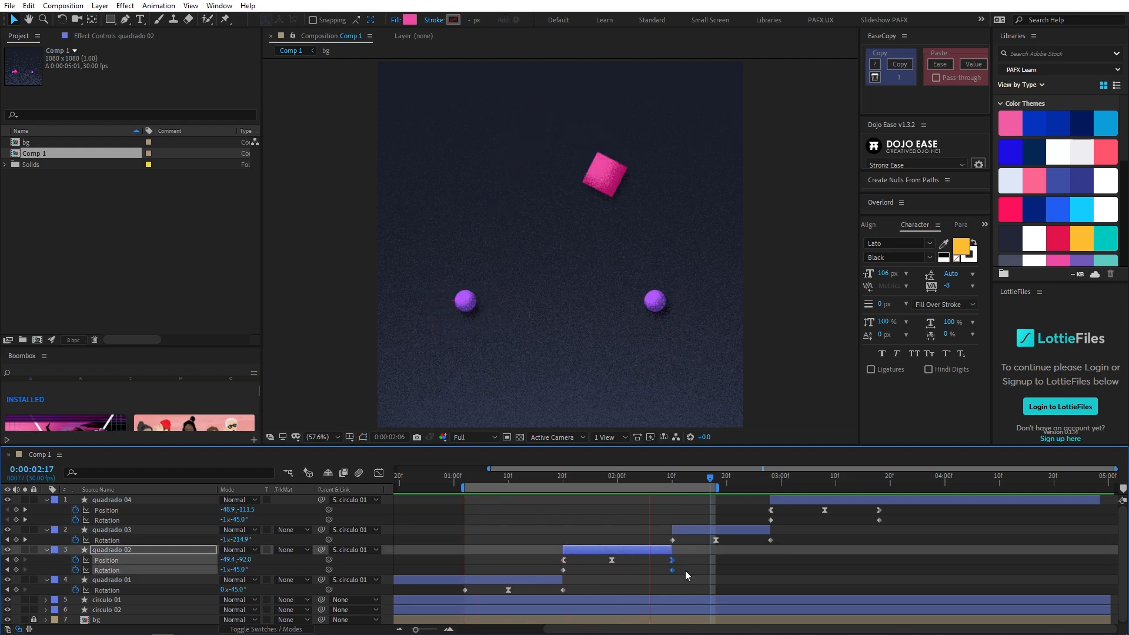
pyautogui.hotkey('alt', 'Left')
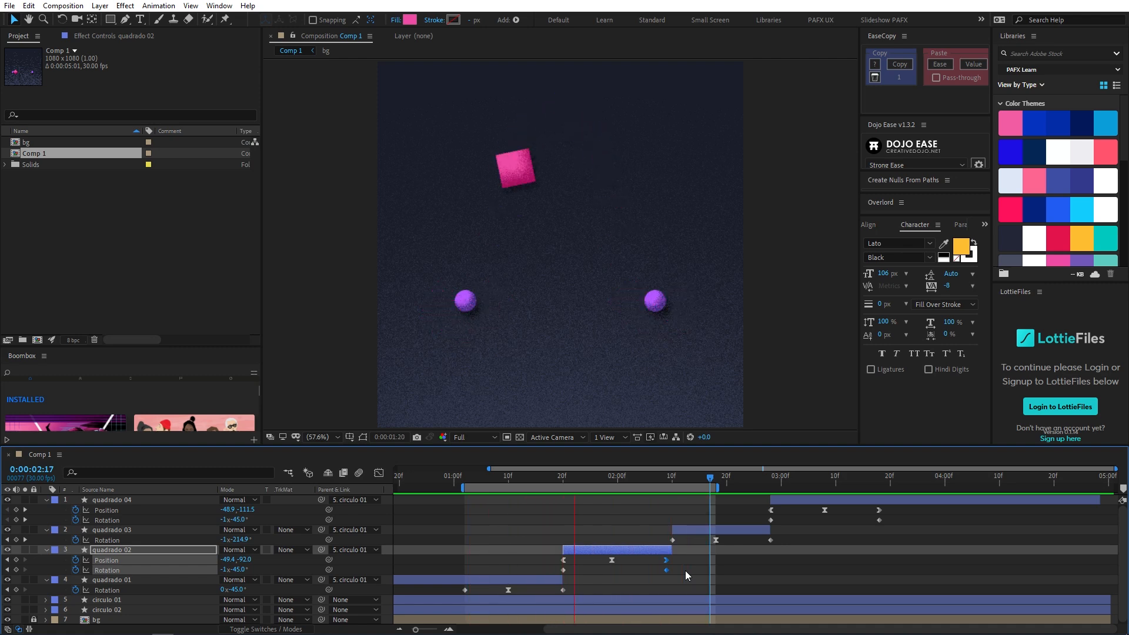
pyautogui.click(612, 560)
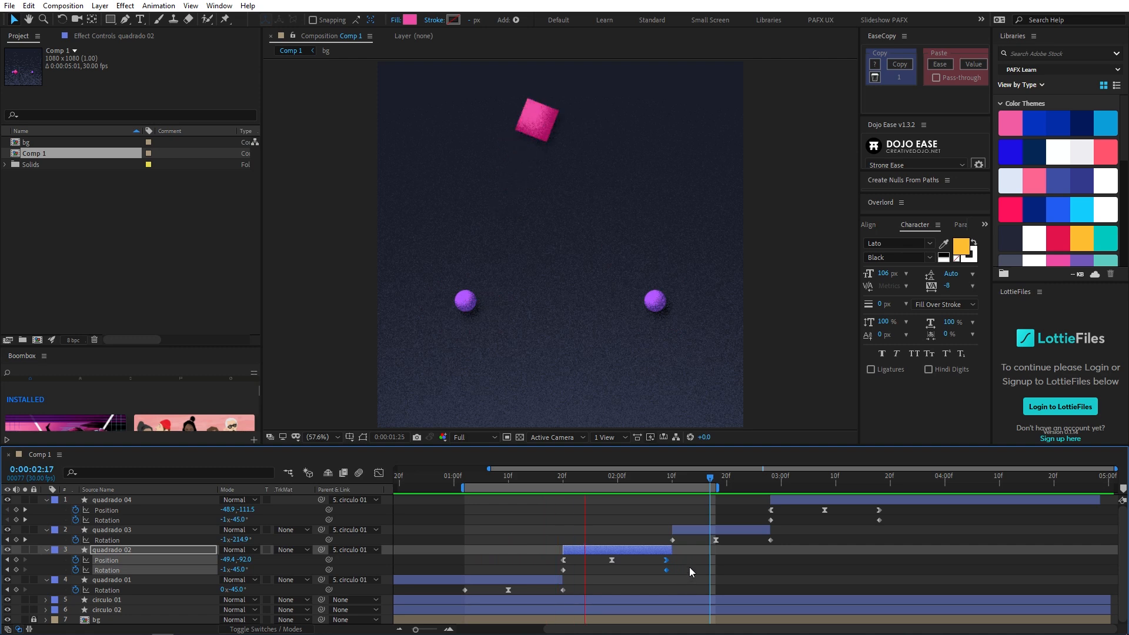
pyautogui.moveTo(593, 560); pyautogui.dragTo(672, 573)
pyautogui.hotkey('ctrl', 'z')
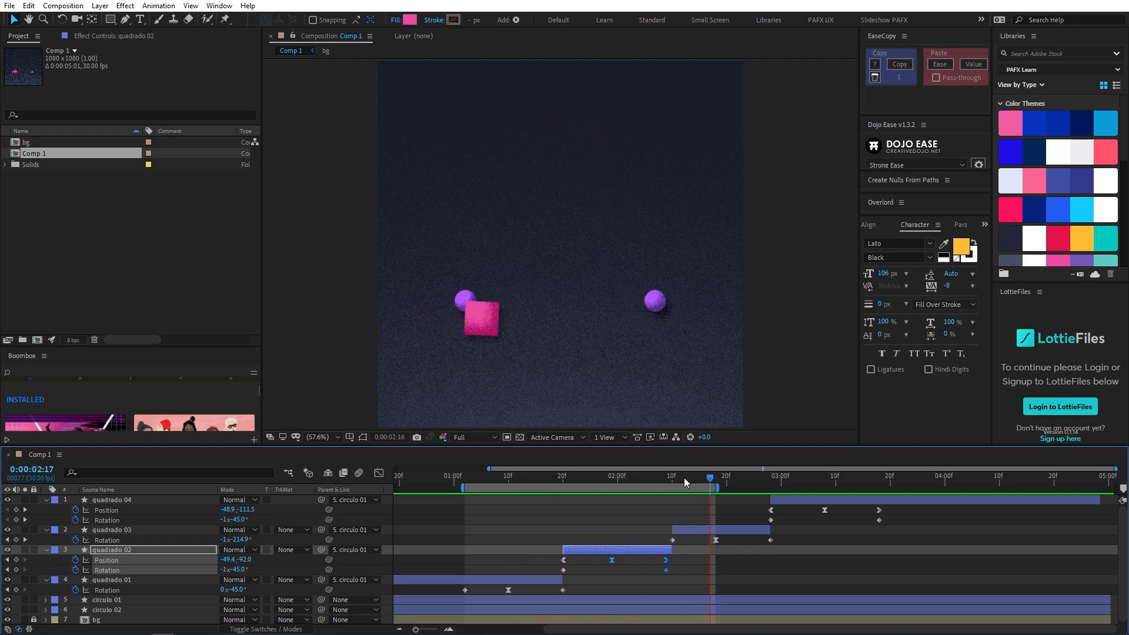
pyautogui.click(668, 548)
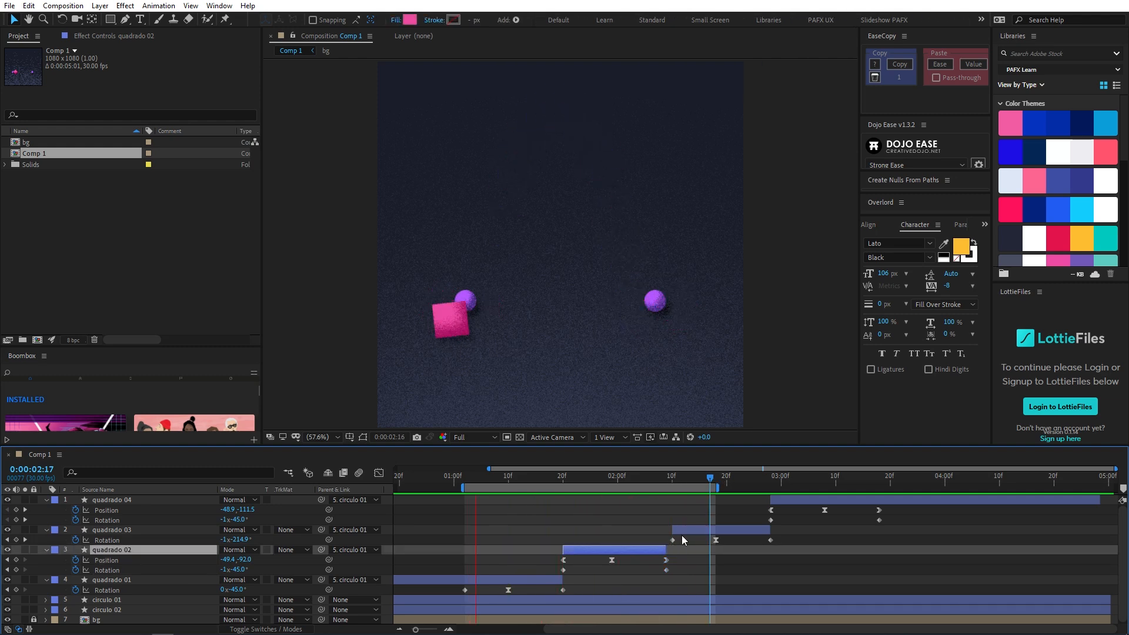
# - Shift the quadrado 03 and quadrado 04 layers one frame earlier so they start at 0:00:02:09 and 0:00:02:27
pyautogui.moveTo(697, 532); pyautogui.dragTo(691, 532)
pyautogui.click(792, 500)
pyautogui.moveTo(792, 499); pyautogui.dragTo(786, 500)
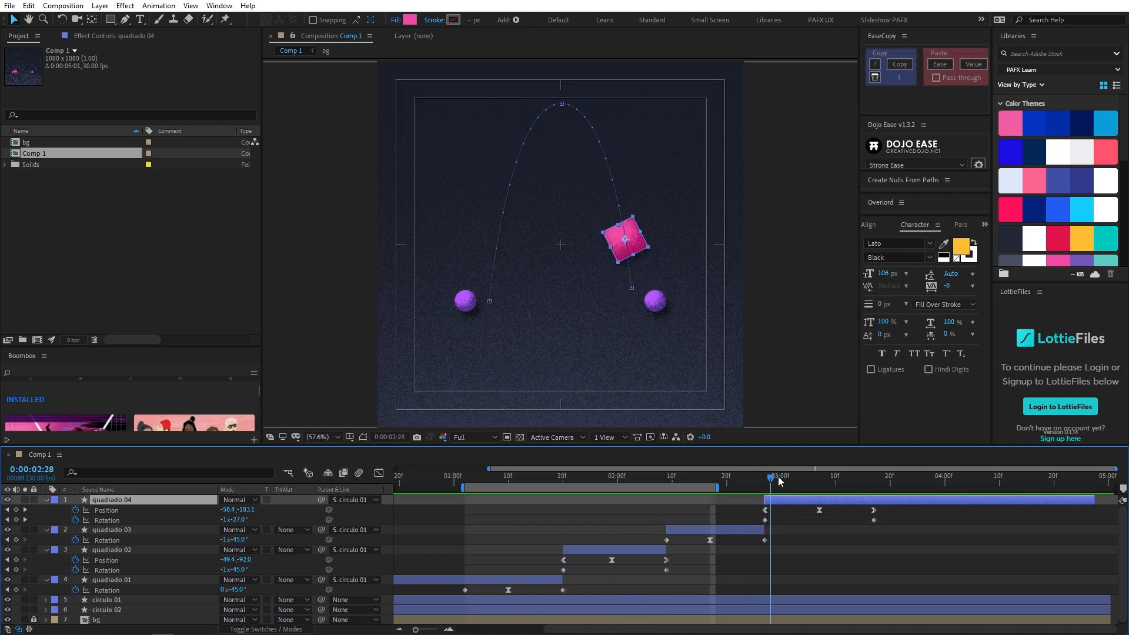
# - Move quadrado 04's middle and last keyframes one frame earlier, to 0:00:03:06 and 0:00:03:16, and preview with the work area ending at 0:00:03:15
pyautogui.moveTo(800, 507); pyautogui.dragTo(916, 531)
pyautogui.hotkey('alt', 'Left')
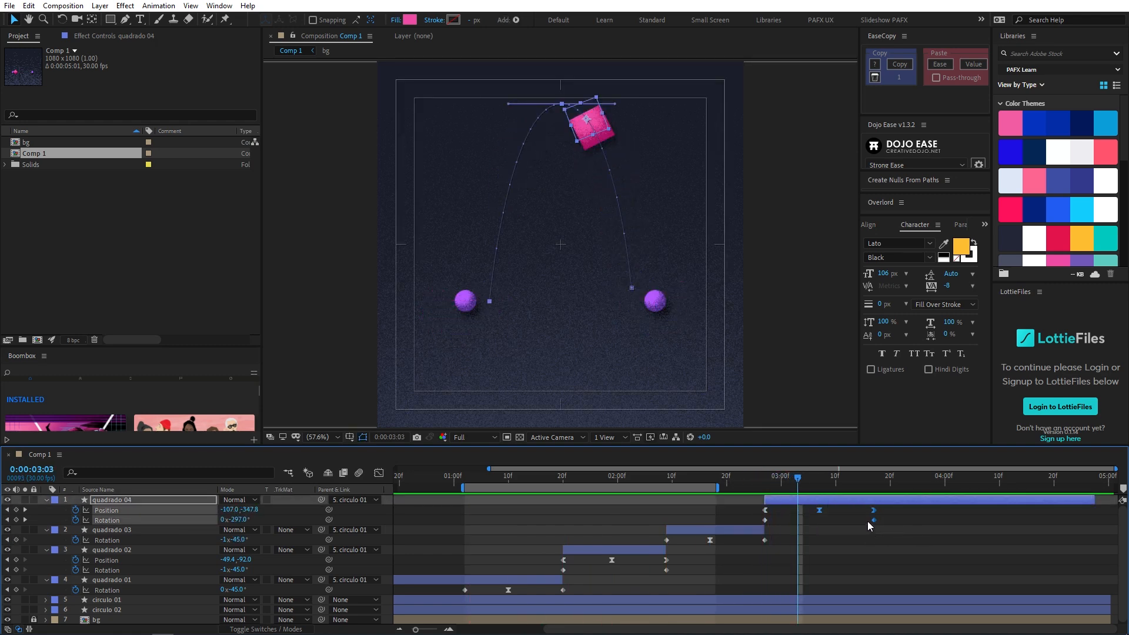
pyautogui.click(869, 479)
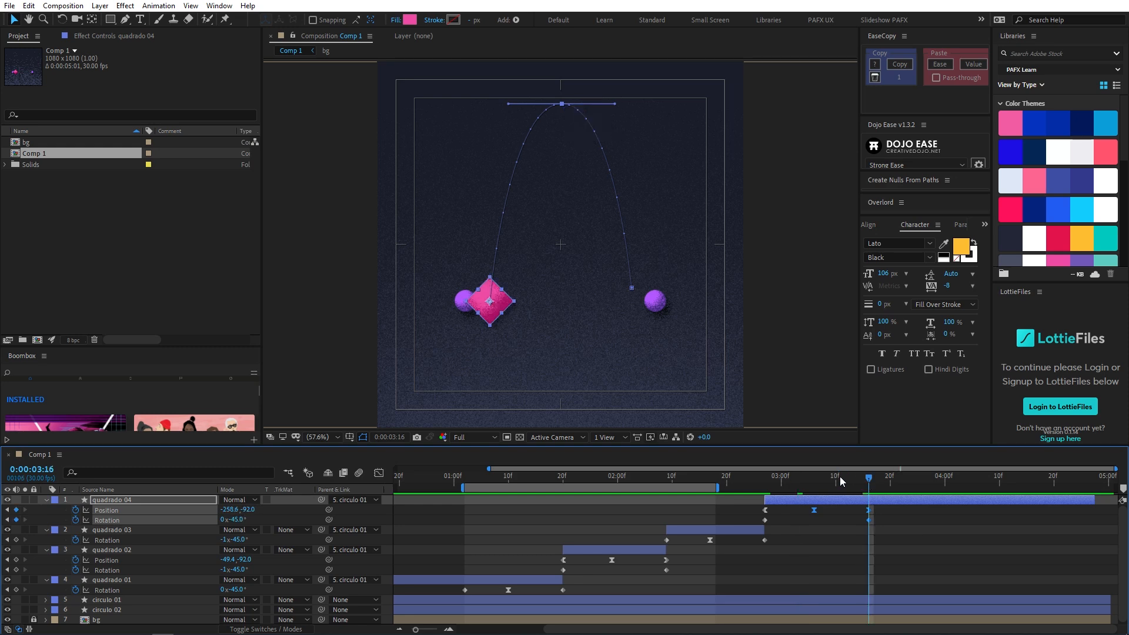
pyautogui.press('pageup')
pyautogui.press('space')
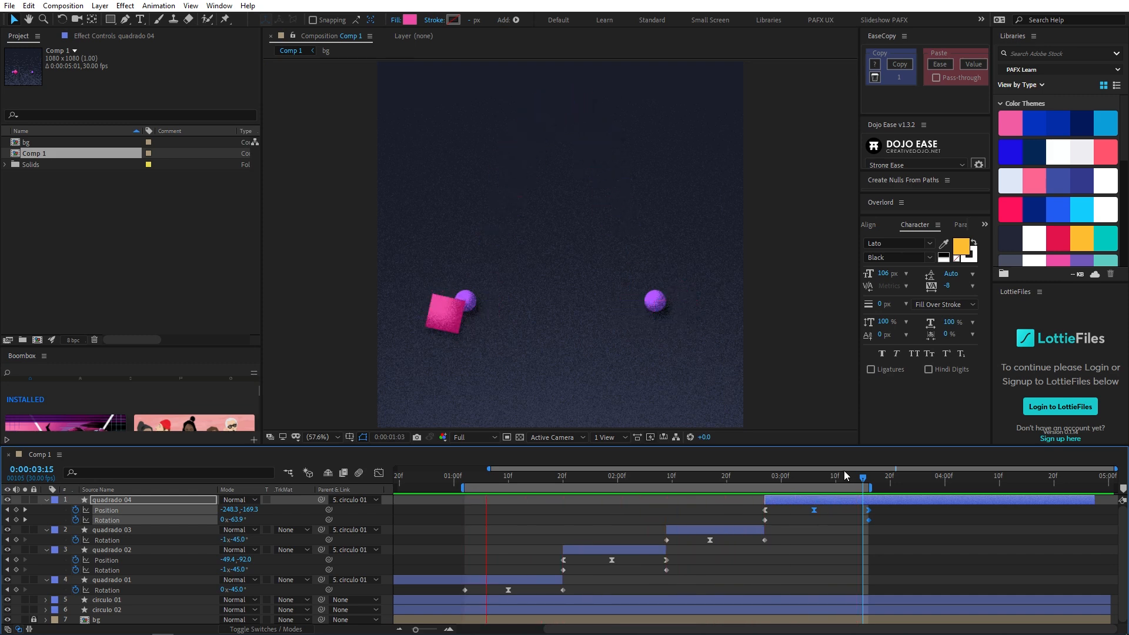
# - Show quadrado 04's Position speed graph and preview the return toss
pyautogui.click(234, 515)
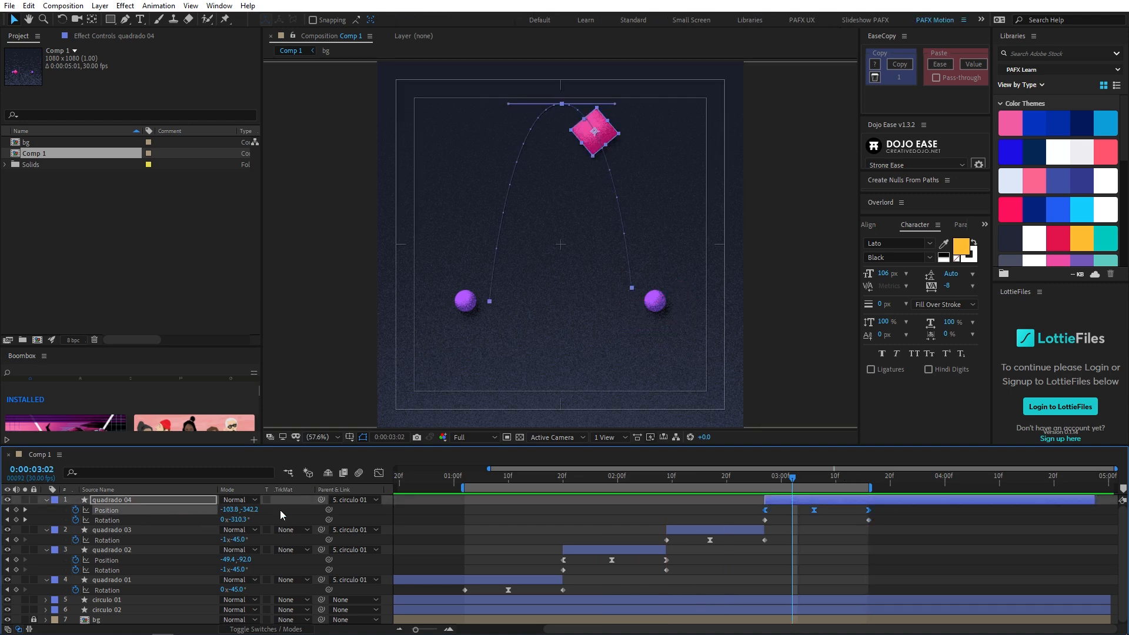
pyautogui.click(378, 474)
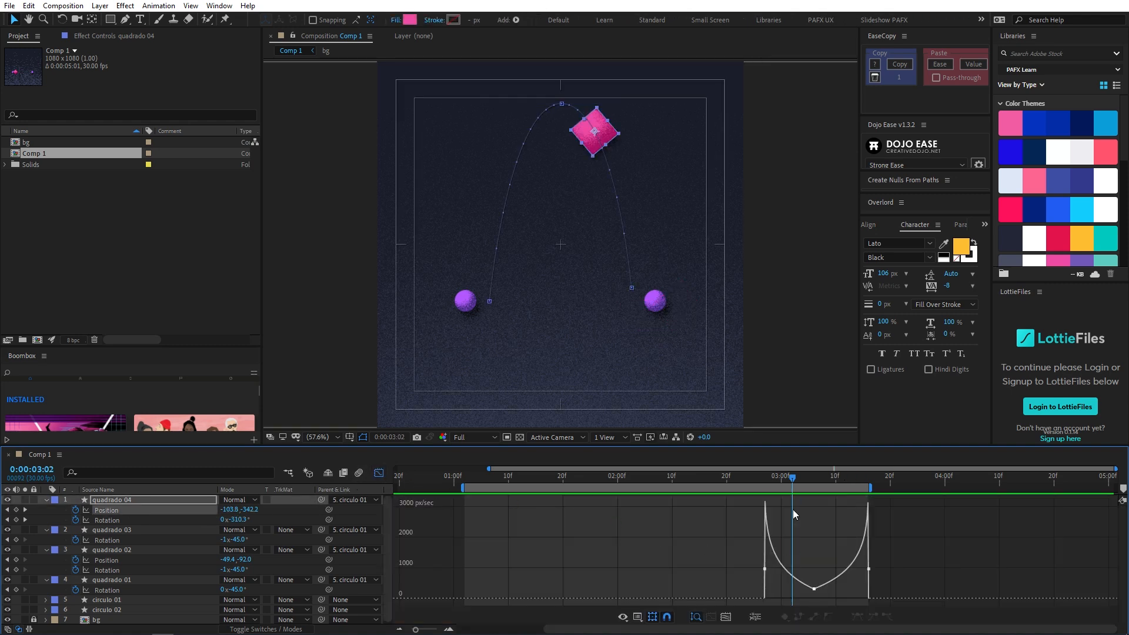
pyautogui.moveTo(755, 478)
pyautogui.mouseDown()
pyautogui.moveTo(833, 473)
pyautogui.moveTo(754, 476)
pyautogui.mouseUp()
pyautogui.press('space')
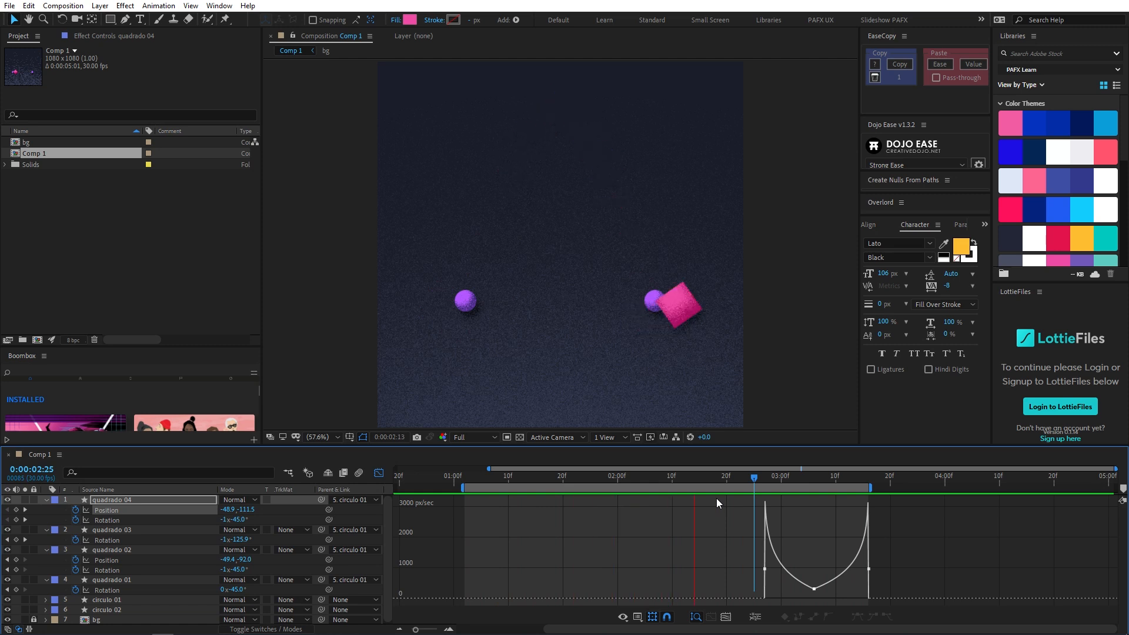
# - Set quadrado 04's middle Position keyframe to 250 pixels/sec incoming and outgoing speed with 80% influence, and check its velocity settings
pyautogui.click(813, 587)
pyautogui.hotkey('ctrl', 'shift', 'k')
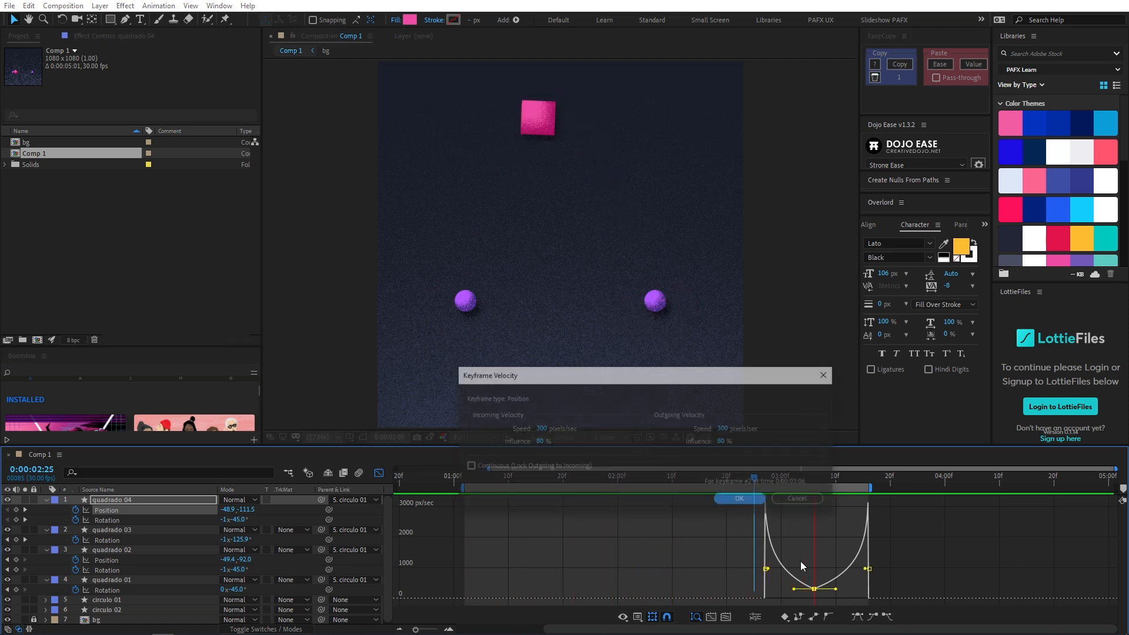
pyautogui.click(539, 428)
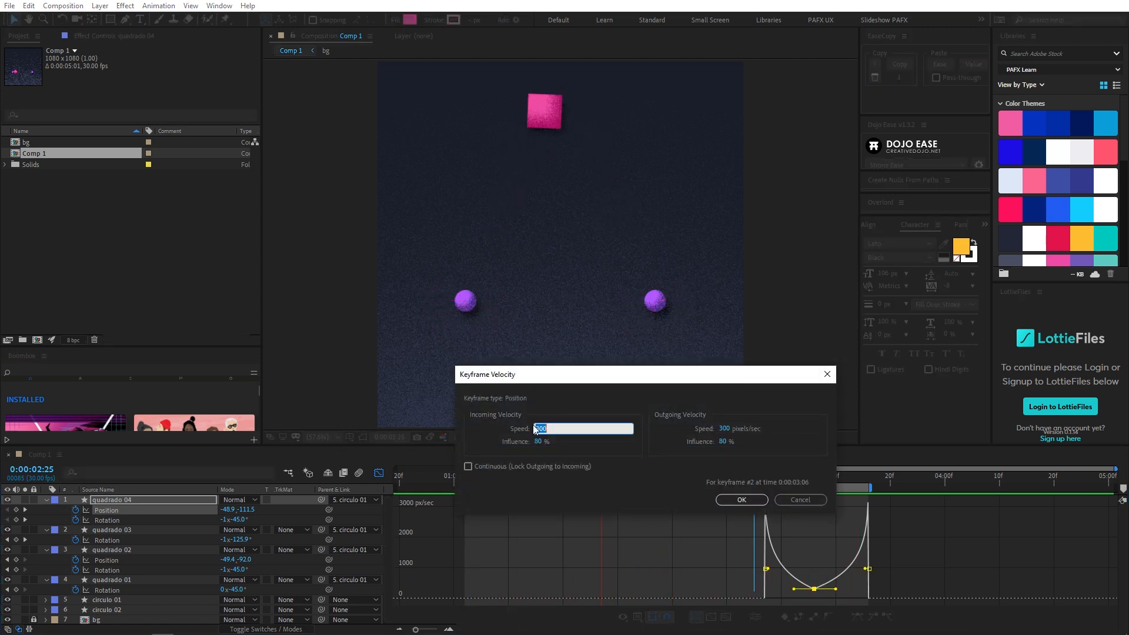
pyautogui.write('250')
pyautogui.press('Tab')
pyautogui.write('2')
pyautogui.press('BackSpace')
pyautogui.write('80')
pyautogui.press('Tab')
pyautogui.write('250')
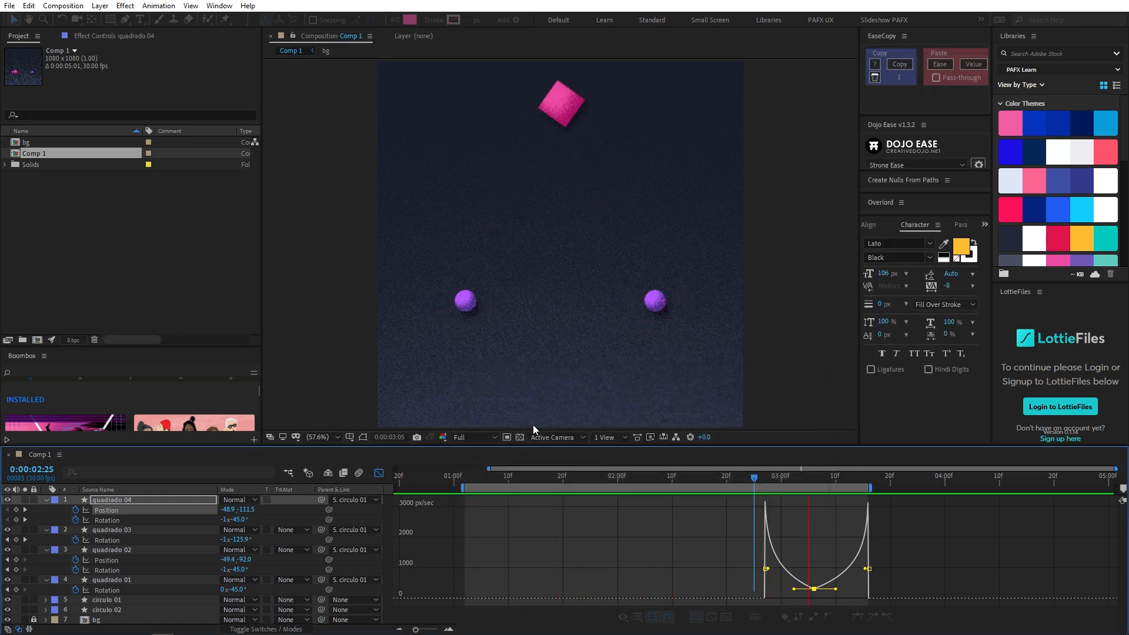
pyautogui.press('Return')
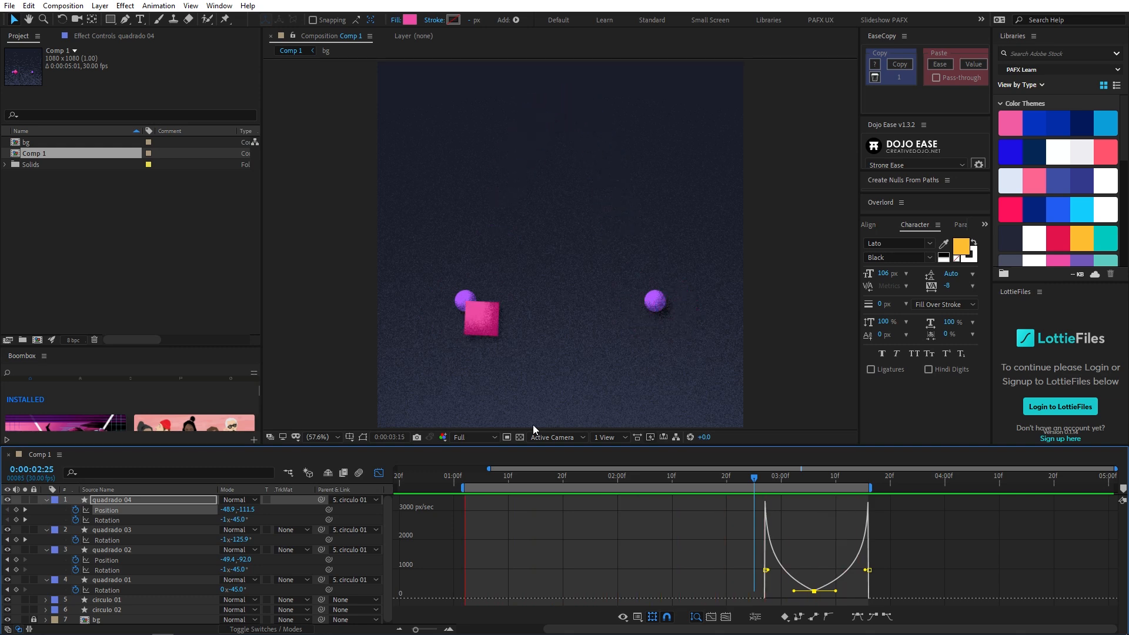
pyautogui.hotkey('ctrl', 'shift', 'k')
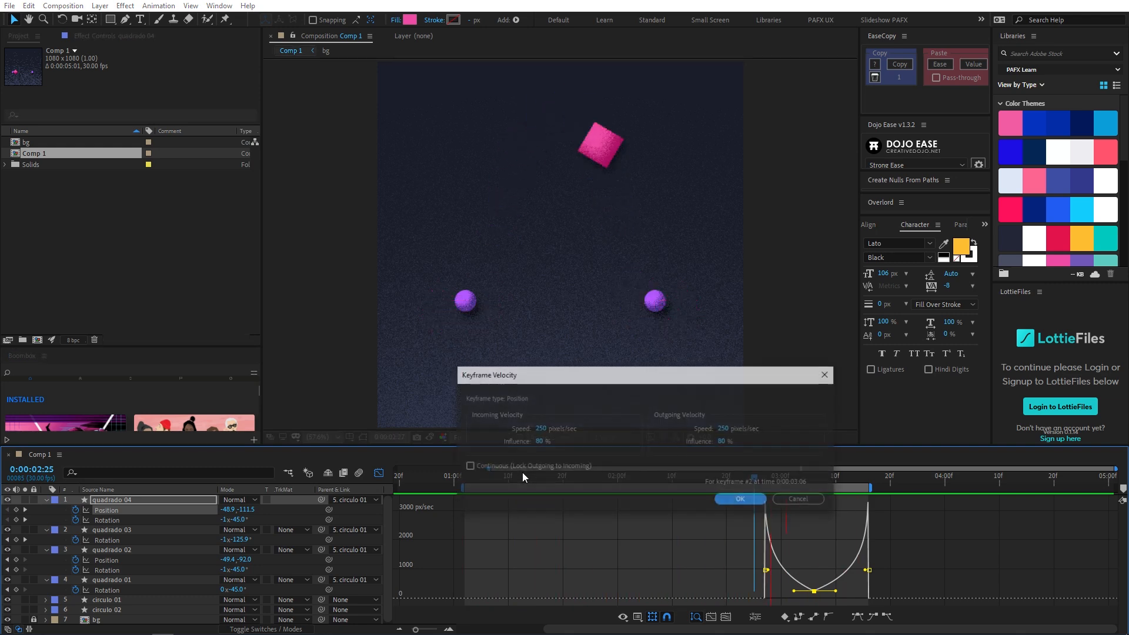
pyautogui.press('Escape')
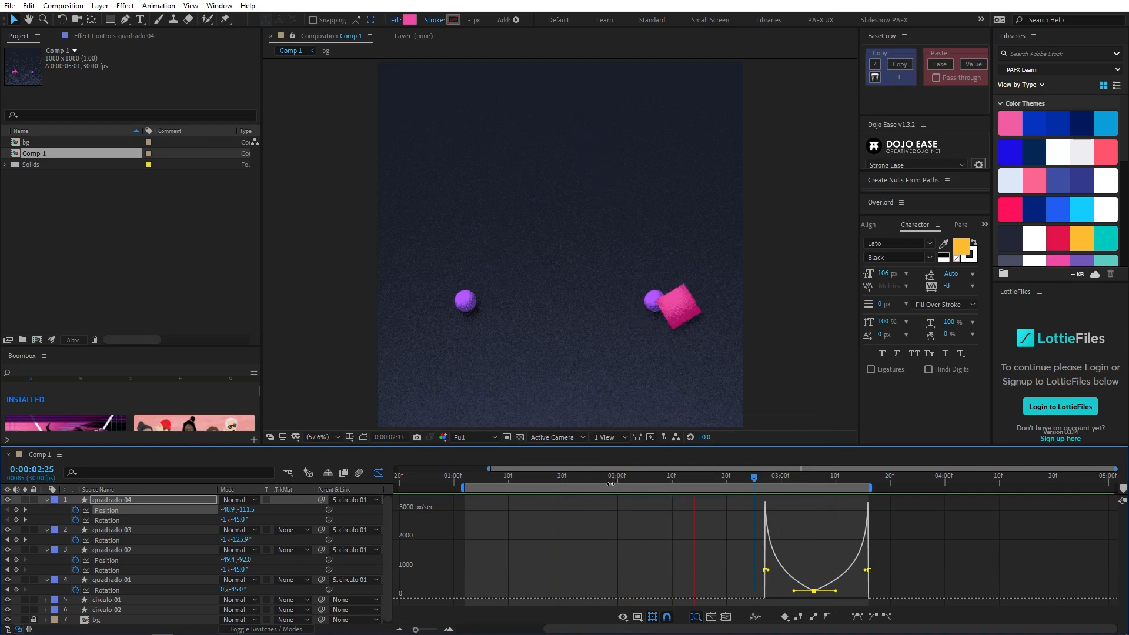
# - Close the graph editor and change the velocity of quadrado 02's middle Position keyframe at 0:00:01:29
pyautogui.press('-')
pyautogui.click(469, 477)
pyautogui.click(378, 474)
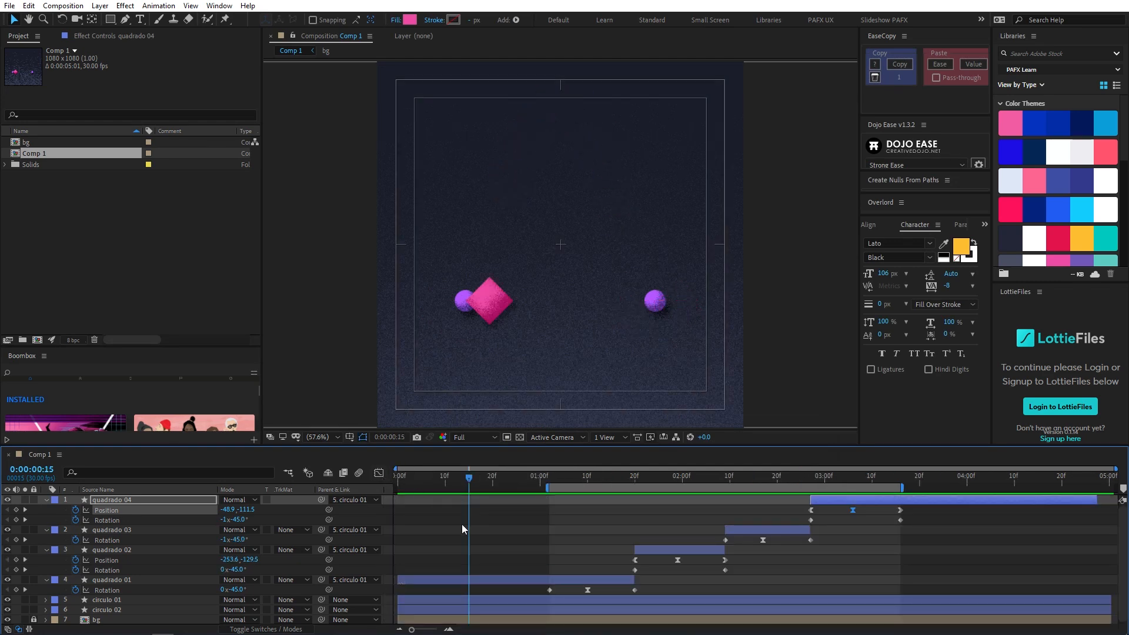
pyautogui.click(588, 478)
pyautogui.moveTo(594, 481); pyautogui.dragTo(679, 504)
pyautogui.click(677, 559)
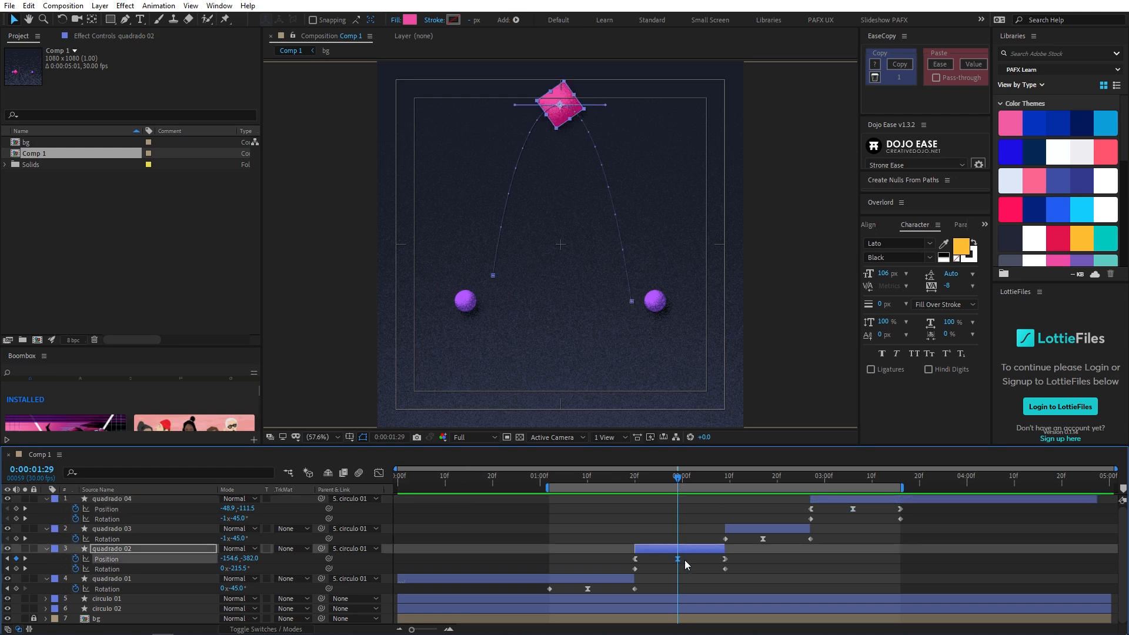
pyautogui.hotkey('ctrl', 'shift', 'k')
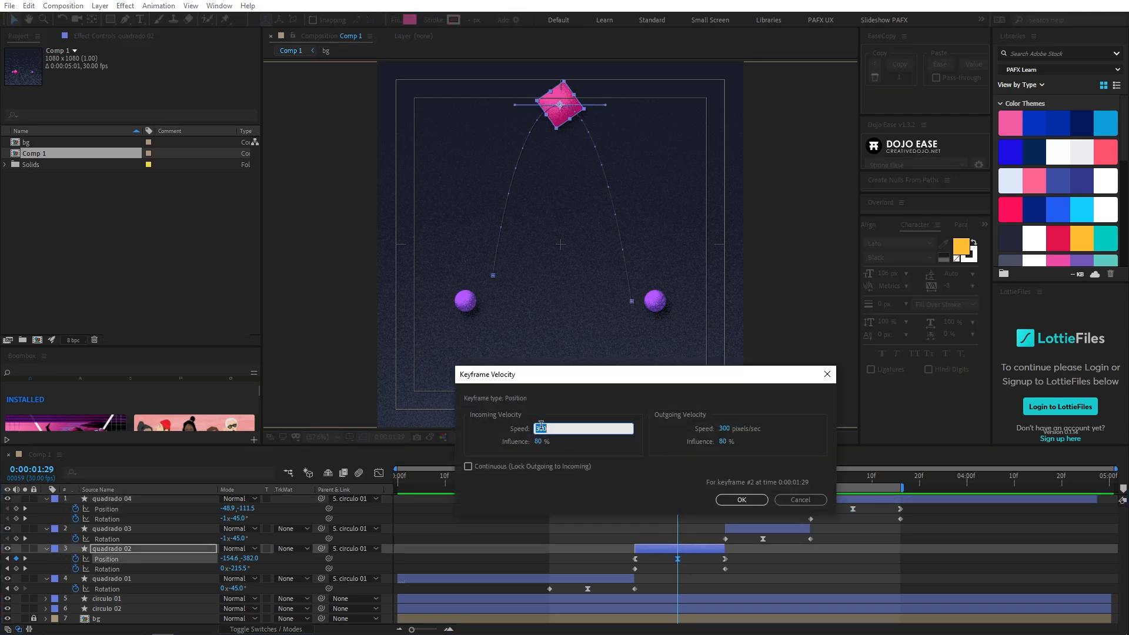
pyautogui.press('Return')
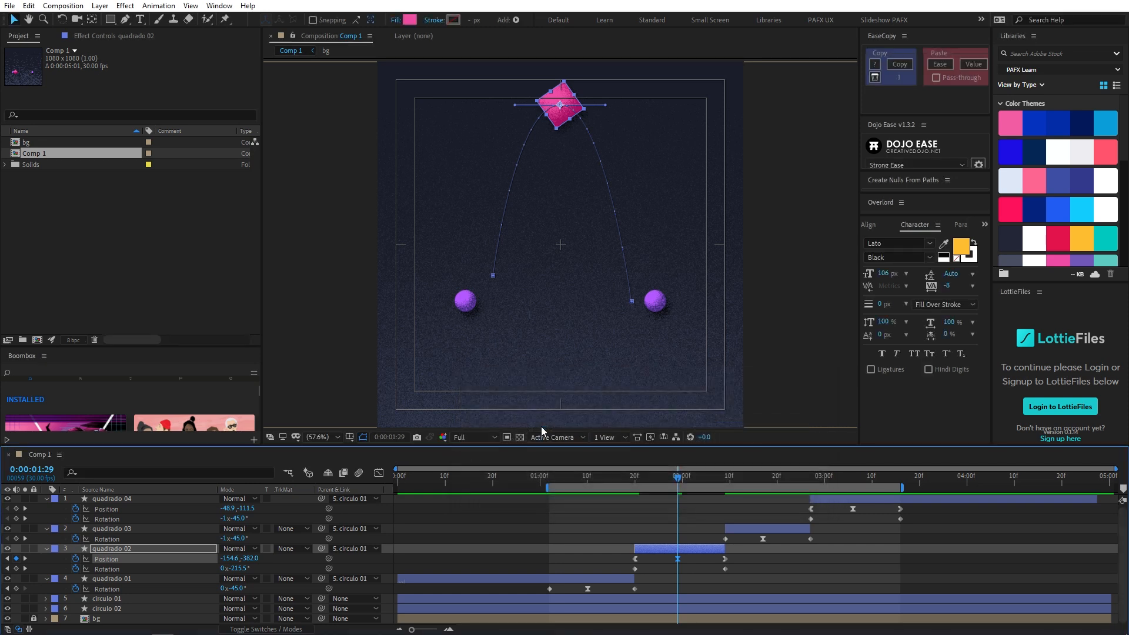
# - Preview the complete toss animation across the current work area
pyautogui.click(595, 479)
pyautogui.press('space')
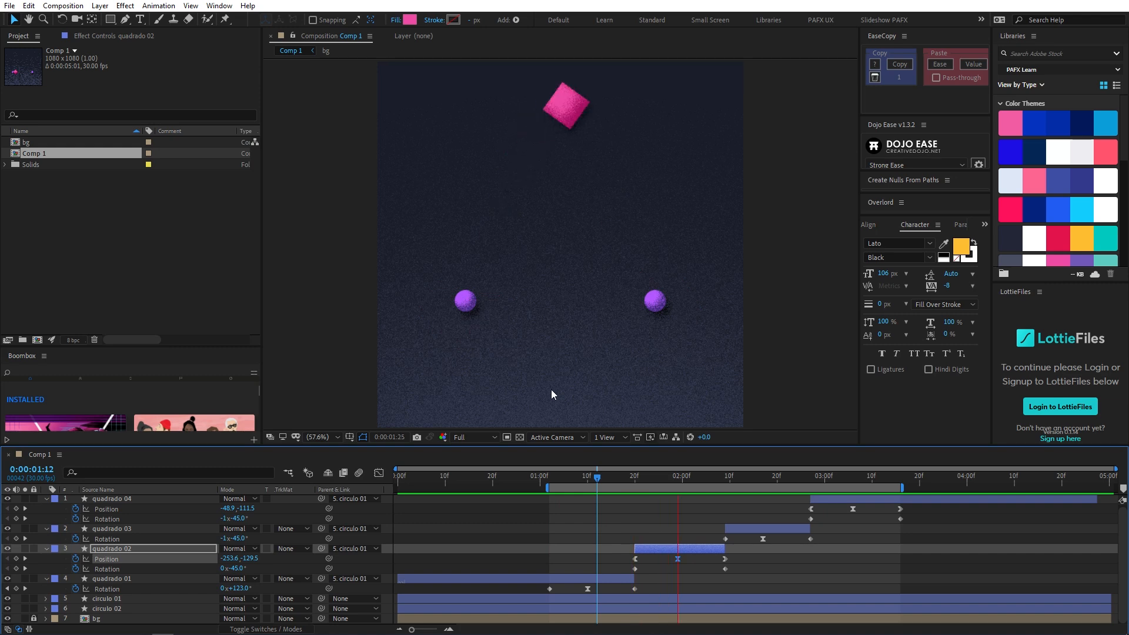
pyautogui.press('space')
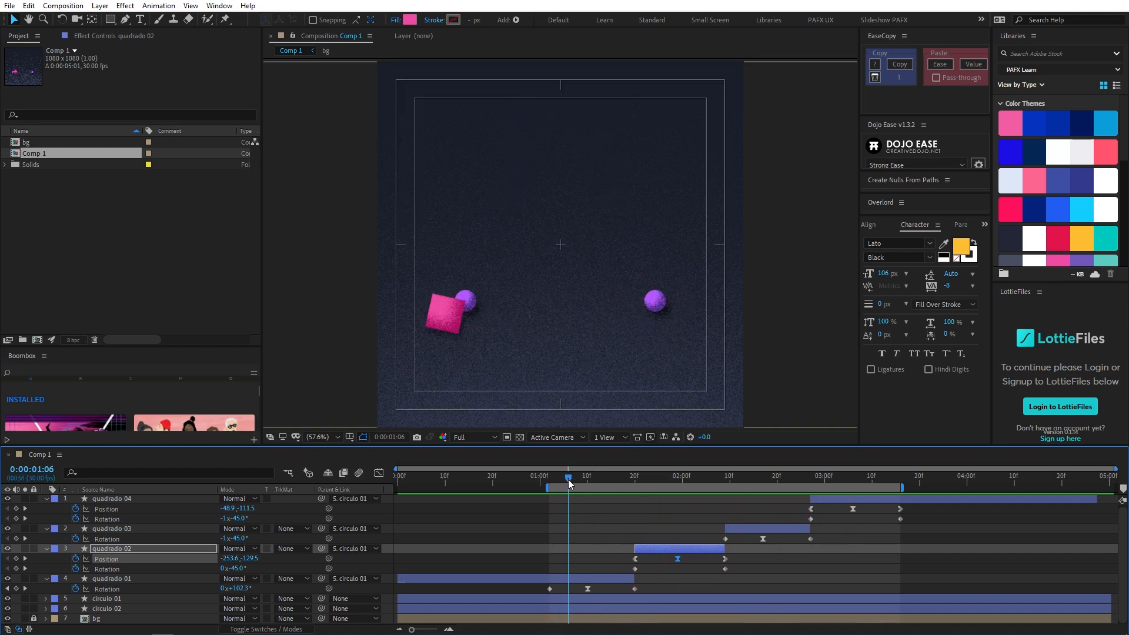
# - Enlarge the timeline area until all layers fit, go to 0:00:01:07 and select circulo 01
pyautogui.moveTo(604, 445); pyautogui.dragTo(616, 405)
pyautogui.press('h')
pyautogui.press('v')
pyautogui.moveTo(585, 442)
pyautogui.mouseDown()
pyautogui.moveTo(571, 441)
pyautogui.moveTo(657, 451)
pyautogui.moveTo(573, 457)
pyautogui.mouseUp()
pyautogui.click(641, 557)
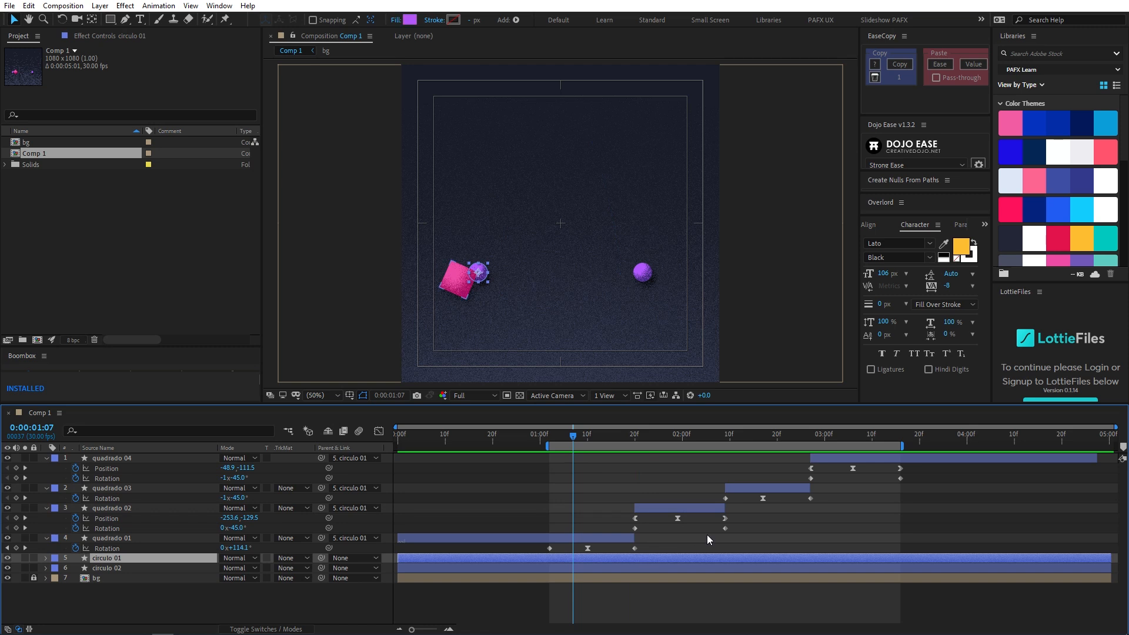
# - Remove the circulo 01 parent from quadrado 02, quadrado 03 and quadrado 04 by setting their parent to None
pyautogui.click(198, 539)
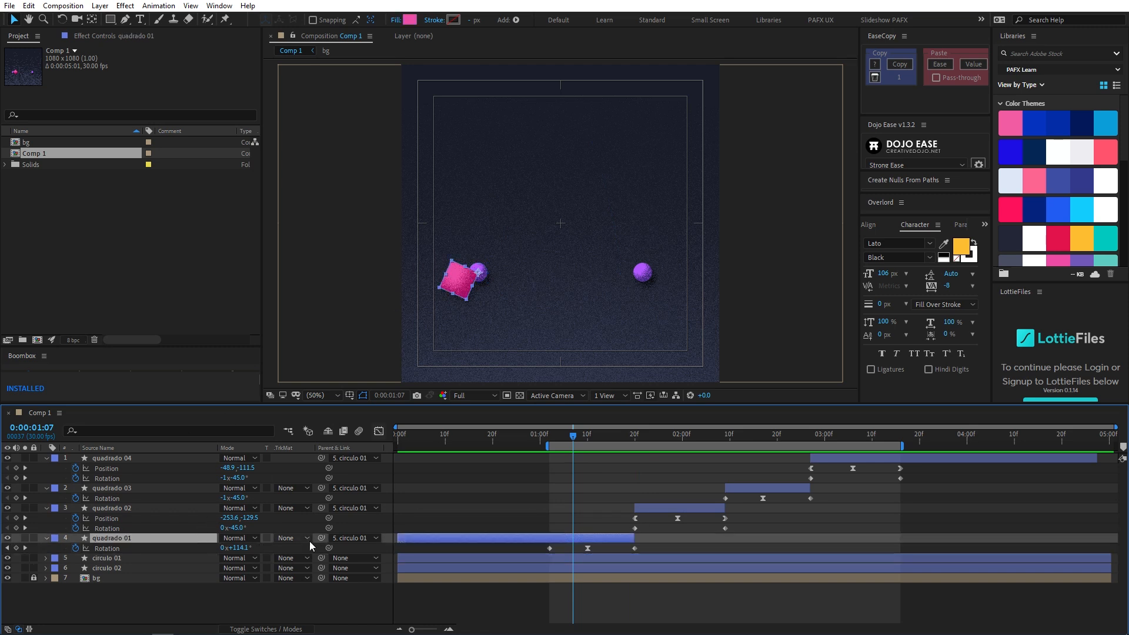
pyautogui.click(153, 509)
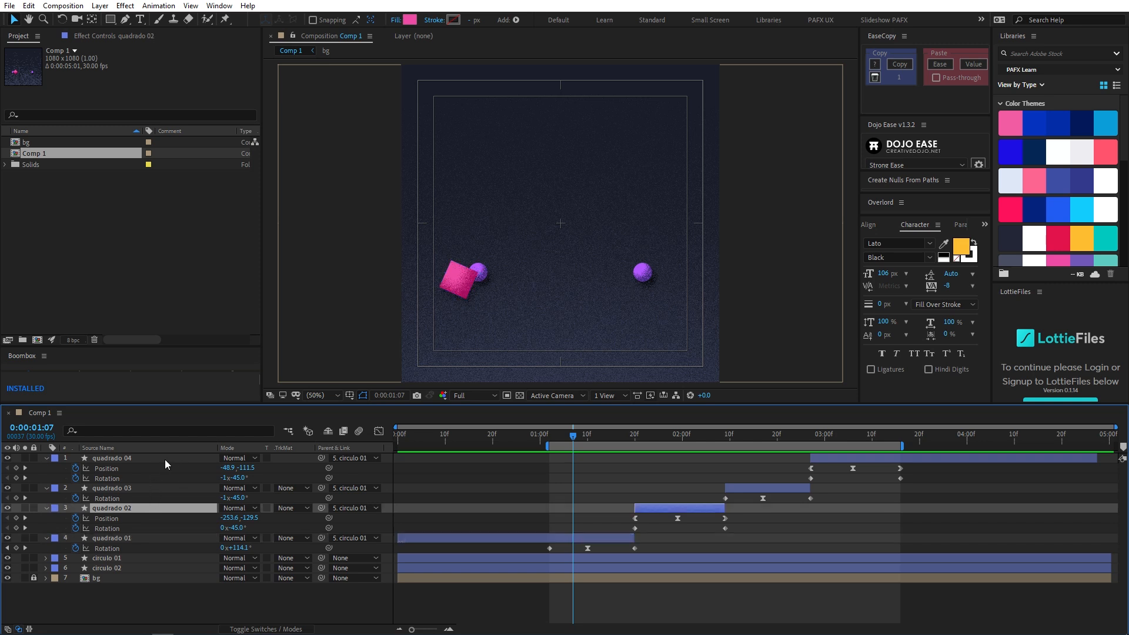
pyautogui.keyDown('shift'); pyautogui.click(164, 459); pyautogui.keyUp('shift')
pyautogui.click(338, 460)
pyautogui.click(357, 471)
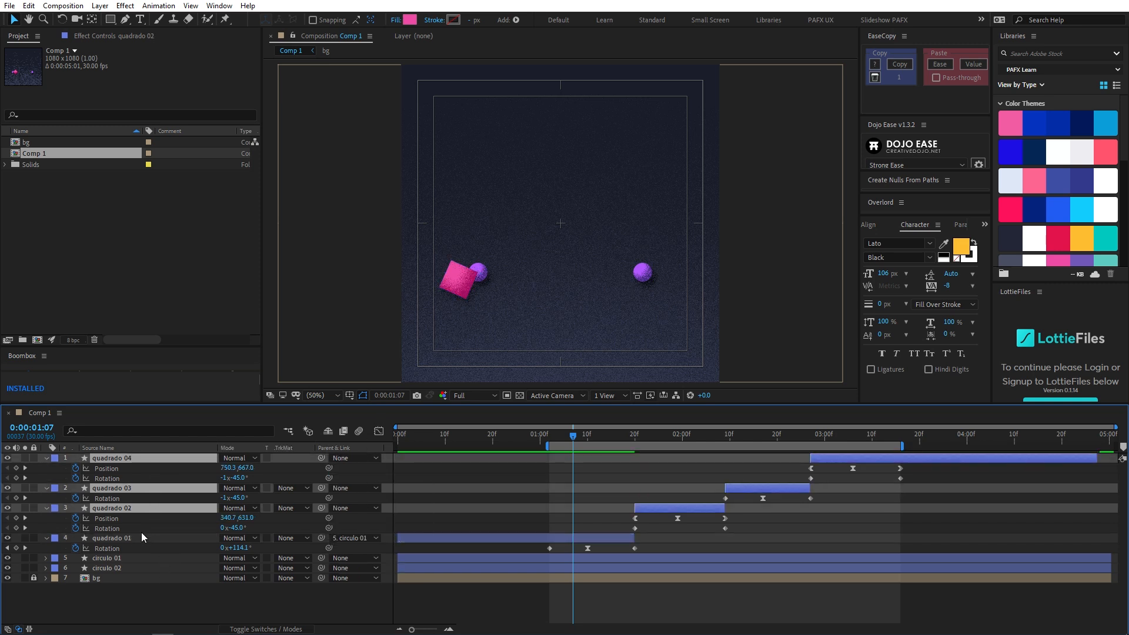
# - Set quadrado 01's parent to None and link it to circulo 01 again
pyautogui.click(154, 540)
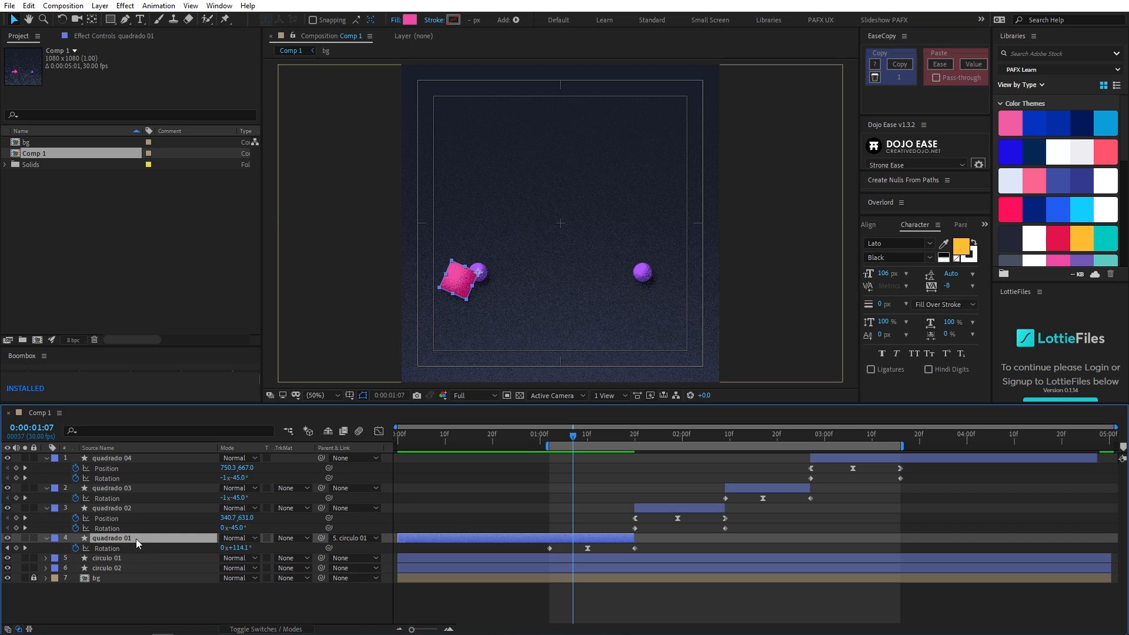
pyautogui.click(333, 538)
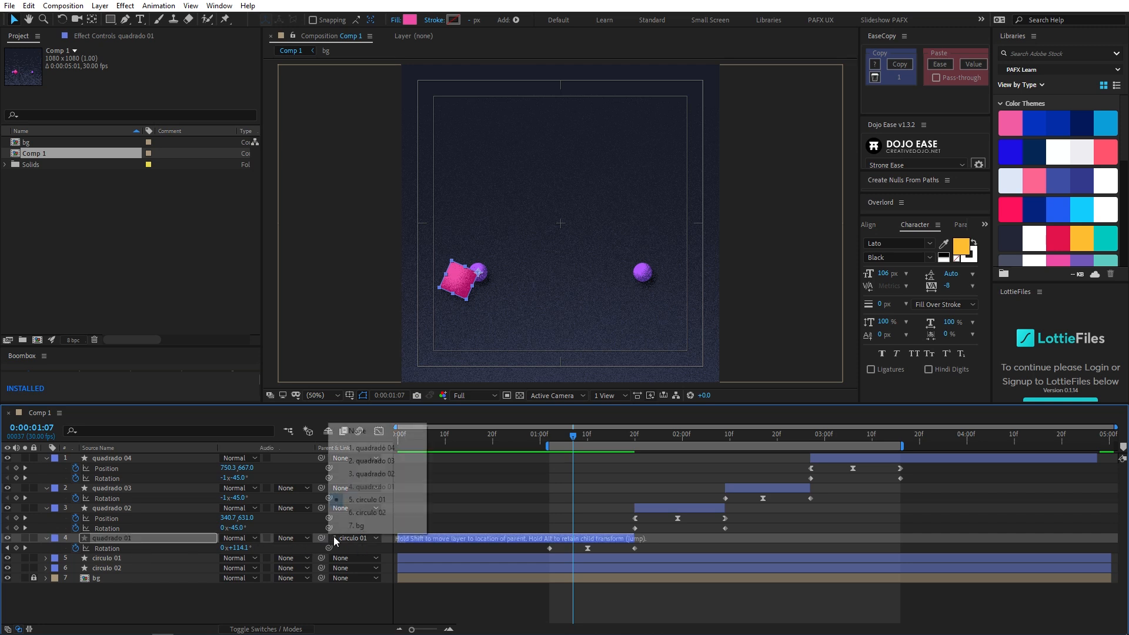
pyautogui.click(359, 425)
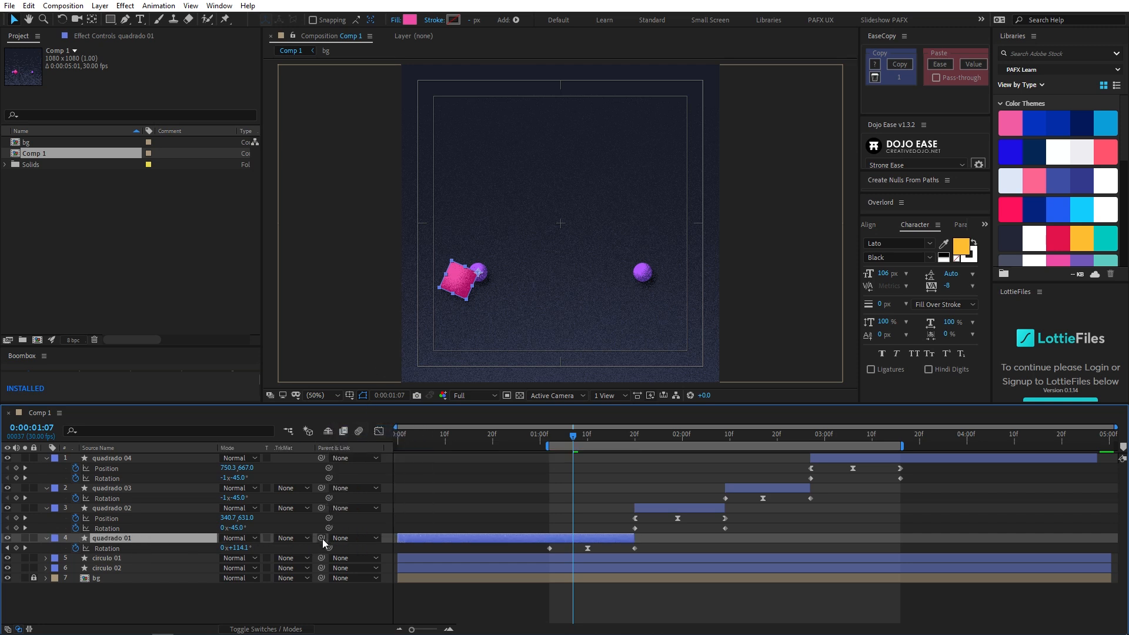
pyautogui.moveTo(321, 538); pyautogui.dragTo(174, 557)
# - Keyframe circulo 01's Position at 0:00:01:02 and lower it to a Y value of 939 at 0:00:01:10
pyautogui.moveTo(566, 438); pyautogui.dragTo(549, 440)
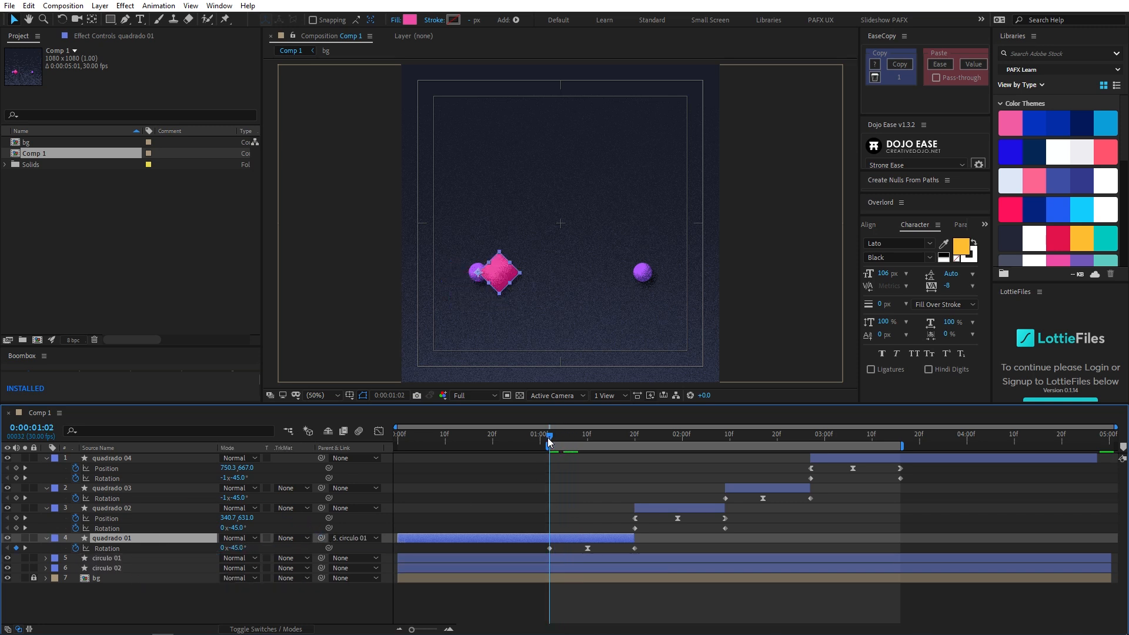
pyautogui.click(565, 559)
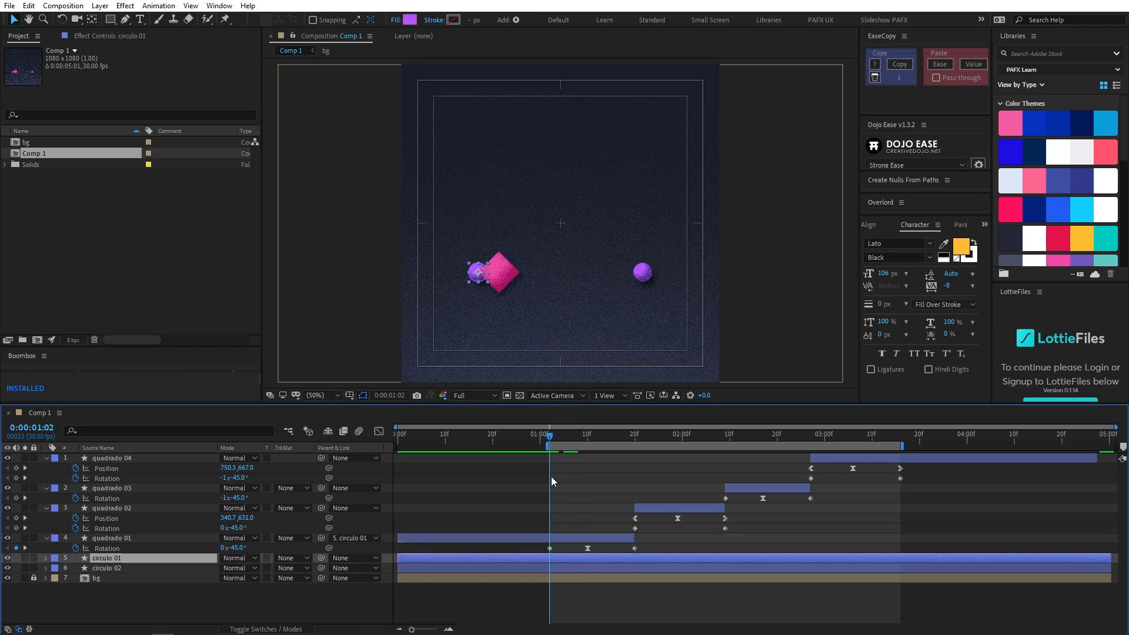
pyautogui.press('p')
pyautogui.click(75, 568)
pyautogui.moveTo(550, 441); pyautogui.dragTo(586, 441)
pyautogui.moveTo(249, 568); pyautogui.dragTo(402, 569)
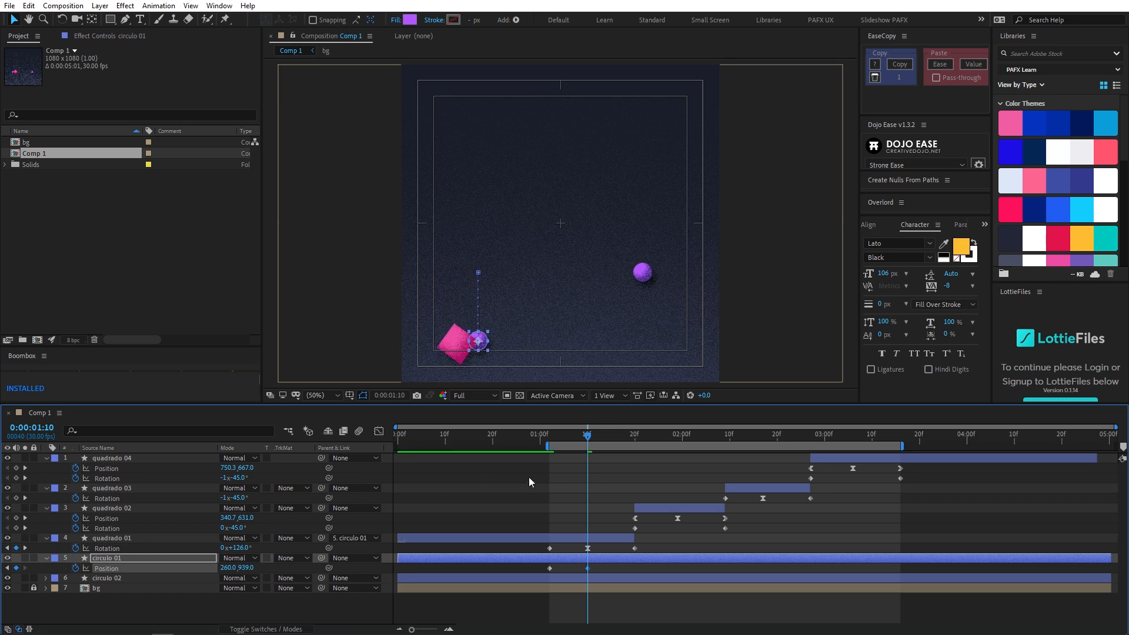
# - Copy circulo 01's first Position keyframe to 0:00:01:20 and scrub through the dip
pyautogui.moveTo(593, 441); pyautogui.dragTo(640, 445)
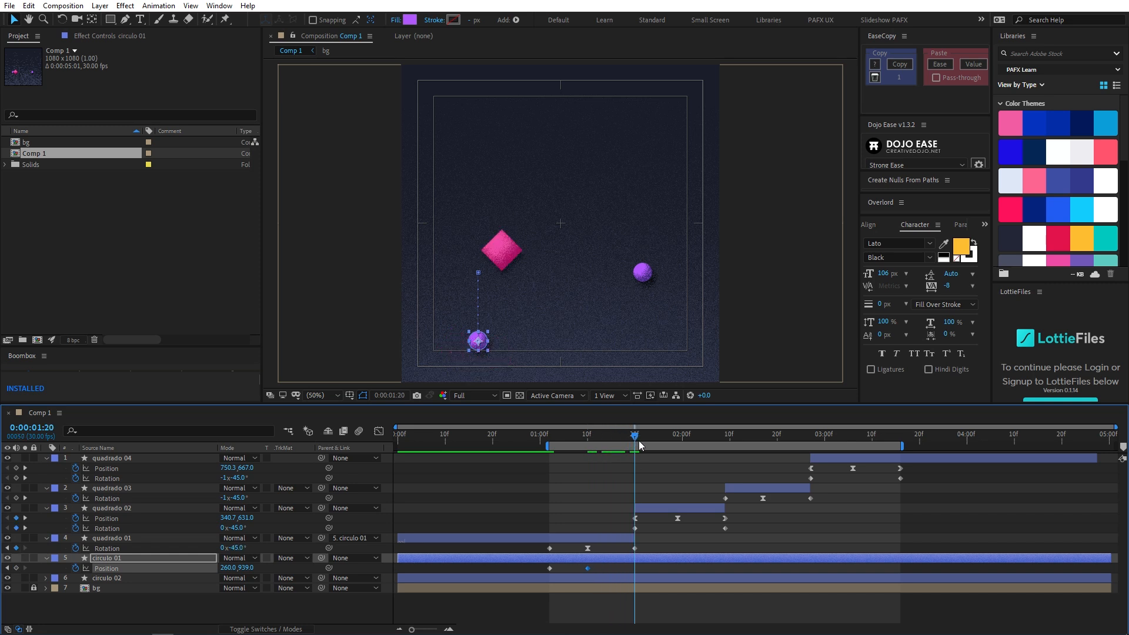
pyautogui.moveTo(534, 566); pyautogui.dragTo(556, 571)
pyautogui.moveTo(550, 437); pyautogui.dragTo(625, 445)
# - Apply Easy Ease to all three Position keyframes of circulo 01 and preview the motion
pyautogui.moveTo(545, 567); pyautogui.dragTo(675, 578)
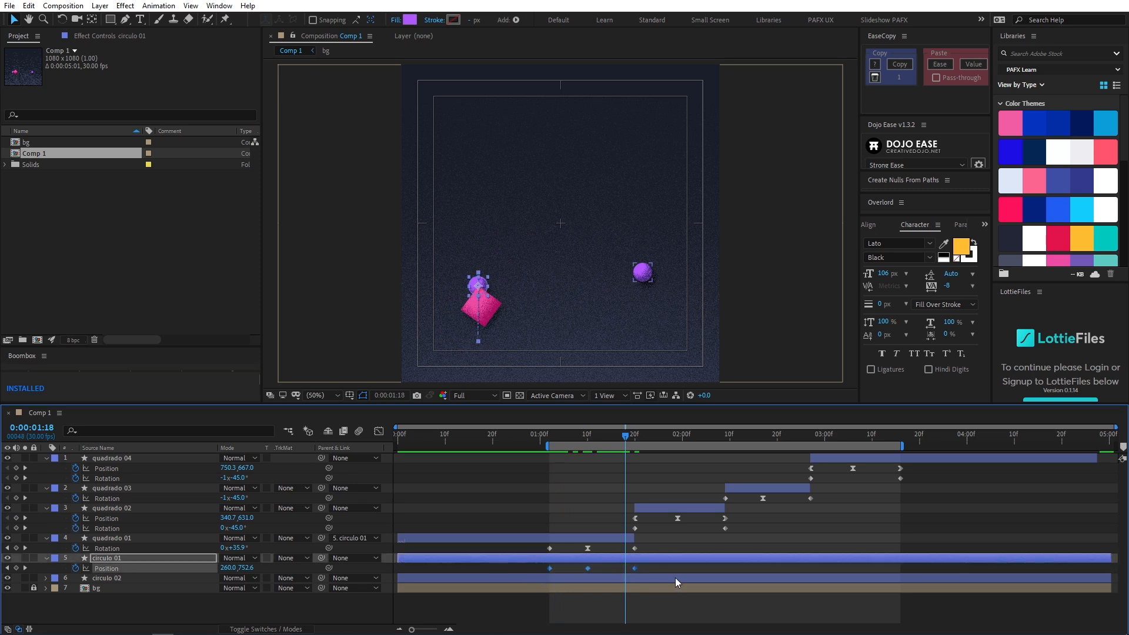
pyautogui.press('F9')
pyautogui.click(558, 437)
pyautogui.press('space')
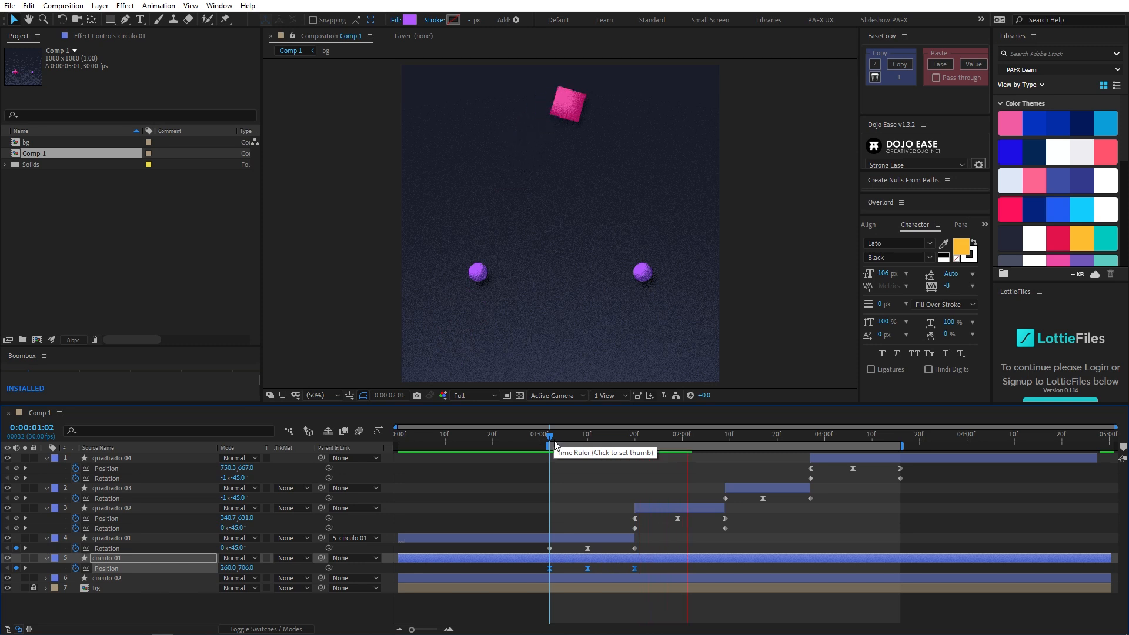
# - Shorten the work area so it ends at 0:00:02:03 and preview circulo 01's dip
pyautogui.click(668, 437)
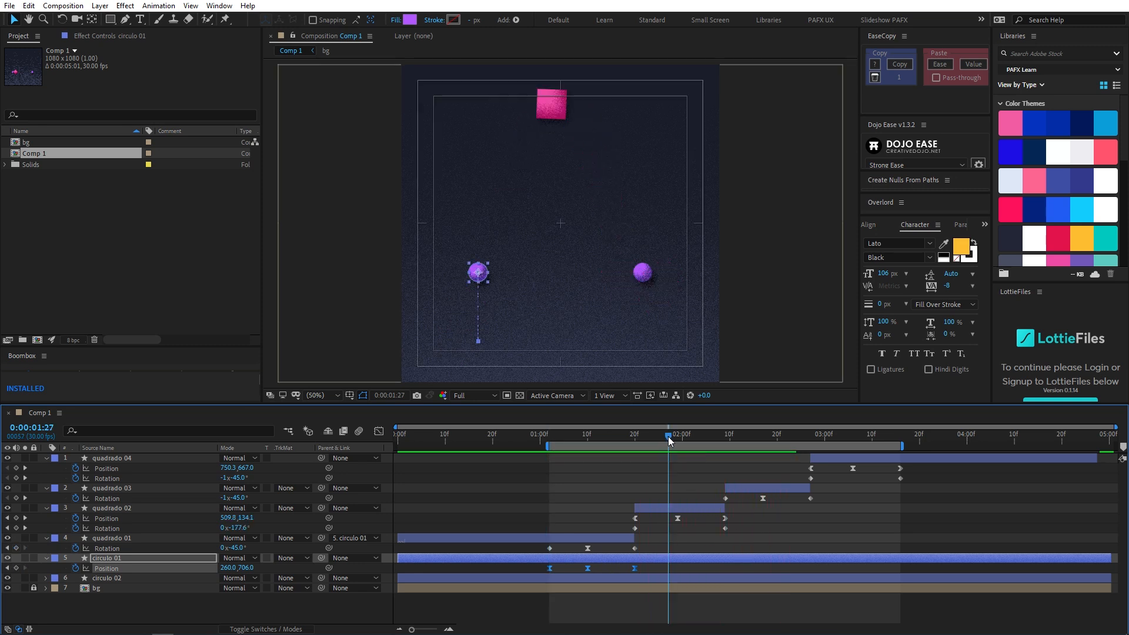
pyautogui.press('n')
pyautogui.press('space')
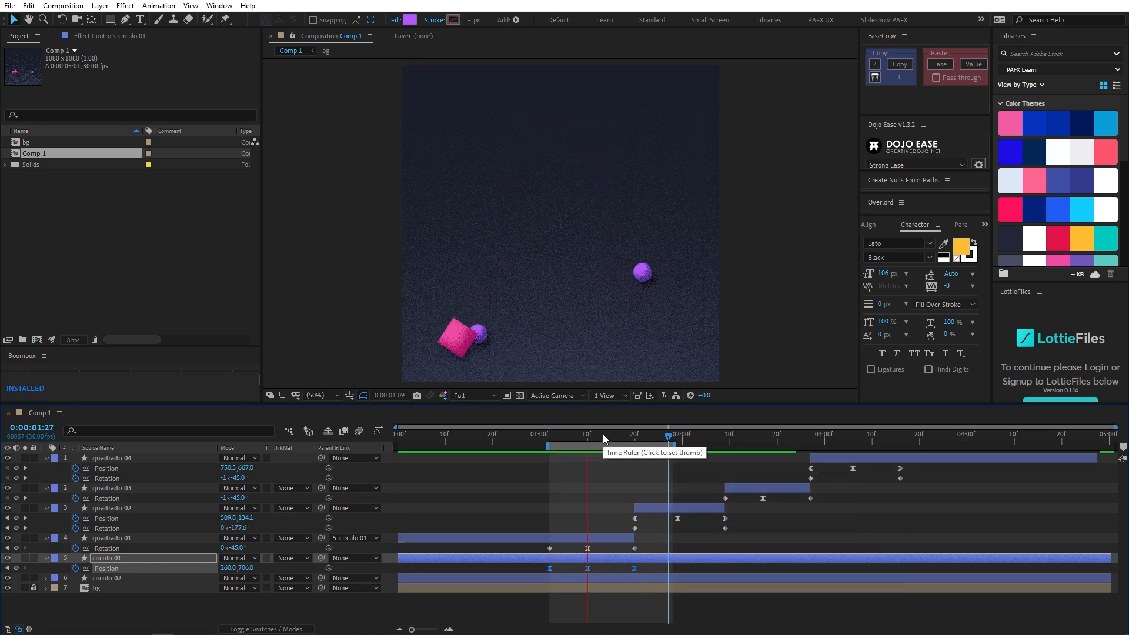
pyautogui.click(697, 438)
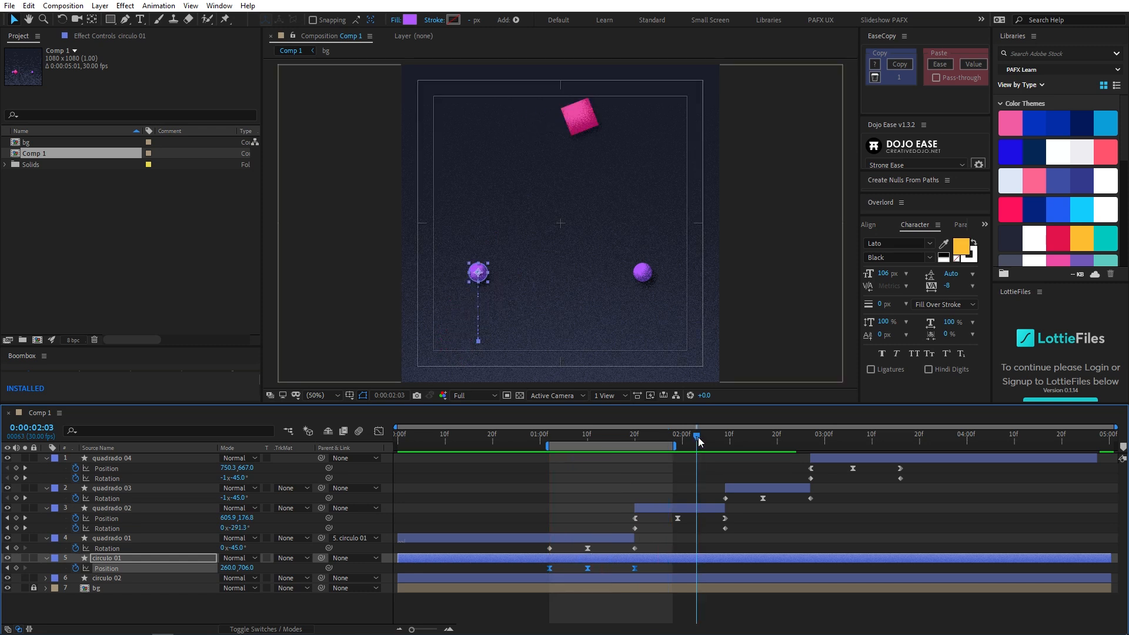
pyautogui.press('n')
pyautogui.press('space')
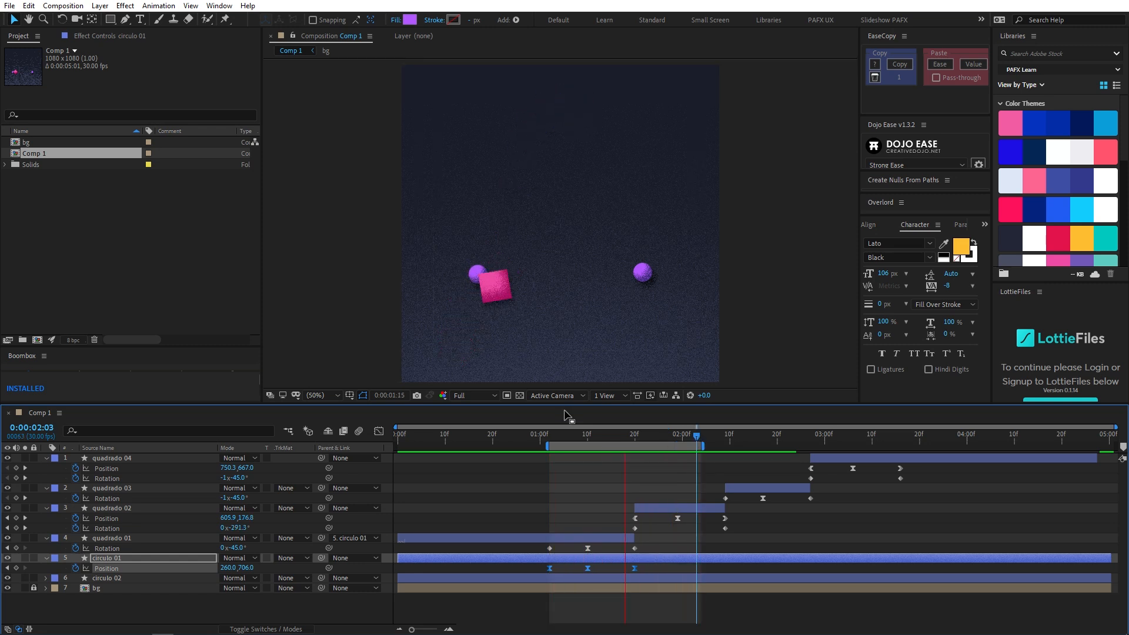
# - In circulo 01's Position speed graph, shorten the first keyframe's outgoing influence so speed peaks just after 0:00:01:02, and preview
pyautogui.hotkey('shift', 'F3')
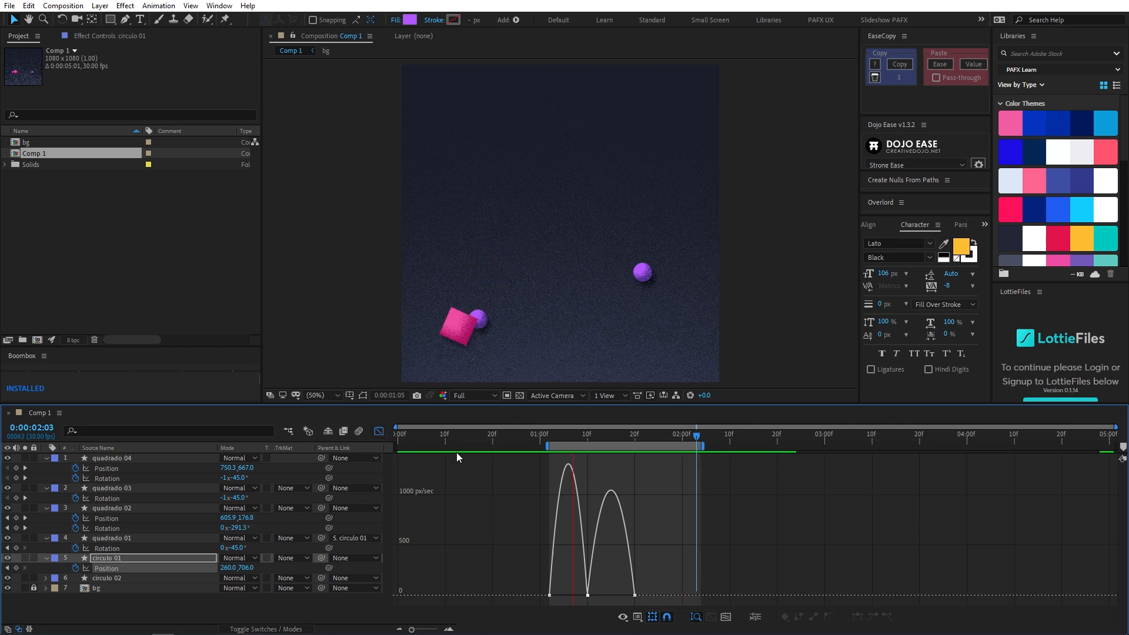
pyautogui.press('=')
pyautogui.moveTo(590, 513); pyautogui.dragTo(689, 518)
pyautogui.click(504, 438)
pyautogui.moveTo(509, 439)
pyautogui.mouseDown()
pyautogui.moveTo(558, 442)
pyautogui.moveTo(504, 439)
pyautogui.mouseUp()
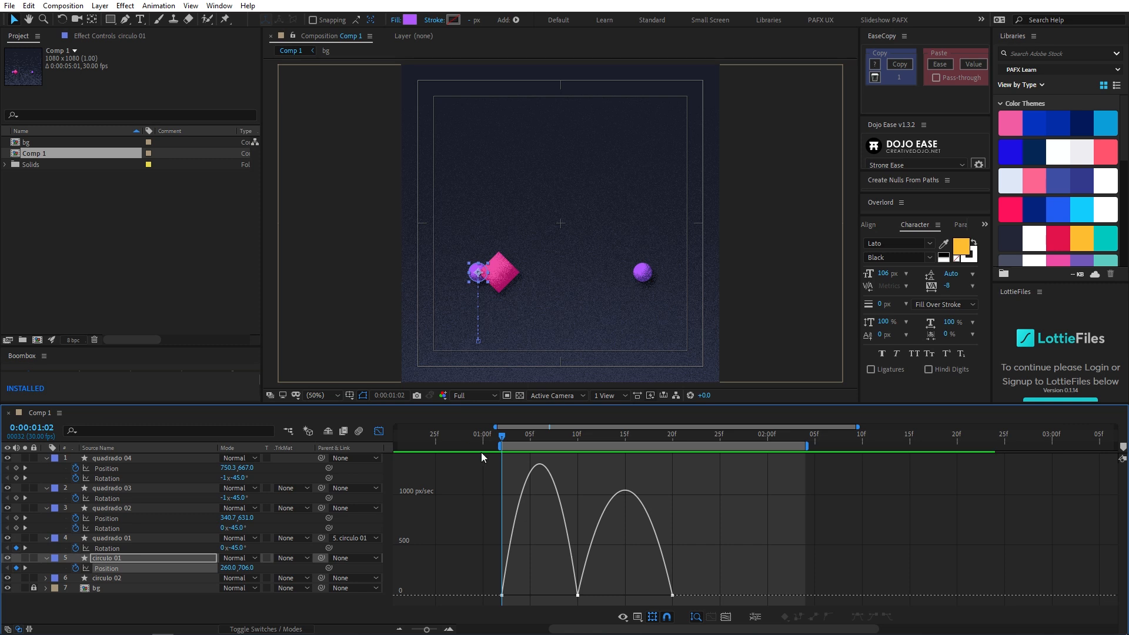
pyautogui.moveTo(507, 438)
pyautogui.mouseDown()
pyautogui.moveTo(599, 444)
pyautogui.moveTo(505, 443)
pyautogui.mouseUp()
pyautogui.moveTo(516, 599); pyautogui.dragTo(502, 600)
pyautogui.moveTo(510, 439); pyautogui.dragTo(498, 462)
pyautogui.press('space')
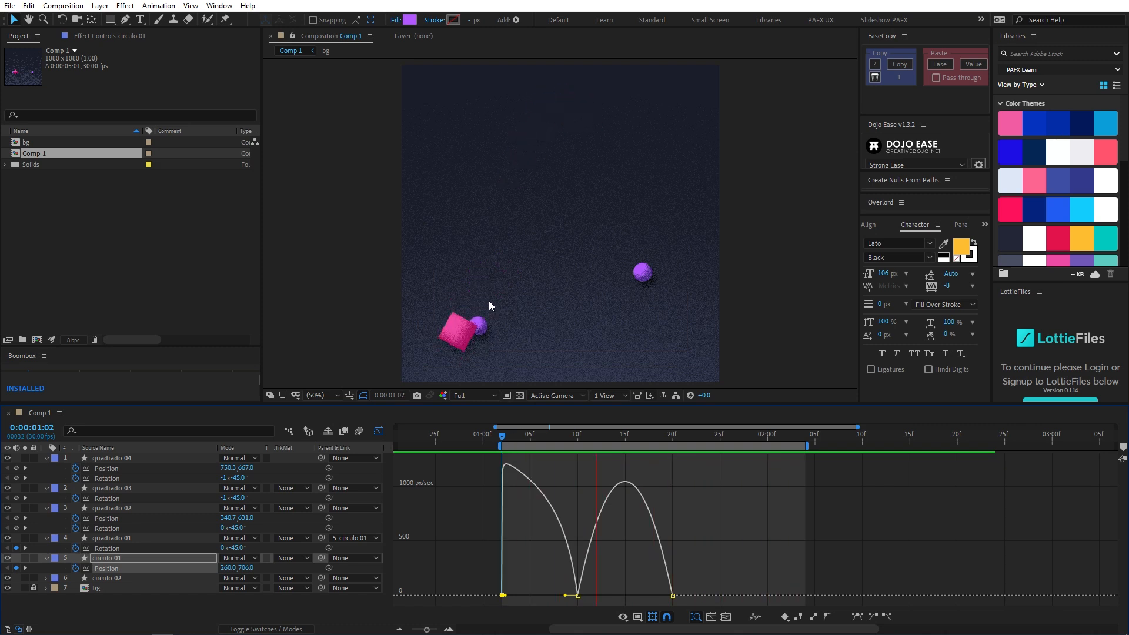
# - Set circulo 01's middle Position keyframe at 0:00:01:10 to 70% incoming and outgoing influence and preview it
pyautogui.moveTo(544, 560); pyautogui.dragTo(589, 603)
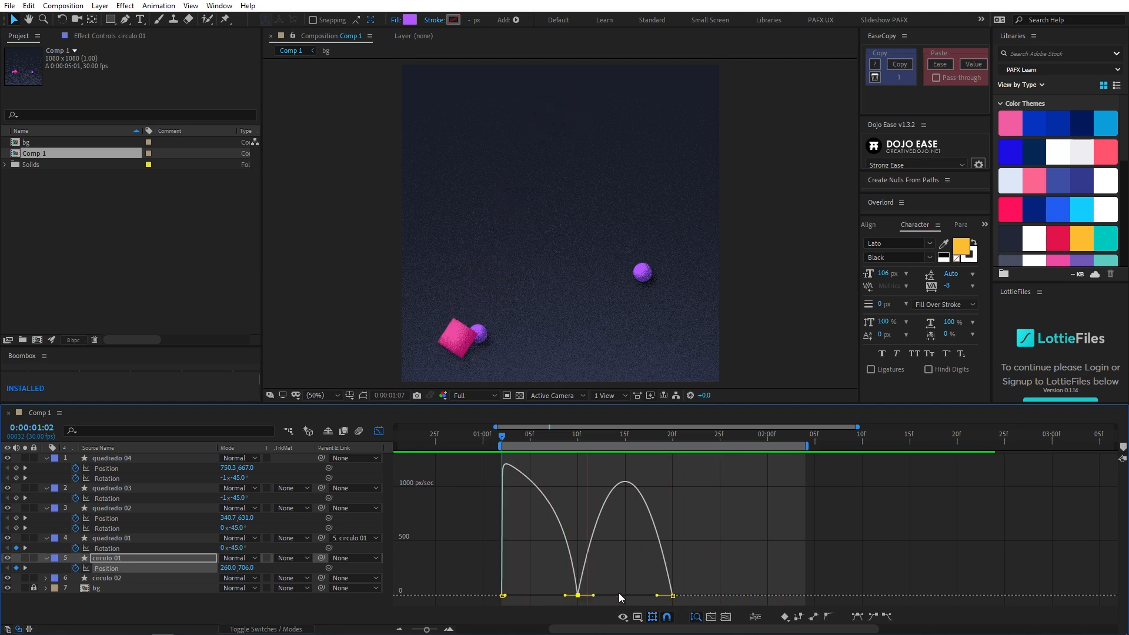
pyautogui.hotkey('ctrl', 'shift', 'k')
pyautogui.click(538, 442)
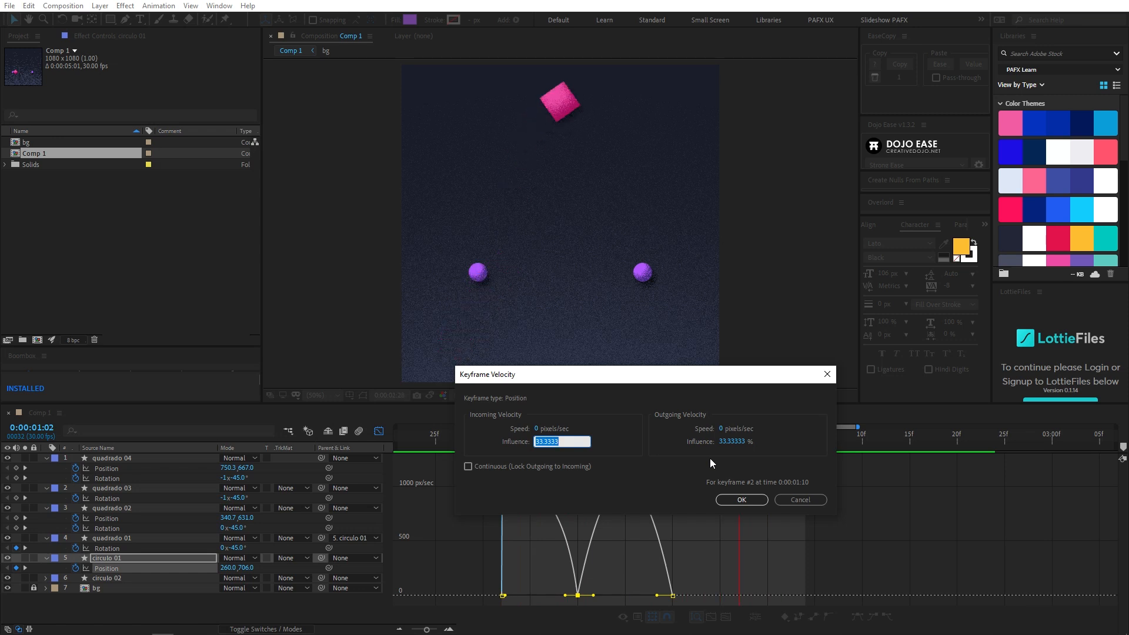
pyautogui.write('70')
pyautogui.press('Tab')
pyautogui.press('Tab')
pyautogui.write('70')
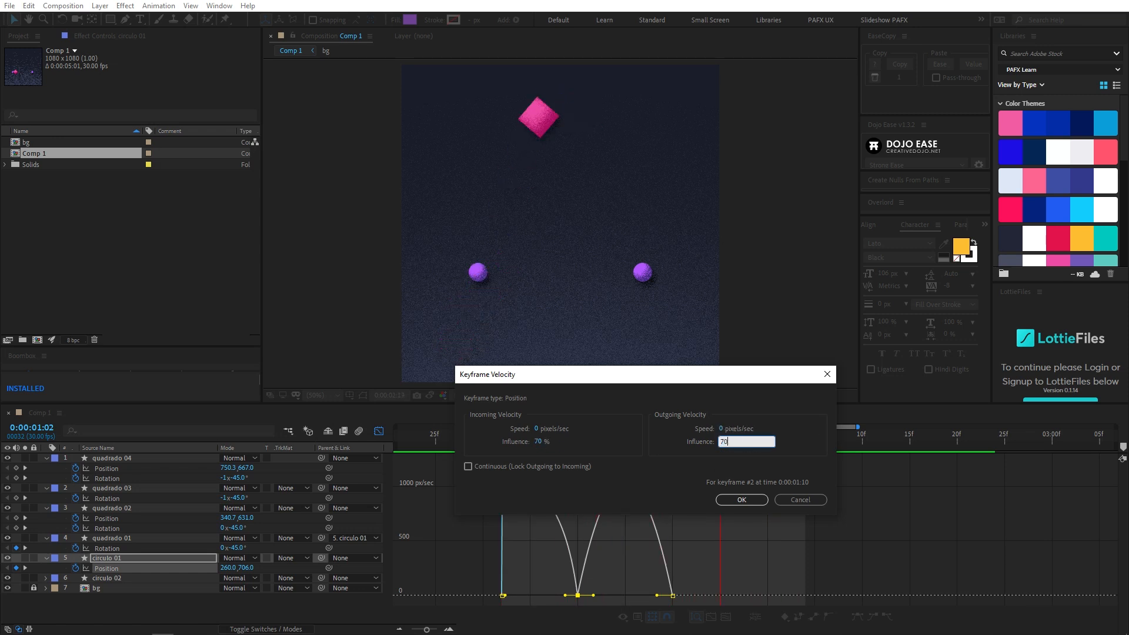
pyautogui.press('Return')
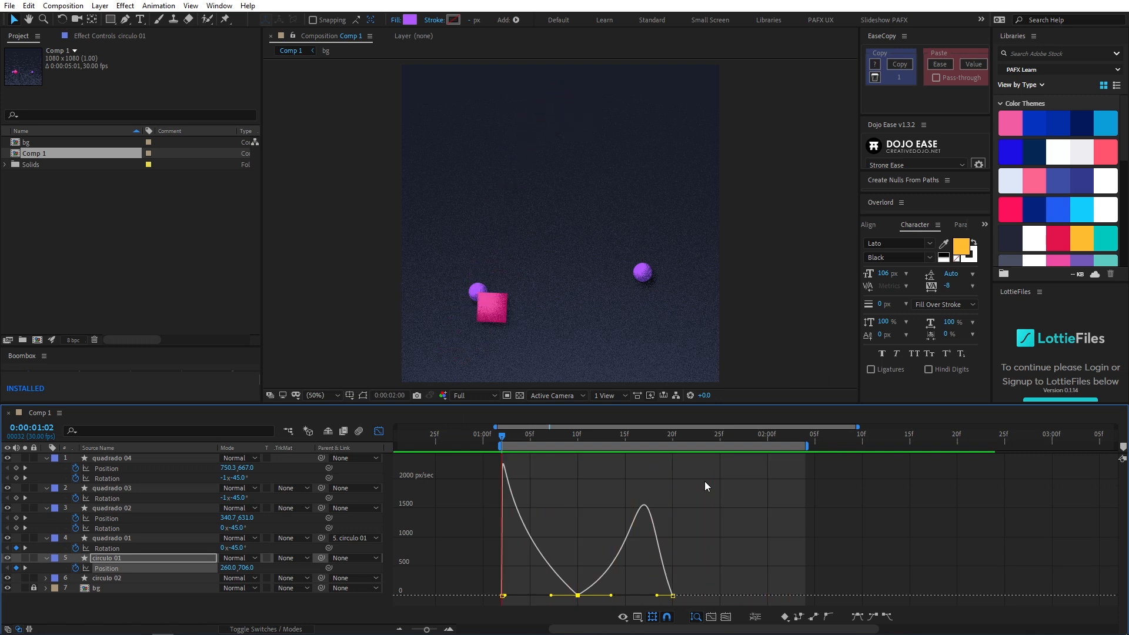
pyautogui.click(634, 435)
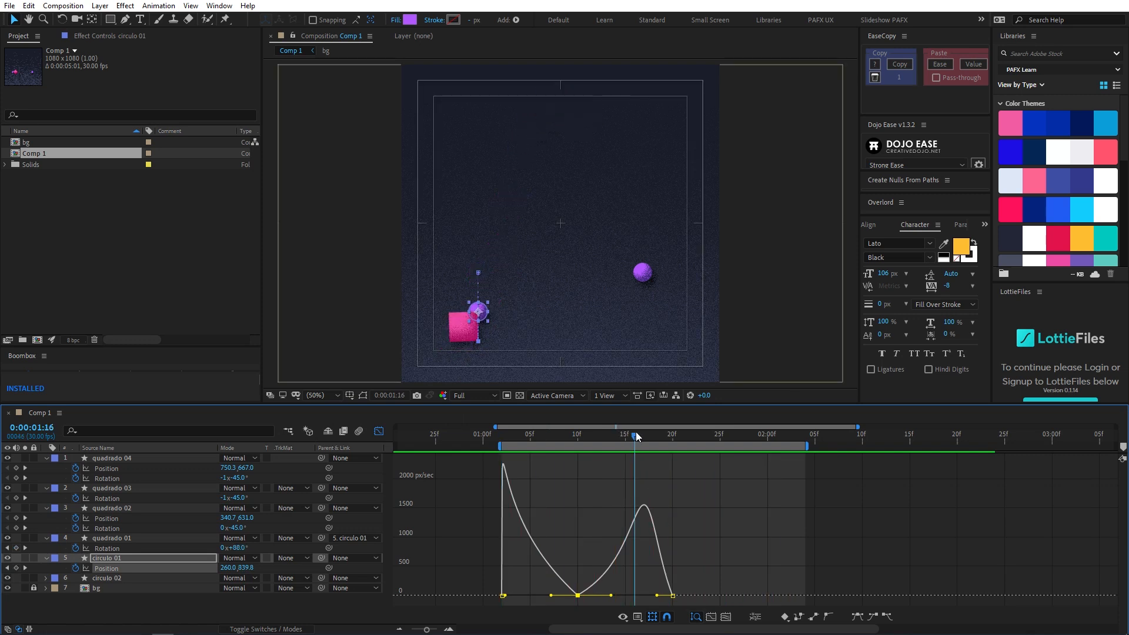
pyautogui.press('space')
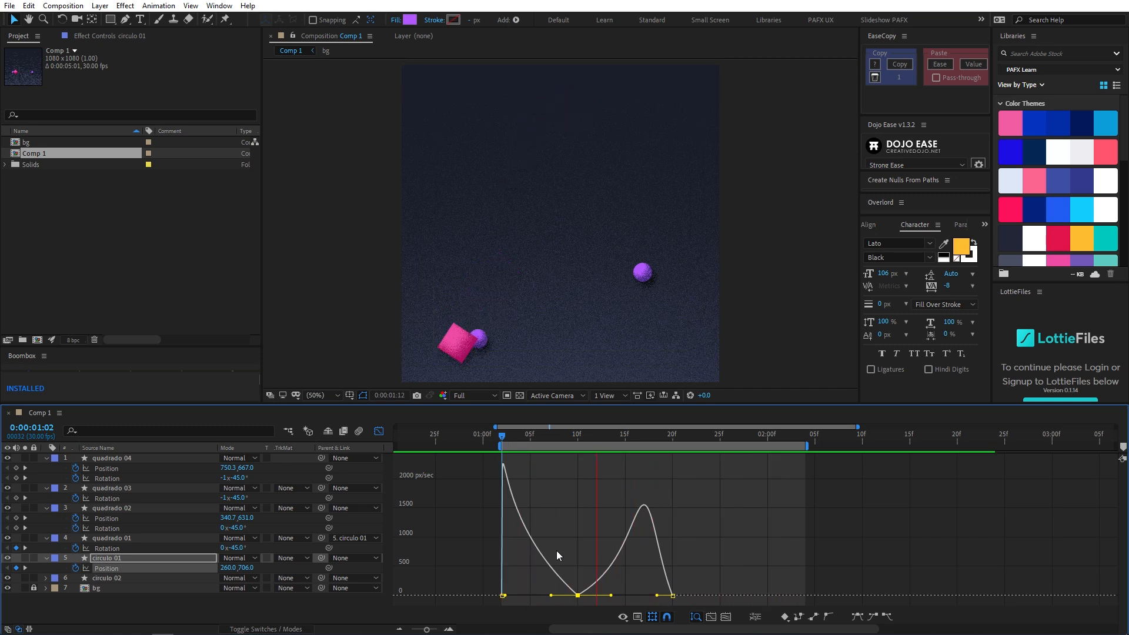
# - Raise the incoming and outgoing influence of circulo 01's middle Position keyframe to 90%
pyautogui.moveTo(568, 562); pyautogui.dragTo(593, 601)
pyautogui.hotkey('ctrl', 'shift', 'k')
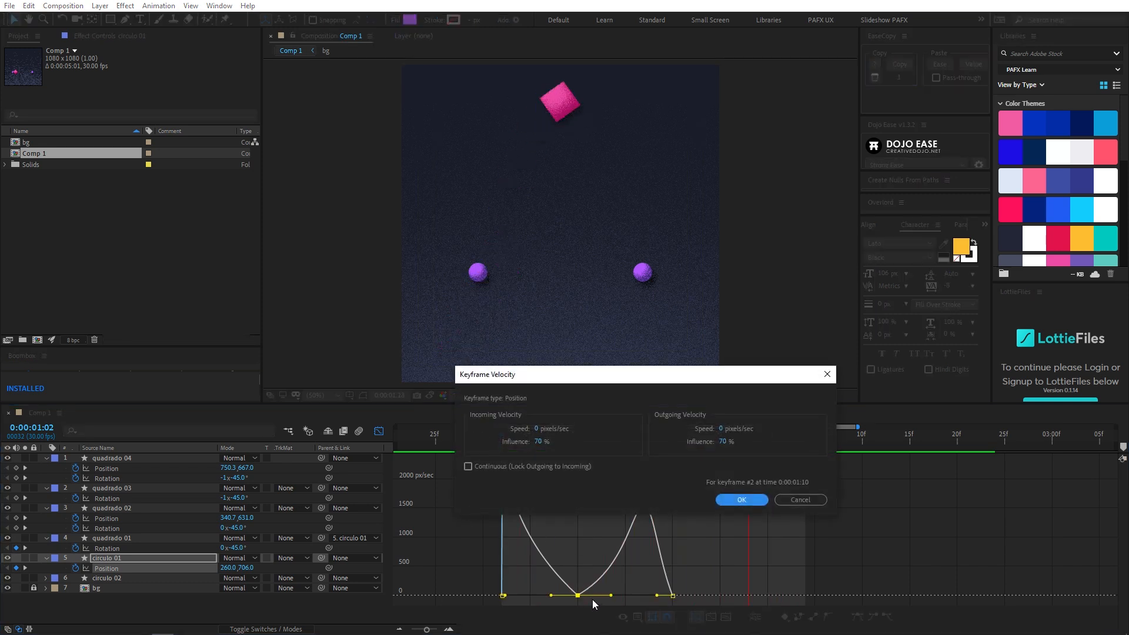
pyautogui.click(539, 441)
pyautogui.write('90')
pyautogui.press('Tab')
pyautogui.write('90')
pyautogui.press('Return')
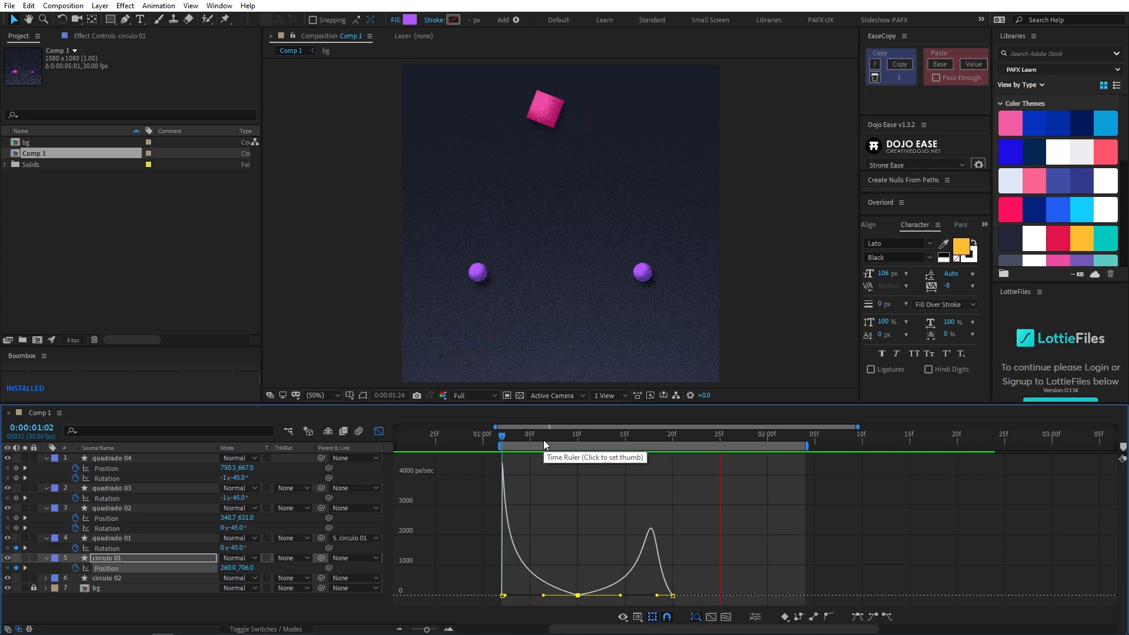
# - Set the influence of circulo 01's middle Position keyframe to 85% and preview the swing over the full timeline
pyautogui.hotkey('ctrl', 'shift', 'k')
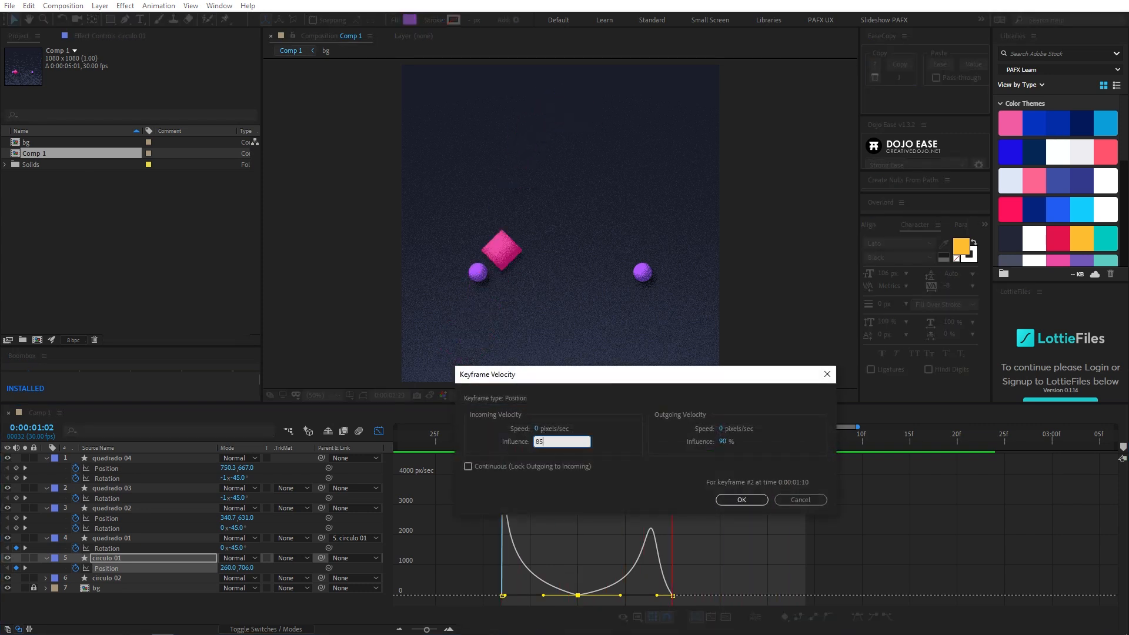
pyautogui.press('Return')
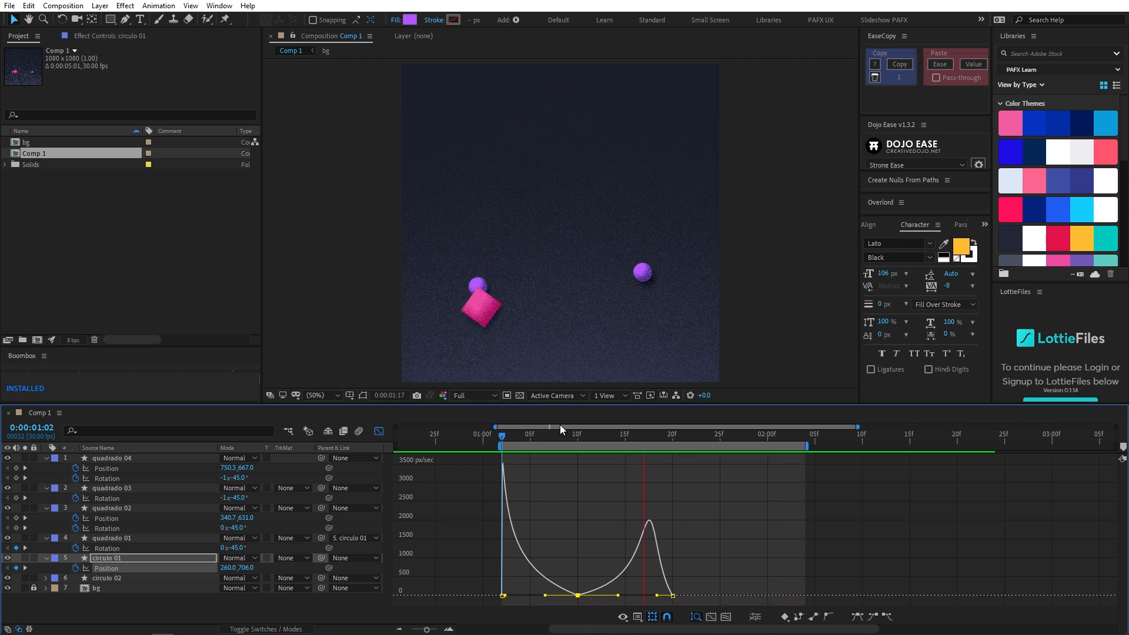
pyautogui.doubleClick(560, 426)
pyautogui.moveTo(551, 438)
pyautogui.mouseDown()
pyautogui.moveTo(619, 439)
pyautogui.moveTo(546, 447)
pyautogui.mouseUp()
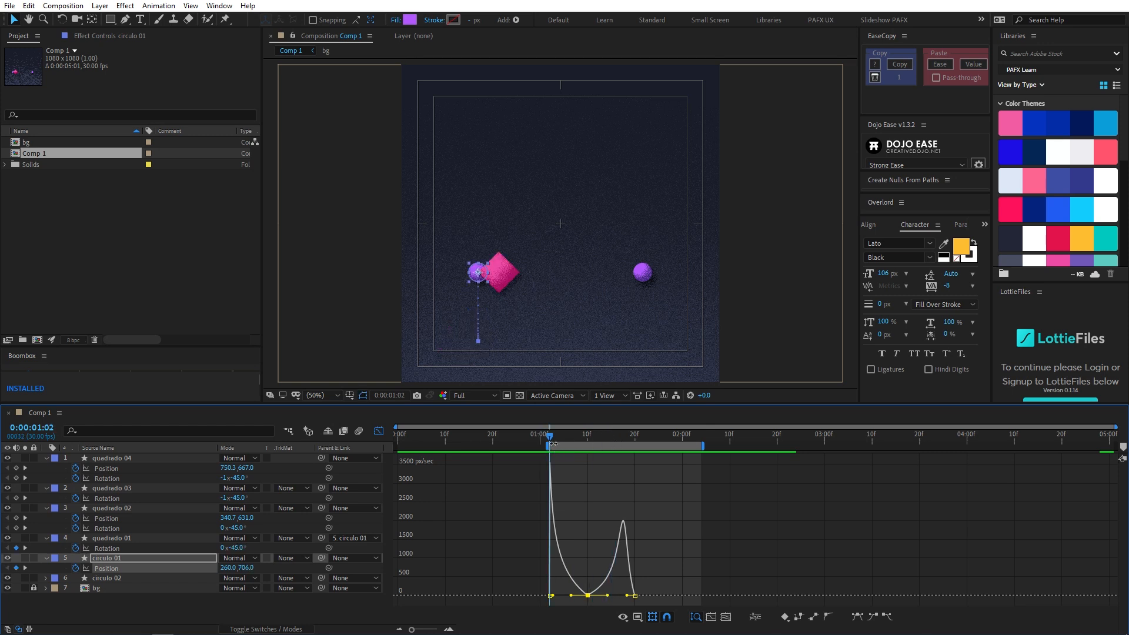
pyautogui.press('space')
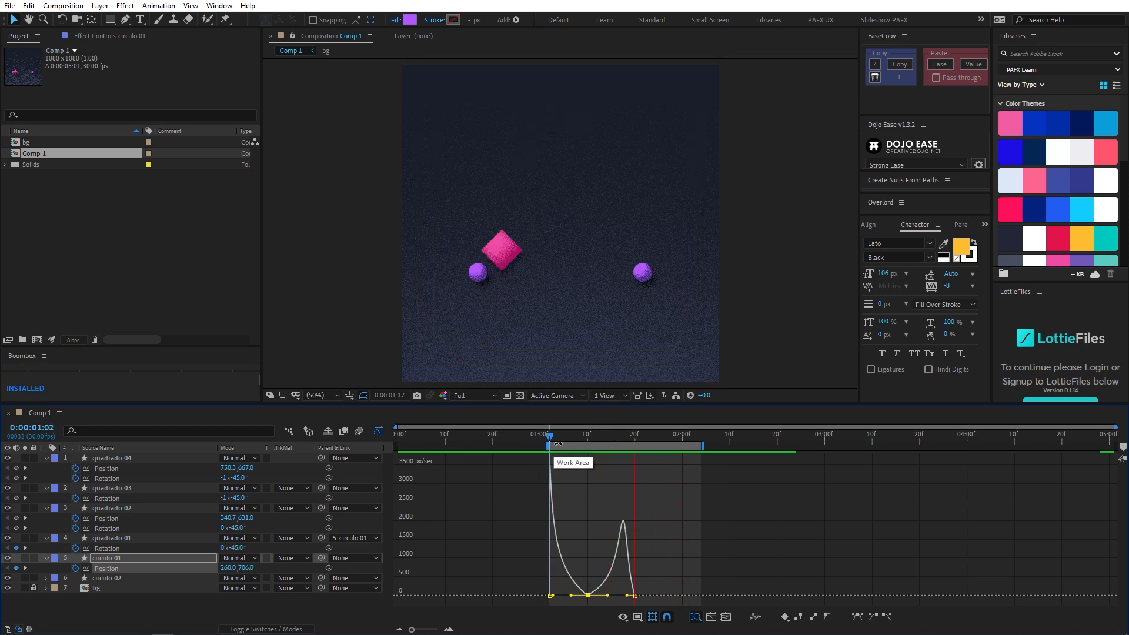
# - Go to 0:00:01:20 and close the graph editor
pyautogui.moveTo(563, 438); pyautogui.dragTo(634, 435)
pyautogui.click(381, 433)
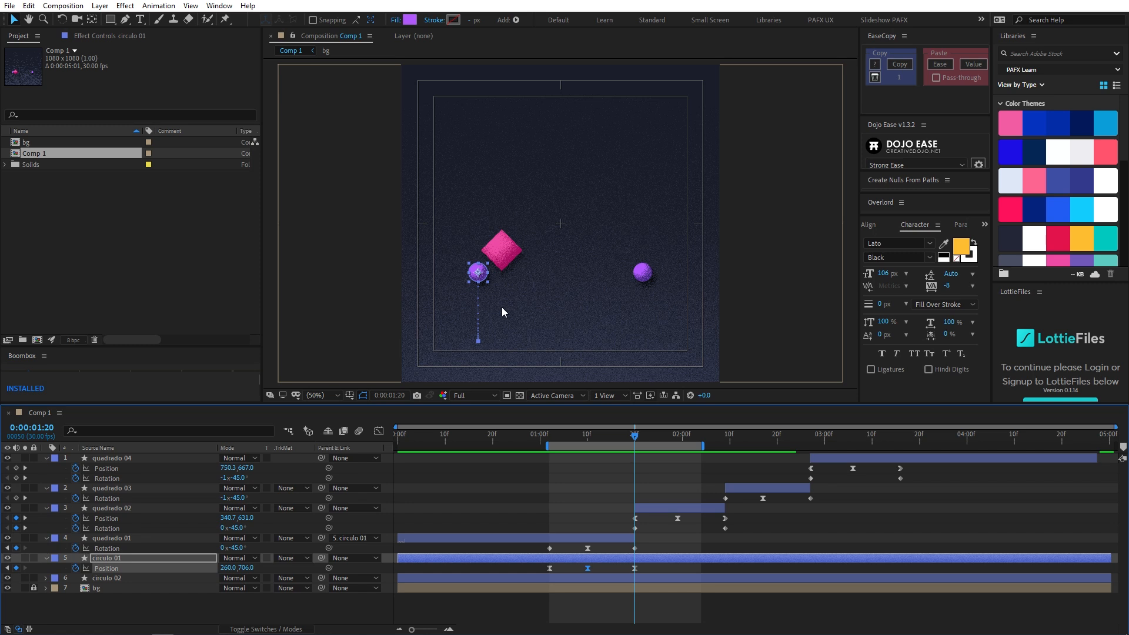
# - Duplicate circulo 01's Position keyframe from 0:00:01:20 to 0:00:01:26
pyautogui.click(635, 568)
pyautogui.press('space')
pyautogui.moveTo(619, 566); pyautogui.dragTo(644, 573)
pyautogui.hotkey('ctrl', 'v')
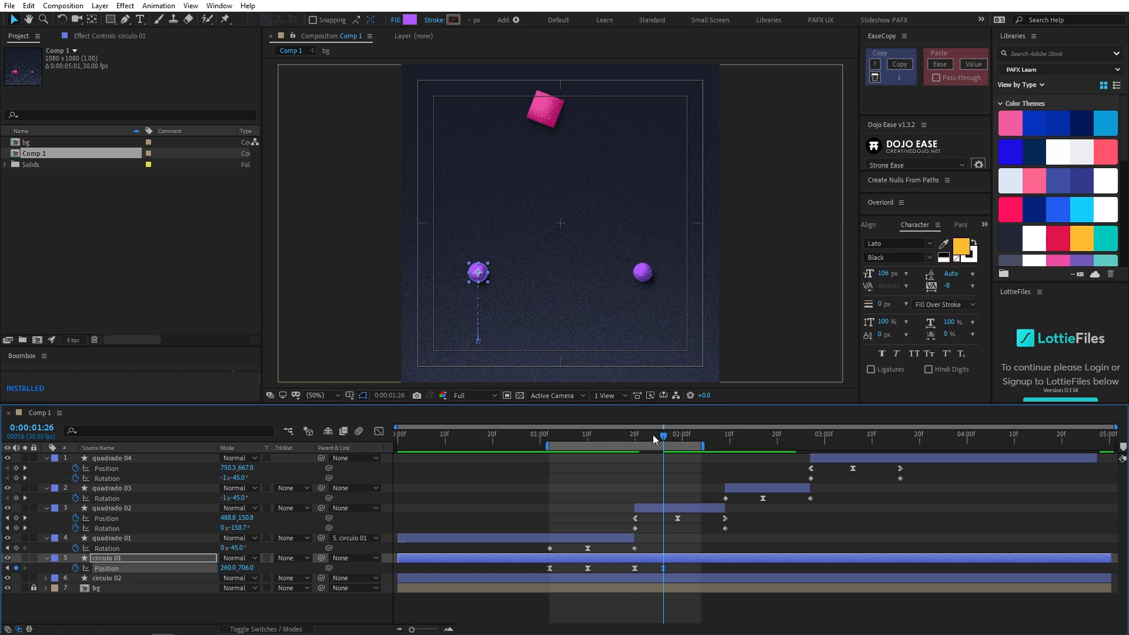
# - Raise circulo 01 at its 0:00:01:20 Position keyframe to a Y value of about 692.8 and preview the swing
pyautogui.moveTo(657, 439); pyautogui.dragTo(637, 440)
pyautogui.click(635, 568)
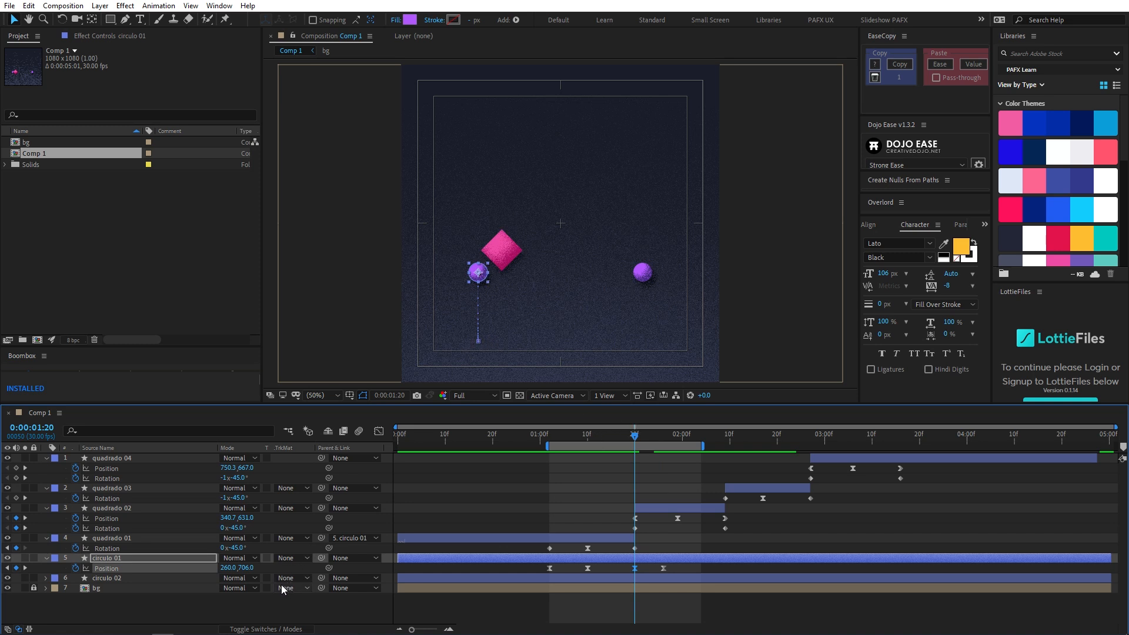
pyautogui.moveTo(249, 569); pyautogui.dragTo(257, 568)
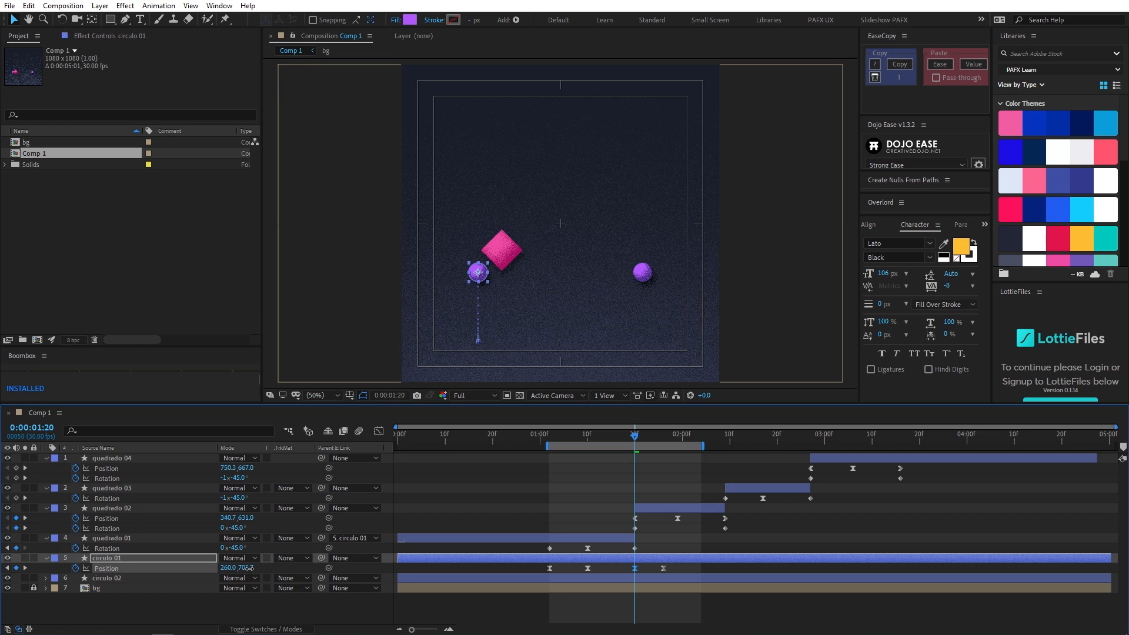
pyautogui.moveTo(219, 574); pyautogui.dragTo(184, 571)
pyautogui.moveTo(610, 437); pyautogui.dragTo(573, 440)
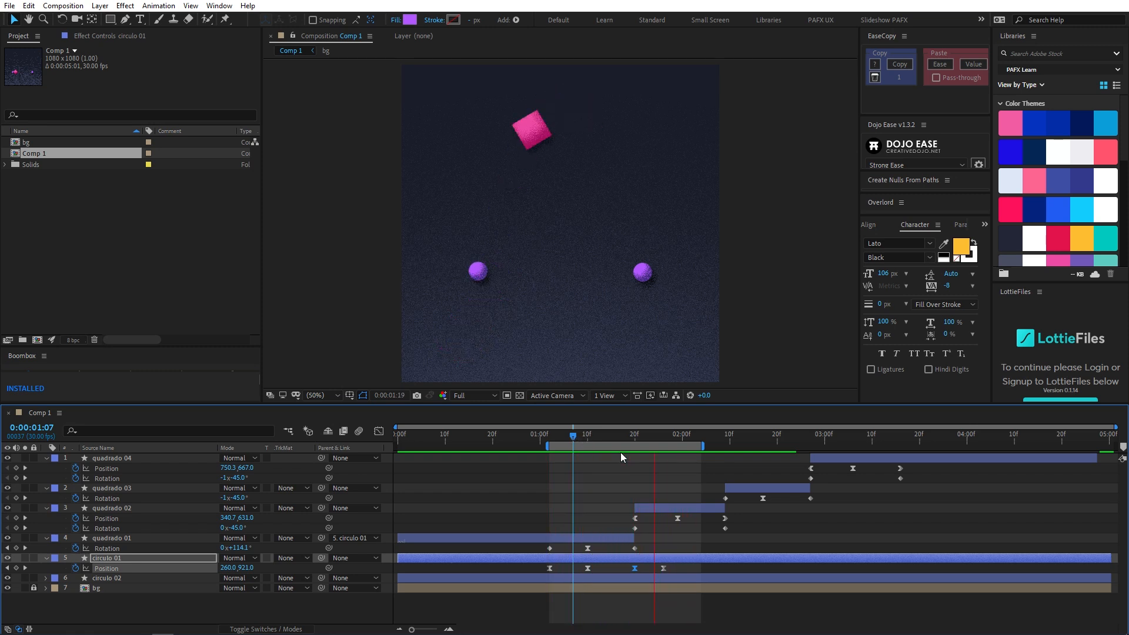
# - Raise circulo 01's Position keyframe at 0:00:01:20 further to about Y 687.6 and preview from 0:00:01:06
pyautogui.moveTo(629, 434); pyautogui.dragTo(637, 438)
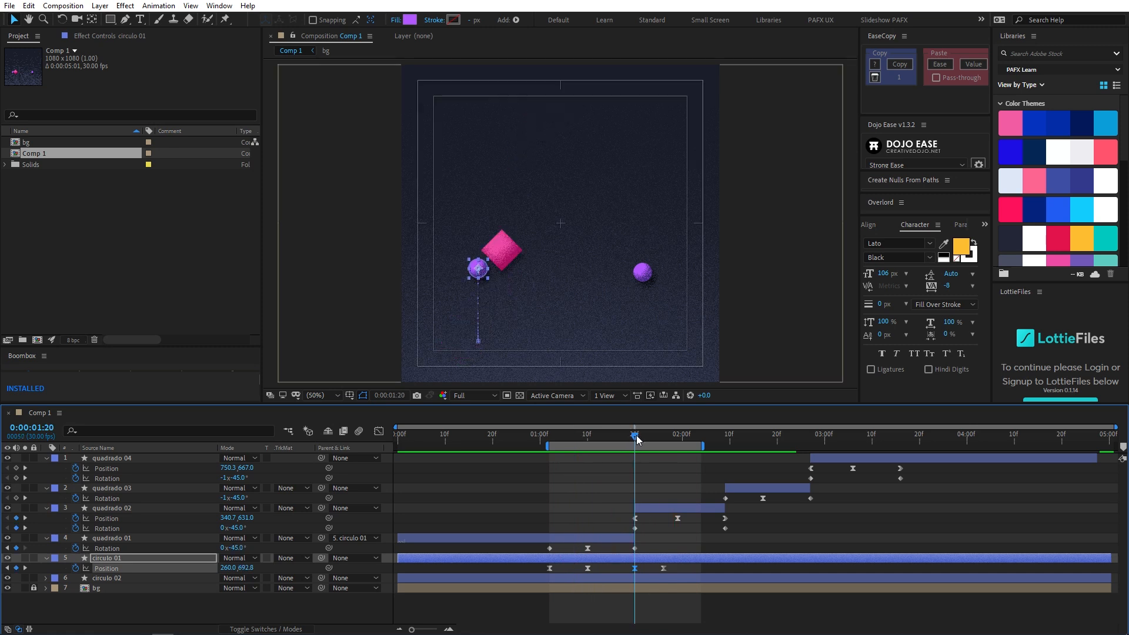
pyautogui.moveTo(243, 567); pyautogui.dragTo(223, 561)
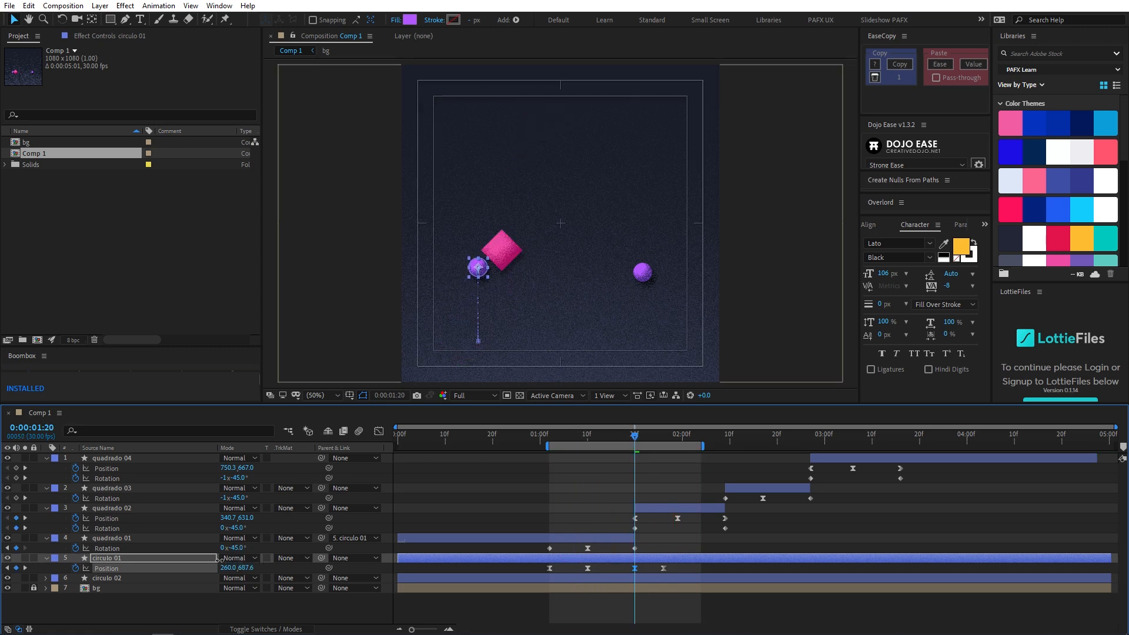
pyautogui.moveTo(631, 436); pyautogui.dragTo(569, 438)
pyautogui.press('space')
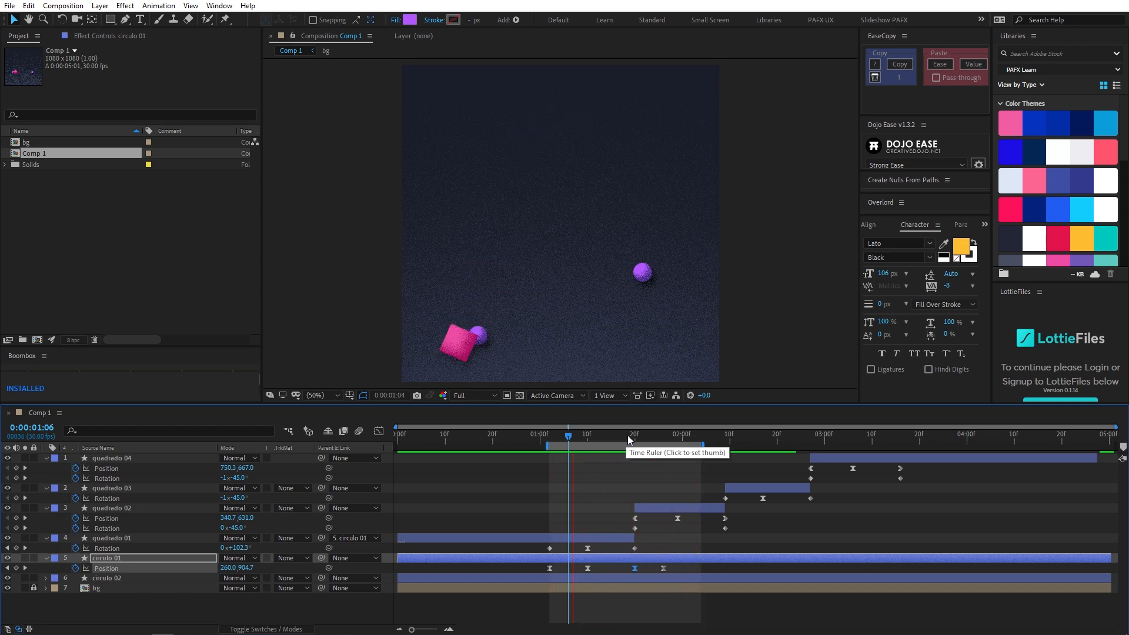
# - Set circulo 01's Position at 0:00:01:20 to about Y 662.2 for a stronger overshoot and preview from 0:00:01:05
pyautogui.moveTo(616, 436)
pyautogui.mouseDown()
pyautogui.moveTo(605, 437)
pyautogui.moveTo(654, 432)
pyautogui.moveTo(635, 434)
pyautogui.mouseUp()
pyautogui.moveTo(252, 568); pyautogui.dragTo(245, 567)
pyautogui.moveTo(635, 438); pyautogui.dragTo(566, 440)
pyautogui.press('space')
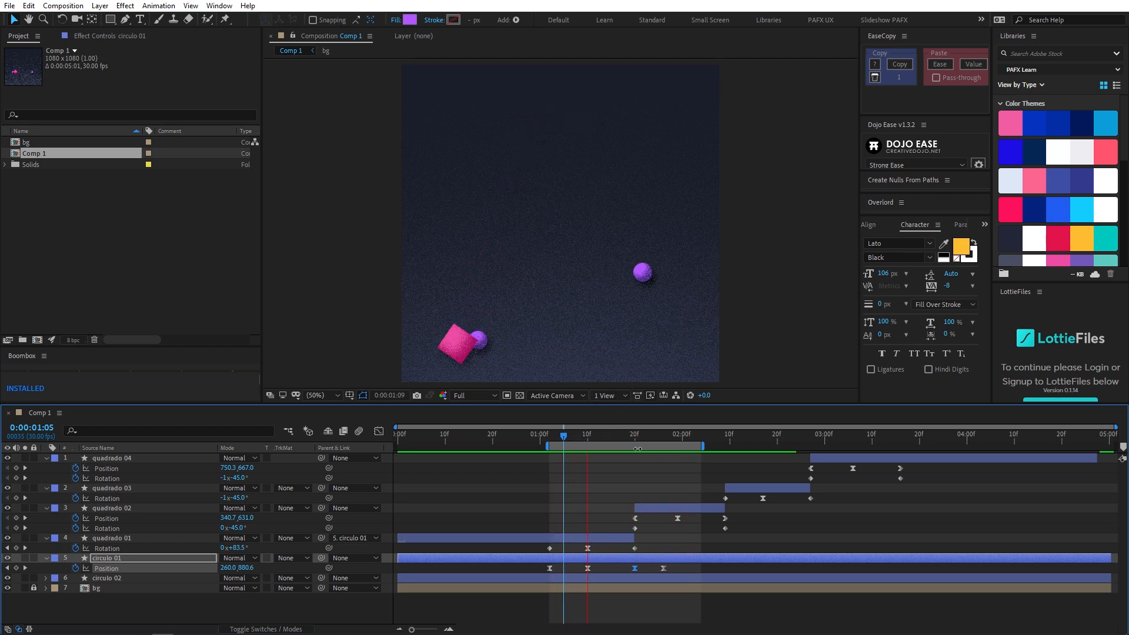
# - Extend the end of the timeline's work area to 0:00:02:20
pyautogui.moveTo(617, 435); pyautogui.dragTo(665, 443)
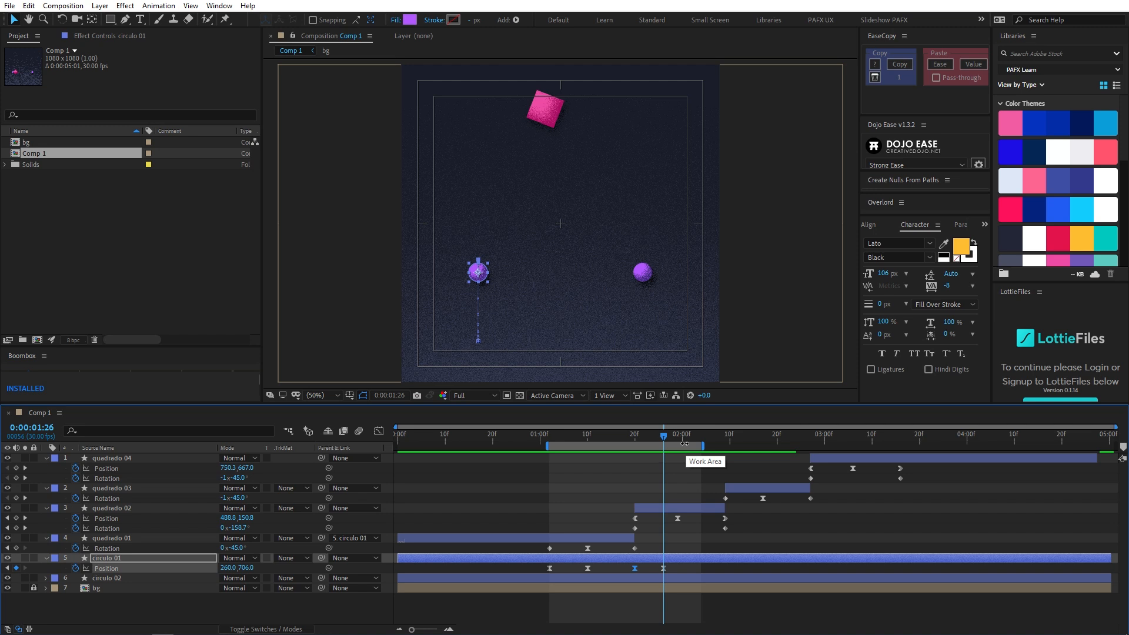
pyautogui.press('j')
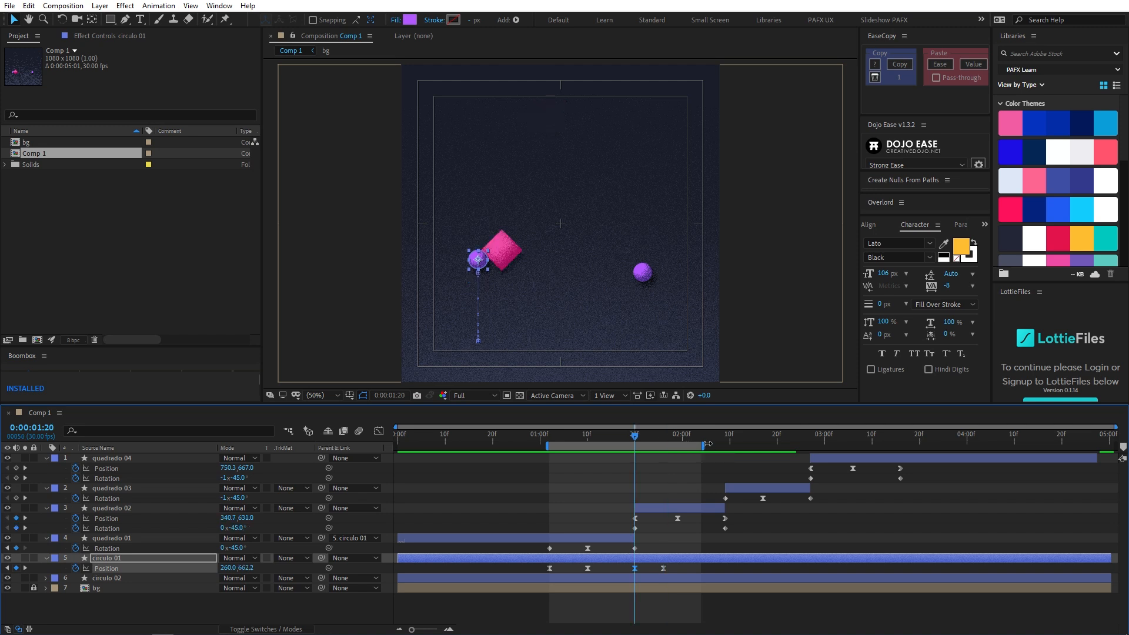
pyautogui.moveTo(706, 445); pyautogui.dragTo(778, 445)
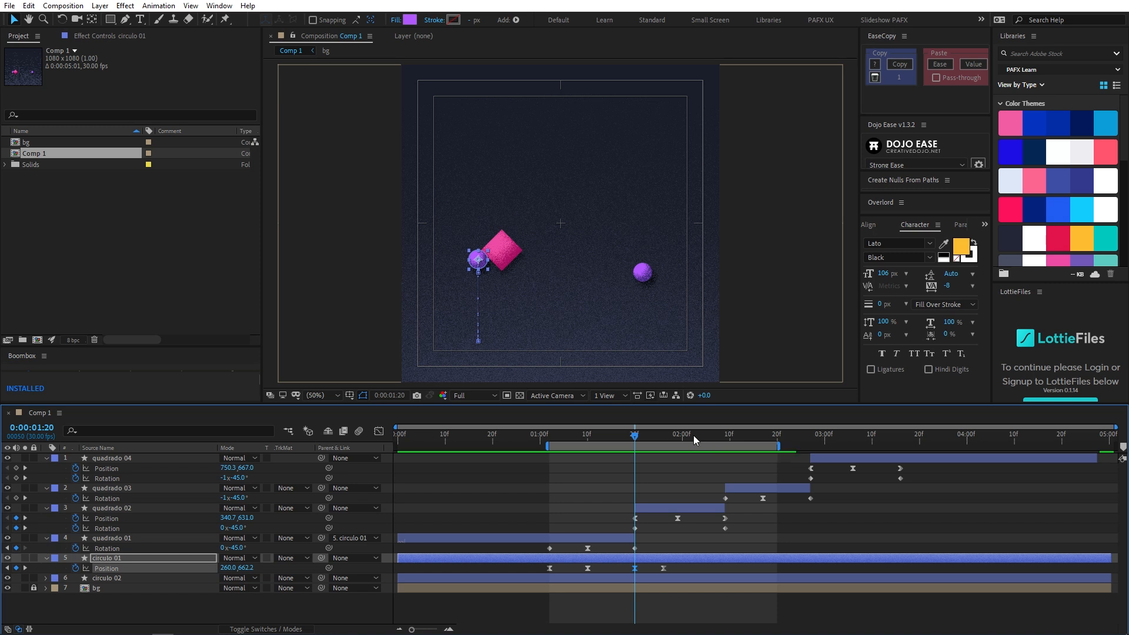
# - Add a Position keyframe for circulo 01 at 0:00:02:02, six frames after the one at 0:00:01:26
pyautogui.moveTo(577, 433); pyautogui.dragTo(670, 428)
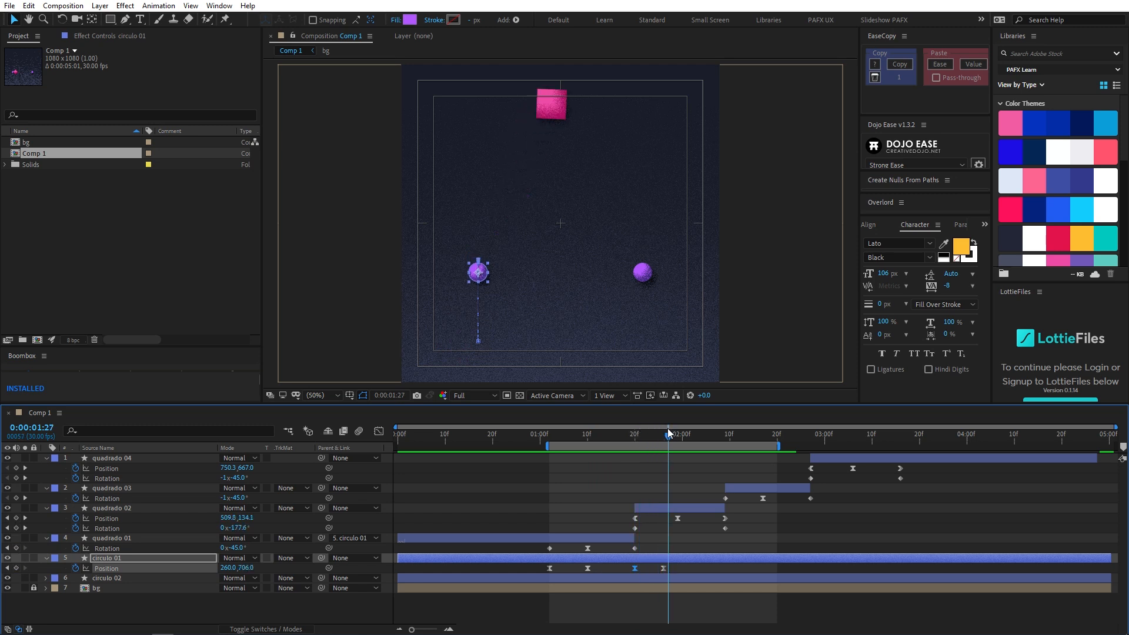
pyautogui.moveTo(668, 436); pyautogui.dragTo(663, 441)
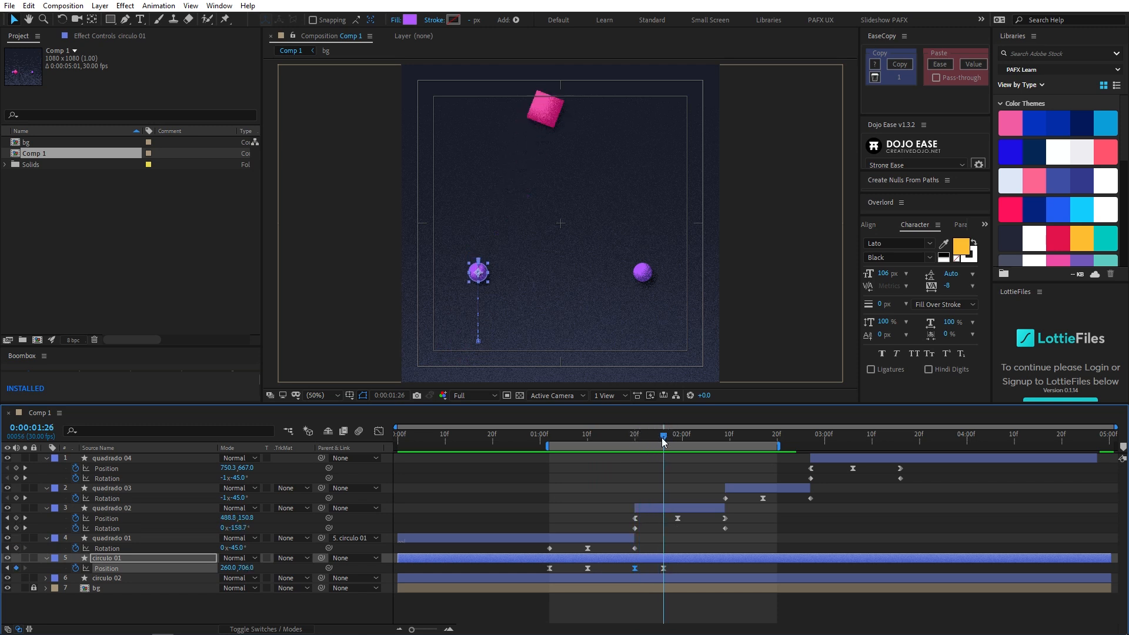
pyautogui.press('pagedown')
pyautogui.press('pagedown')
pyautogui.press('pagedown')
pyautogui.press('pagedown')
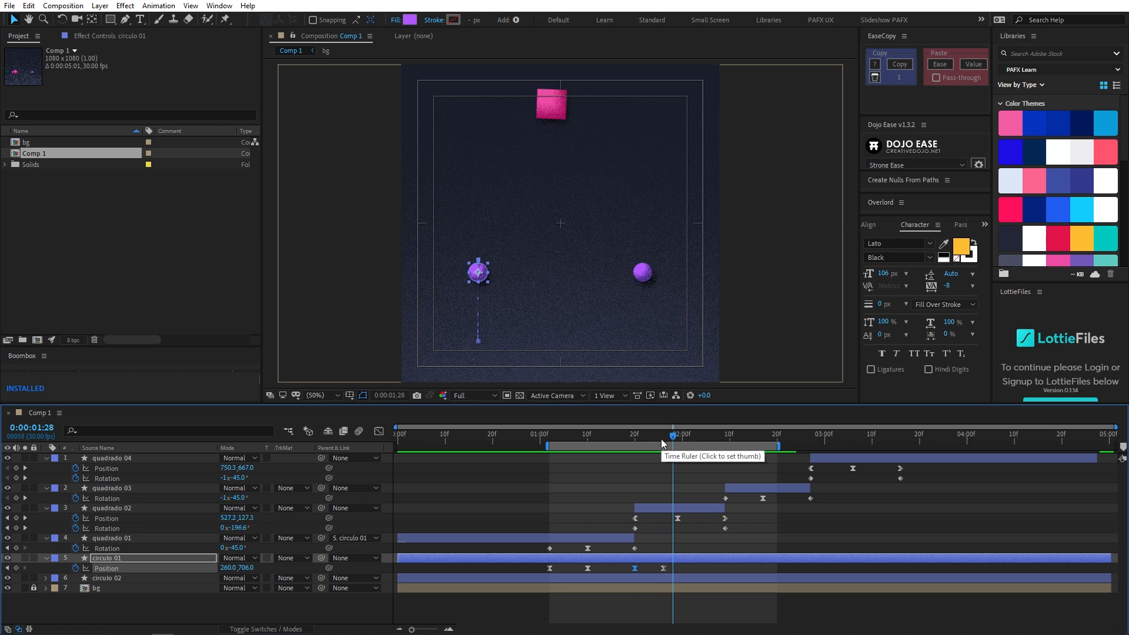
pyautogui.press('pagedown')
pyautogui.press('pagedown')
pyautogui.hotkey('alt', 'shift', 'p')
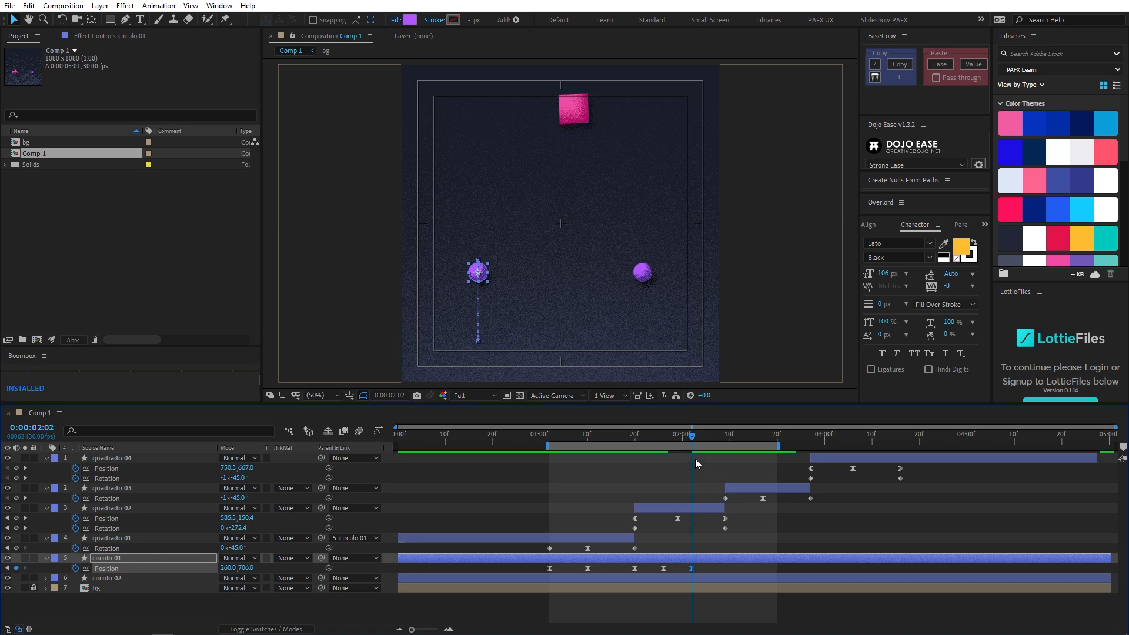
# - Lower circulo 01 slightly at its 0:00:01:26 Position keyframe by setting Y to about 715.7
pyautogui.press('pageup')
pyautogui.press('pageup')
pyautogui.press('pageup')
pyautogui.press('pageup')
pyautogui.press('pageup')
pyautogui.press('pageup')
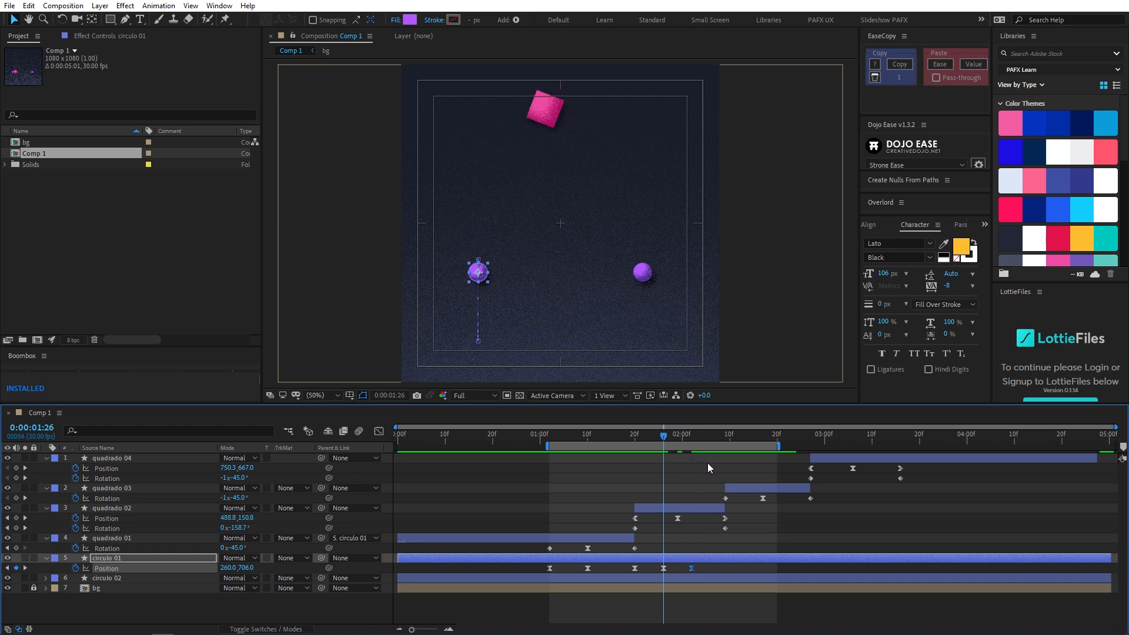
pyautogui.moveTo(246, 568); pyautogui.dragTo(280, 566)
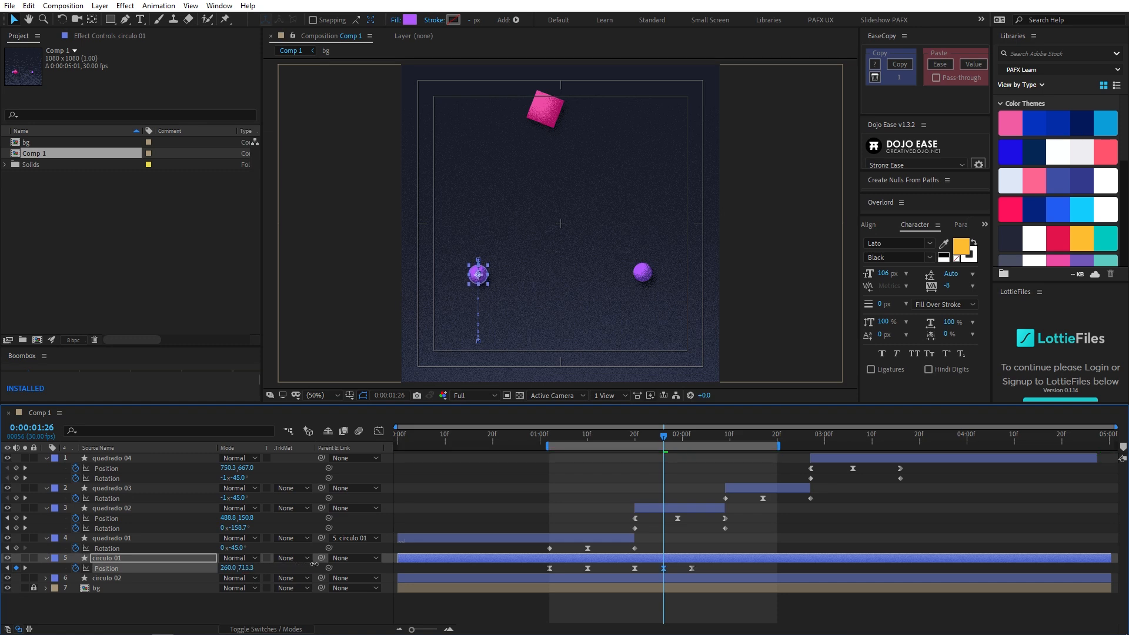
pyautogui.scroll(1, 456, 312)
pyautogui.moveTo(459, 305); pyautogui.dragTo(654, 236)
pyautogui.scroll(1, 632, 283)
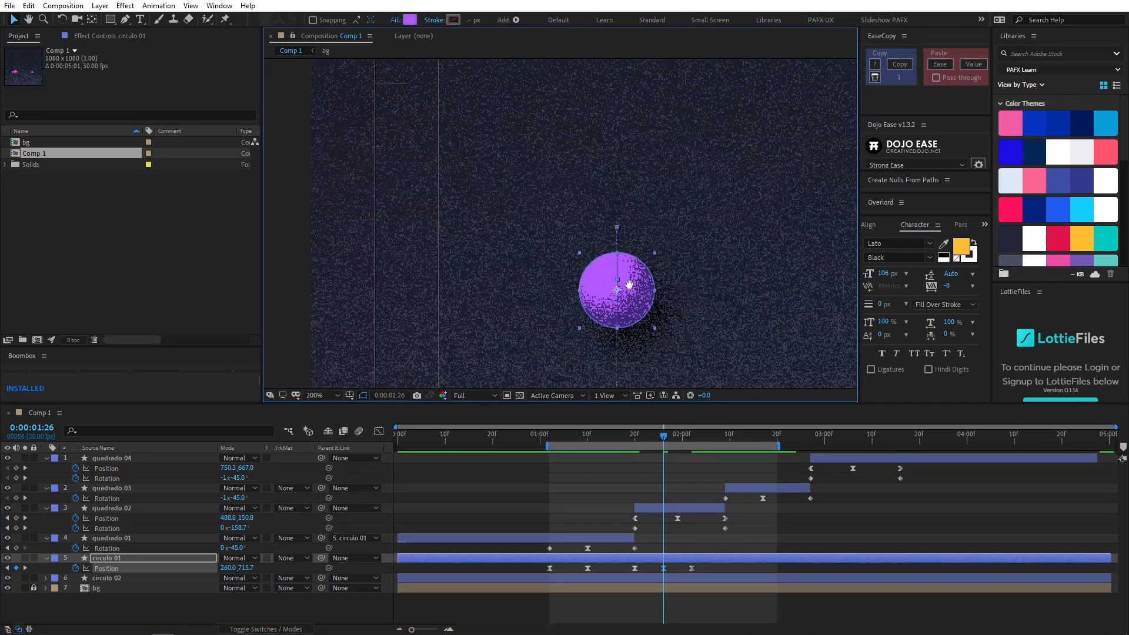
pyautogui.moveTo(624, 285); pyautogui.dragTo(598, 267)
pyautogui.press('v')
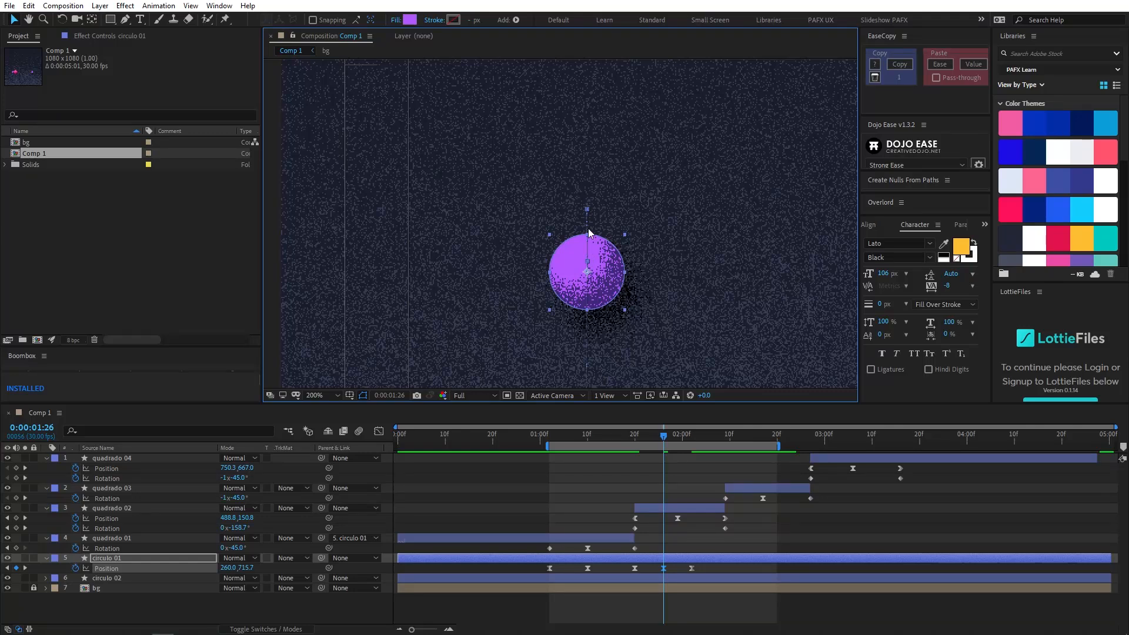
# - Preview circulo 01's dip and rebound from 0:00:01:03 with the whole composition in view
pyautogui.moveTo(641, 435); pyautogui.dragTo(678, 452)
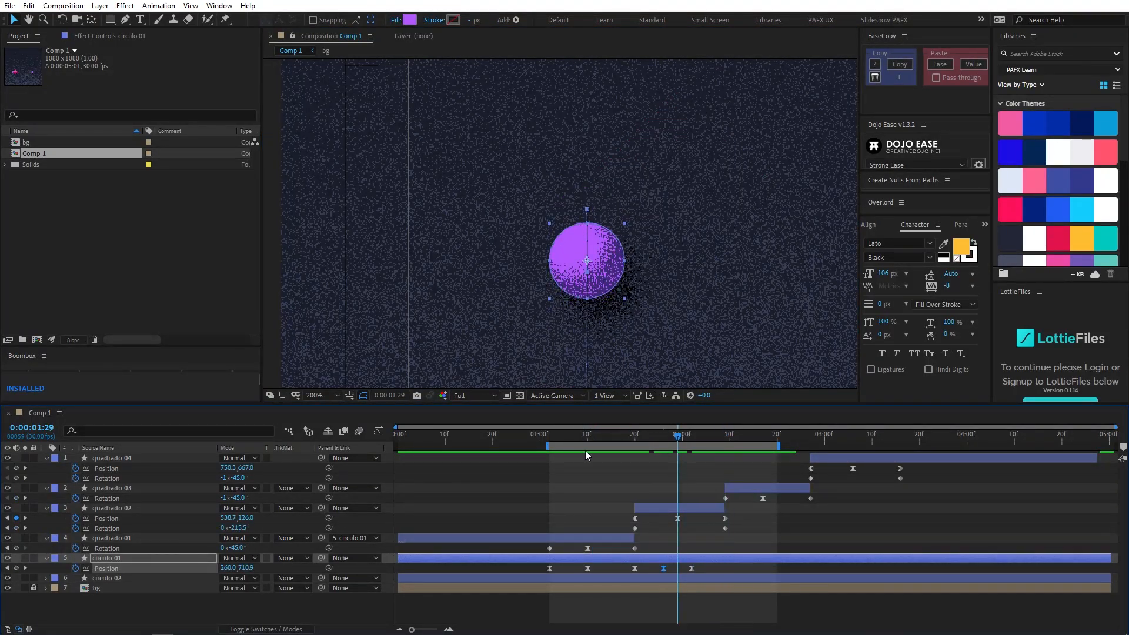
pyautogui.moveTo(596, 452); pyautogui.dragTo(554, 452)
pyautogui.press('space')
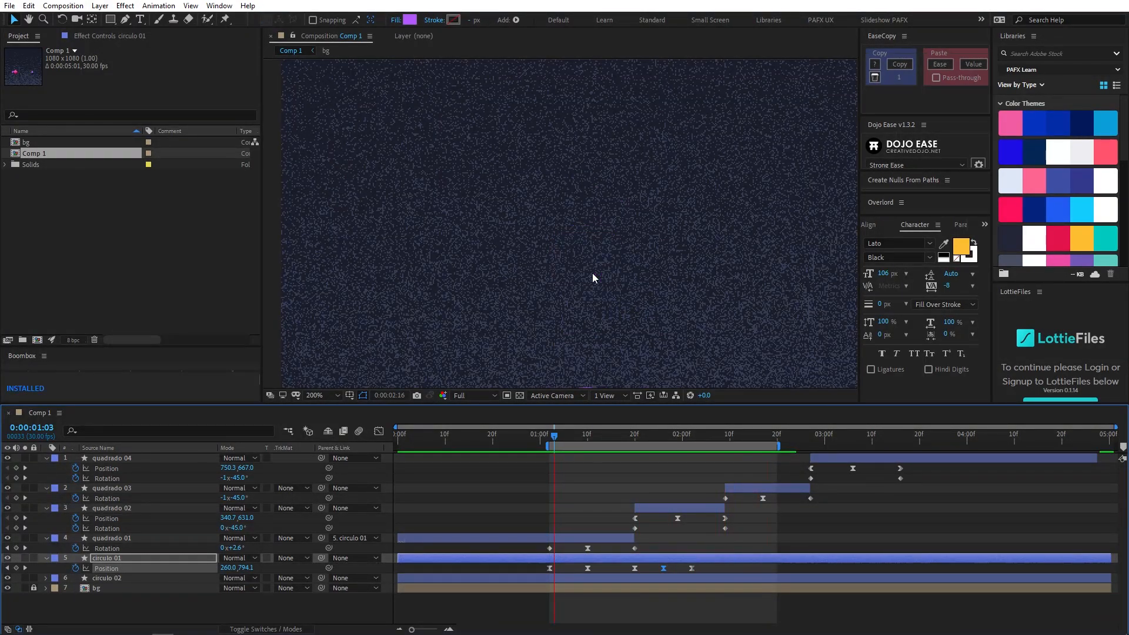
pyautogui.scroll(-4, 623, 286)
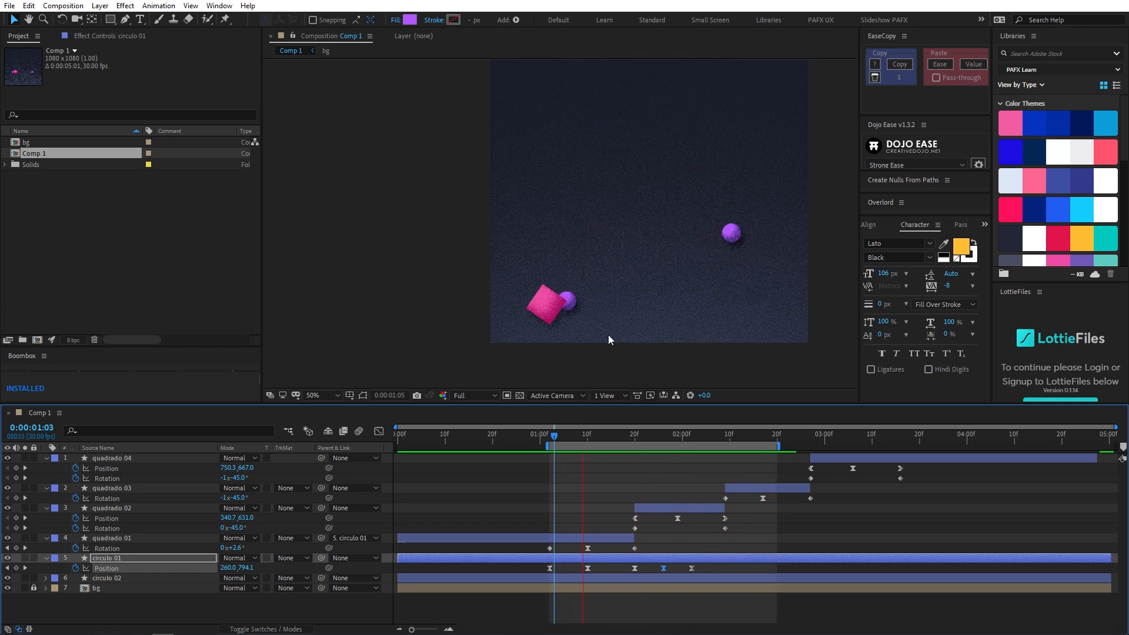
# - Duplicate circulo 01's Position keyframe from 0:00:02:02 to 0:00:02:08
pyautogui.moveTo(668, 429); pyautogui.dragTo(692, 435)
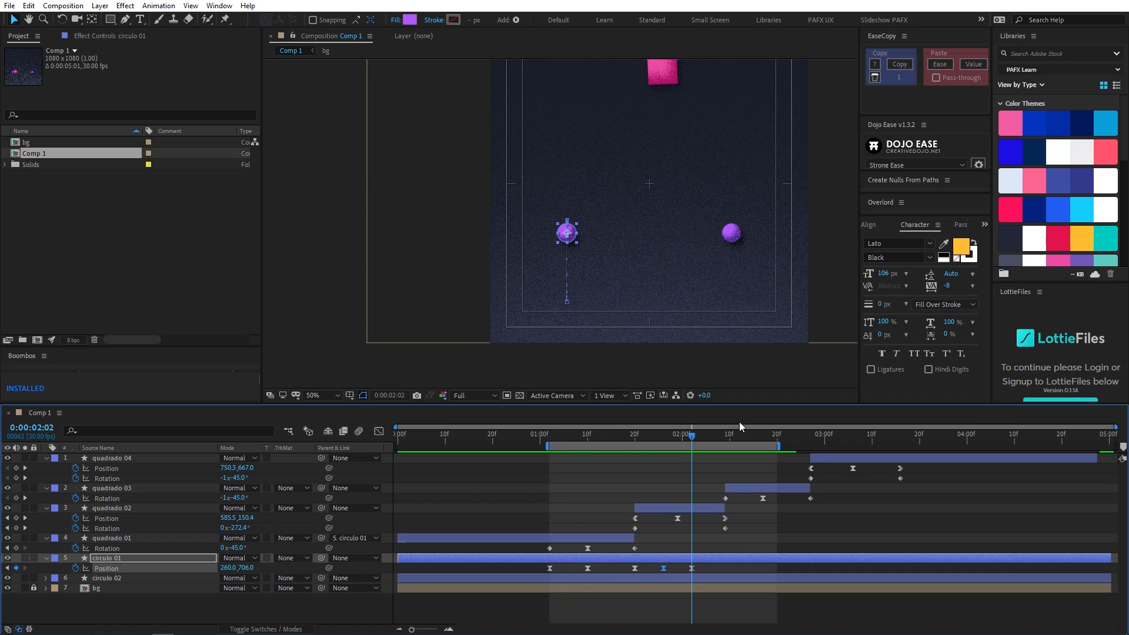
pyautogui.press('pagedown')
pyautogui.press('pagedown')
pyautogui.press('pagedown')
pyautogui.press('pagedown')
pyautogui.press('pagedown')
pyautogui.press('pagedown')
pyautogui.click(692, 568)
# - Set circulo 01's Position at 0:00:02:02 to about Y 702.8 and preview the rebound from 0:00:01:02
pyautogui.moveTo(674, 438); pyautogui.dragTo(695, 441)
pyautogui.press('.')
pyautogui.press('.')
pyautogui.press('.')
pyautogui.moveTo(246, 568); pyautogui.dragTo(227, 570)
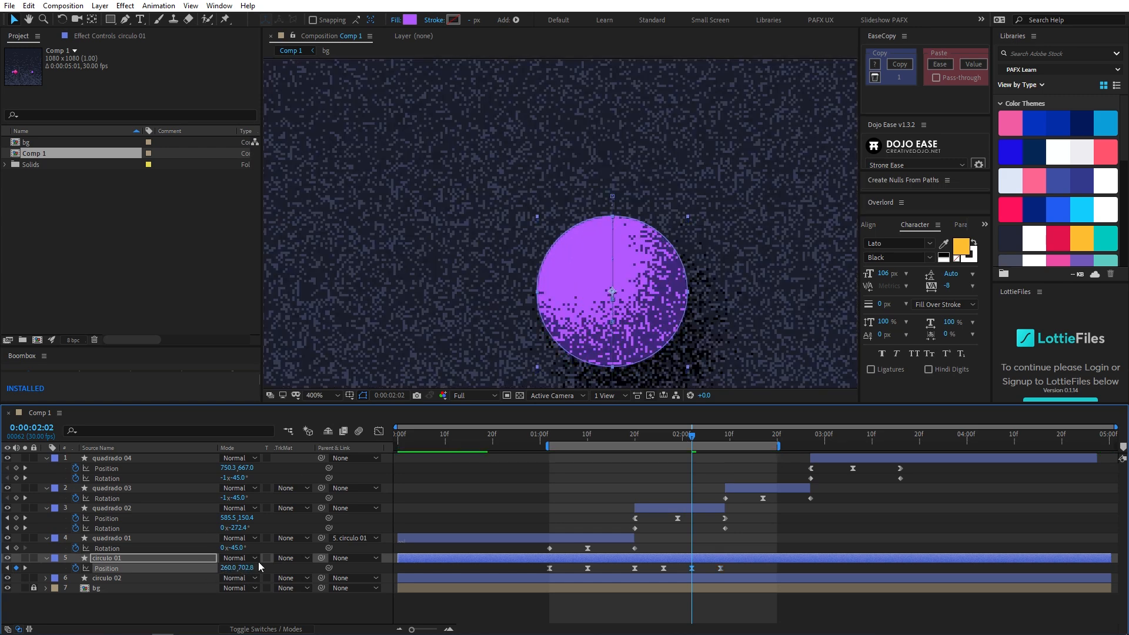
pyautogui.press(',')
pyautogui.press(',')
pyautogui.press(',')
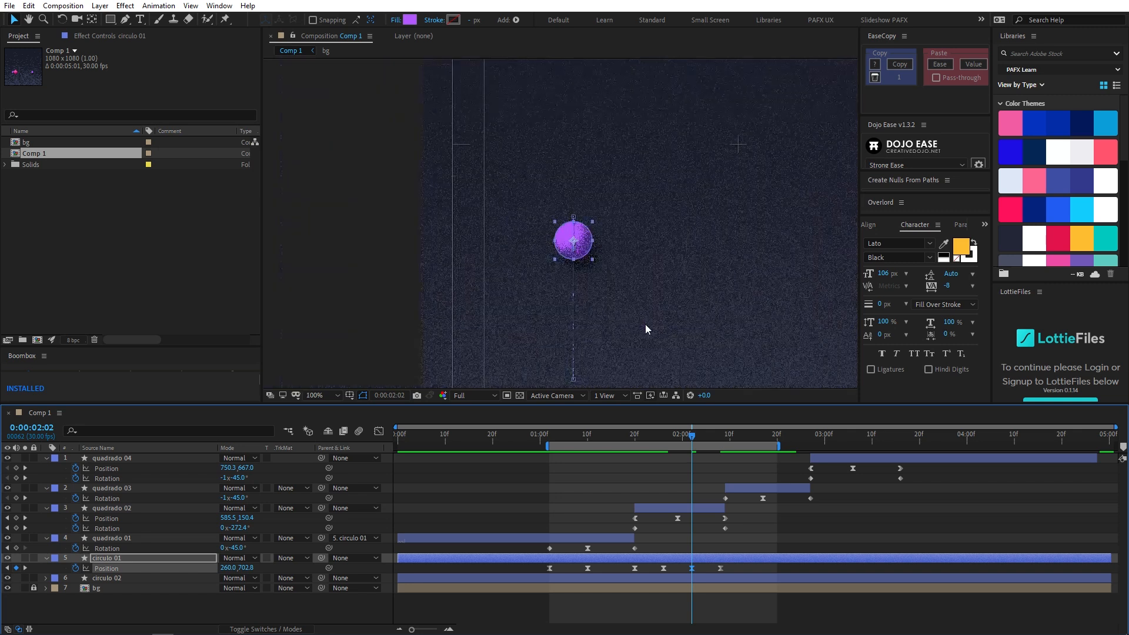
pyautogui.moveTo(709, 210); pyautogui.dragTo(660, 247)
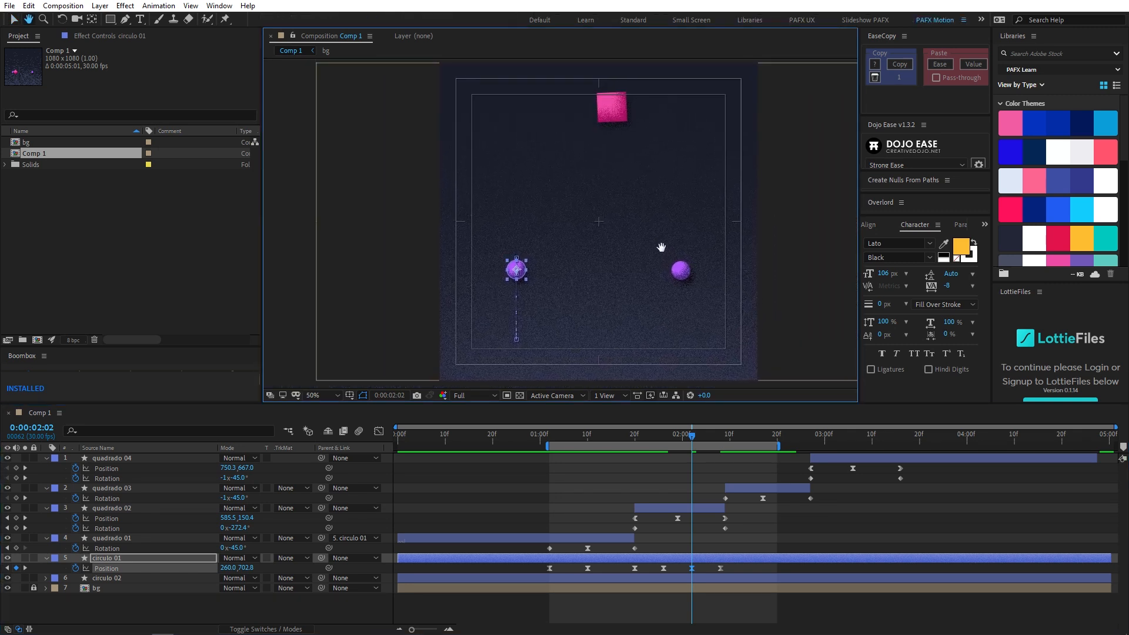
pyautogui.click(550, 437)
pyautogui.press('space')
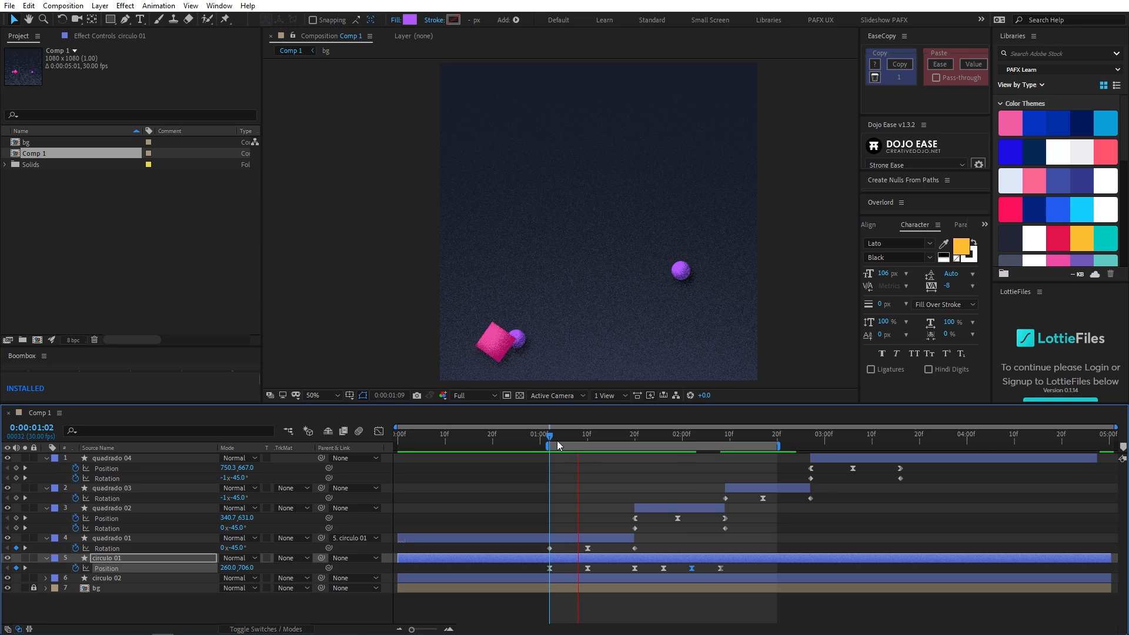
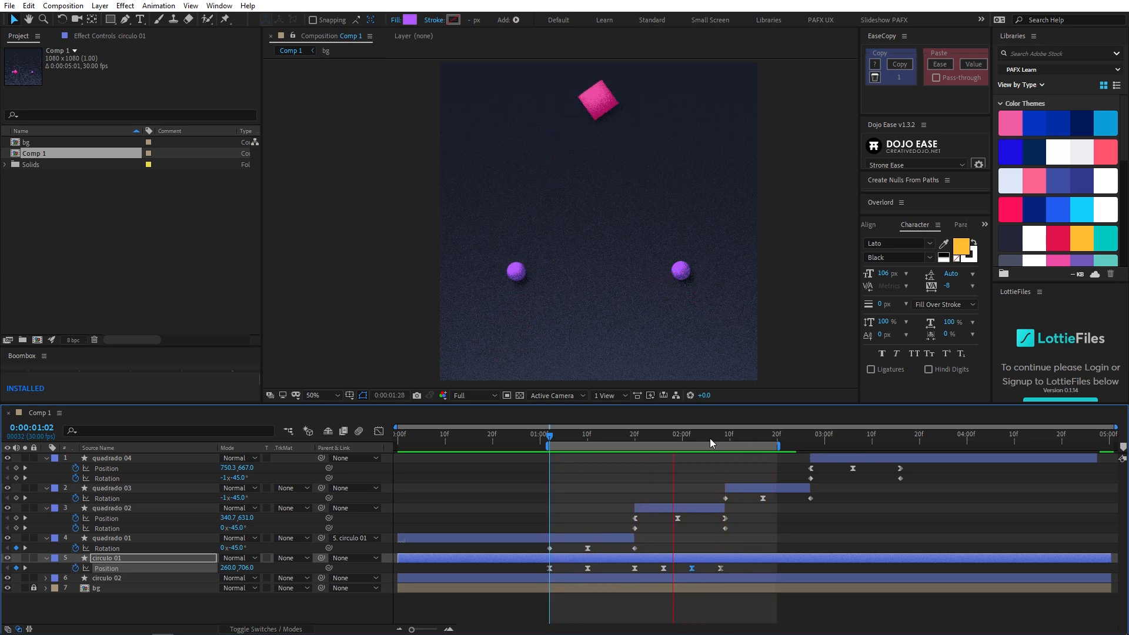
# - Reveal circulo 02's Position property and return the playhead to about 0:00:01:01
pyautogui.click(606, 438)
pyautogui.moveTo(674, 442); pyautogui.dragTo(810, 445)
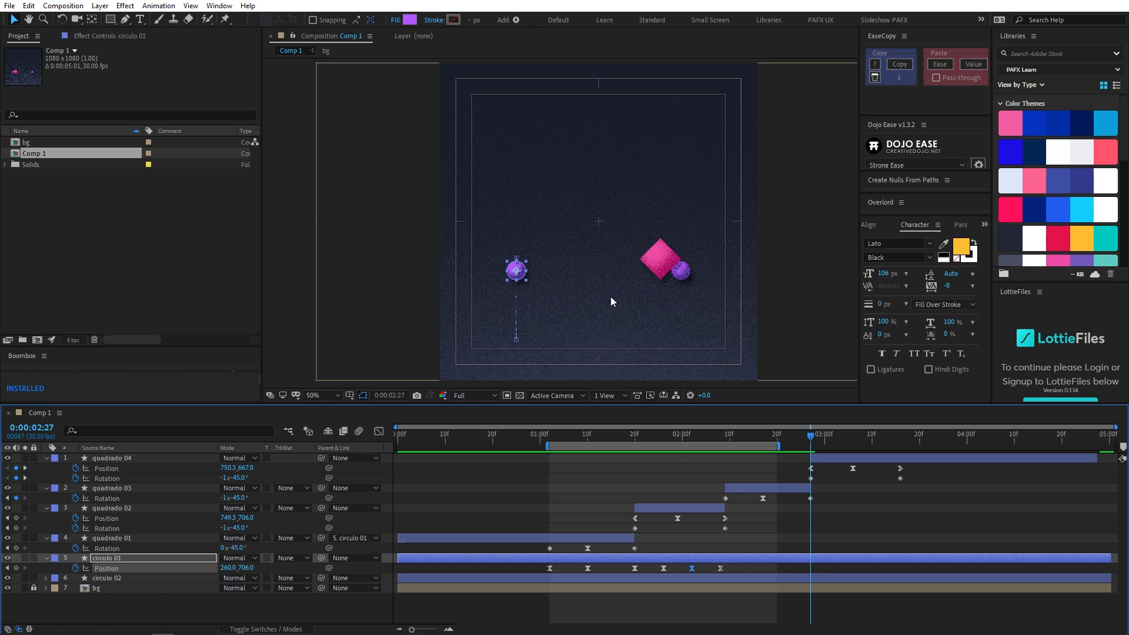
pyautogui.click(872, 457)
pyautogui.click(738, 579)
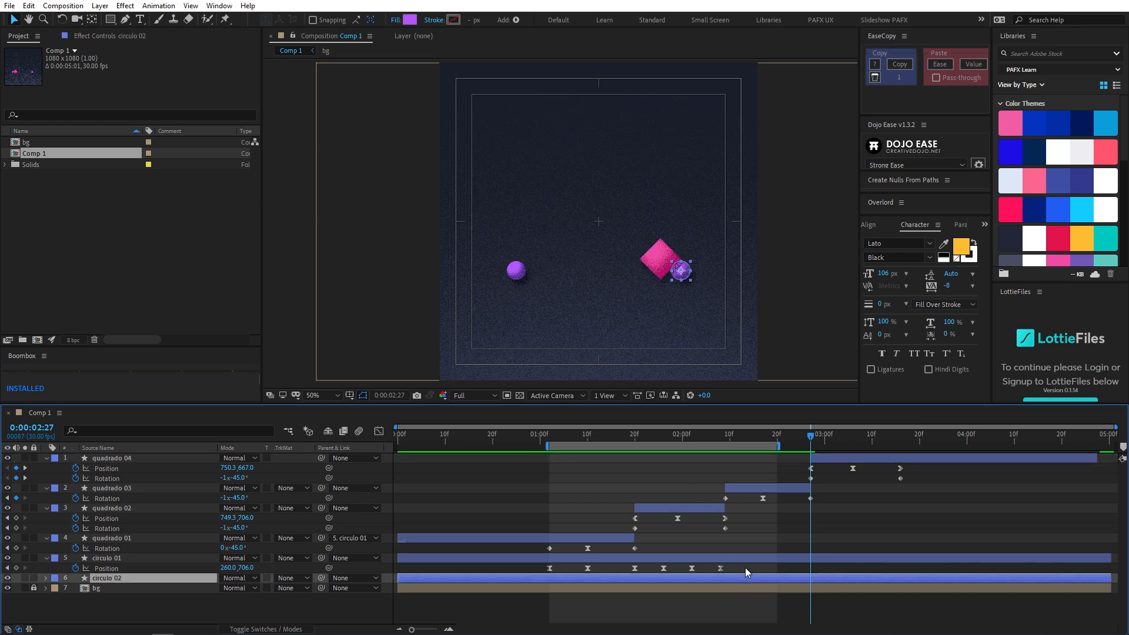
pyautogui.press('p')
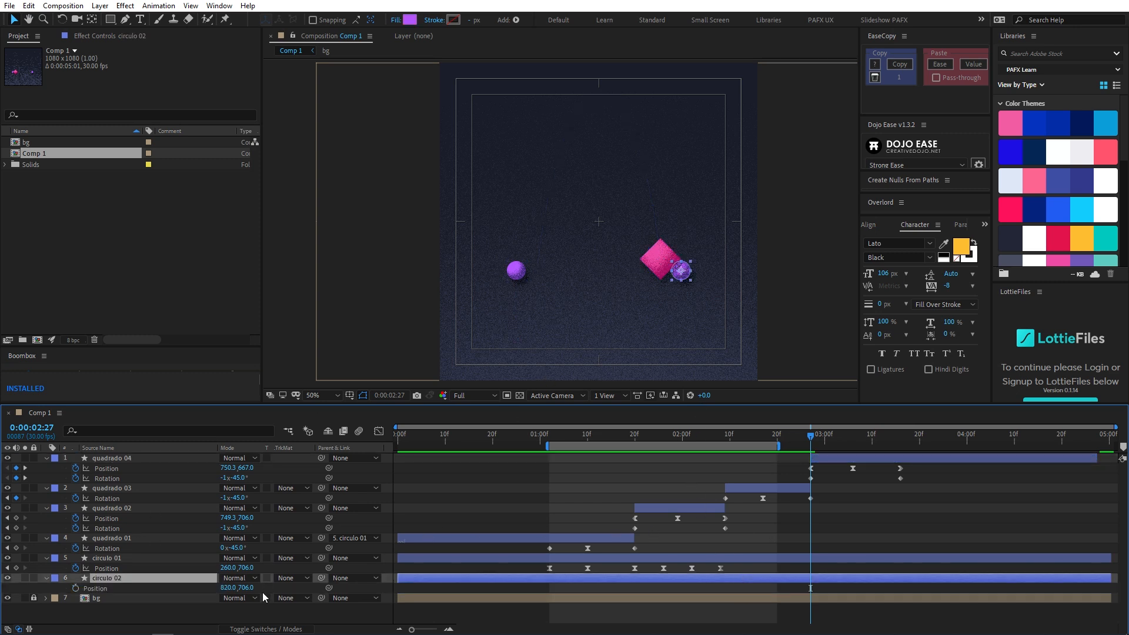
pyautogui.moveTo(542, 430); pyautogui.dragTo(549, 436)
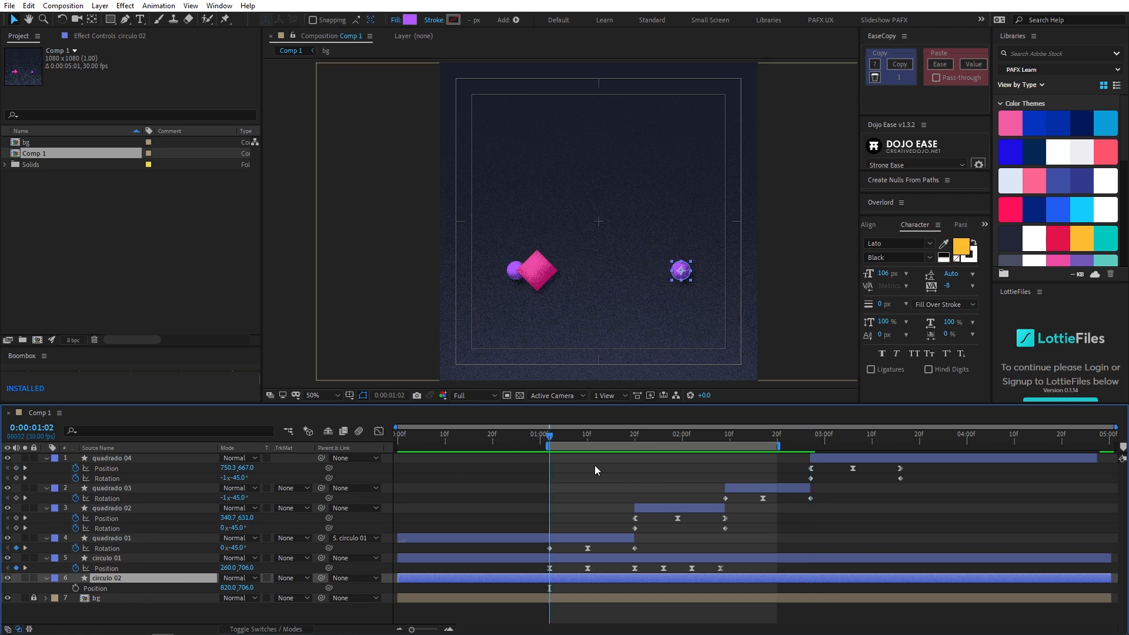
pyautogui.moveTo(549, 436)
pyautogui.mouseDown()
pyautogui.moveTo(529, 437)
pyautogui.moveTo(556, 436)
pyautogui.moveTo(546, 440)
pyautogui.mouseUp()
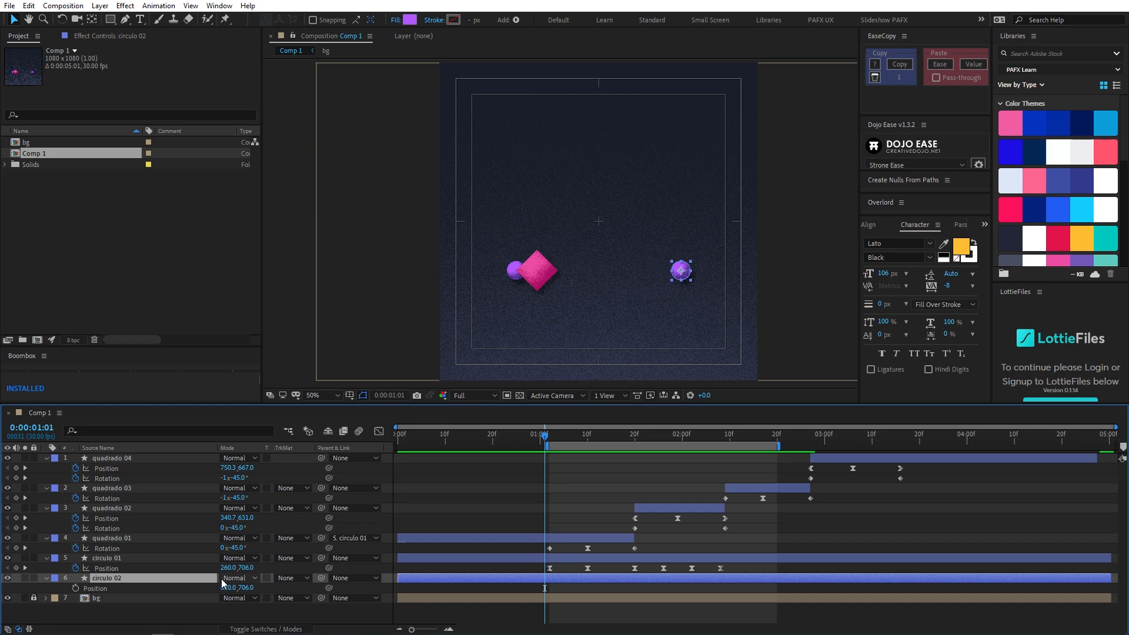
# - Switch to Calculator and work out the horizontal distance between the two circles with 820 - 260
pyautogui.press('XF86Calculator')
pyautogui.write('8200')
pyautogui.press('BackSpace')
pyautogui.write('- ')
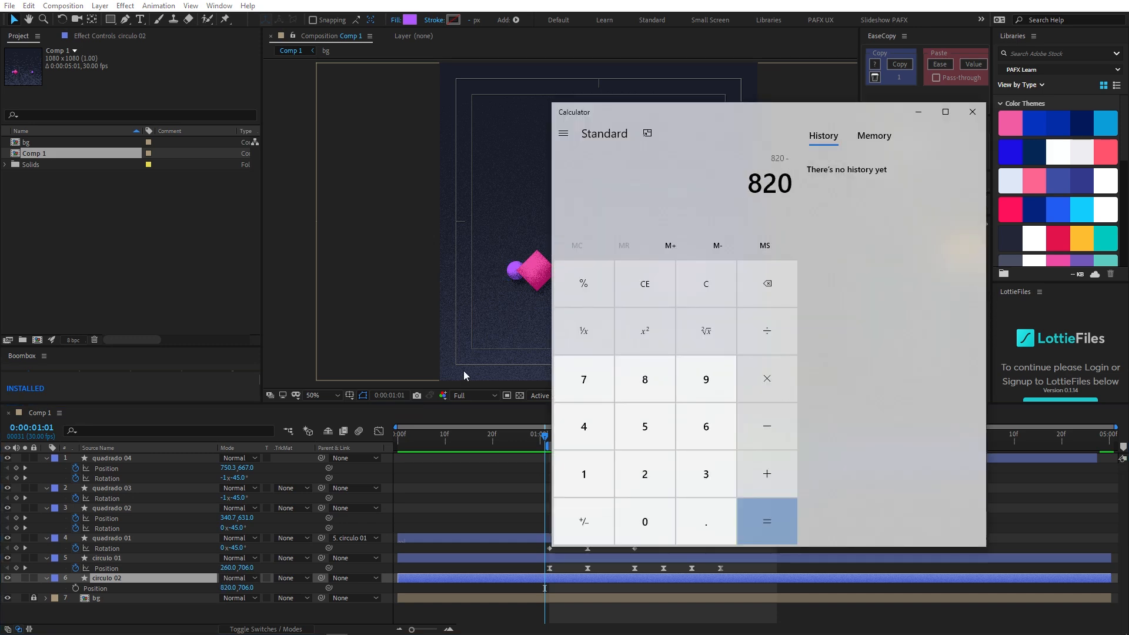
pyautogui.write('26')
pyautogui.press('Return')
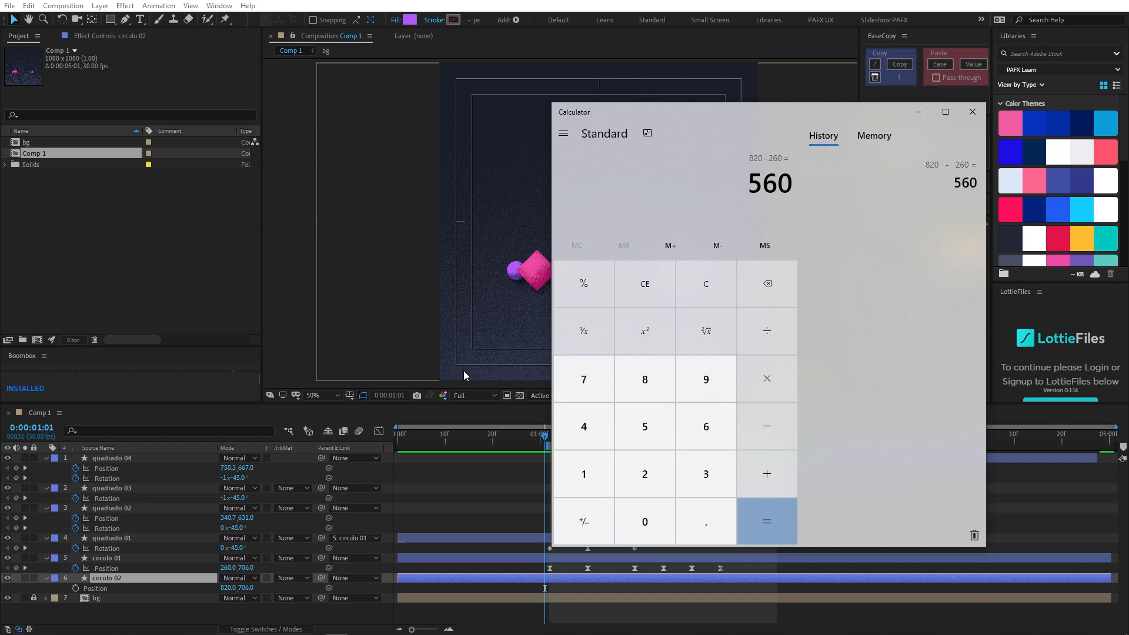
# - Copy all of circulo 01's Position keyframes onto circulo 02, starting at 0:00:02:09
pyautogui.moveTo(547, 436); pyautogui.dragTo(557, 436)
pyautogui.moveTo(532, 569); pyautogui.dragTo(714, 573)
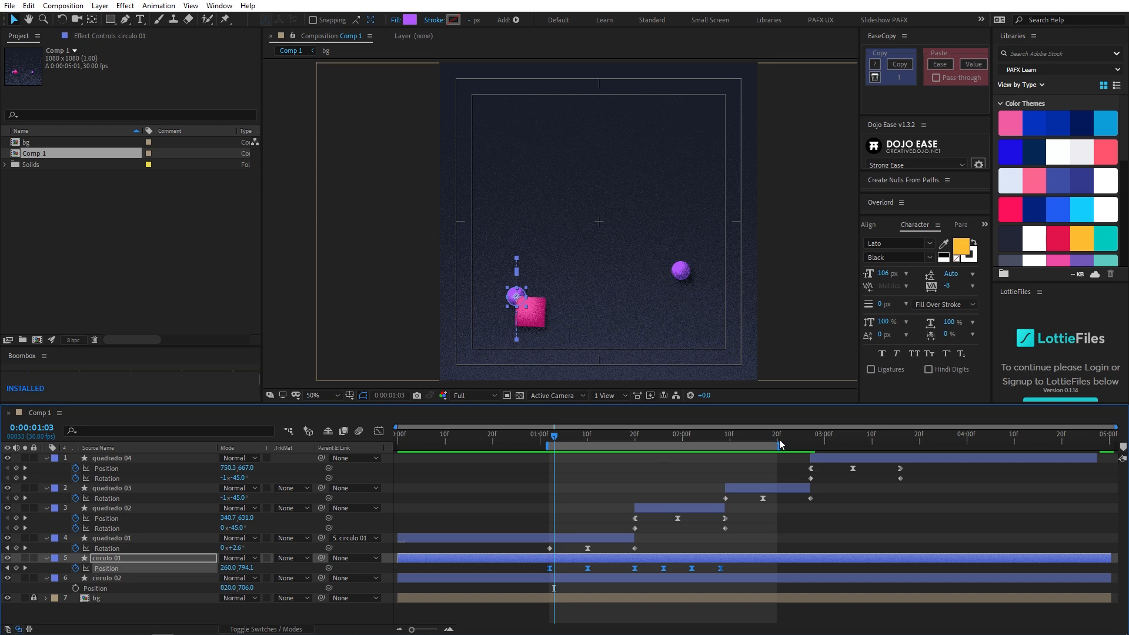
pyautogui.click(812, 436)
pyautogui.moveTo(822, 440); pyautogui.dragTo(725, 446)
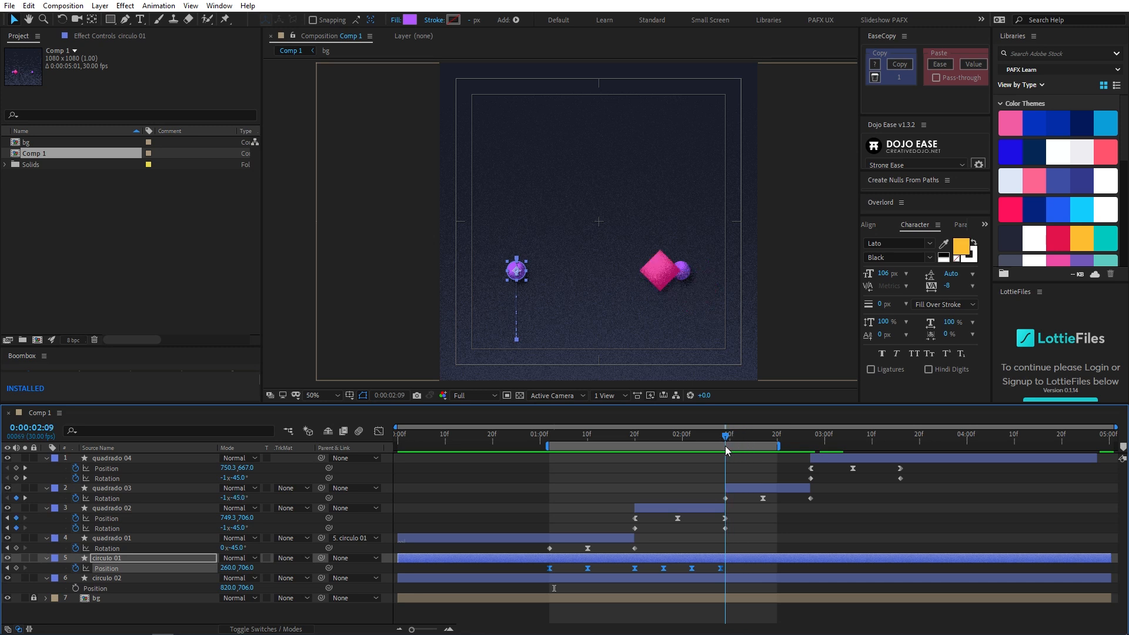
pyautogui.click(743, 577)
pyautogui.hotkey('ctrl', 'v')
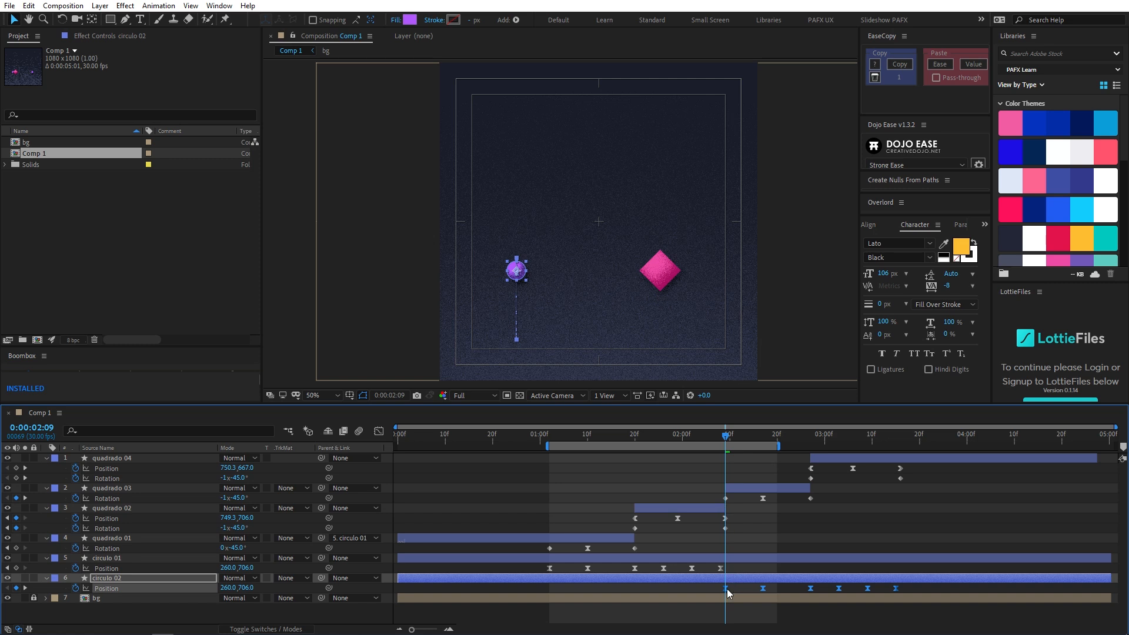
# - Shift all of circulo 02's pasted Position keyframes horizontally so that X is 820 at 0:00:02:09
pyautogui.moveTo(887, 440); pyautogui.dragTo(896, 441)
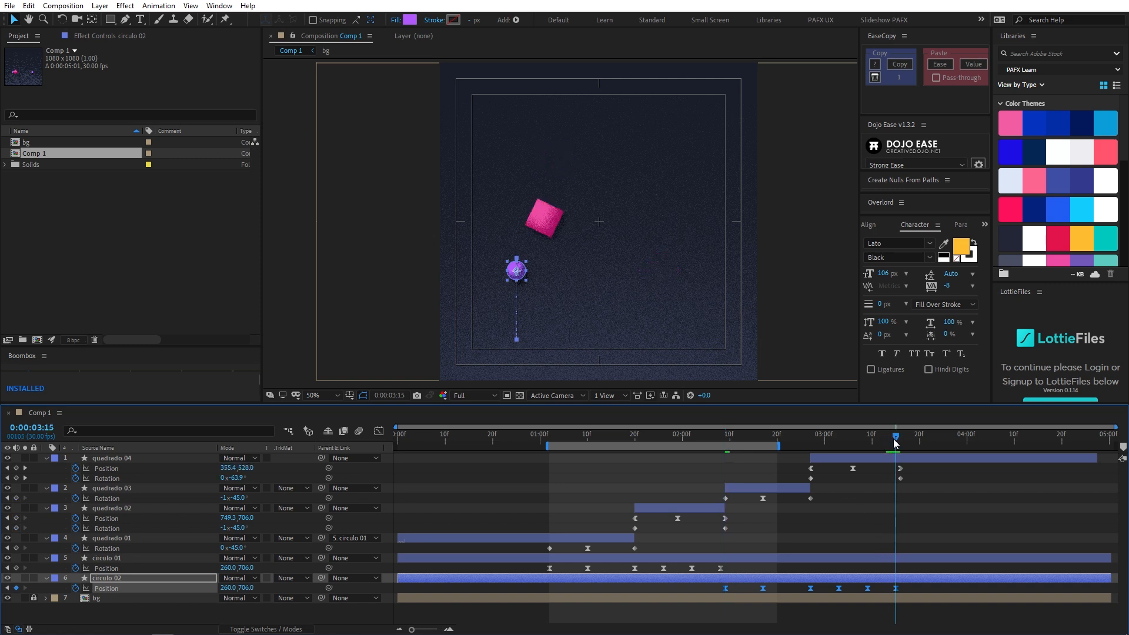
pyautogui.moveTo(895, 442); pyautogui.dragTo(732, 447)
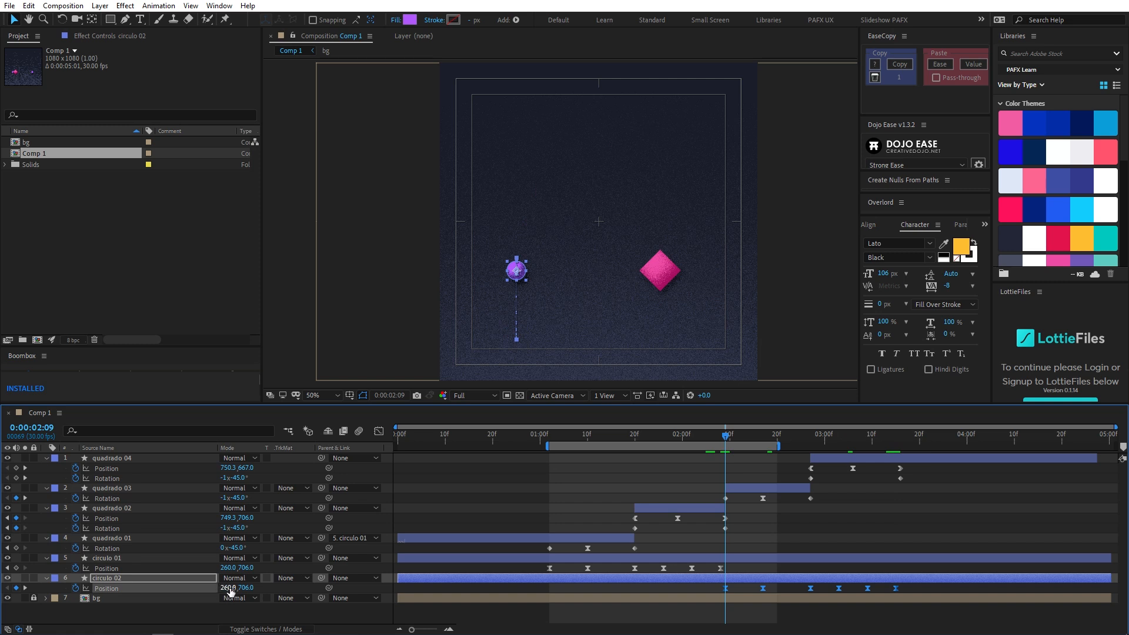
pyautogui.moveTo(235, 588); pyautogui.dragTo(438, 608)
pyautogui.moveTo(224, 589); pyautogui.dragTo(356, 587)
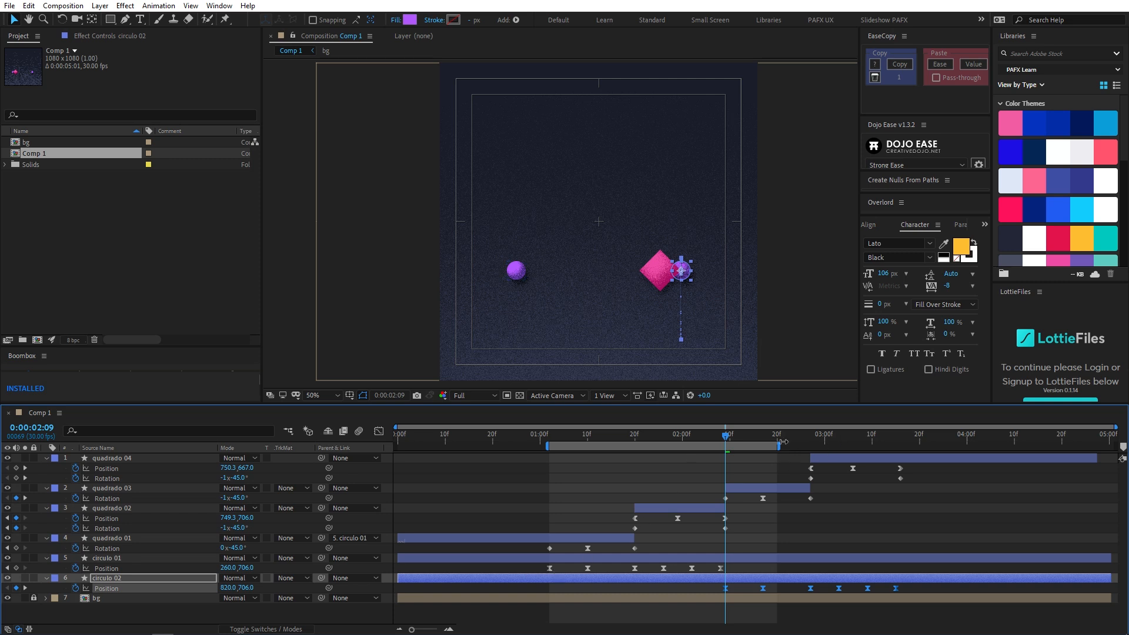
# - Extend the work area to about 0:00:03:10 for a preview of circulo 02's motion, and parent quadrado 03 to circulo 02
pyautogui.moveTo(793, 441); pyautogui.dragTo(889, 442)
pyautogui.press('space')
pyautogui.moveTo(719, 445); pyautogui.dragTo(725, 443)
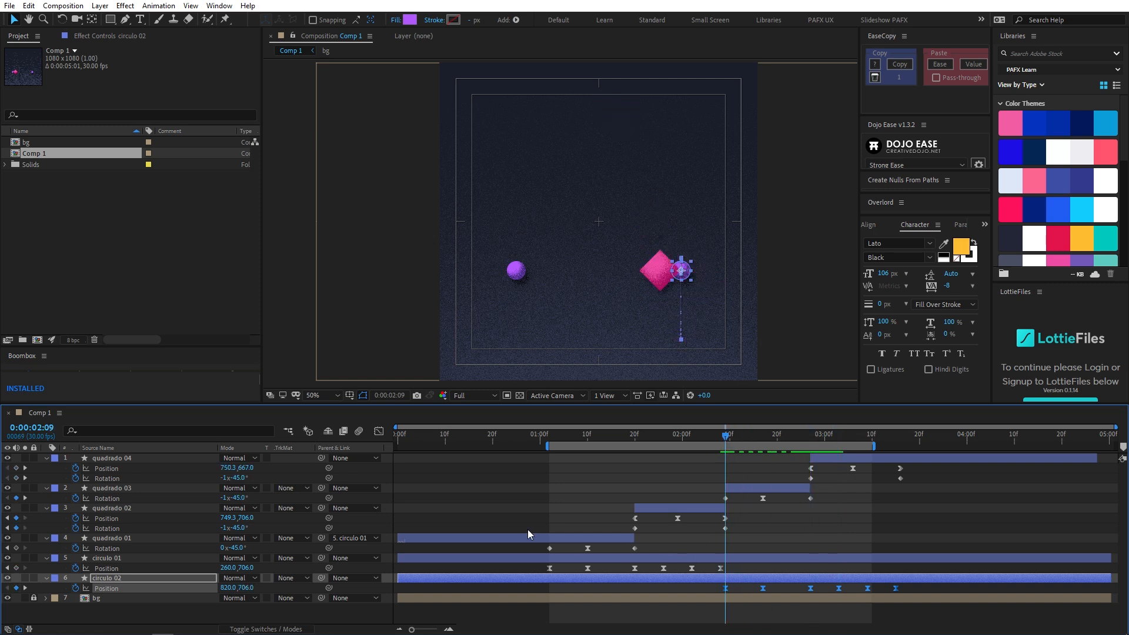
pyautogui.click(141, 488)
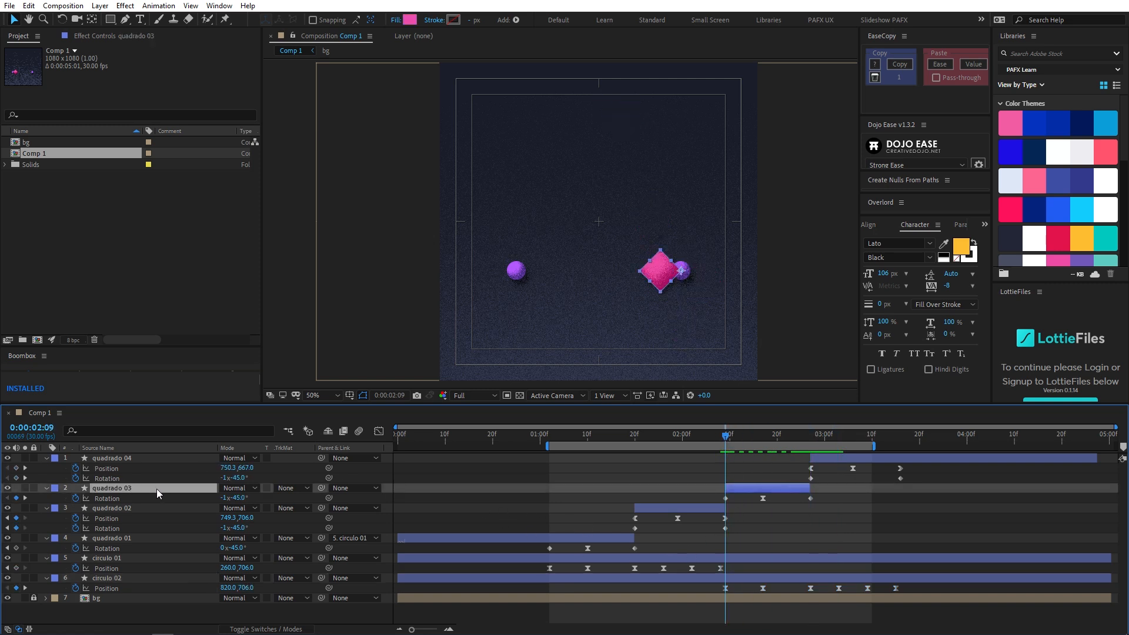
pyautogui.moveTo(321, 488); pyautogui.dragTo(156, 580)
# - End the work area at 0:00:03:16 and preview the whole swing-and-toss sequence
pyautogui.moveTo(729, 438); pyautogui.dragTo(895, 441)
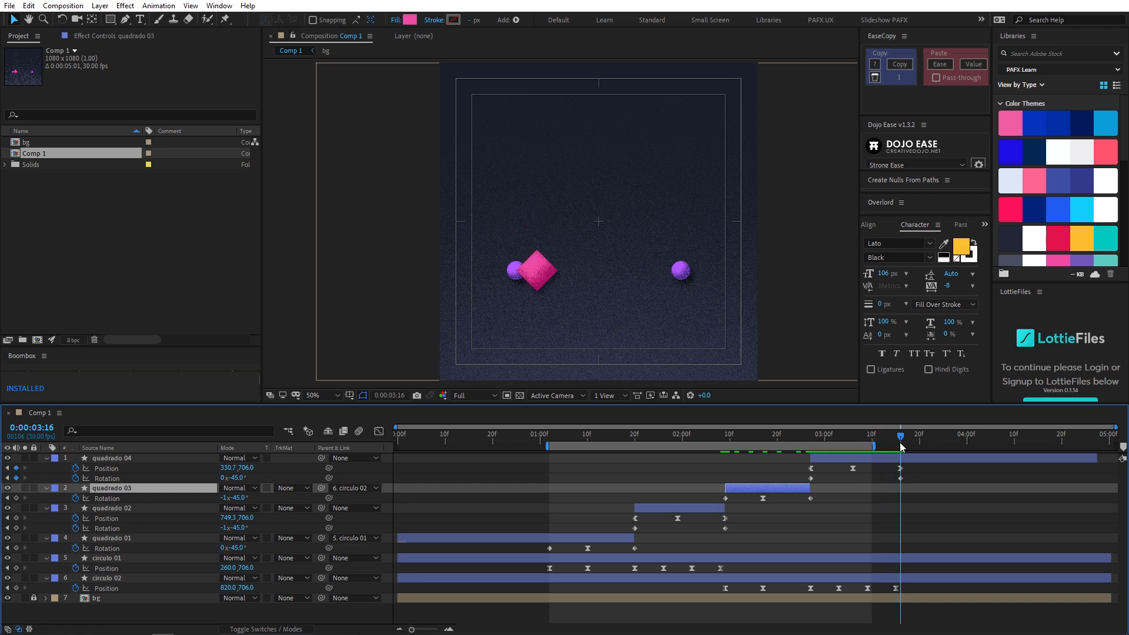
pyautogui.press('n')
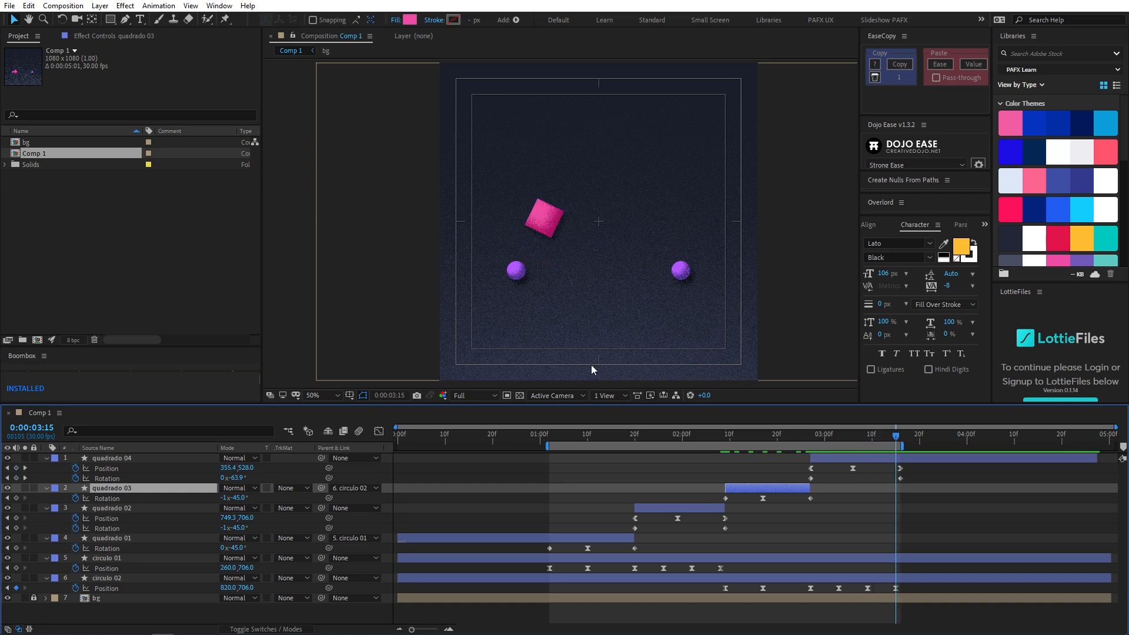
pyautogui.moveTo(556, 438); pyautogui.dragTo(550, 441)
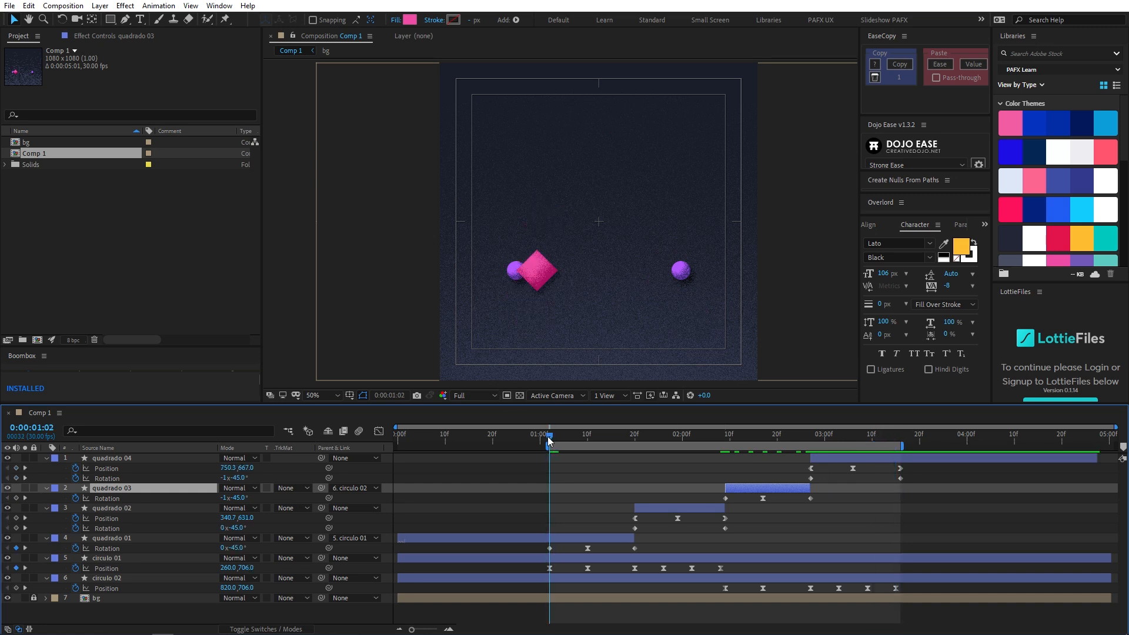
pyautogui.click(589, 433)
pyautogui.press('space')
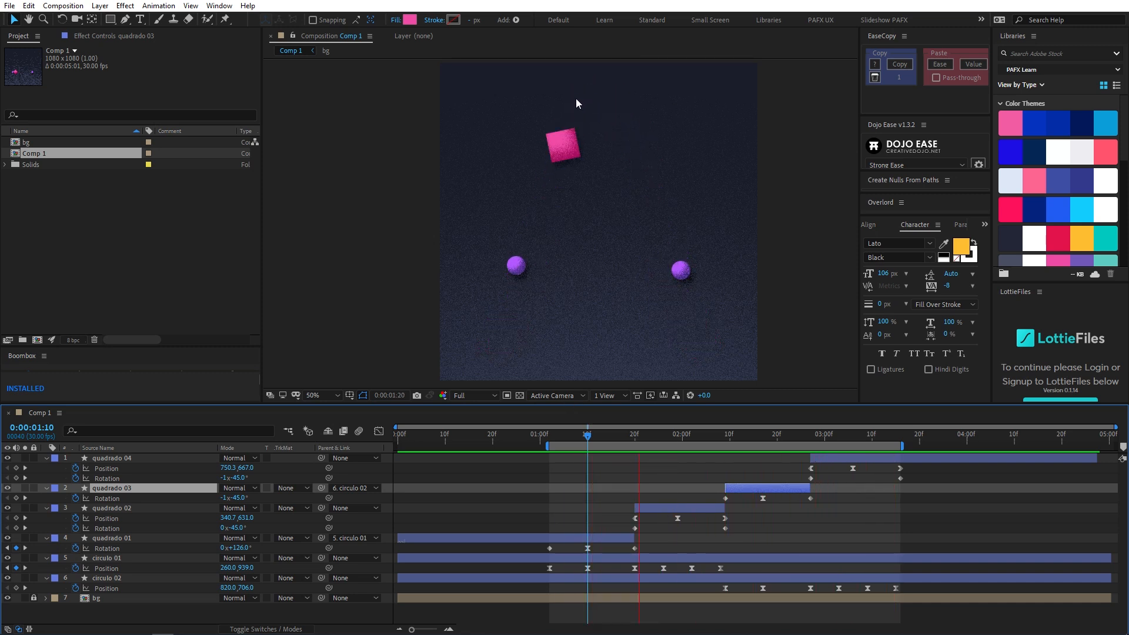
# - Set the incoming and outgoing speed of quadrado 02's Position keyframe at 0:00:01:29 to 350 pixels/sec
pyautogui.click(677, 518)
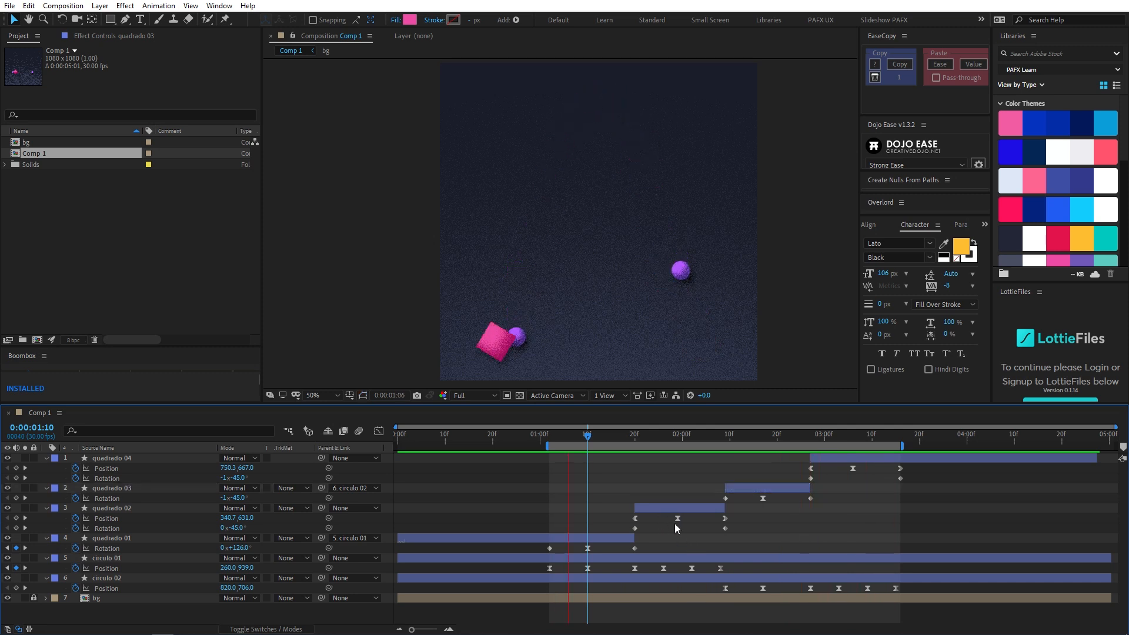
pyautogui.hotkey('ctrl', 'shift', 'k')
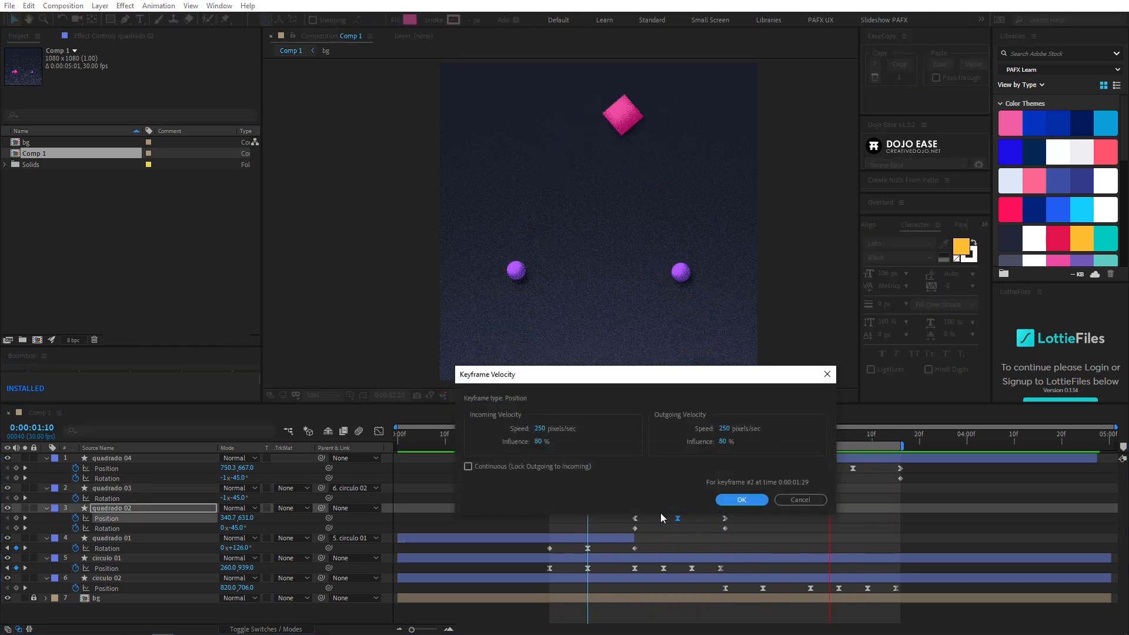
pyautogui.click(538, 429)
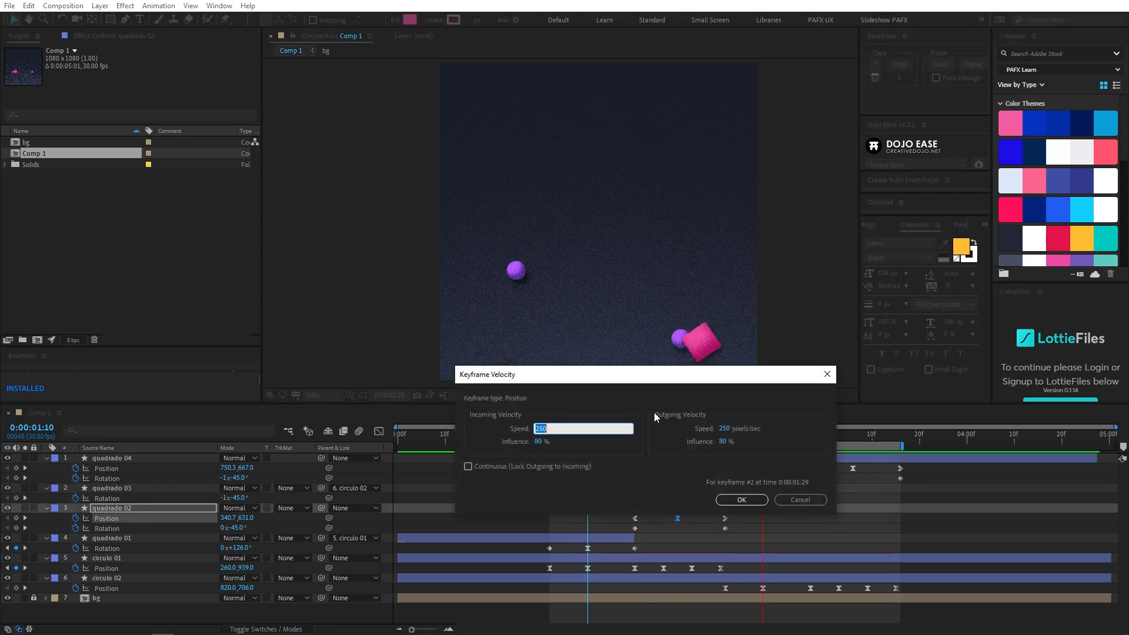
pyautogui.write('35')
pyautogui.press('Tab')
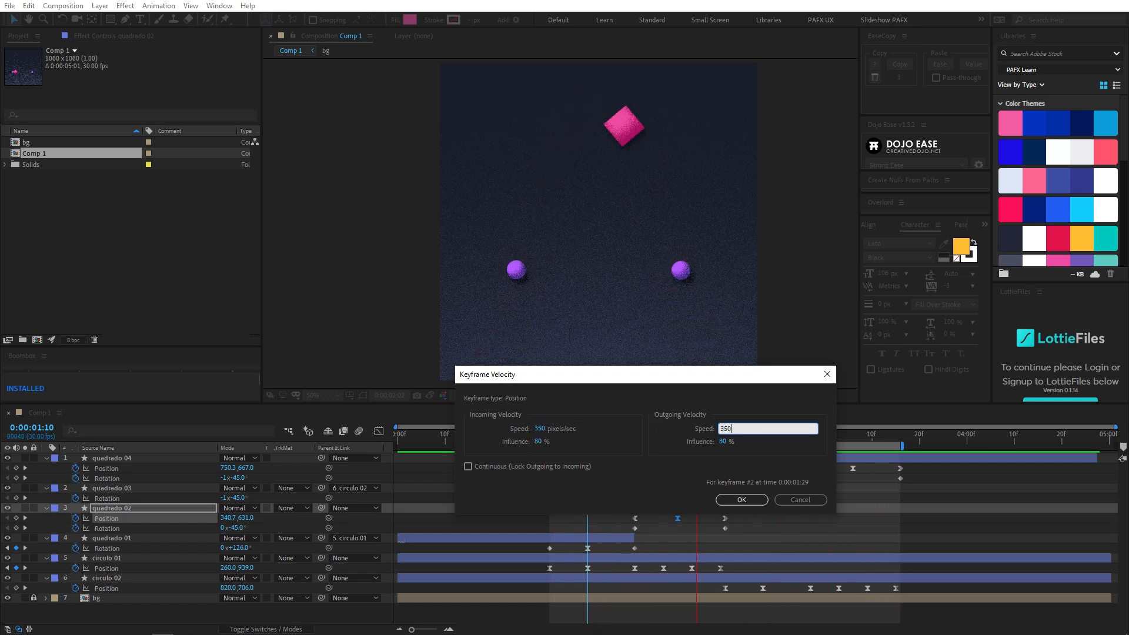
pyautogui.press('Return')
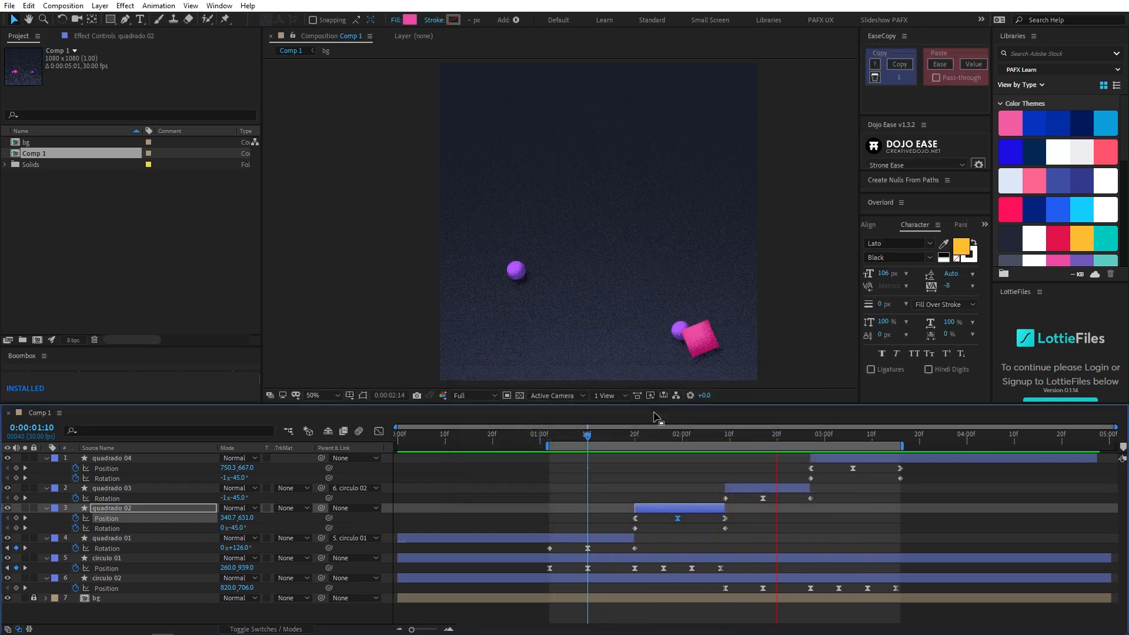
# - Set the incoming and outgoing speed of quadrado 04's Position keyframe at 0:00:03:06 to 350 pixels/sec
pyautogui.click(853, 468)
pyautogui.hotkey('ctrl', 'shift', 'k')
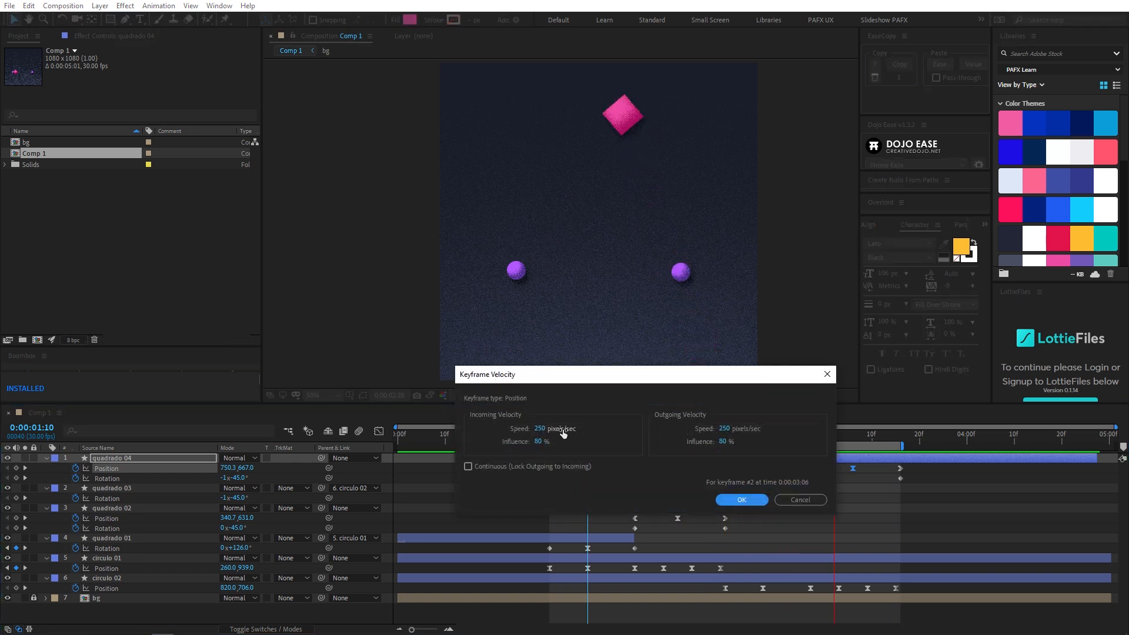
pyautogui.press('Tab')
pyautogui.press('Return')
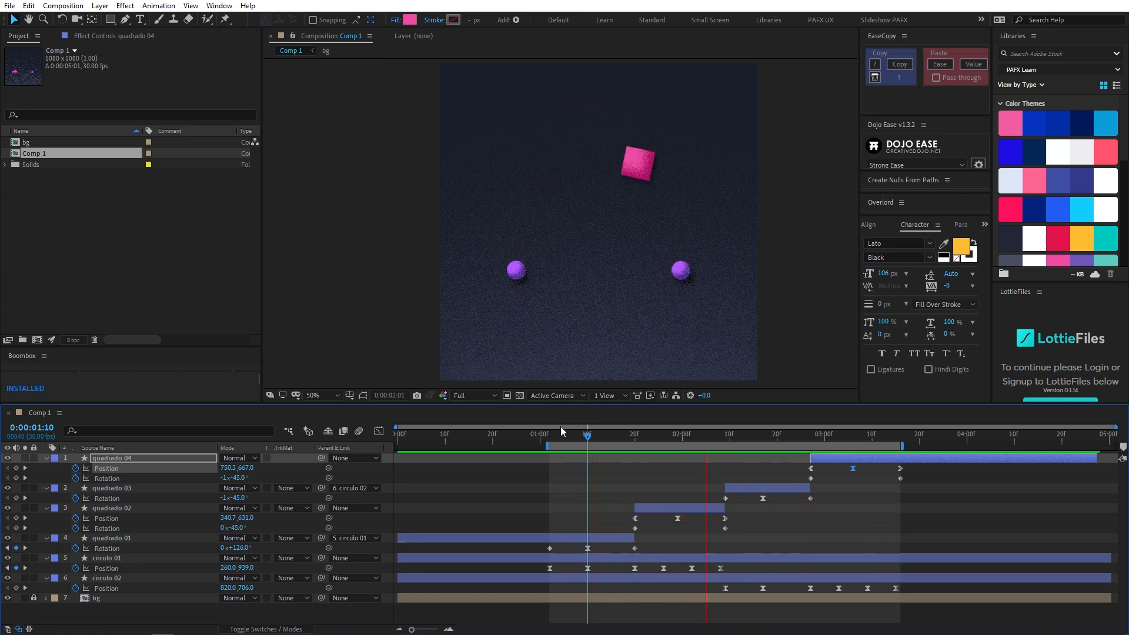
# - Set the velocity influence of quadrado 04's Position keyframe at 0:00:03:06 to 70%
pyautogui.hotkey('ctrl', 'shift', 'k')
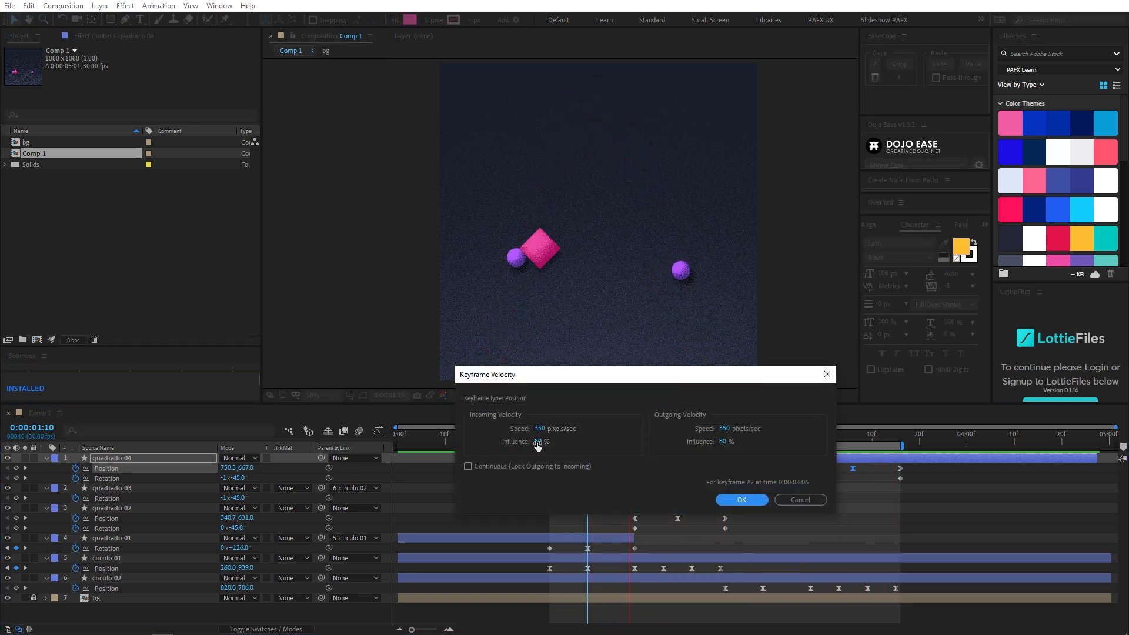
pyautogui.write('70')
pyautogui.press('Tab')
pyautogui.click(722, 499)
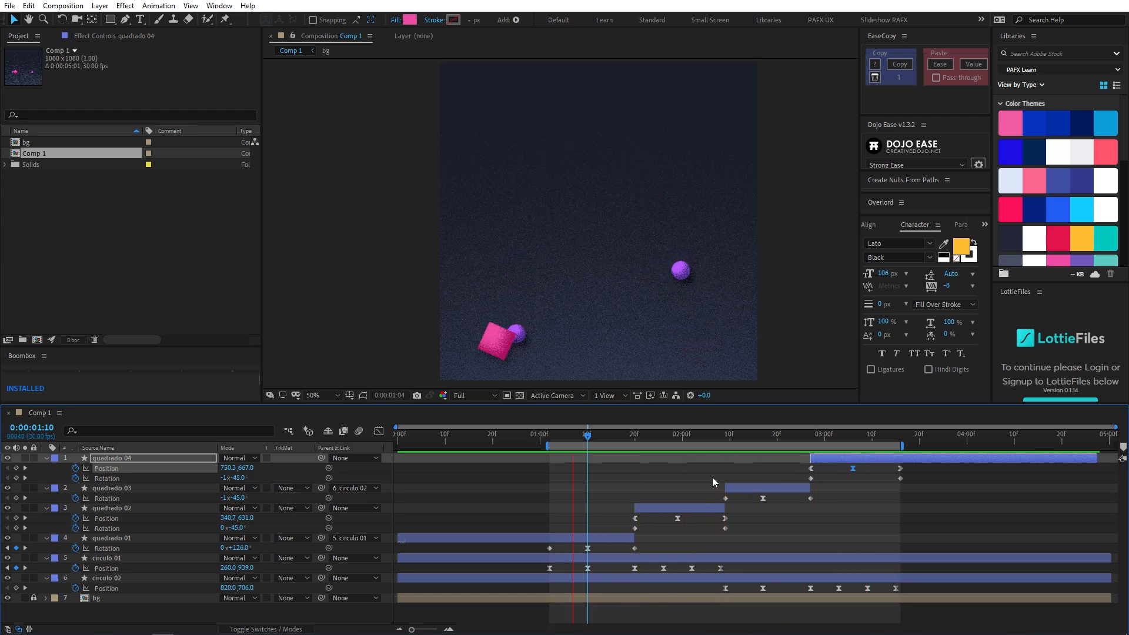
# - Set the incoming and outgoing influence of quadrado 02's Position keyframe at 0:00:01:29 to 60%
pyautogui.click(677, 518)
pyautogui.hotkey('ctrl', 'shift', 'k')
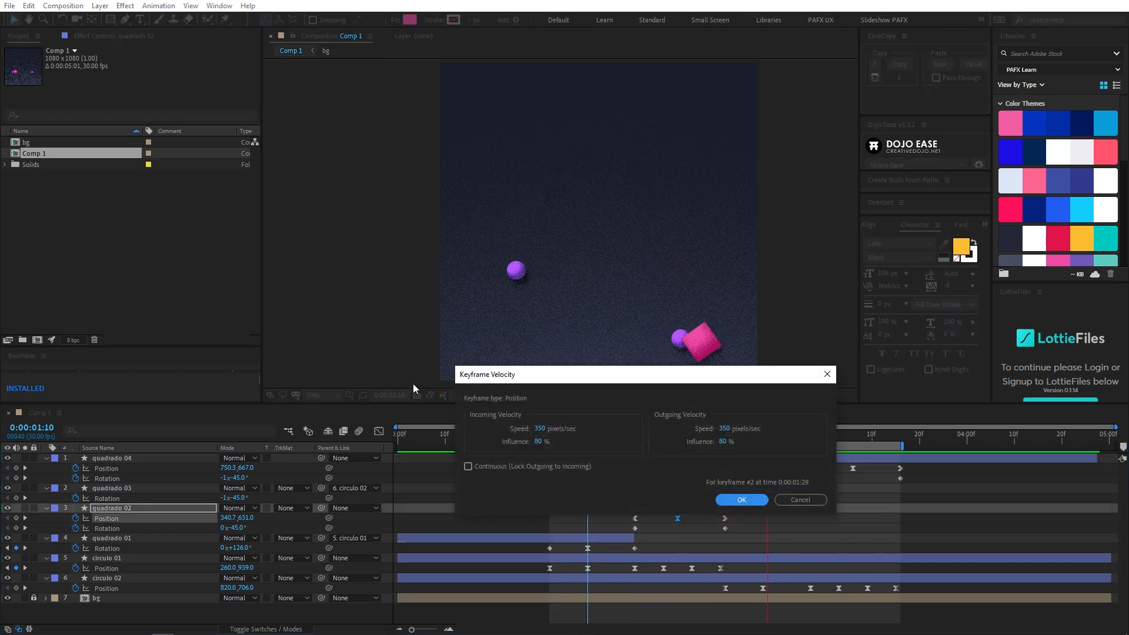
pyautogui.click(532, 441)
pyautogui.write('60')
pyautogui.press('Tab')
pyautogui.press('Tab')
pyautogui.write('60')
pyautogui.press('Return')
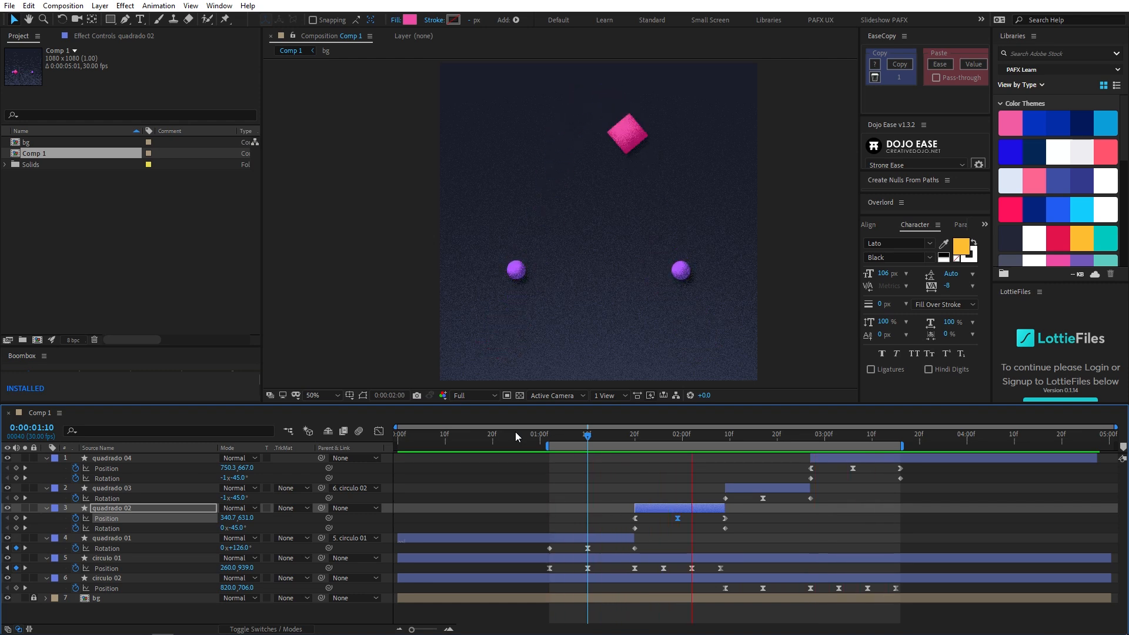
# - Review the looping animation in a maximized composition view at Fit up to 100%, and return to the normal layout at 0:00:01:10
pyautogui.press('`')
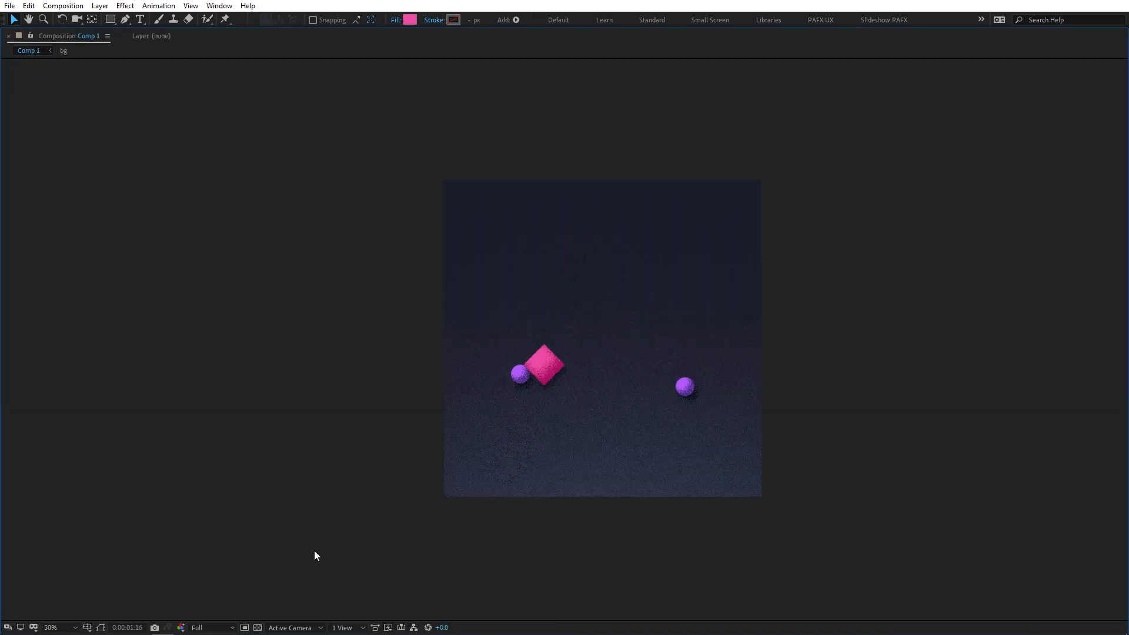
pyautogui.click(71, 628)
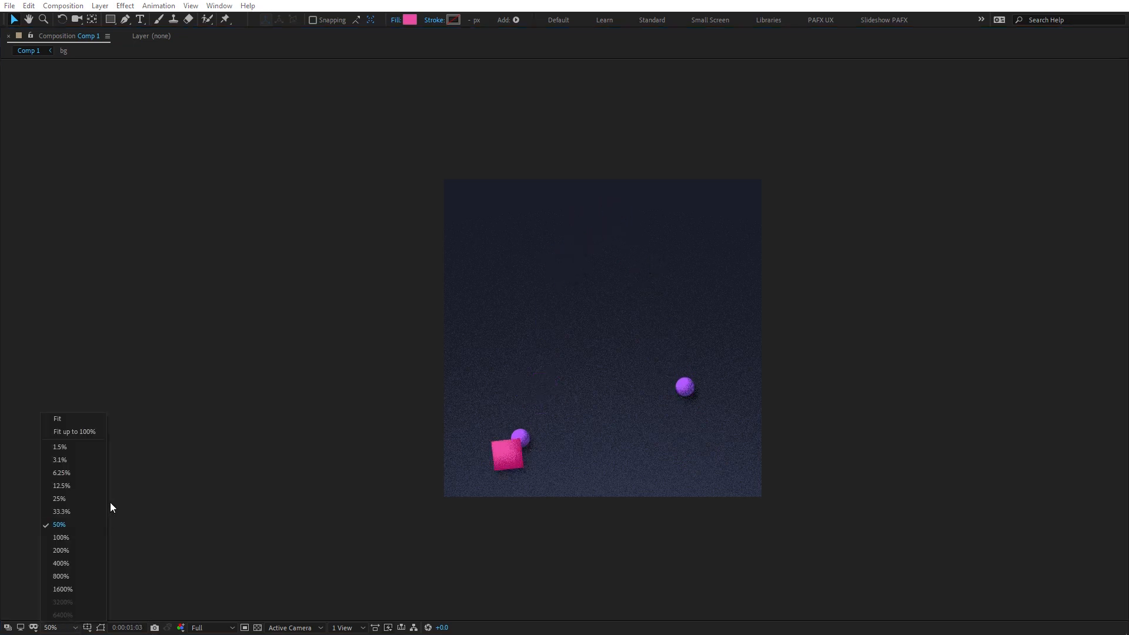
pyautogui.click(82, 428)
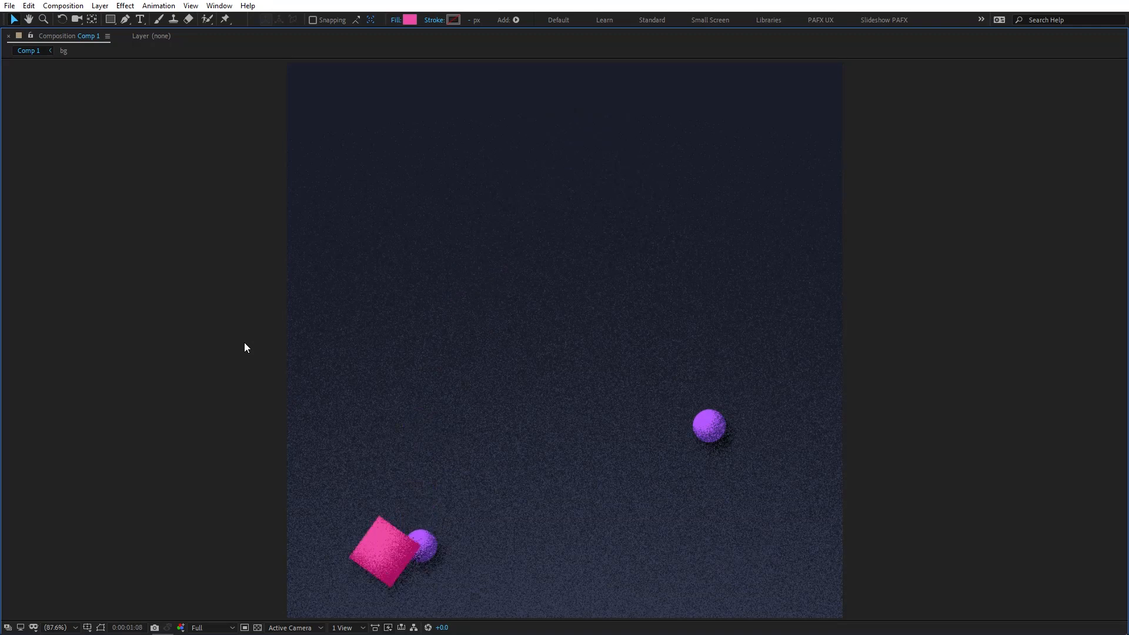
pyautogui.press('`')
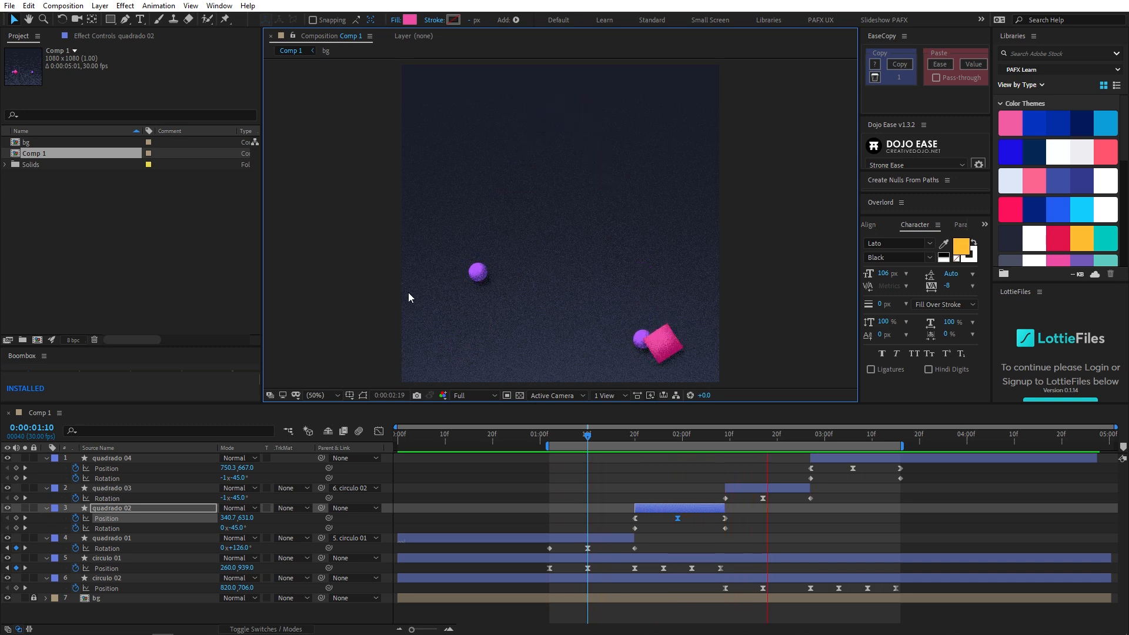
pyautogui.click(568, 435)
pyautogui.moveTo(570, 436); pyautogui.dragTo(585, 435)
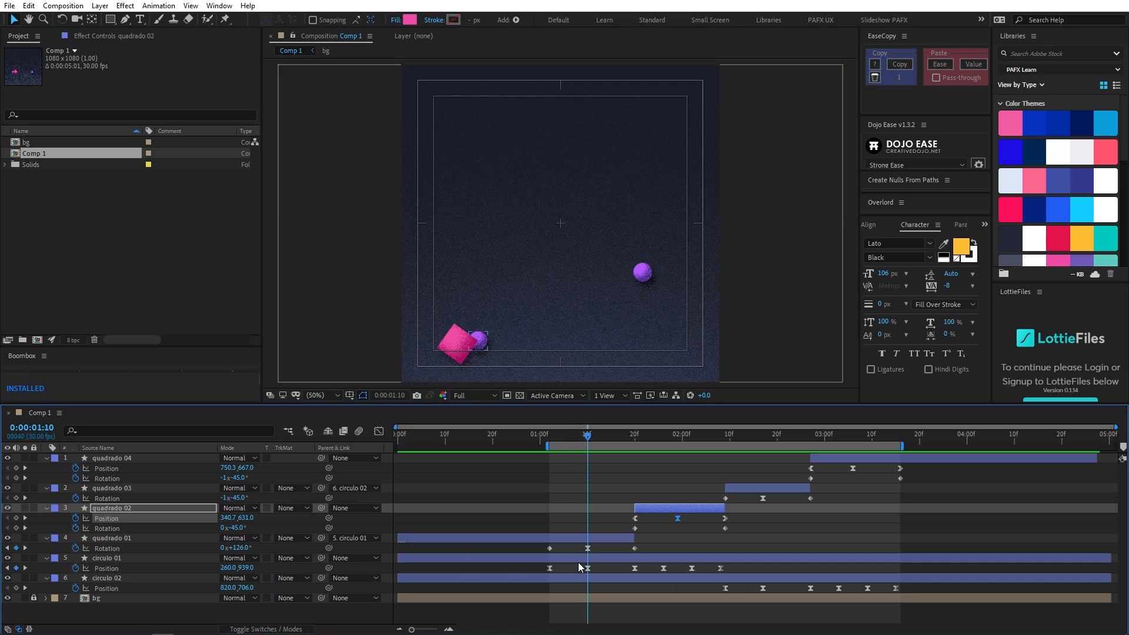
# - Deepen circulo 01's dip at 0:00:01:10 by setting its Position keyframe to 260, 973
pyautogui.click(575, 540)
pyautogui.click(115, 559)
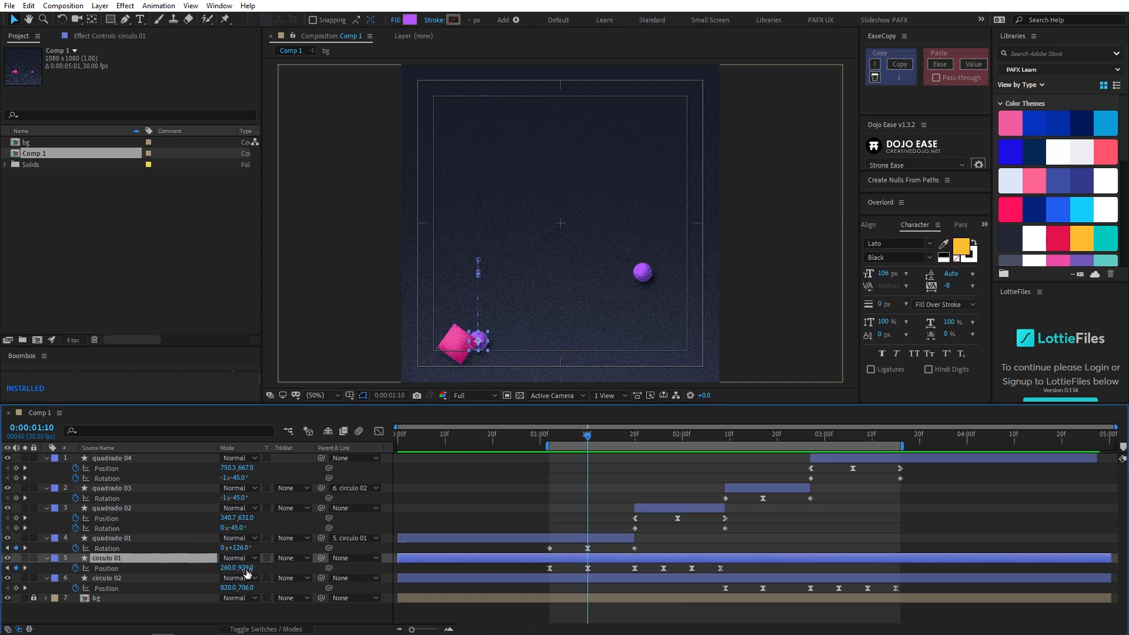
pyautogui.moveTo(249, 567); pyautogui.dragTo(260, 568)
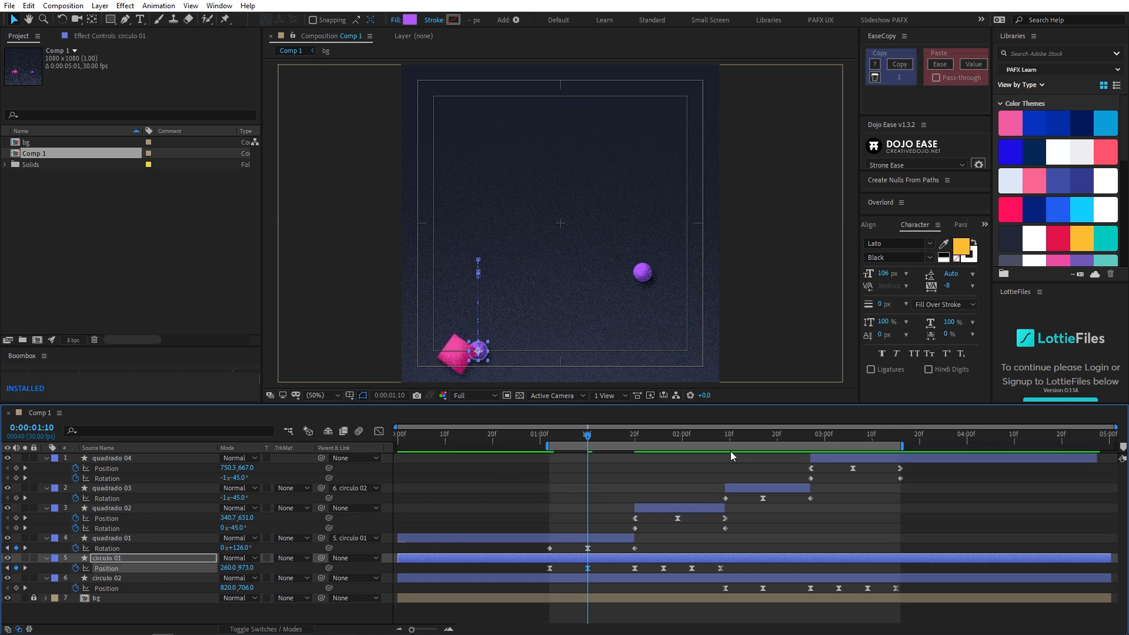
# - Deepen circulo 02's dip at 0:00:02:17 by lowering its Position keyframe to about 820, 975, and preview the animation
pyautogui.click(760, 440)
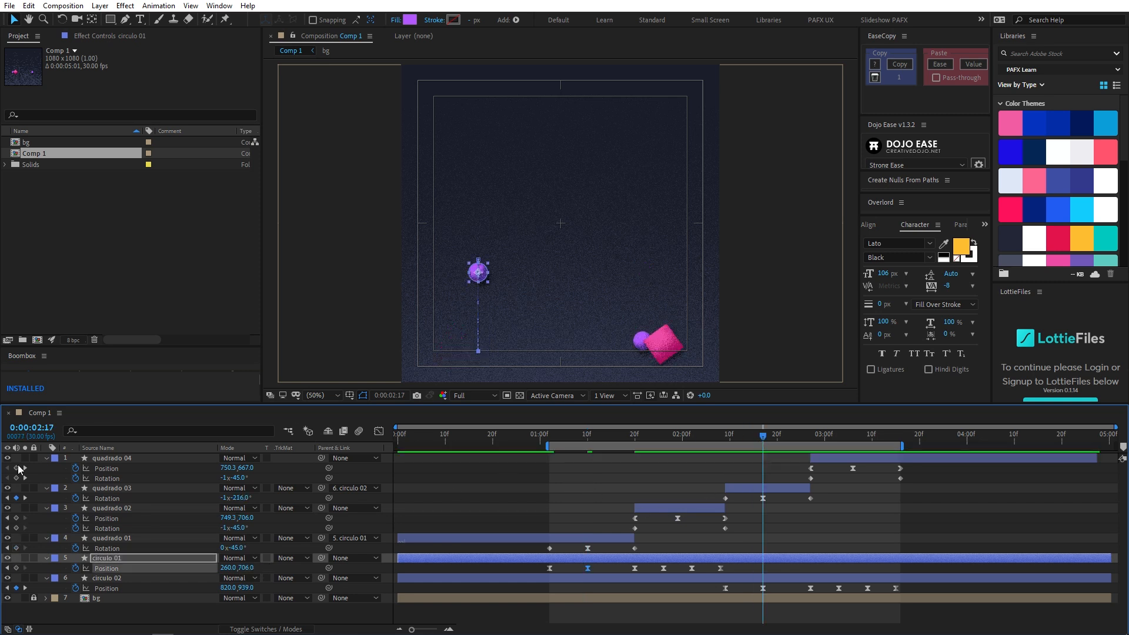
pyautogui.moveTo(253, 589); pyautogui.dragTo(266, 587)
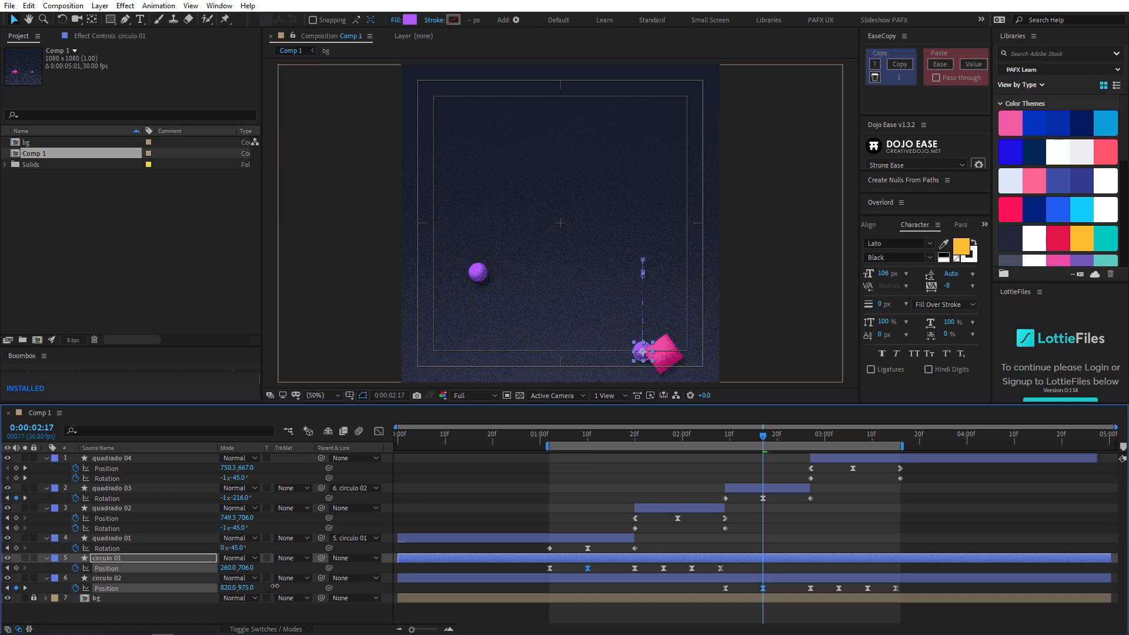
pyautogui.press('space')
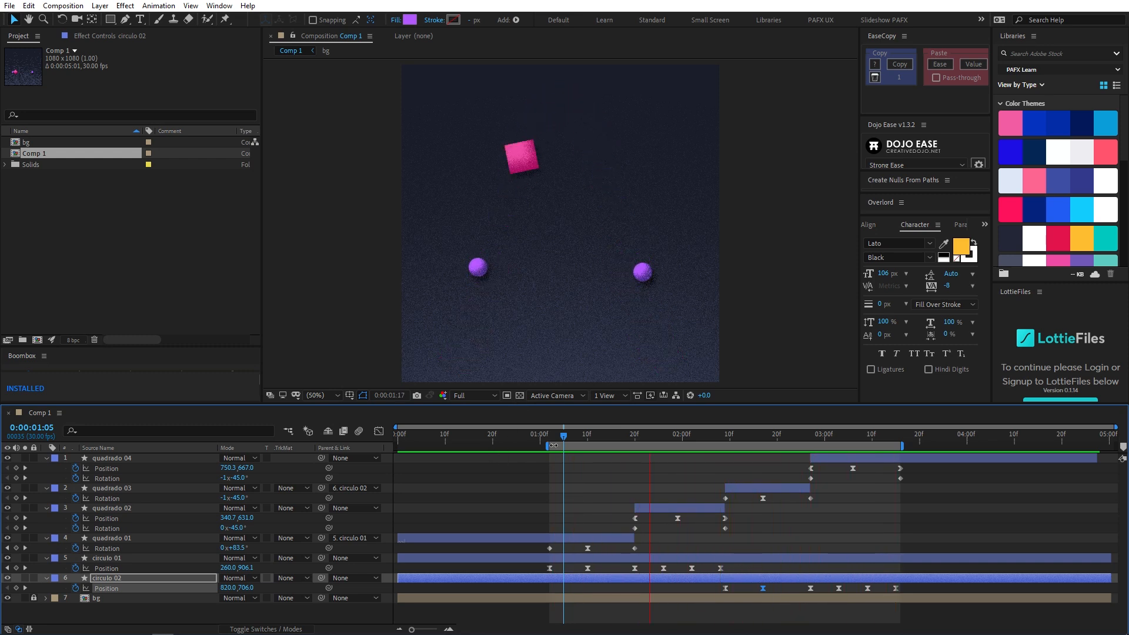
# - Save the project and raise quadrado 02's toss peak at 0:00:01:29 to a Position of 538.7, 52
pyautogui.moveTo(591, 435); pyautogui.dragTo(679, 435)
pyautogui.hotkey('ctrl', 's')
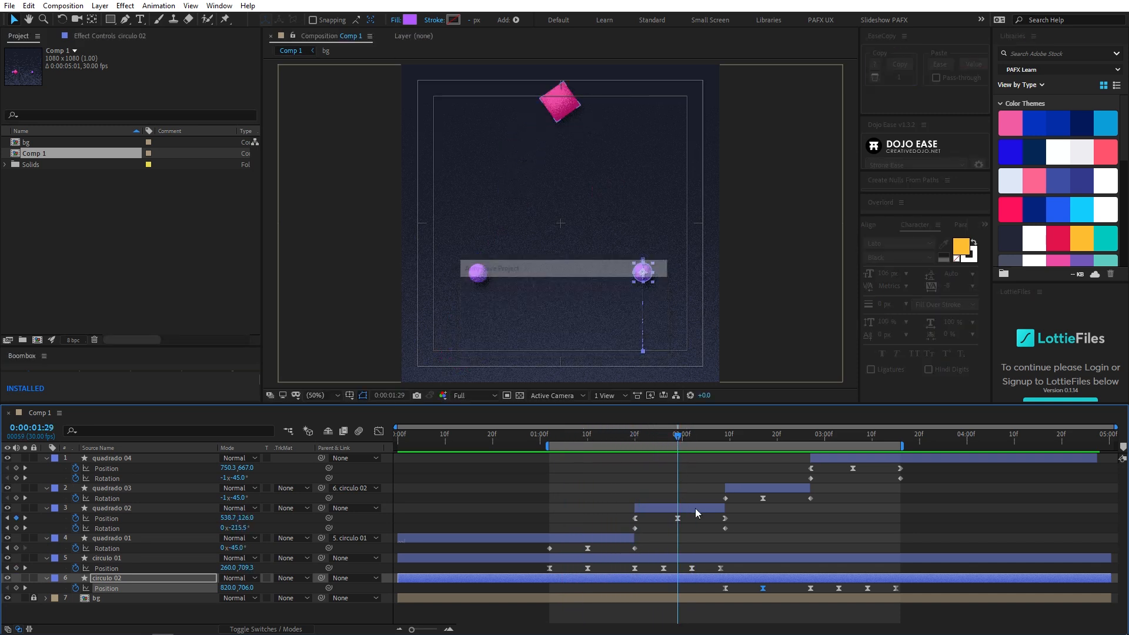
pyautogui.press('space')
pyautogui.moveTo(578, 249); pyautogui.dragTo(587, 247)
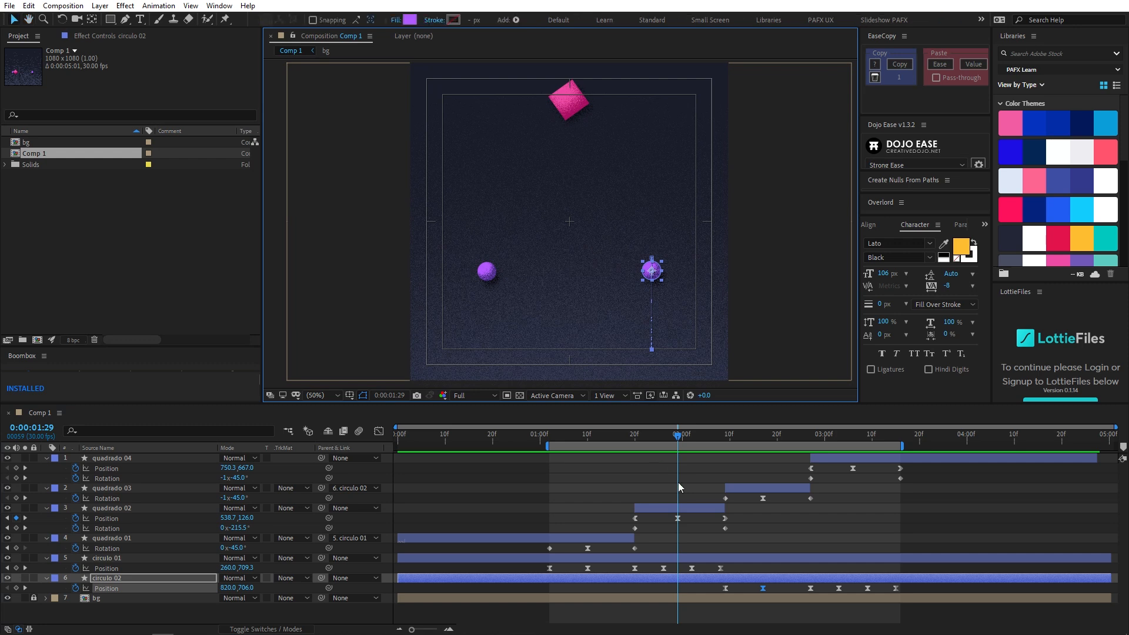
pyautogui.click(697, 507)
pyautogui.moveTo(576, 101); pyautogui.dragTo(579, 85)
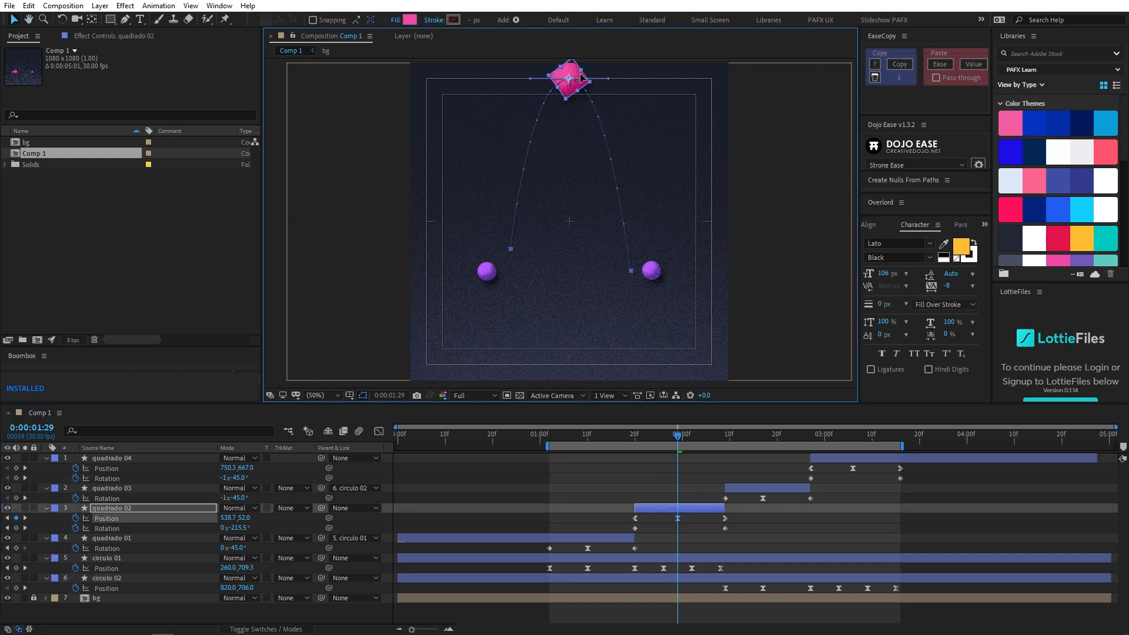
# - Raise quadrado 04's toss peak at 0:00:03:06 to a Position of 543.3, 52, and review the loop in a maximized composition view
pyautogui.click(853, 433)
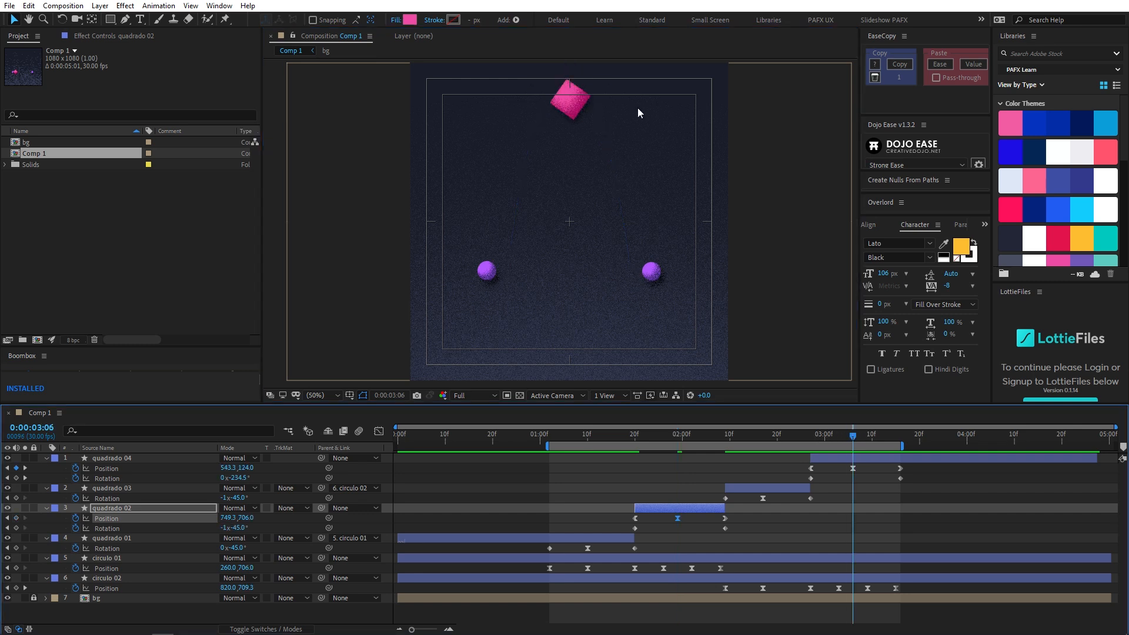
pyautogui.moveTo(576, 108); pyautogui.dragTo(577, 70)
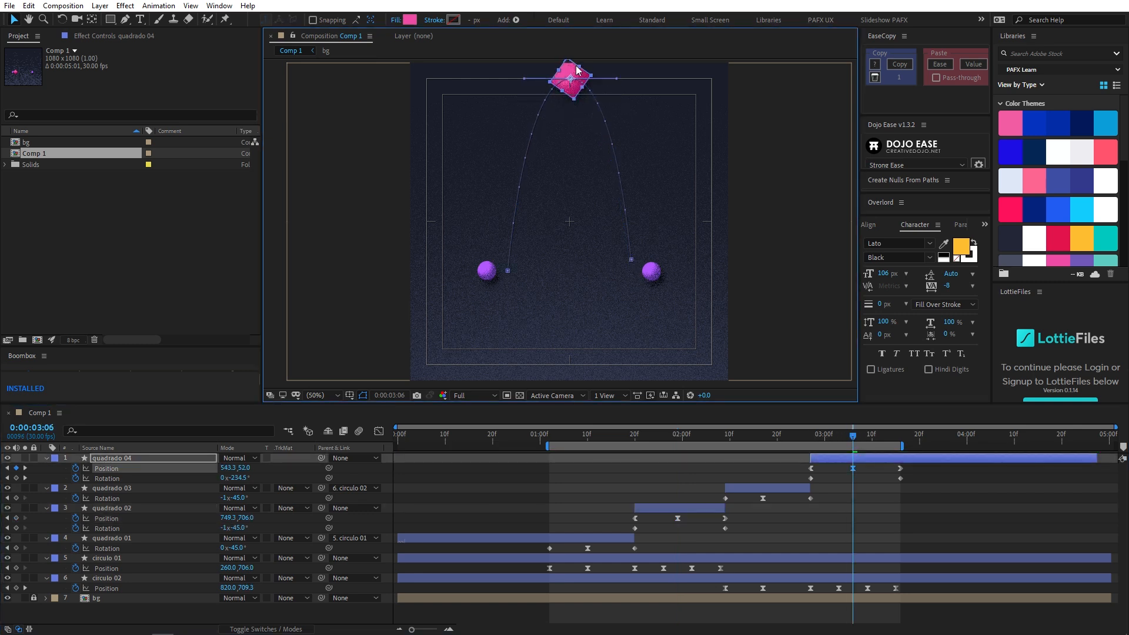
pyautogui.press('space')
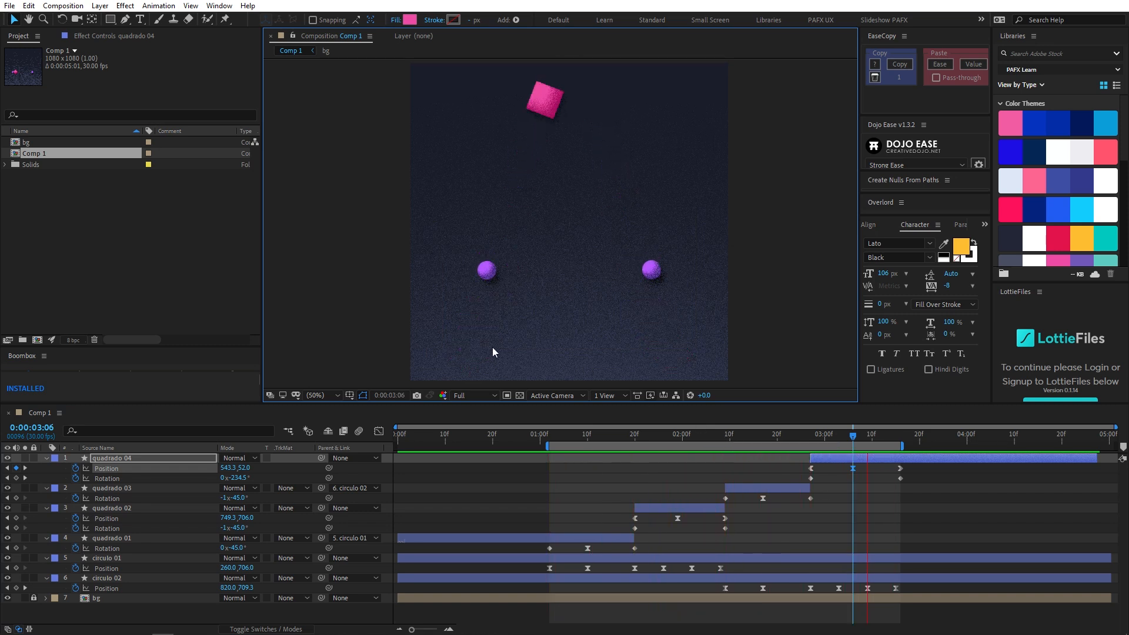
pyautogui.press('`')
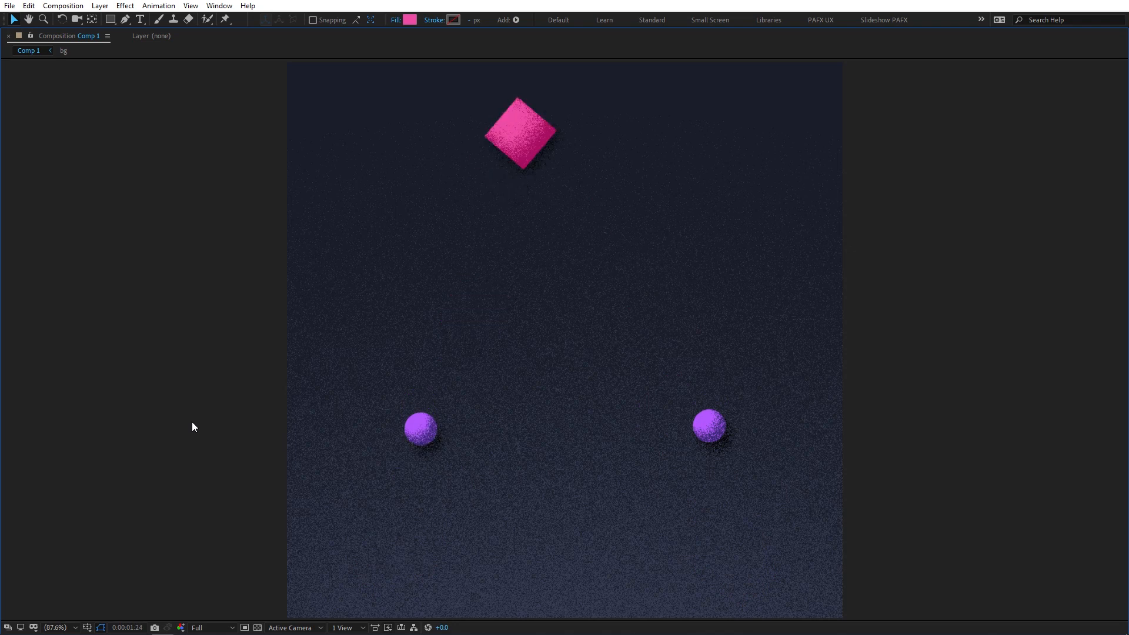
pyautogui.press('`')
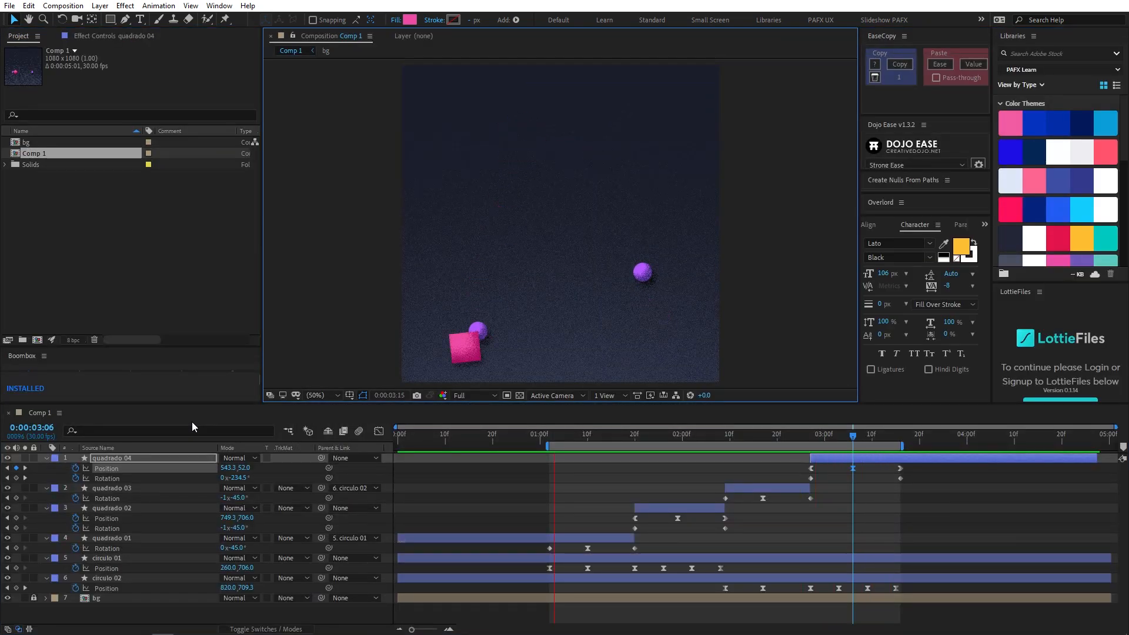